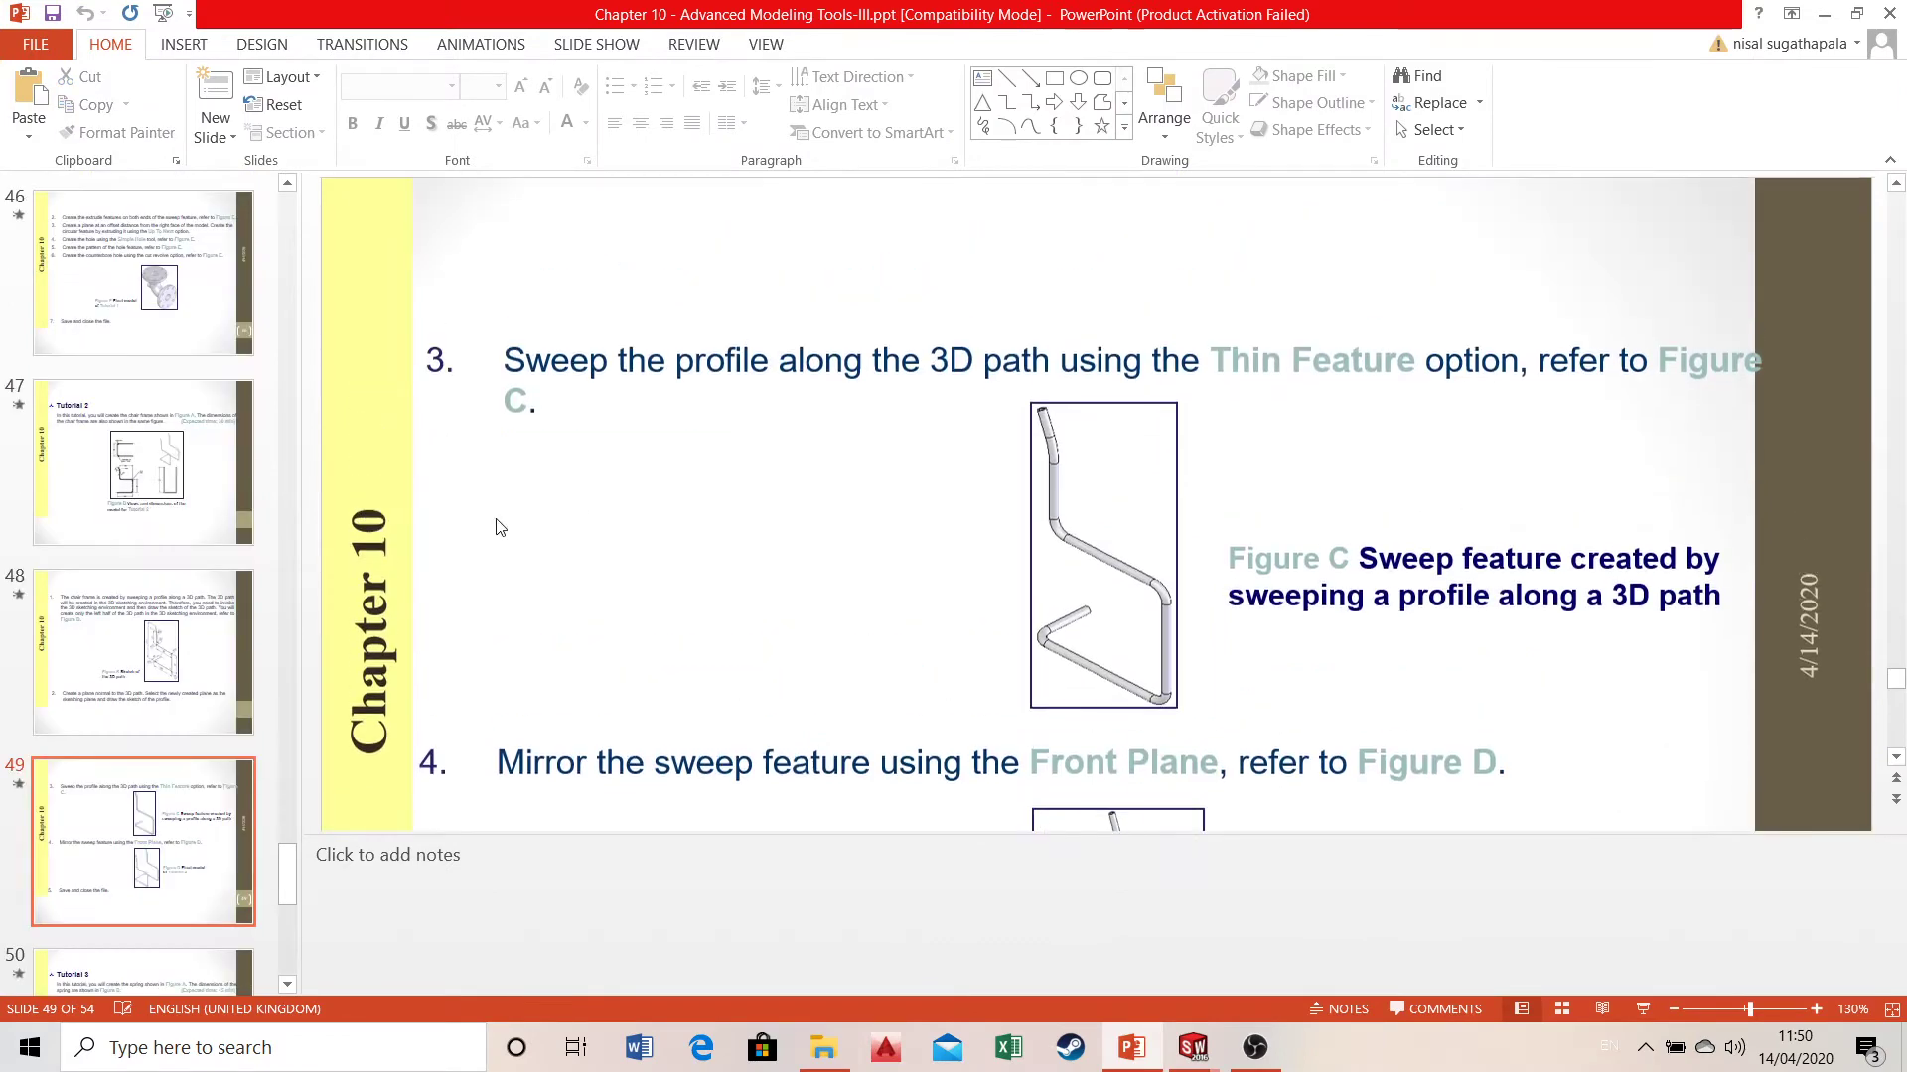
- Examine the chair frame drawing and its dimensions in Figure A of Tutorial 2 on slide 47
click(135, 487)
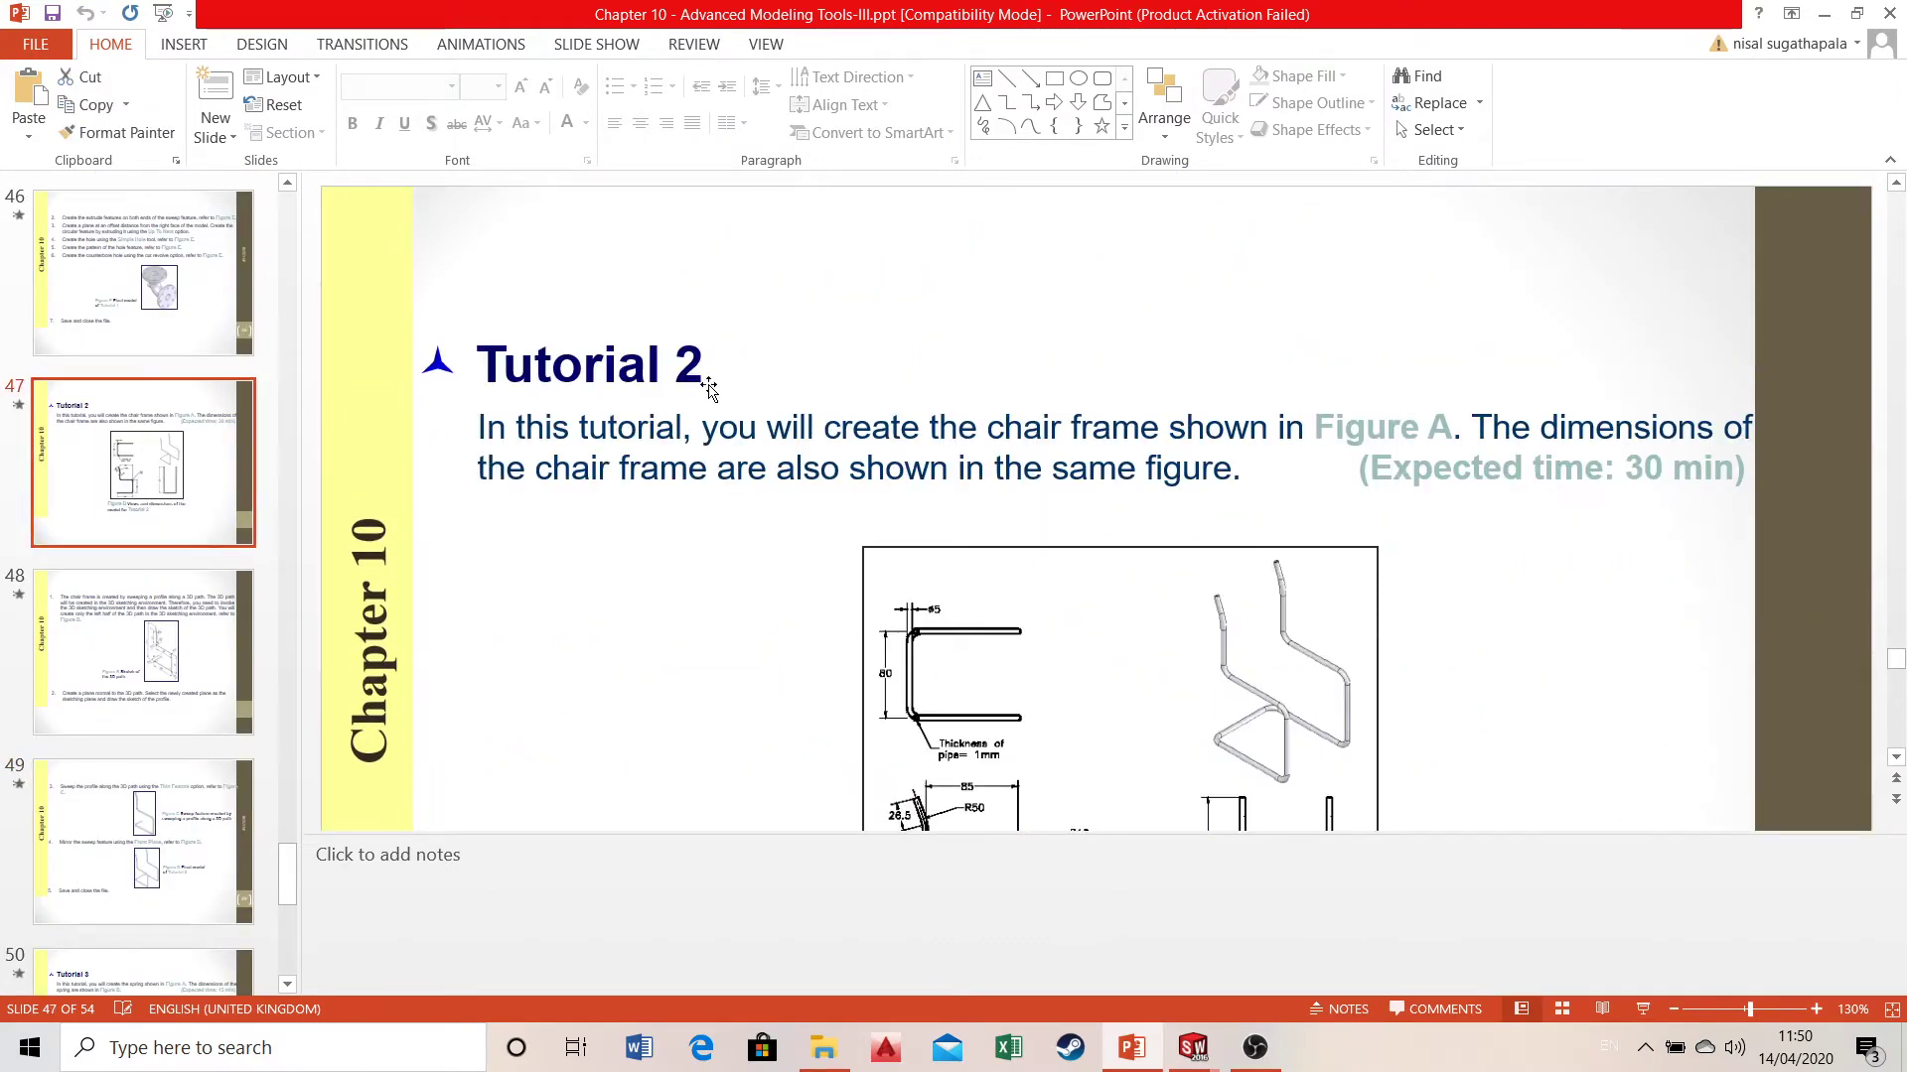
scroll(716, 456, down, 1)
scroll(443, 551, down, 2)
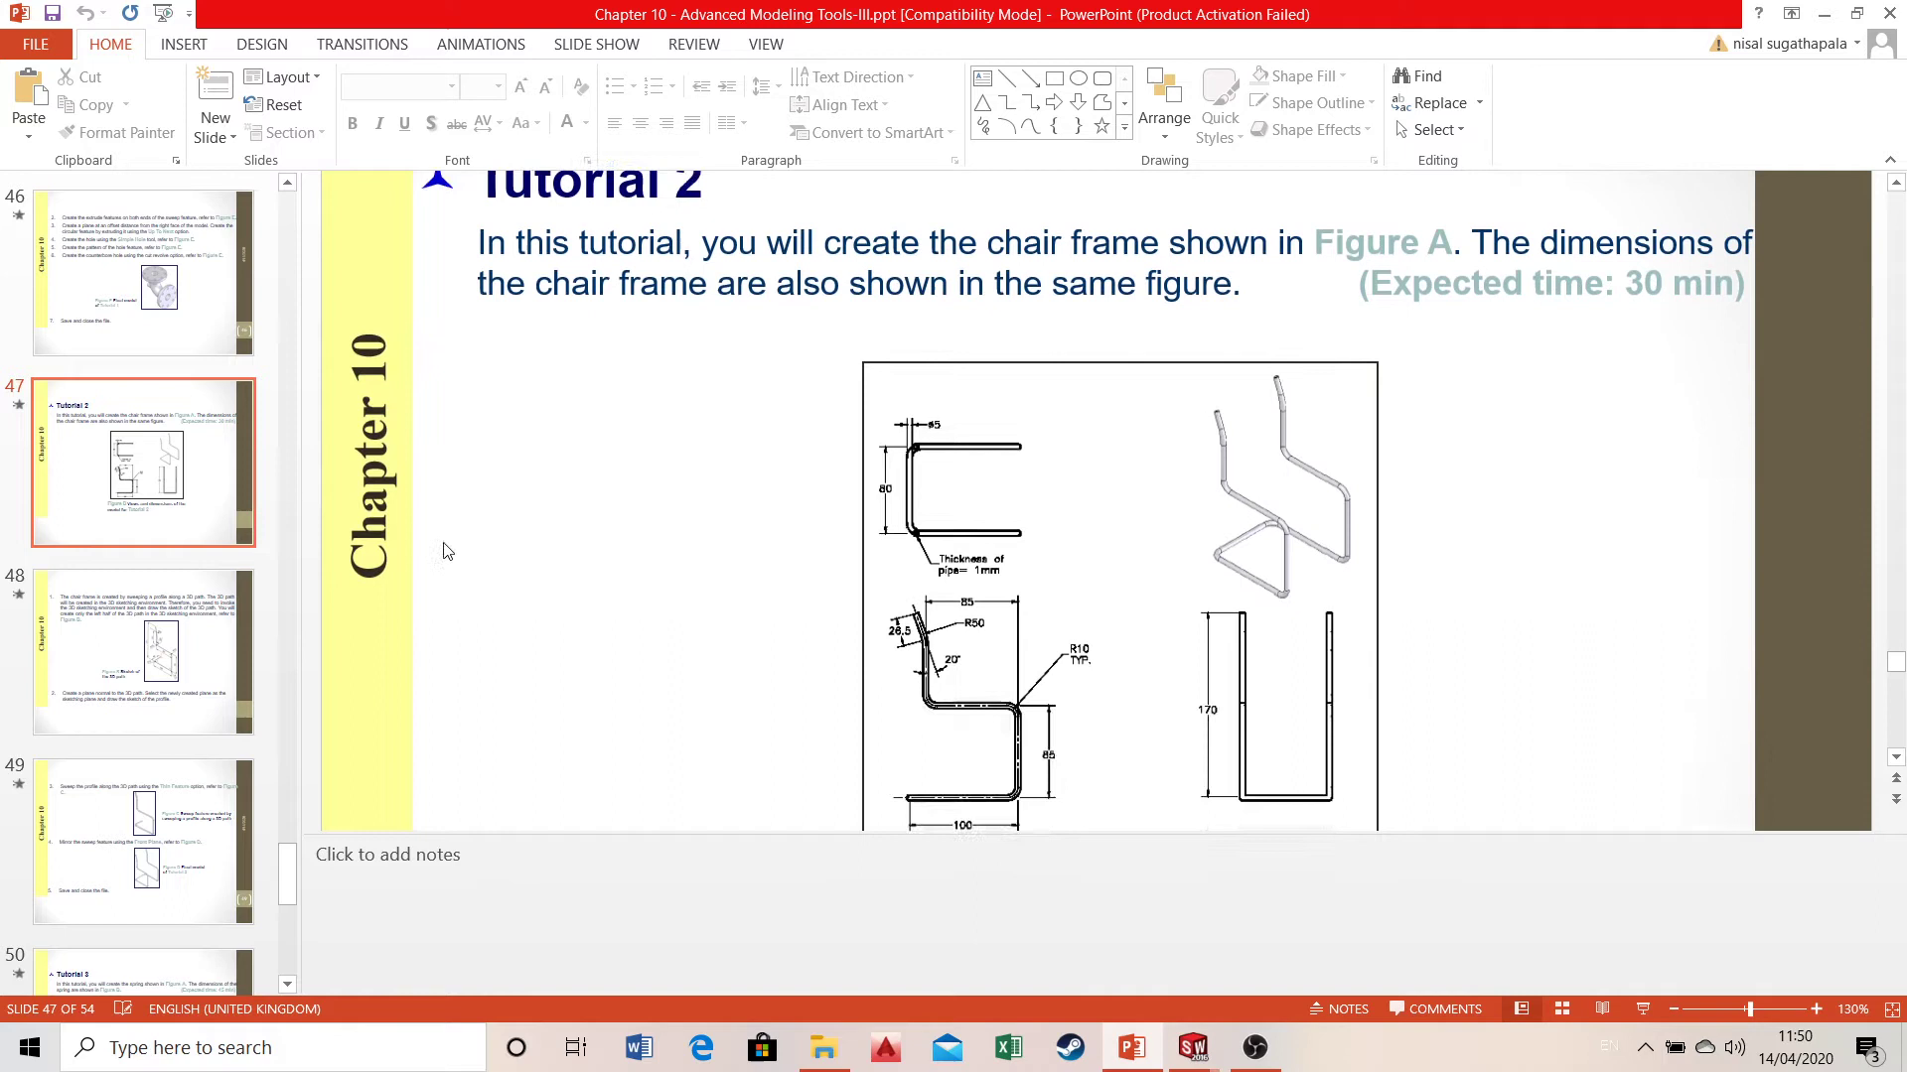
scroll(443, 545, up, 1)
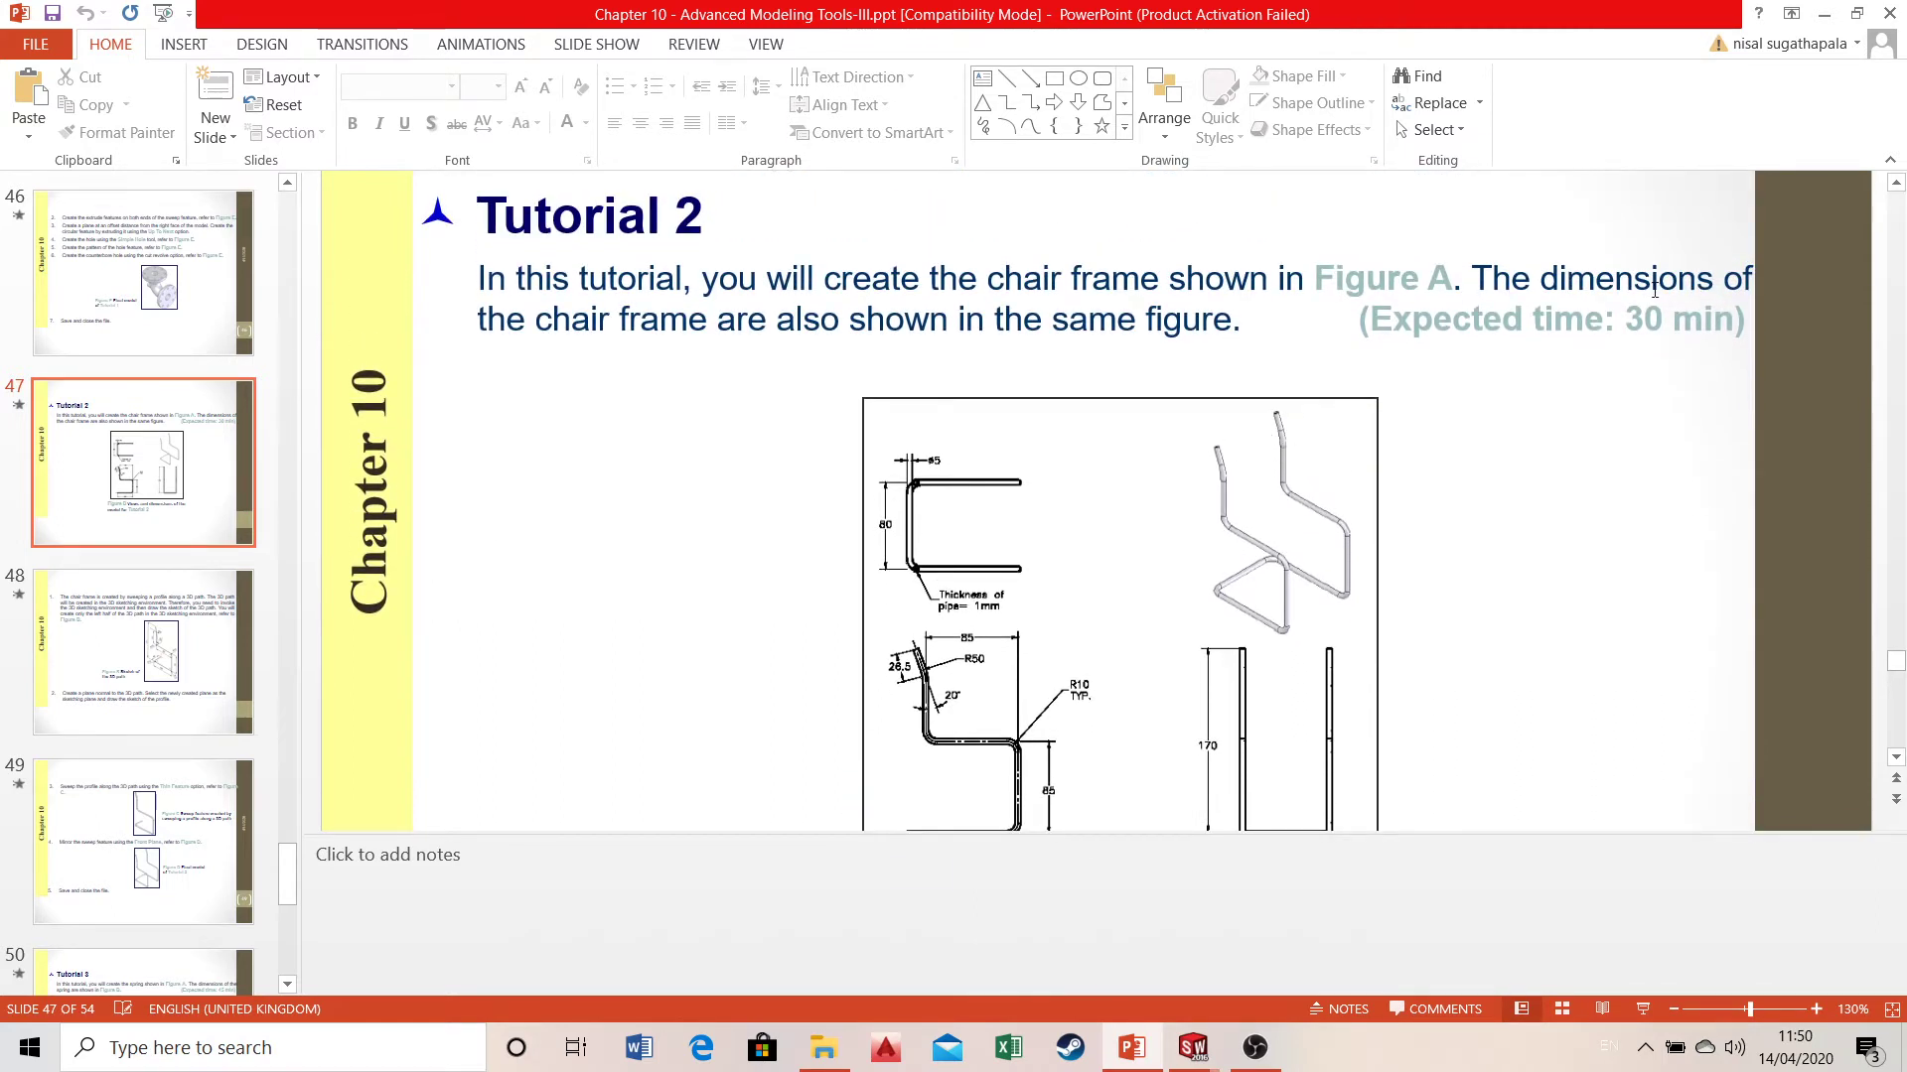
scroll(1221, 541, down, 2)
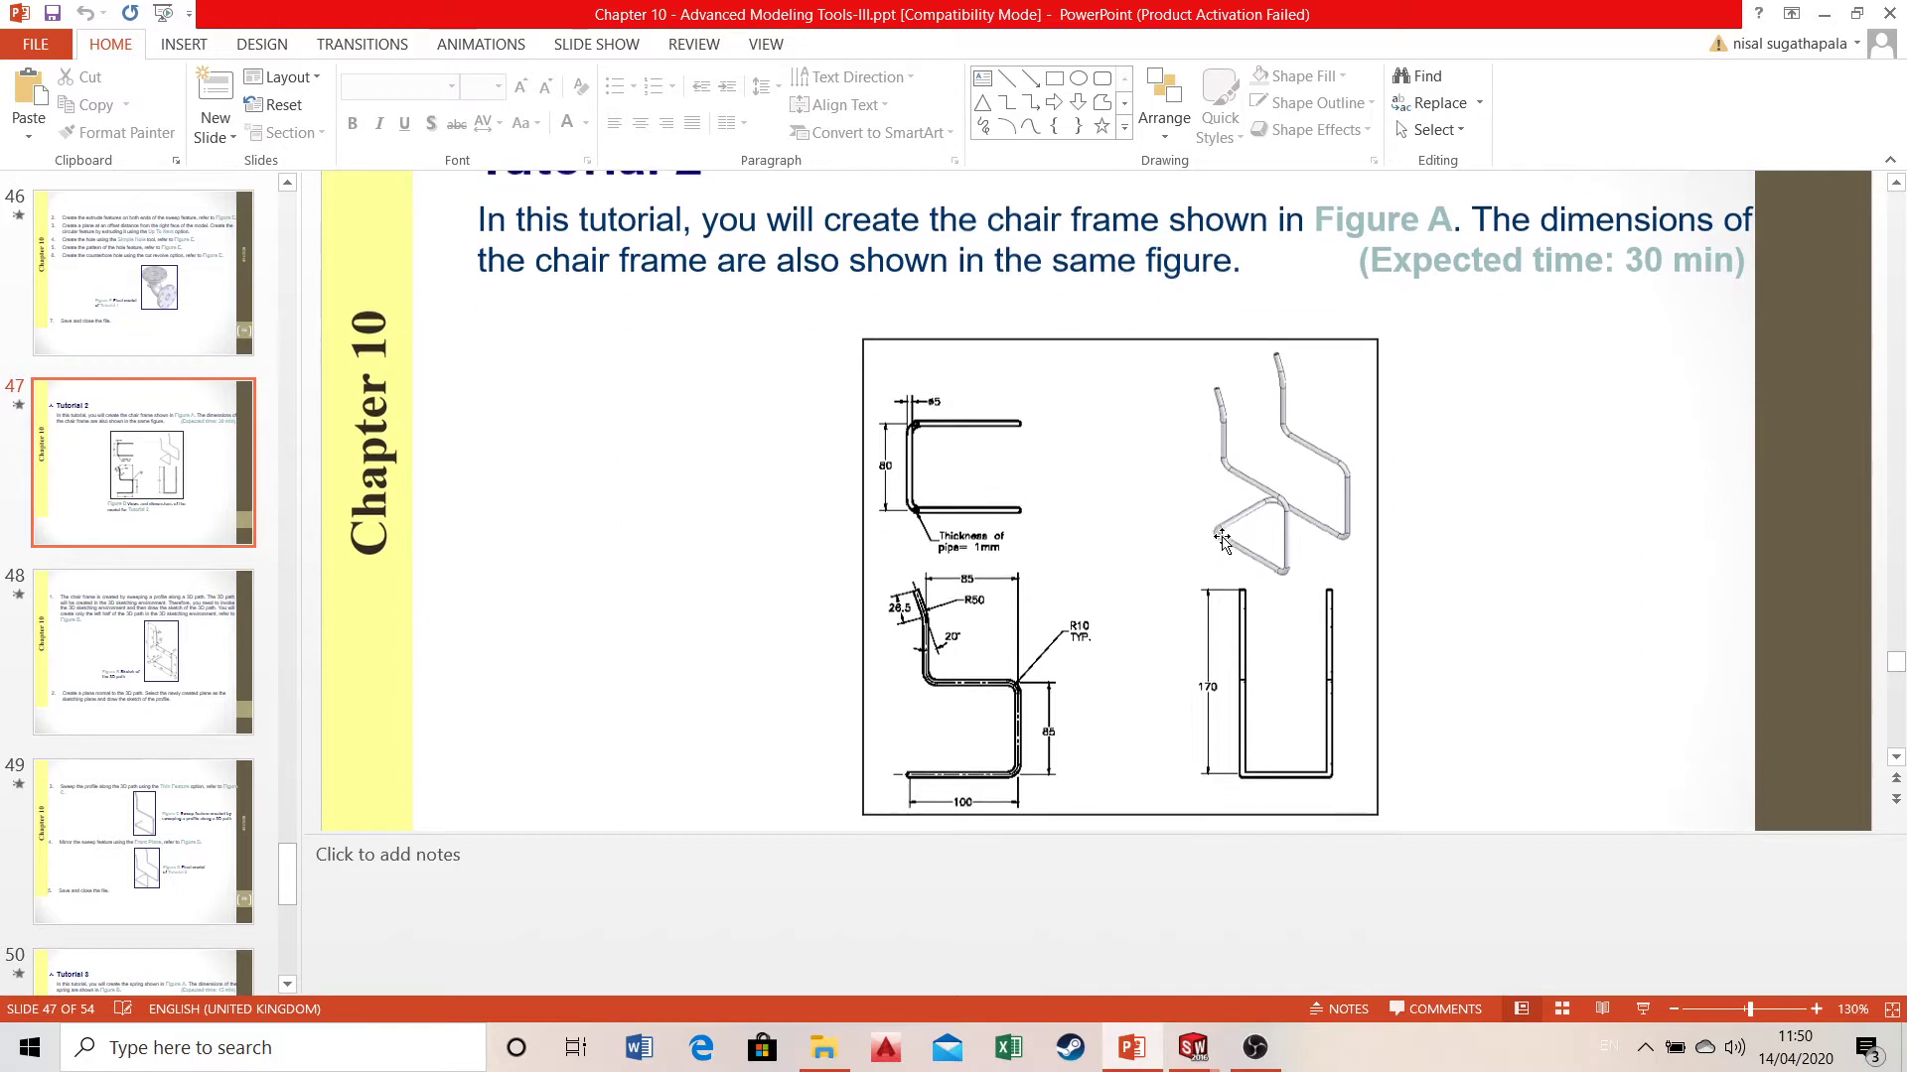
scroll(1328, 486, up, 1)
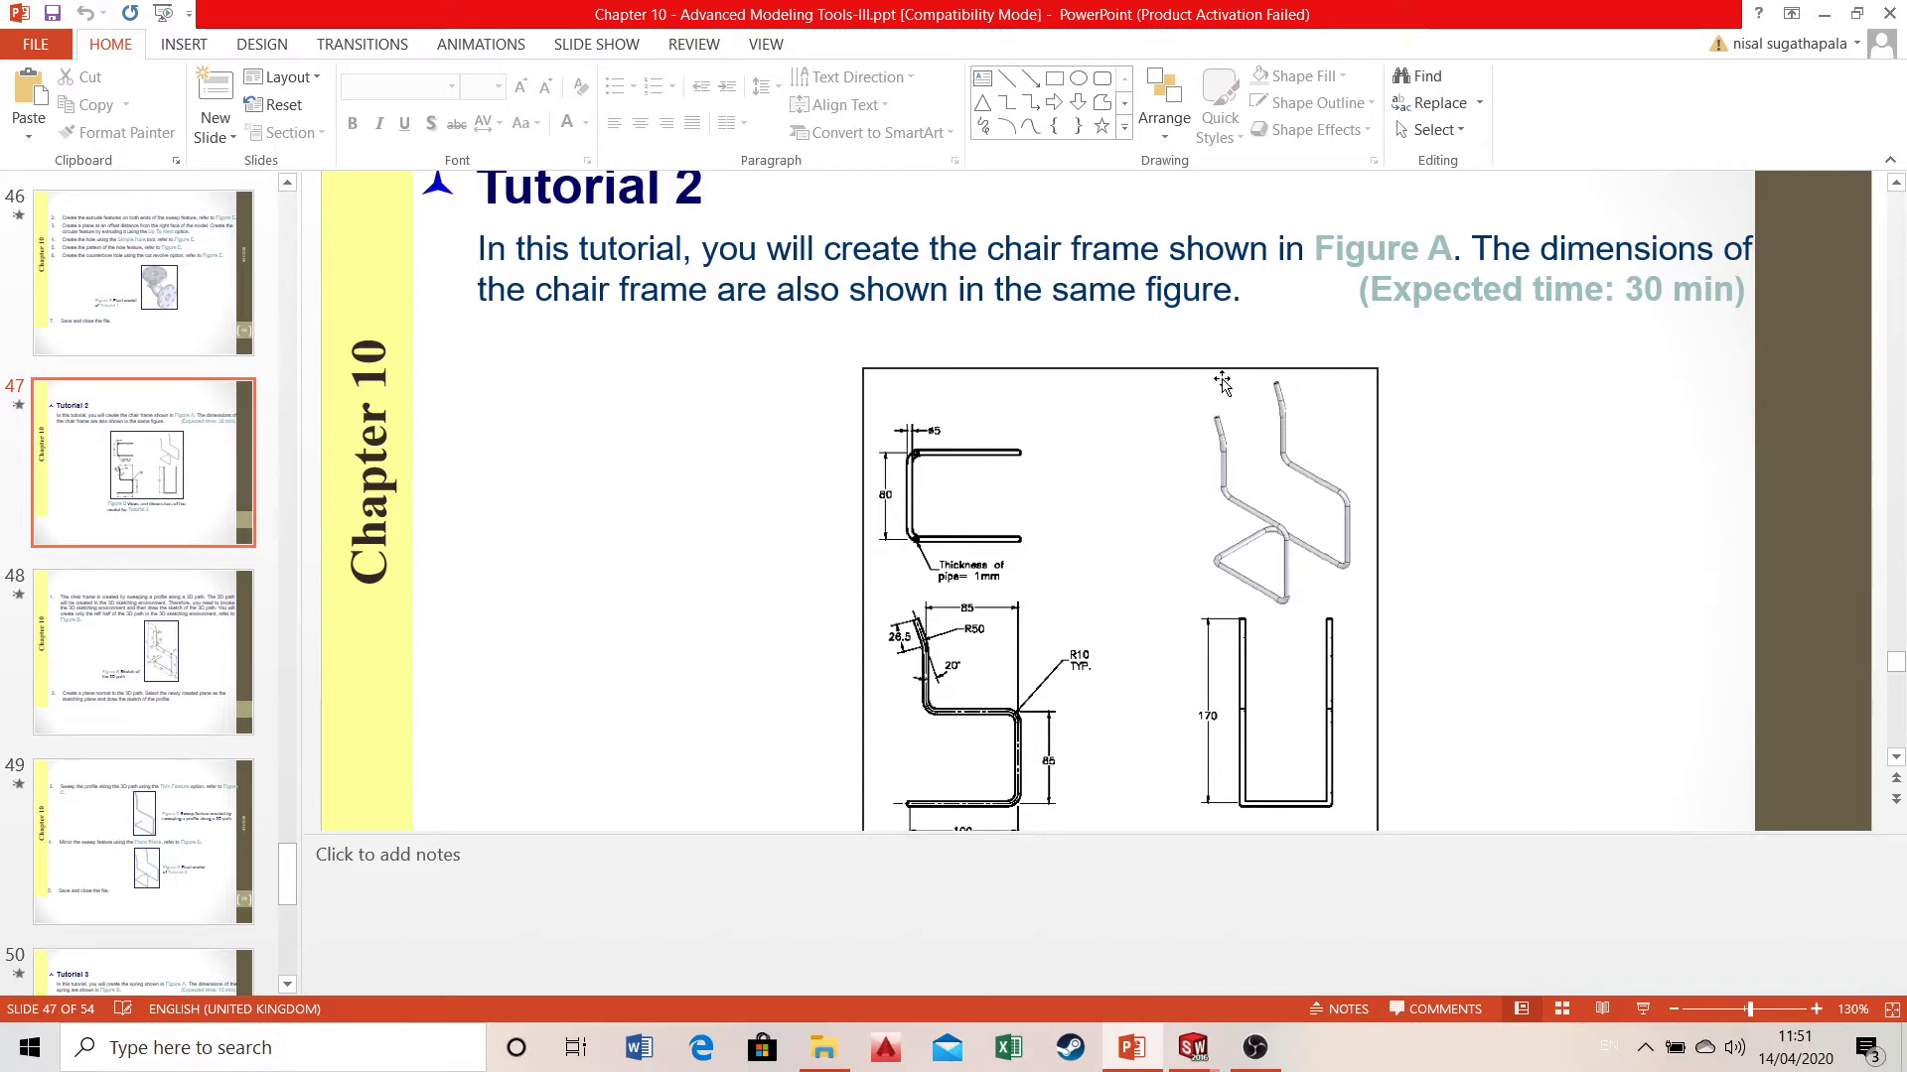
- Place the presentation side by side with the SOLIDWORKS part window and bring the Figure A chair drawing into view
drag(1529, 14, 4, 228)
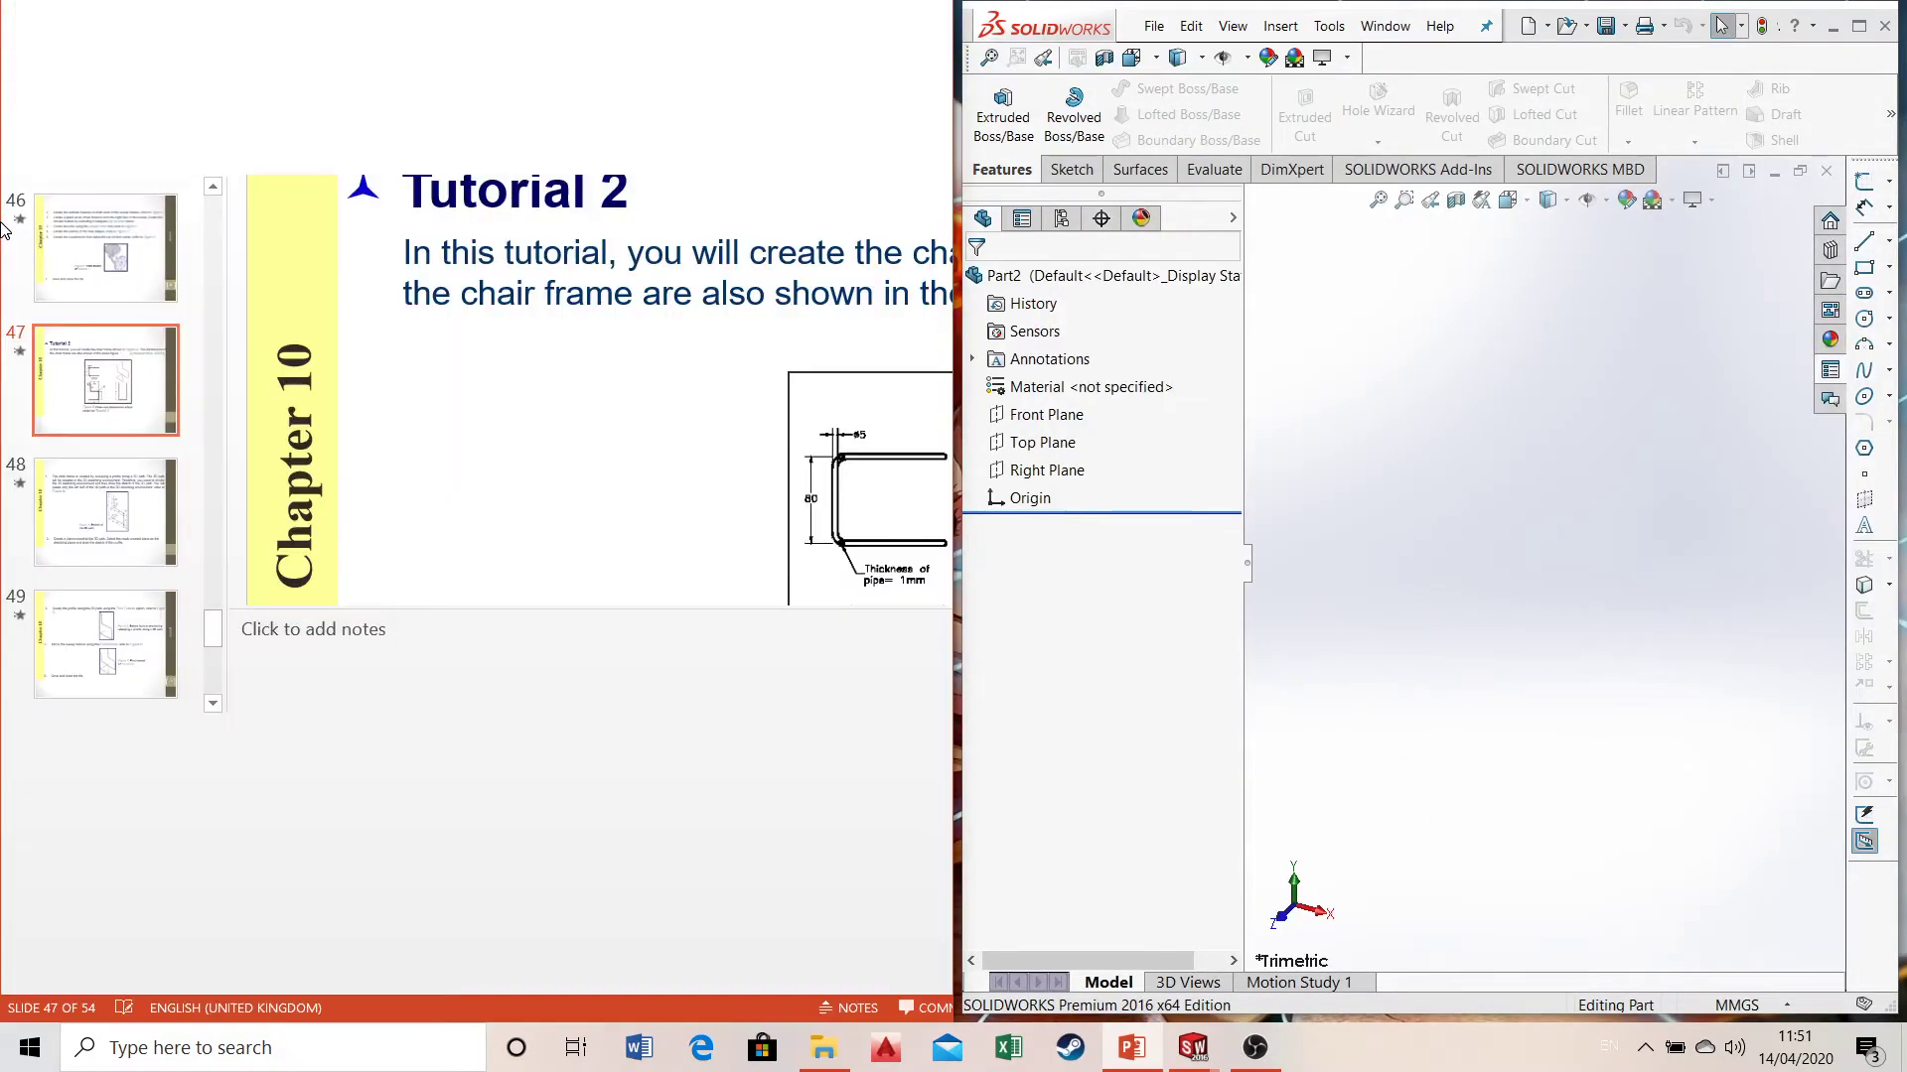
click(1241, 283)
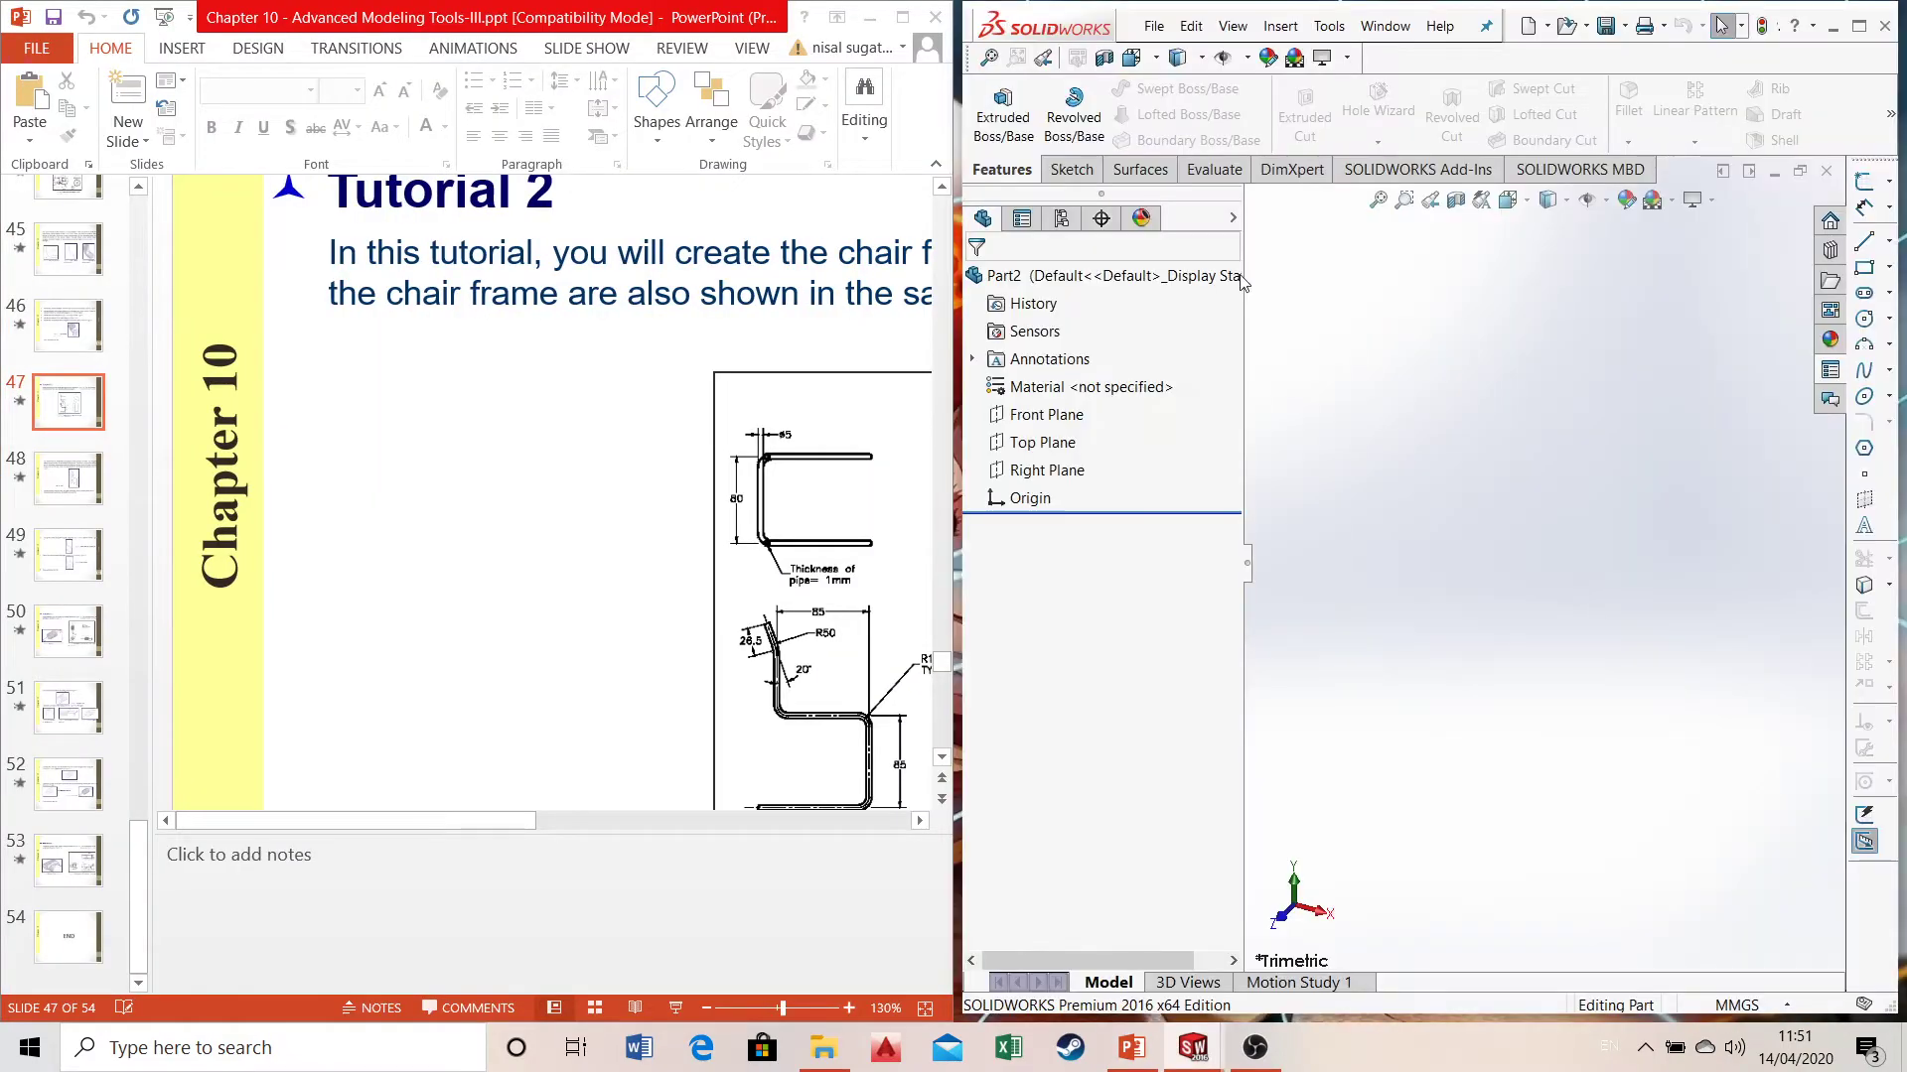
click(1072, 170)
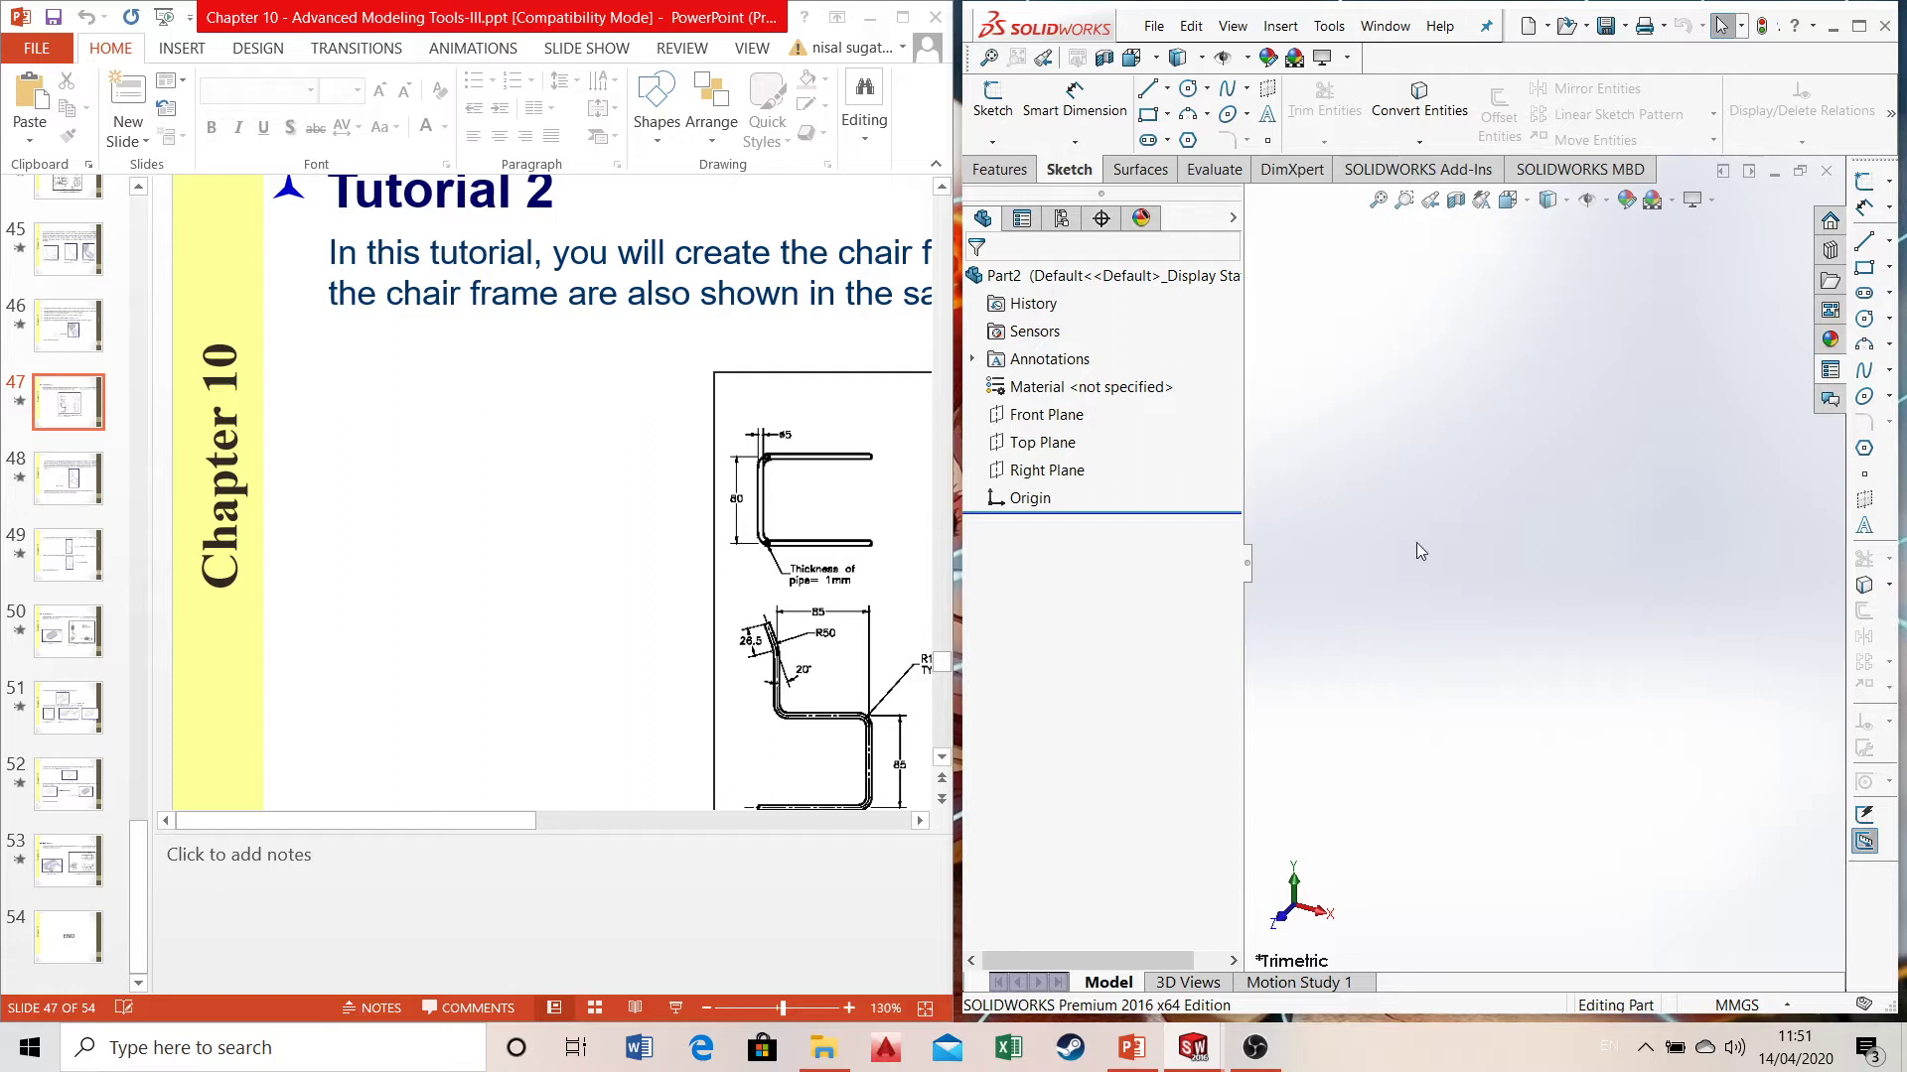
click(989, 145)
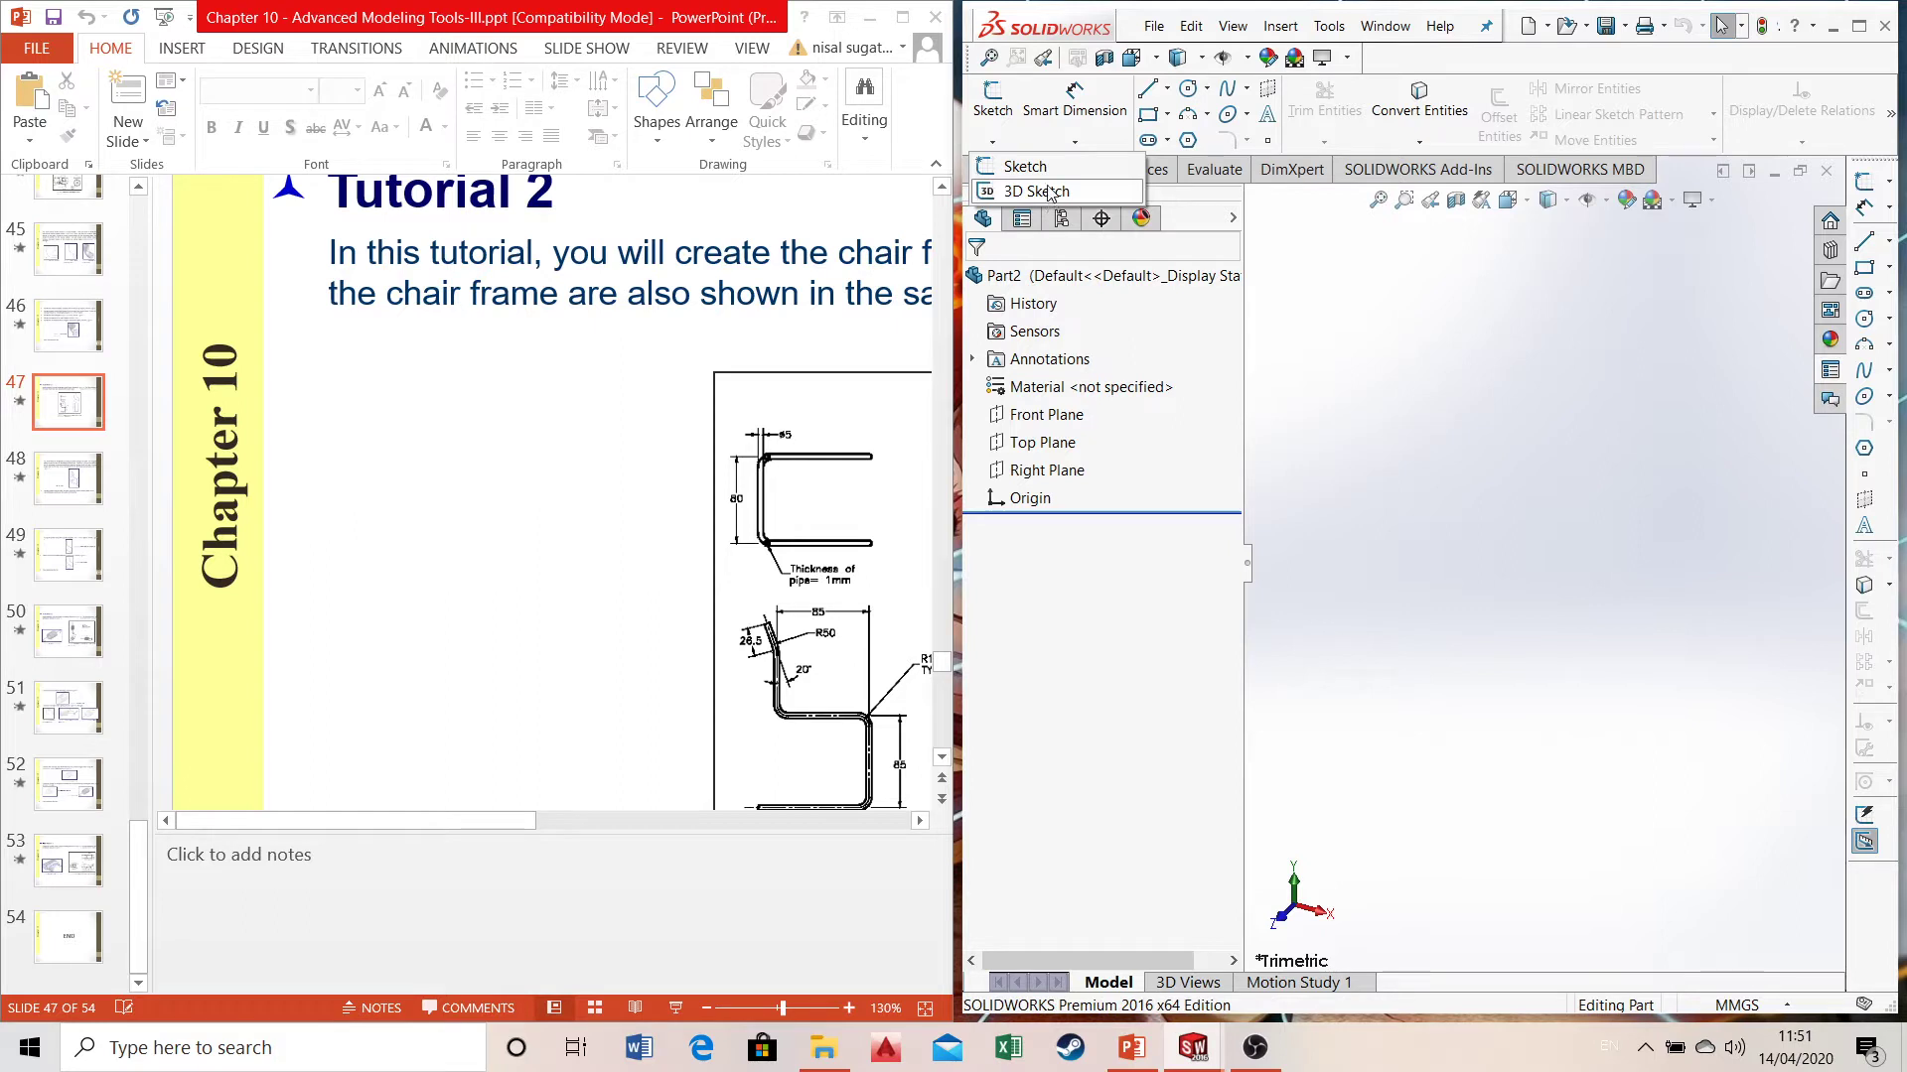
click(652, 639)
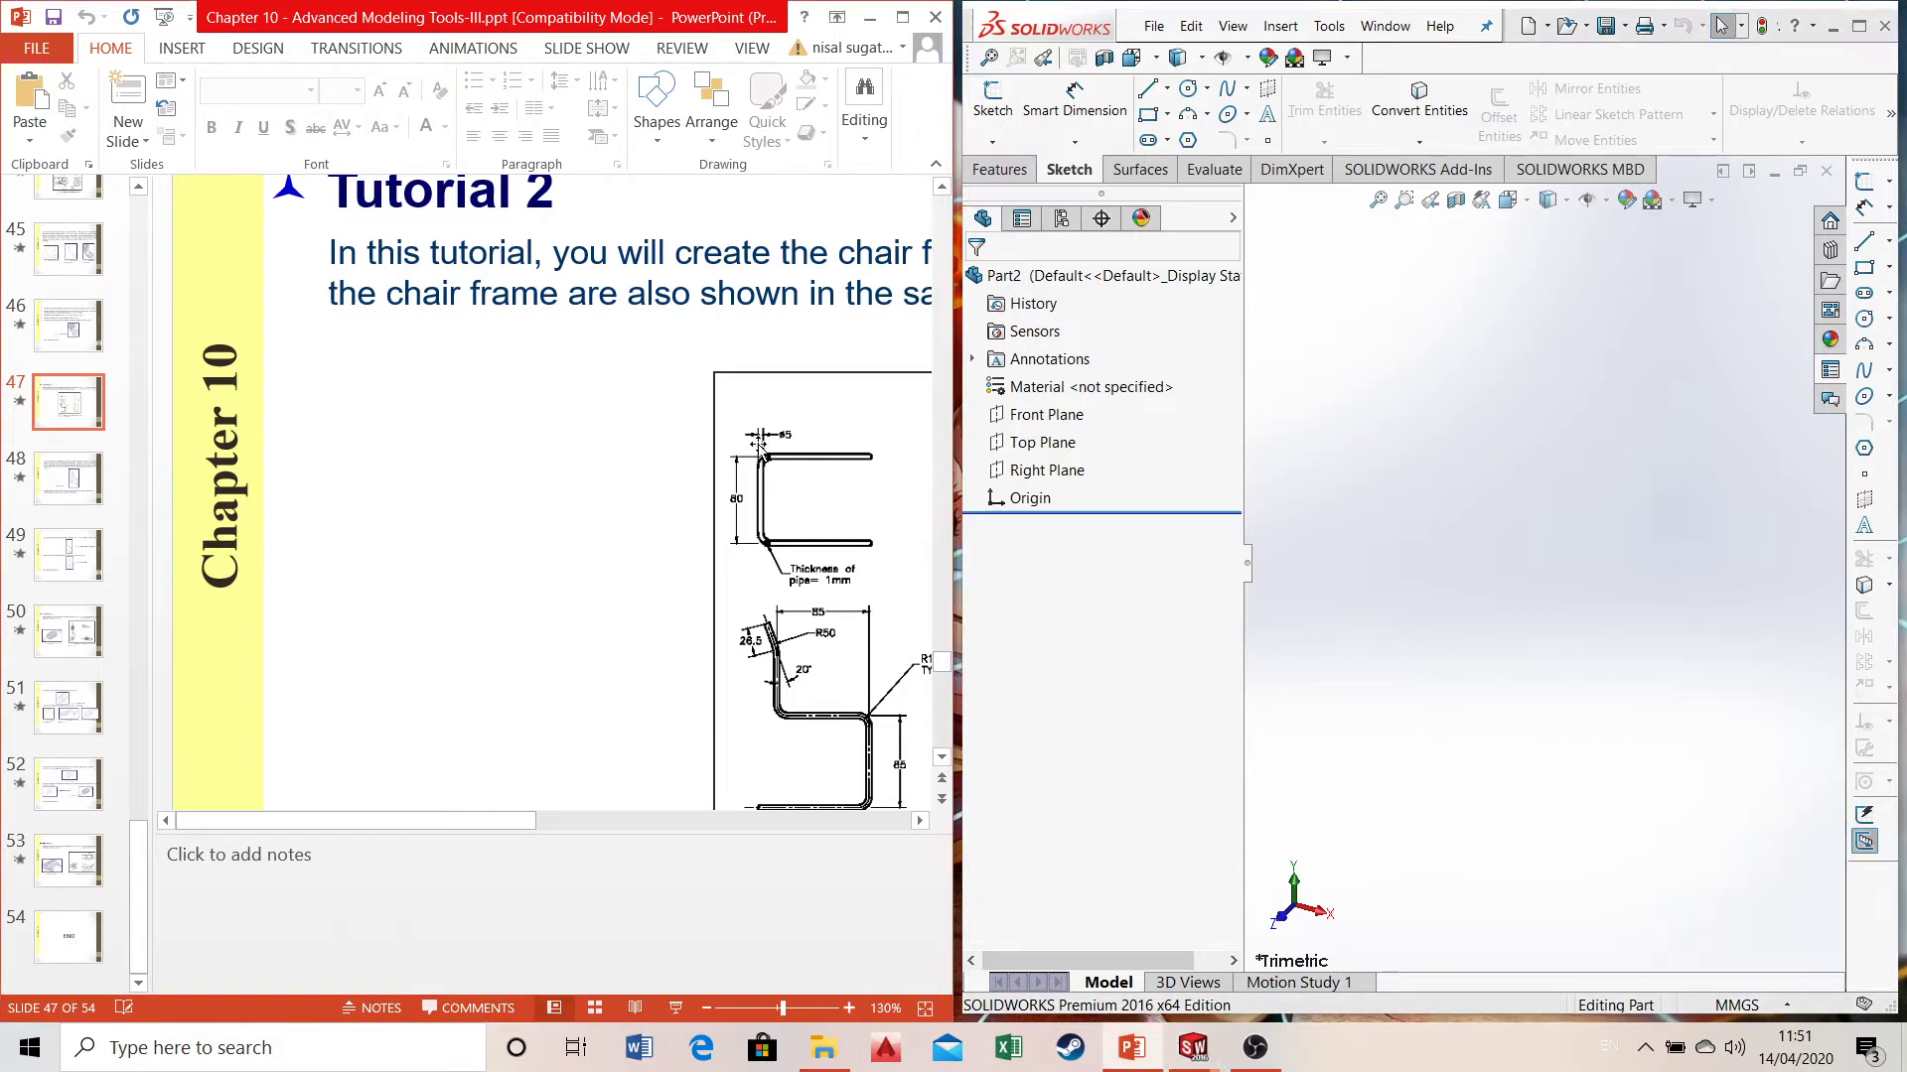
drag(472, 820, 664, 821)
scroll(647, 604, down, 1)
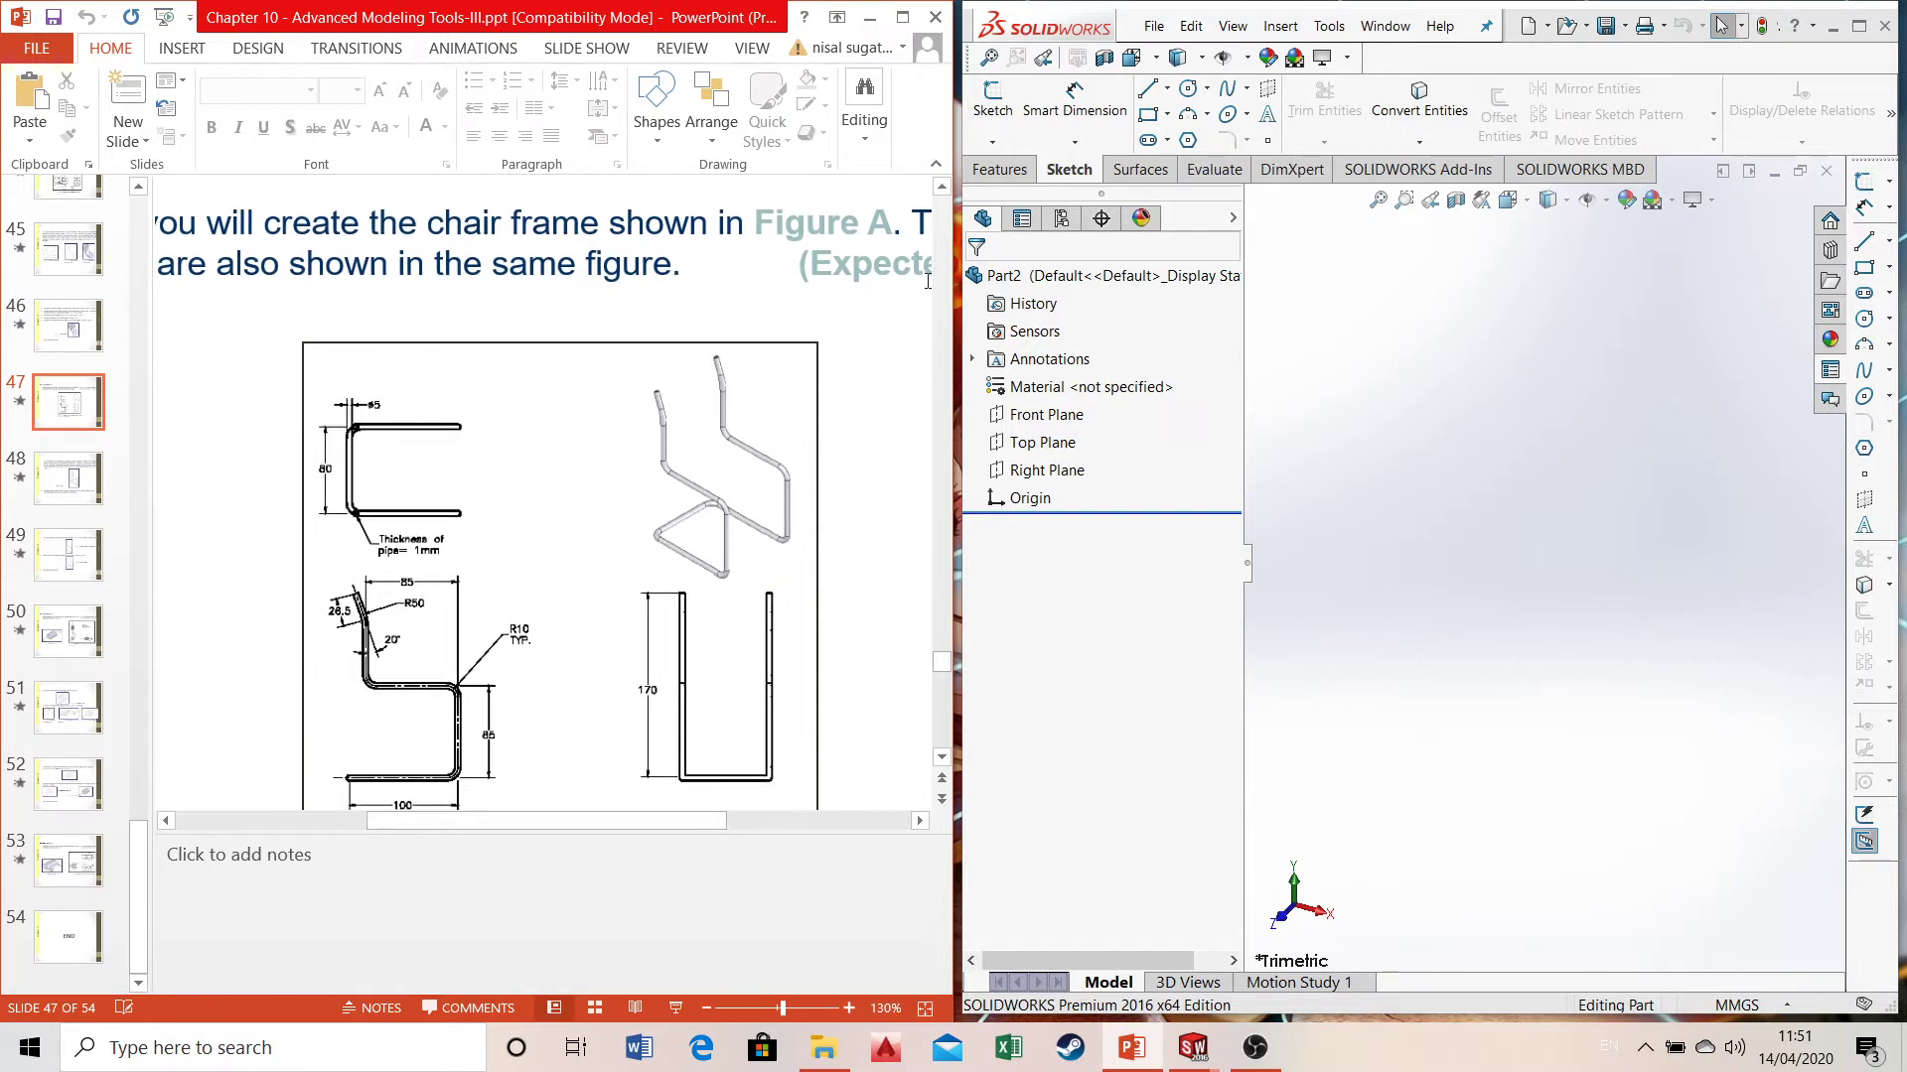
- Start a 3D sketch in the part and show slide 48 with Figure B, the sketch of the 3D path
click(992, 141)
click(1004, 193)
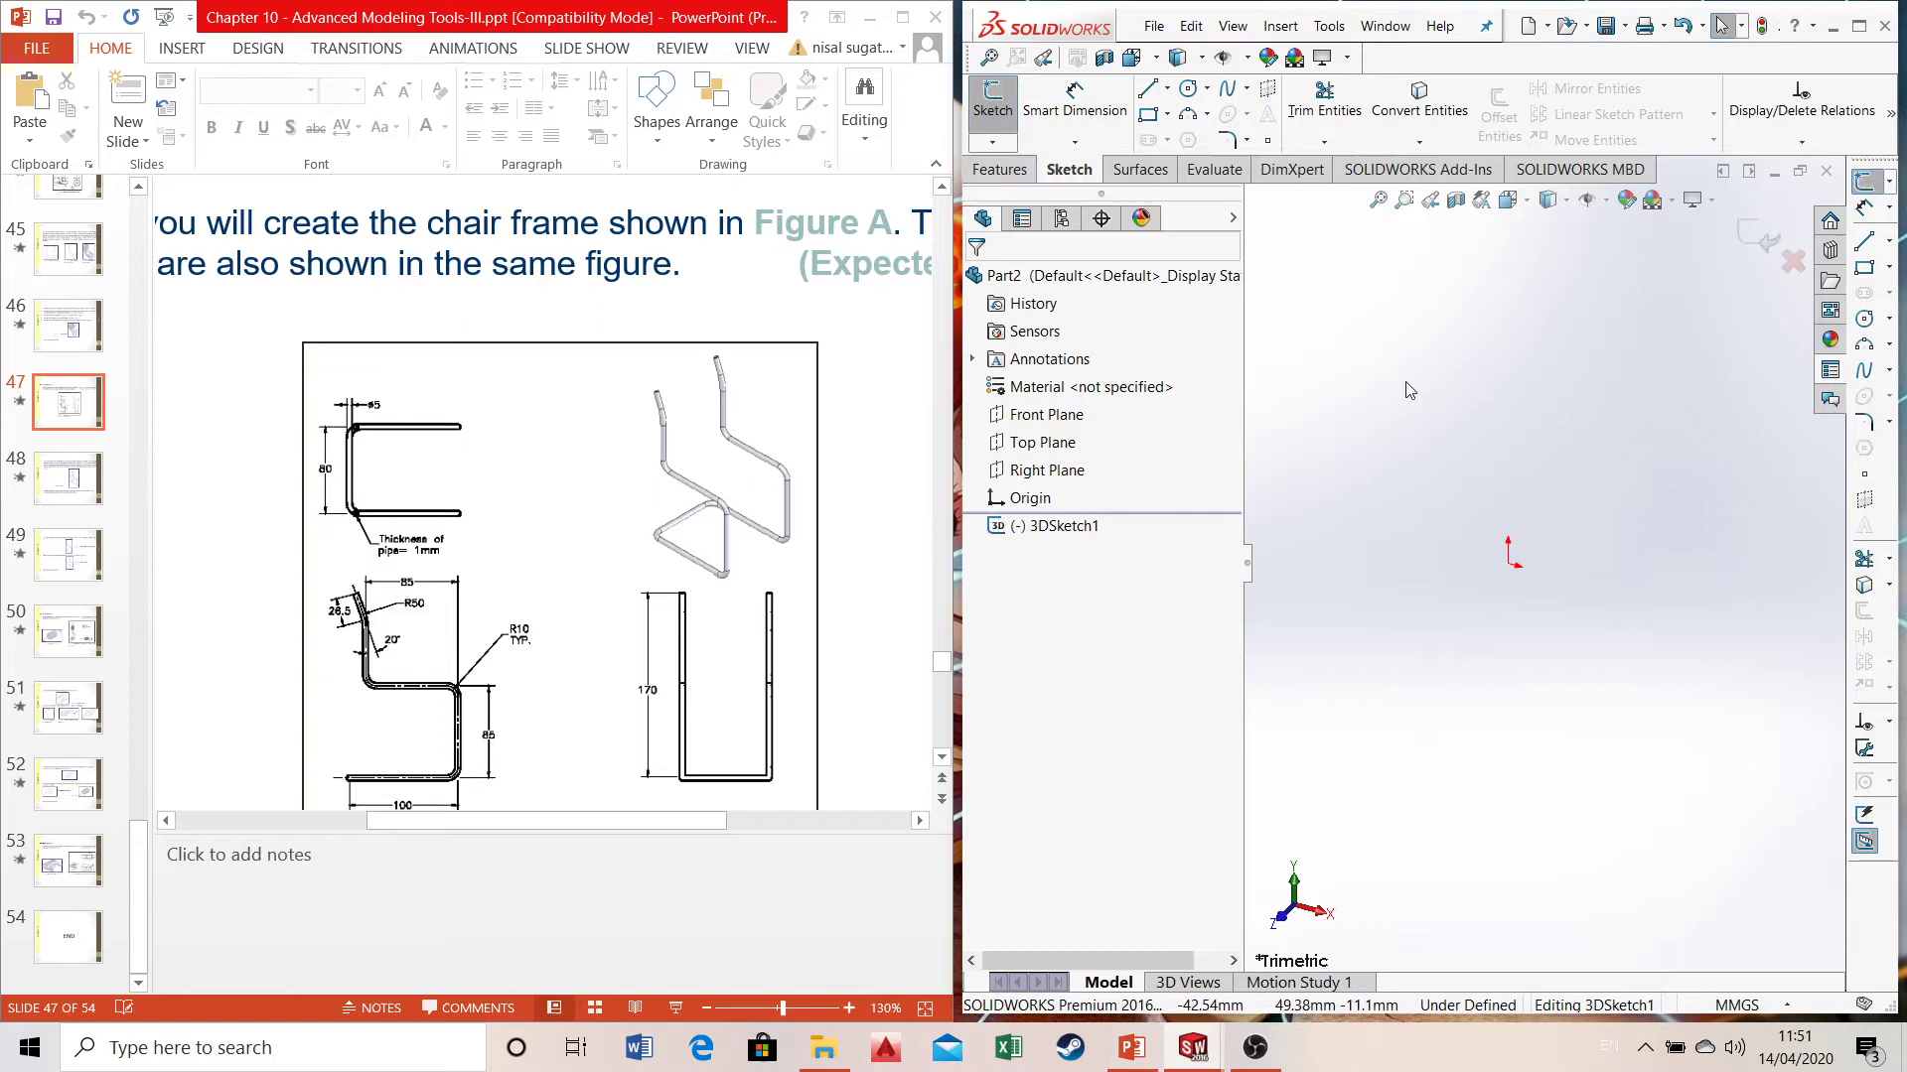
click(81, 497)
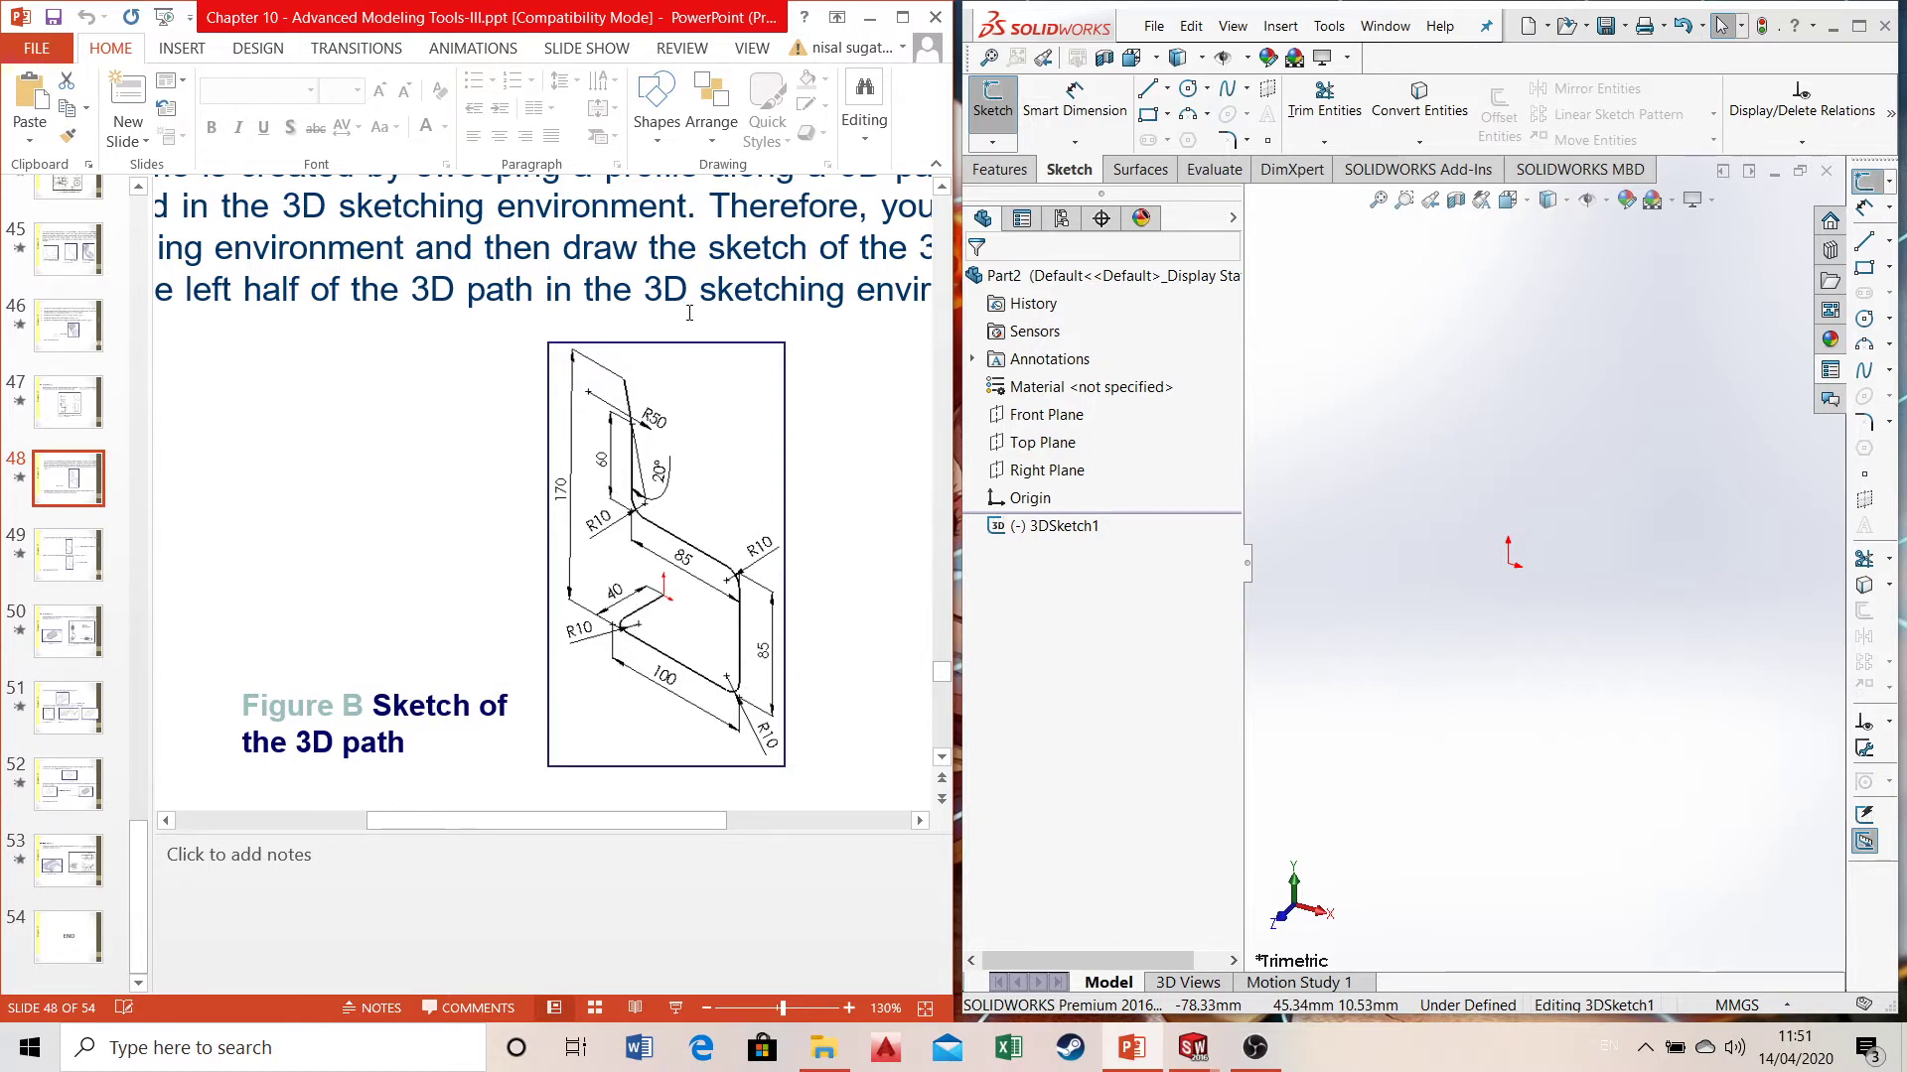
click(1000, 170)
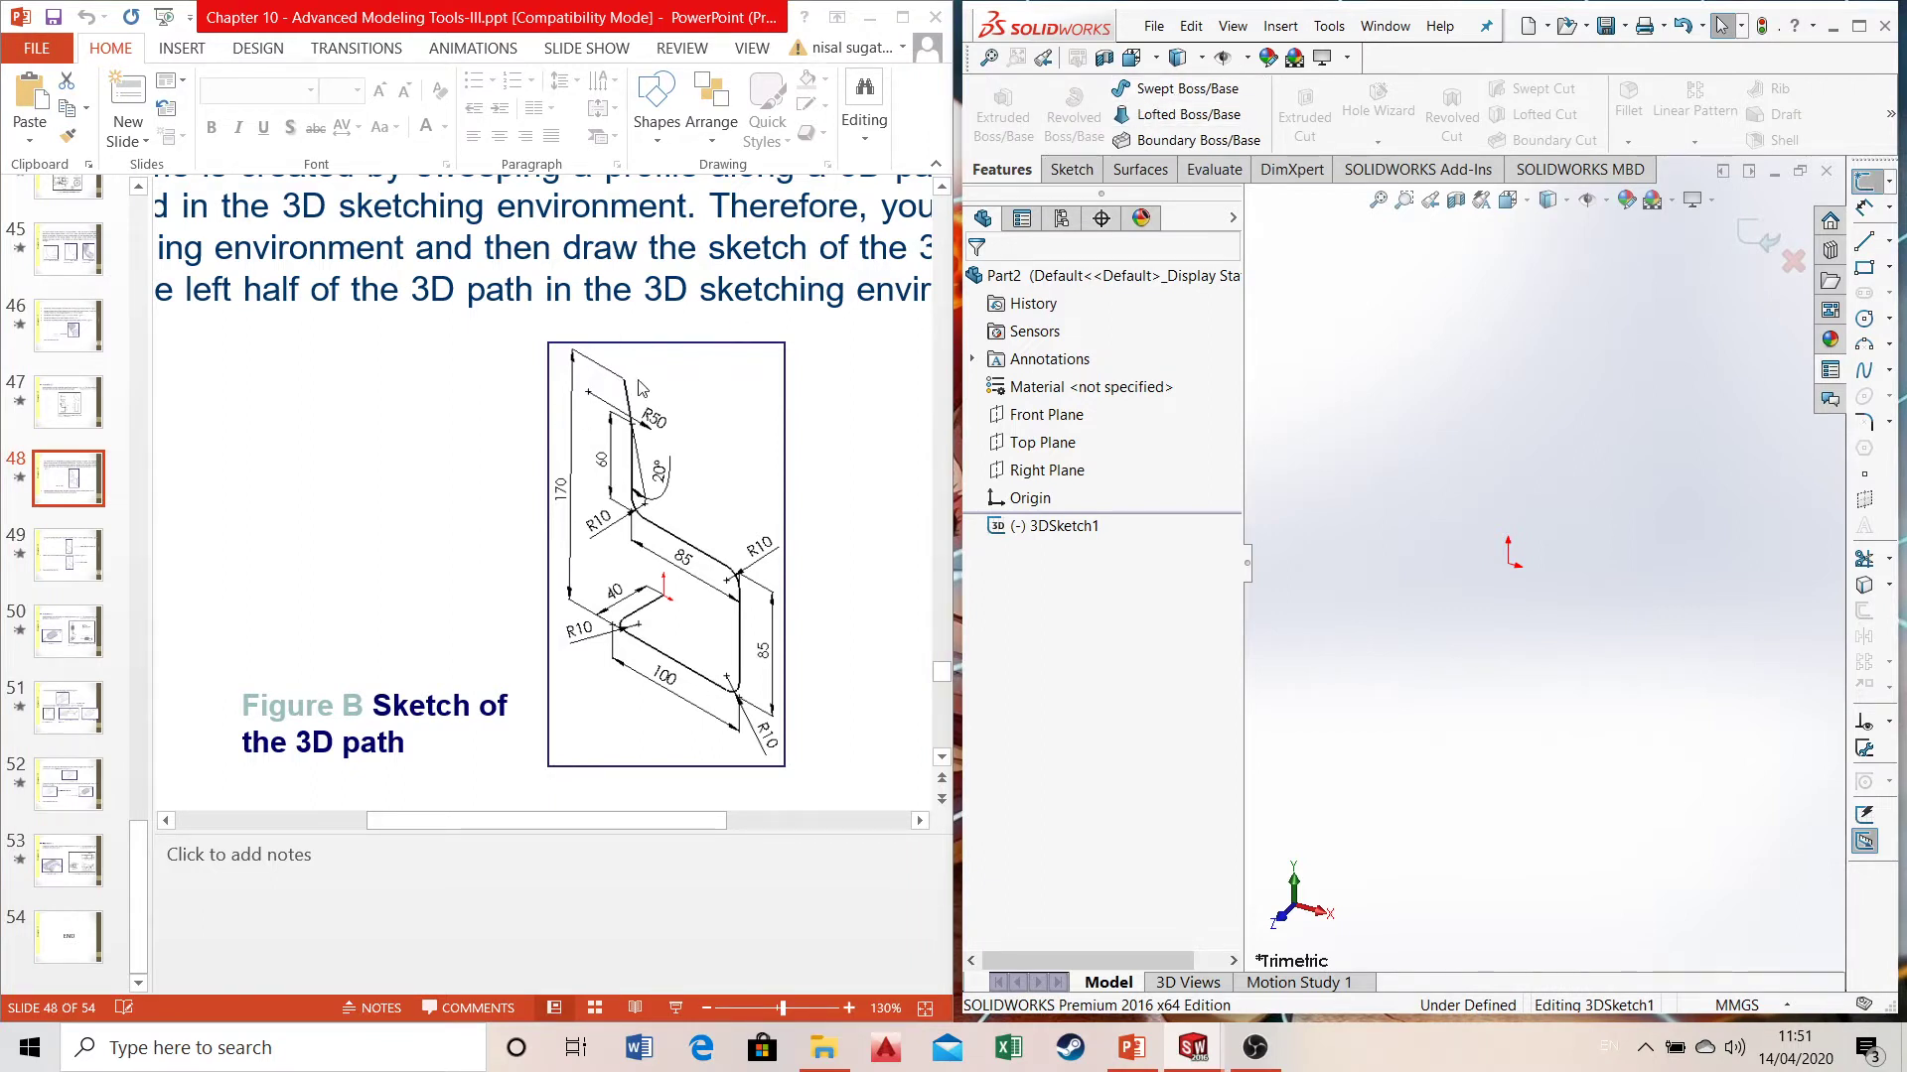
click(1081, 173)
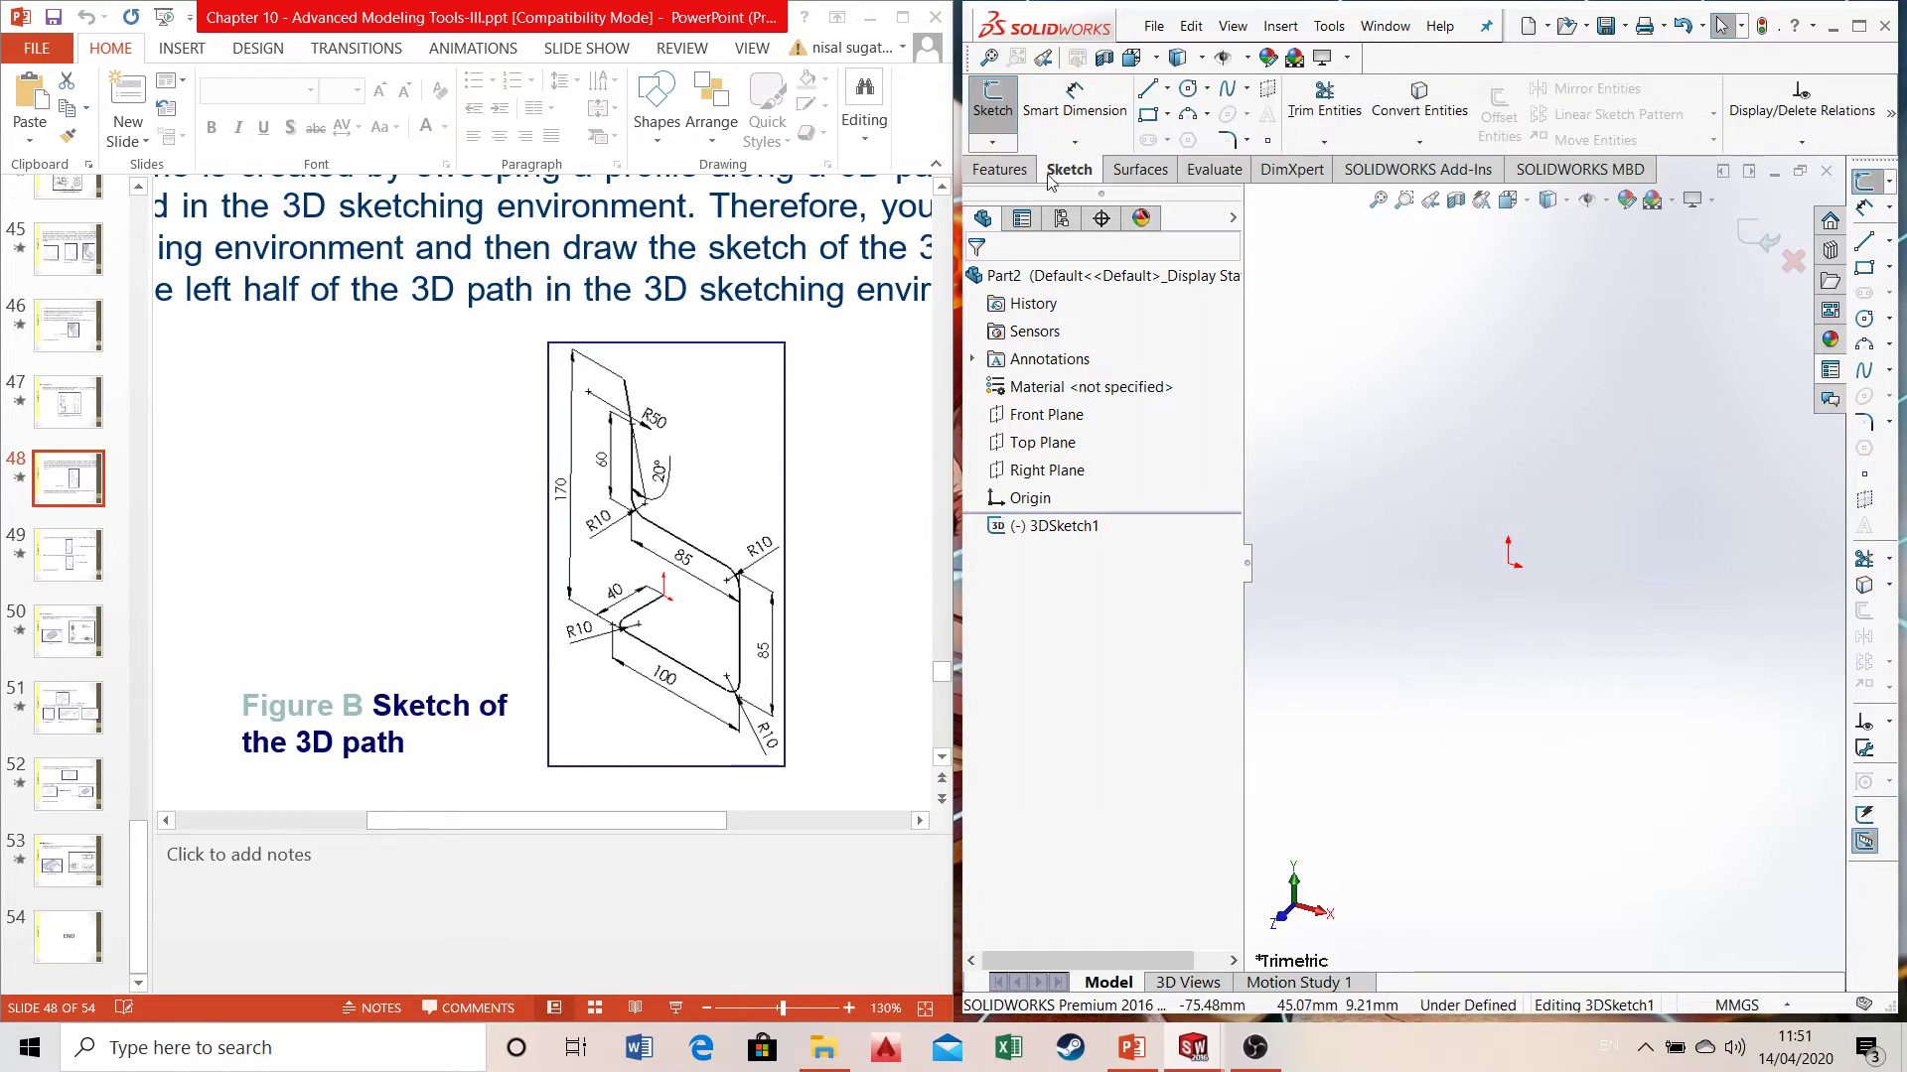
click(992, 142)
click(1001, 165)
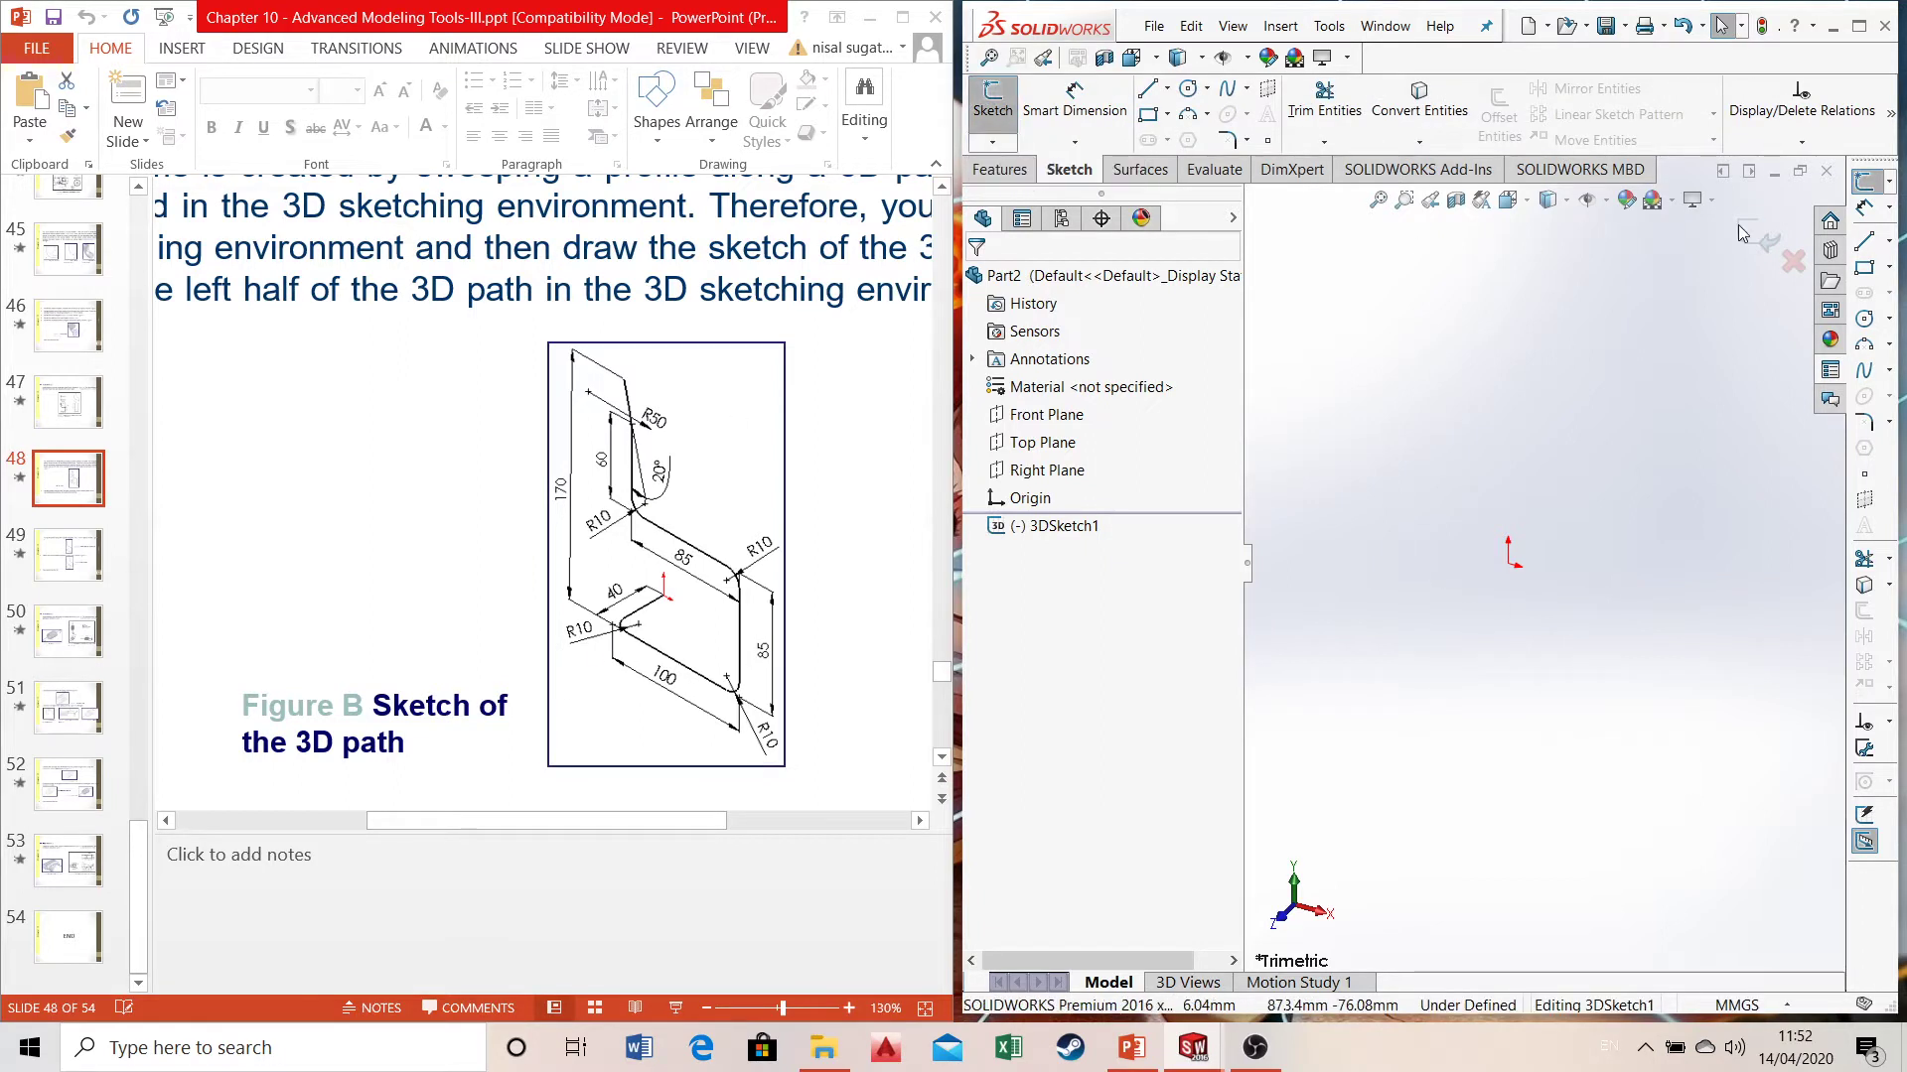
- Start a new 3D sketch and draw a line about 67 mm long from the origin along the Z axis in the YZ plane
click(992, 142)
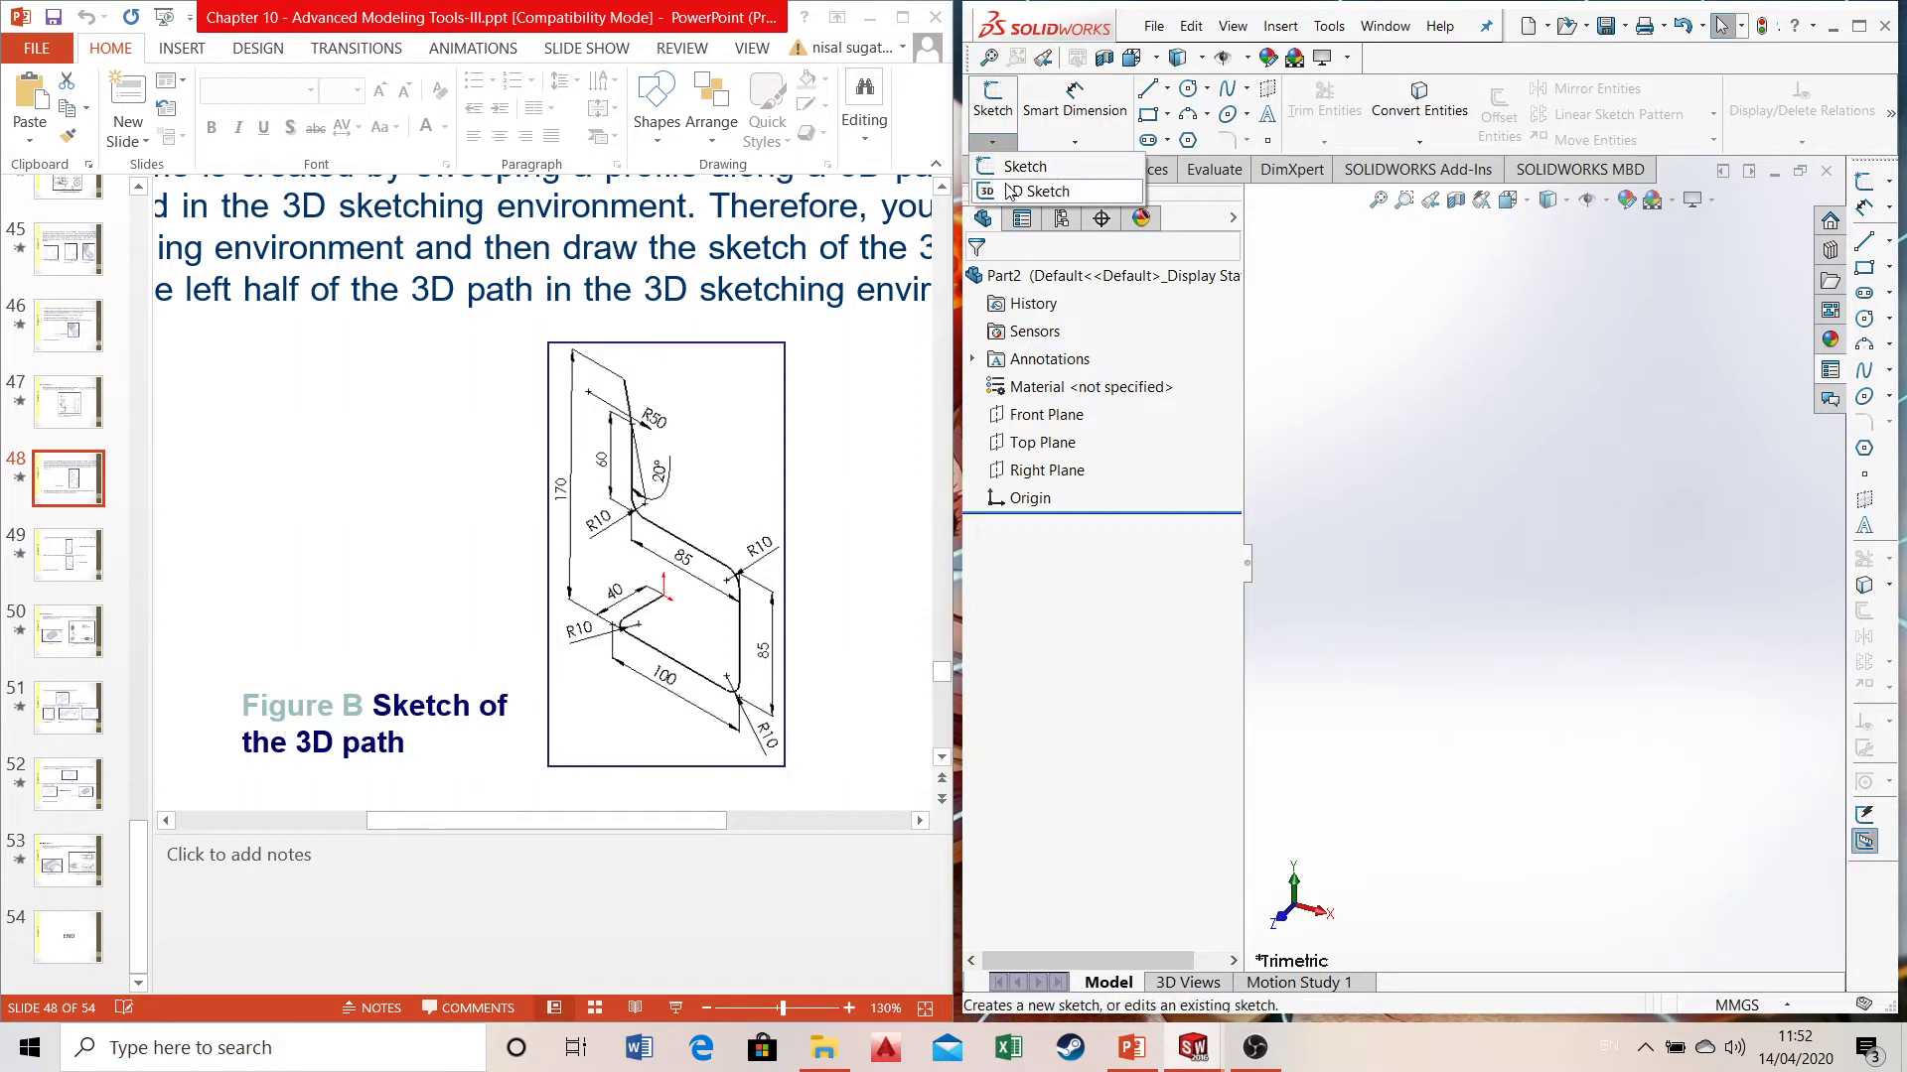
click(1005, 181)
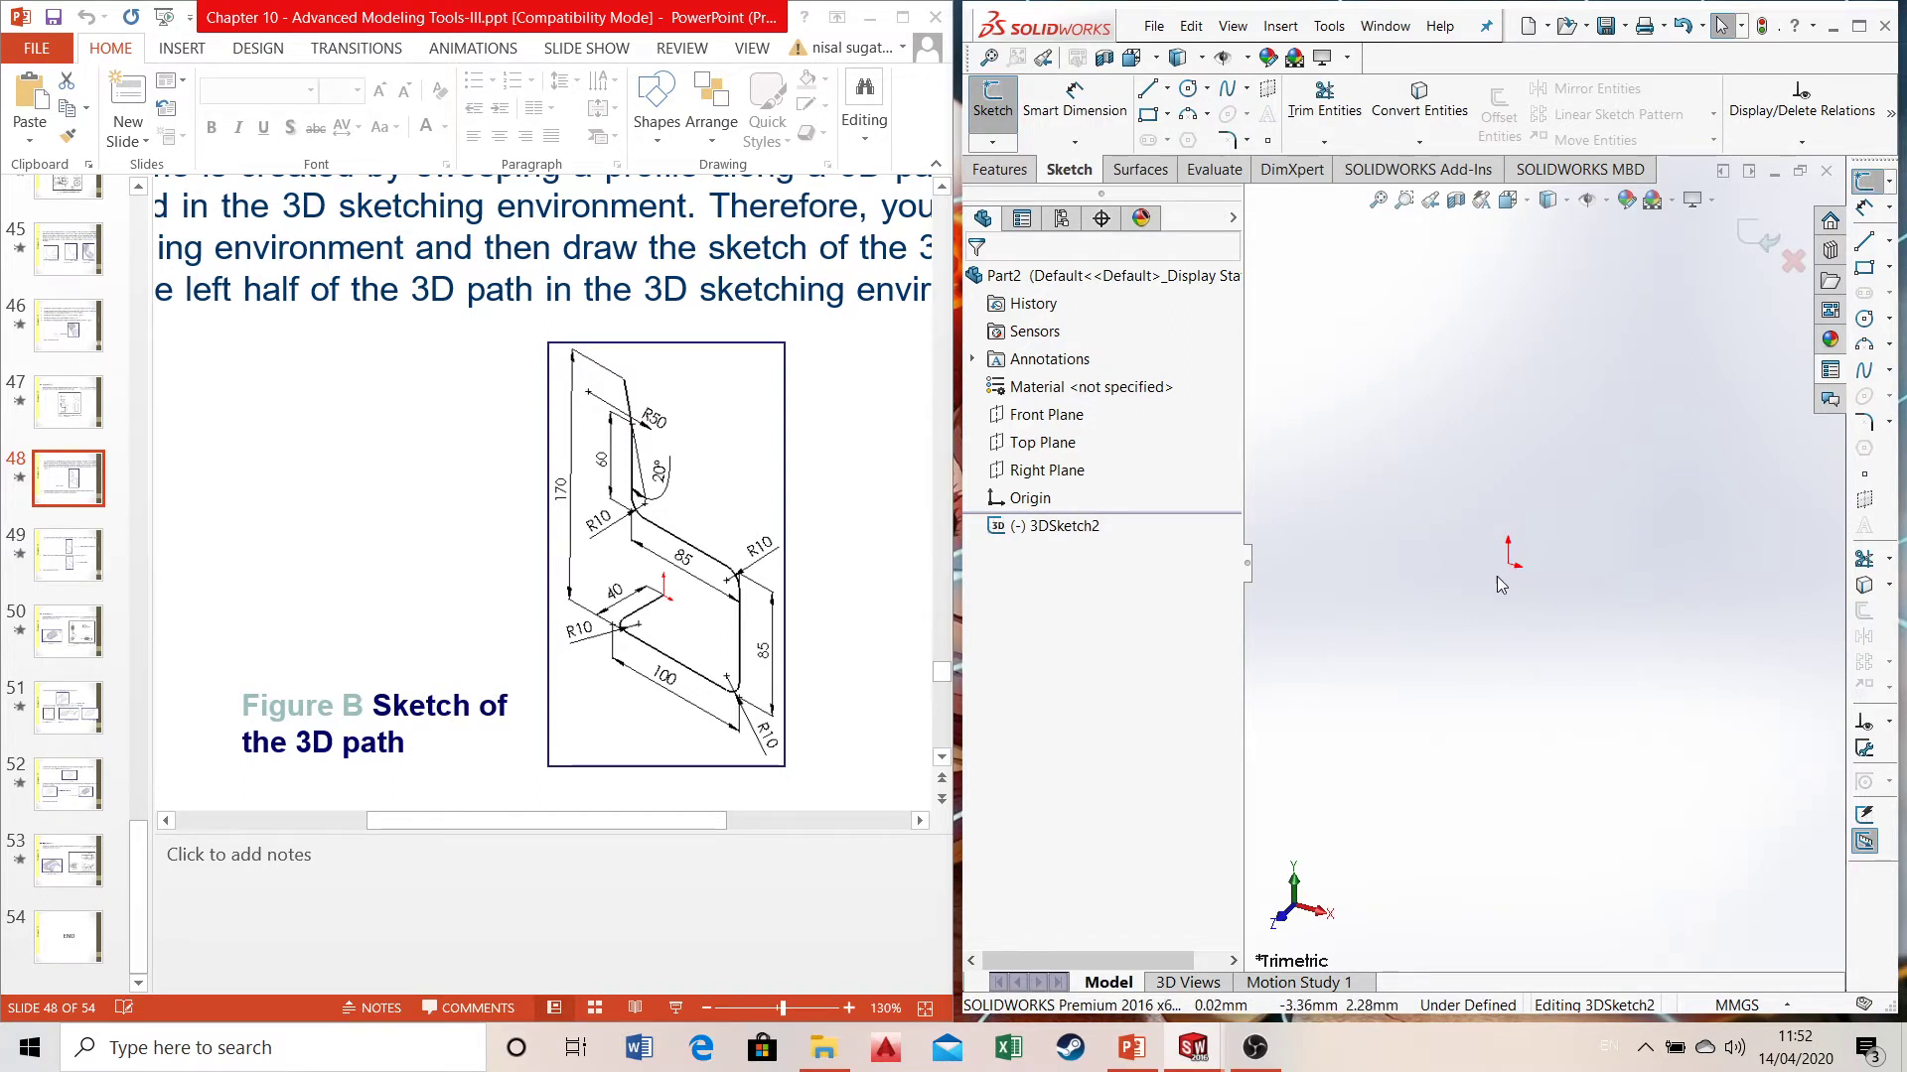
click(1148, 88)
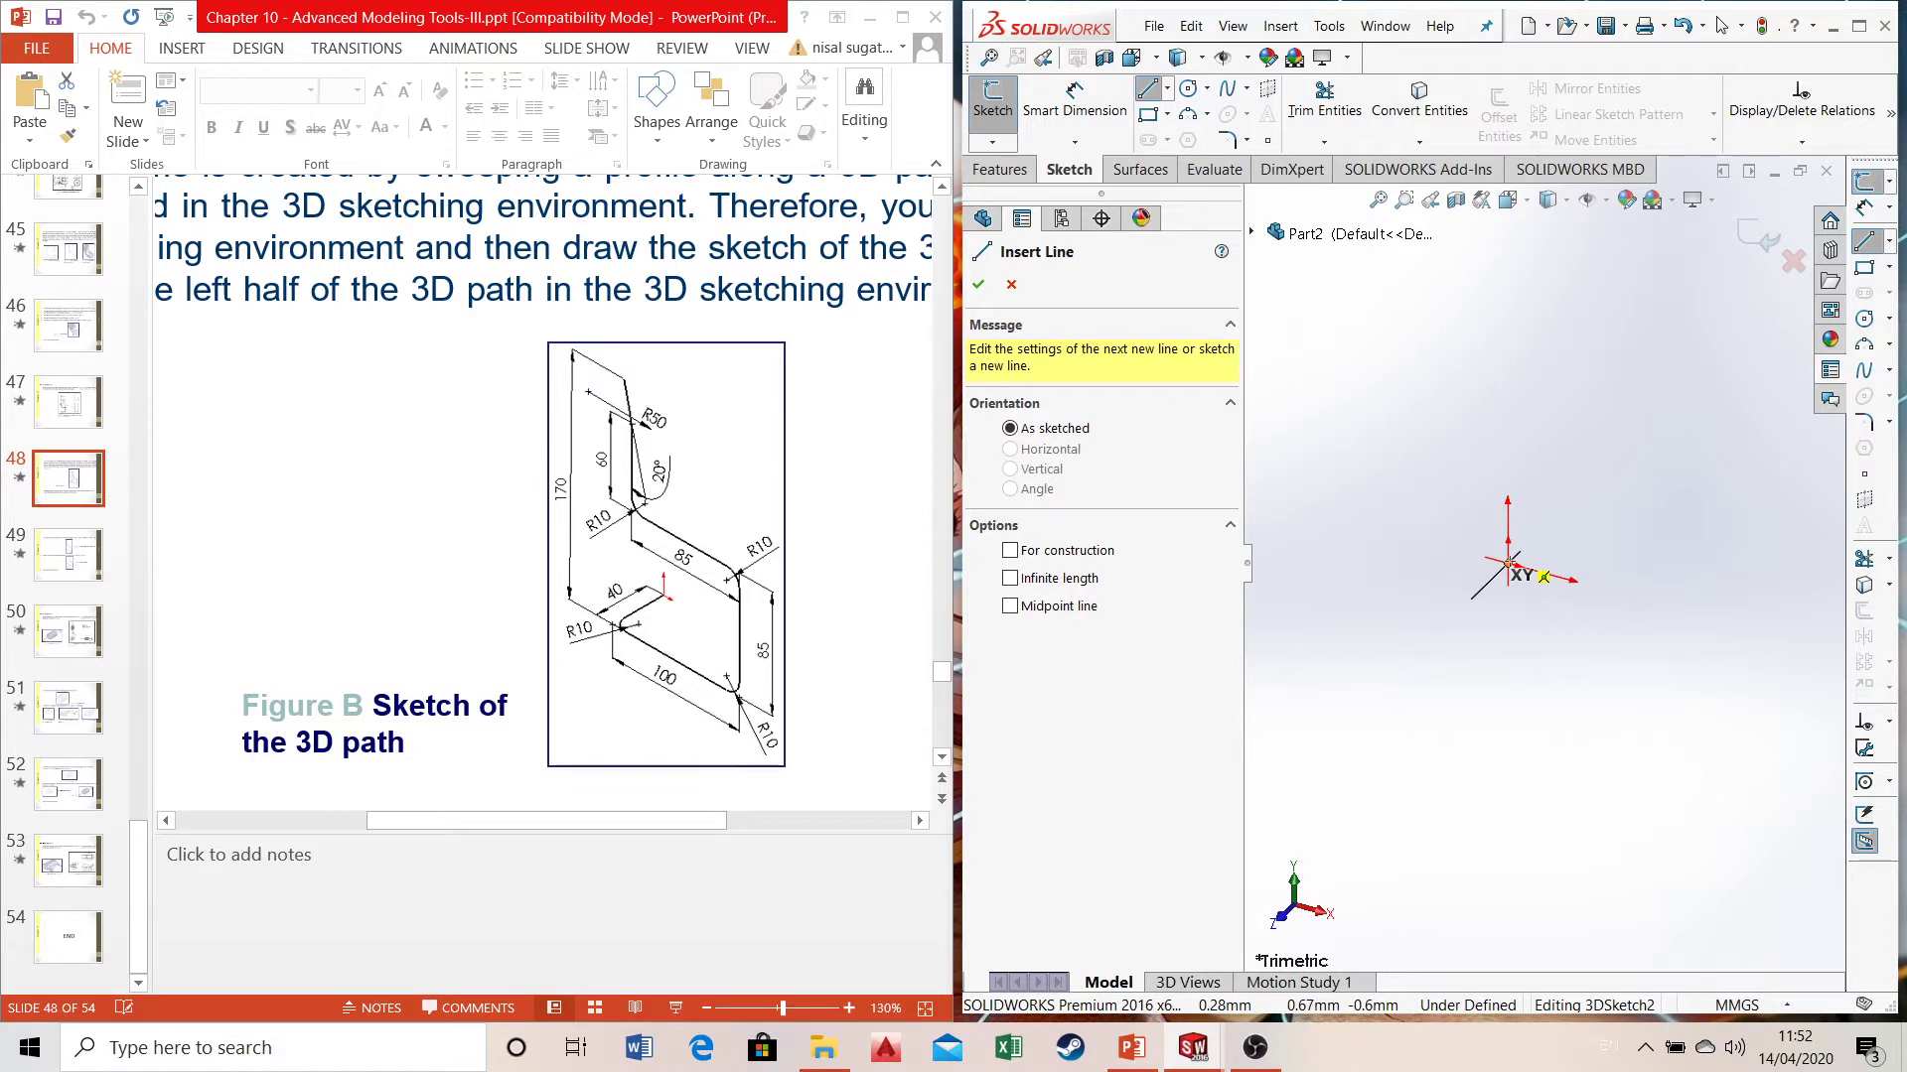
click(1508, 566)
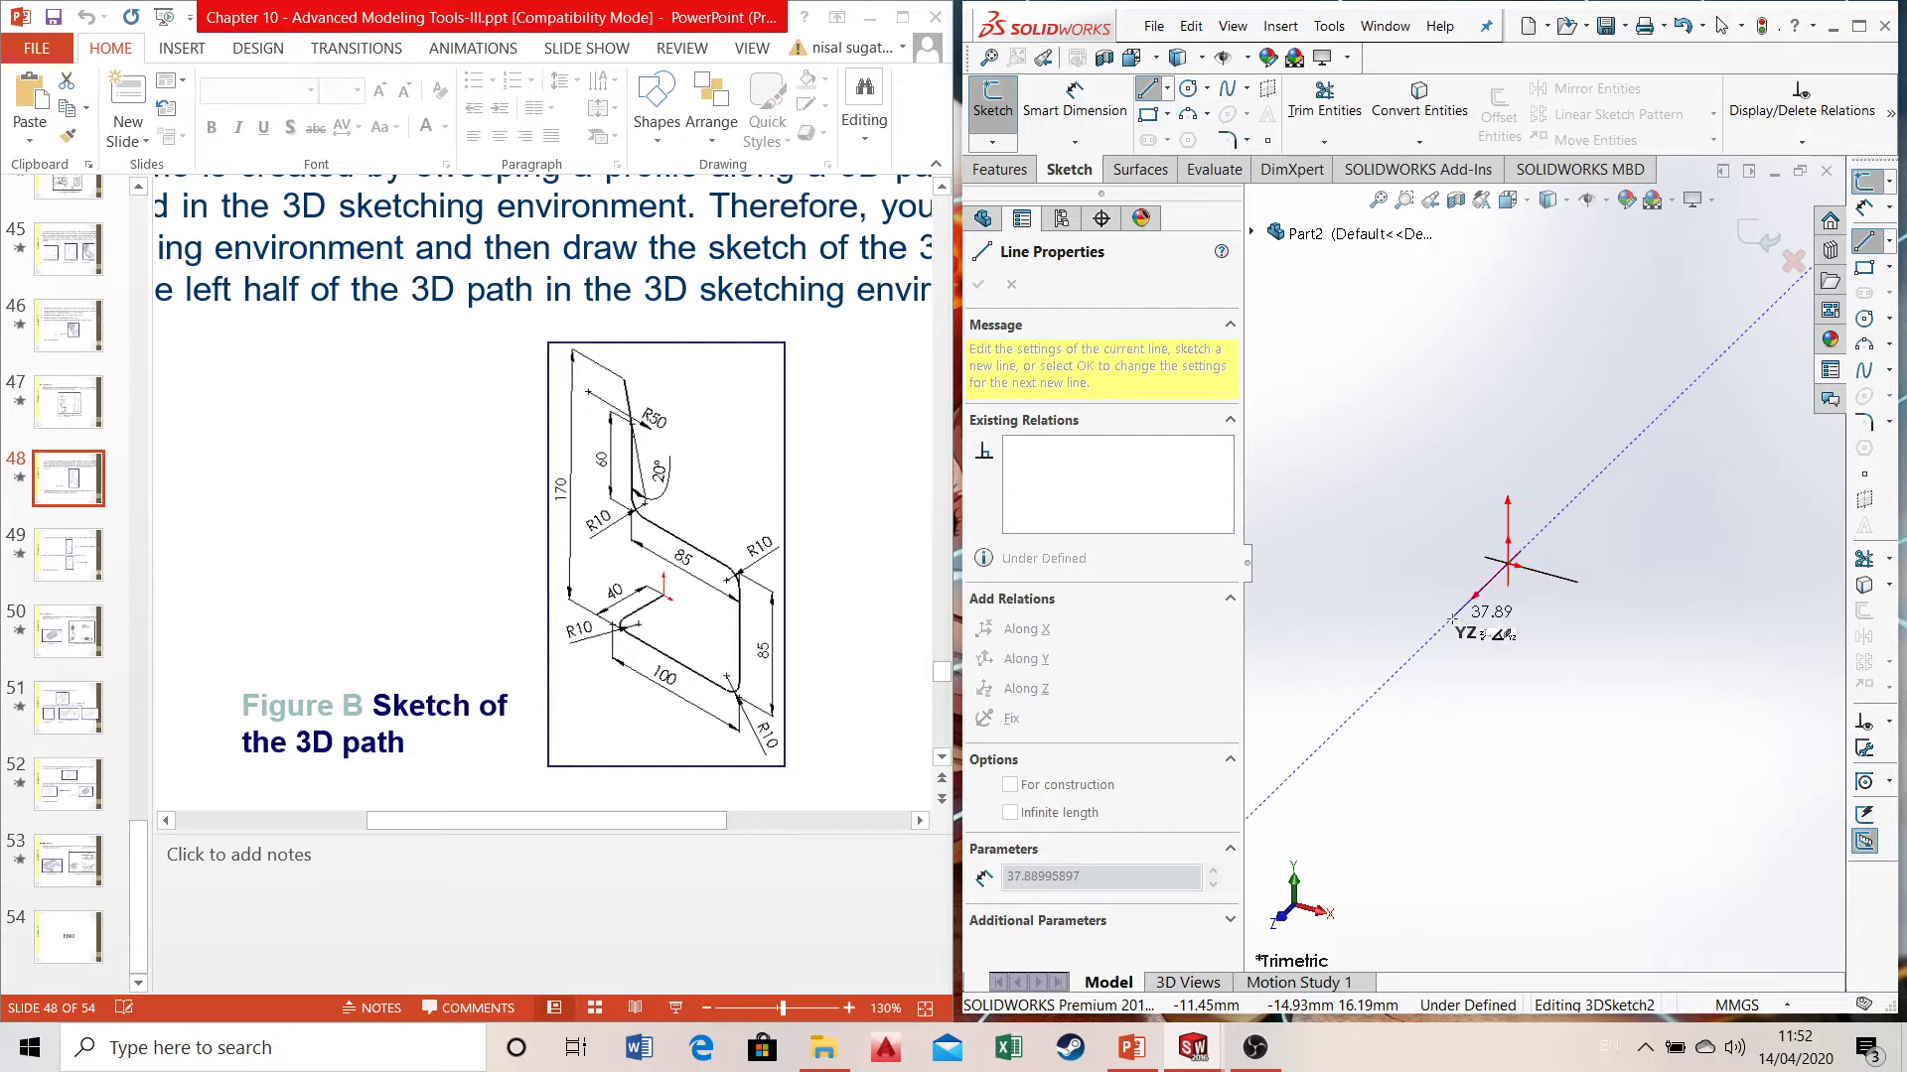
key(Tab)
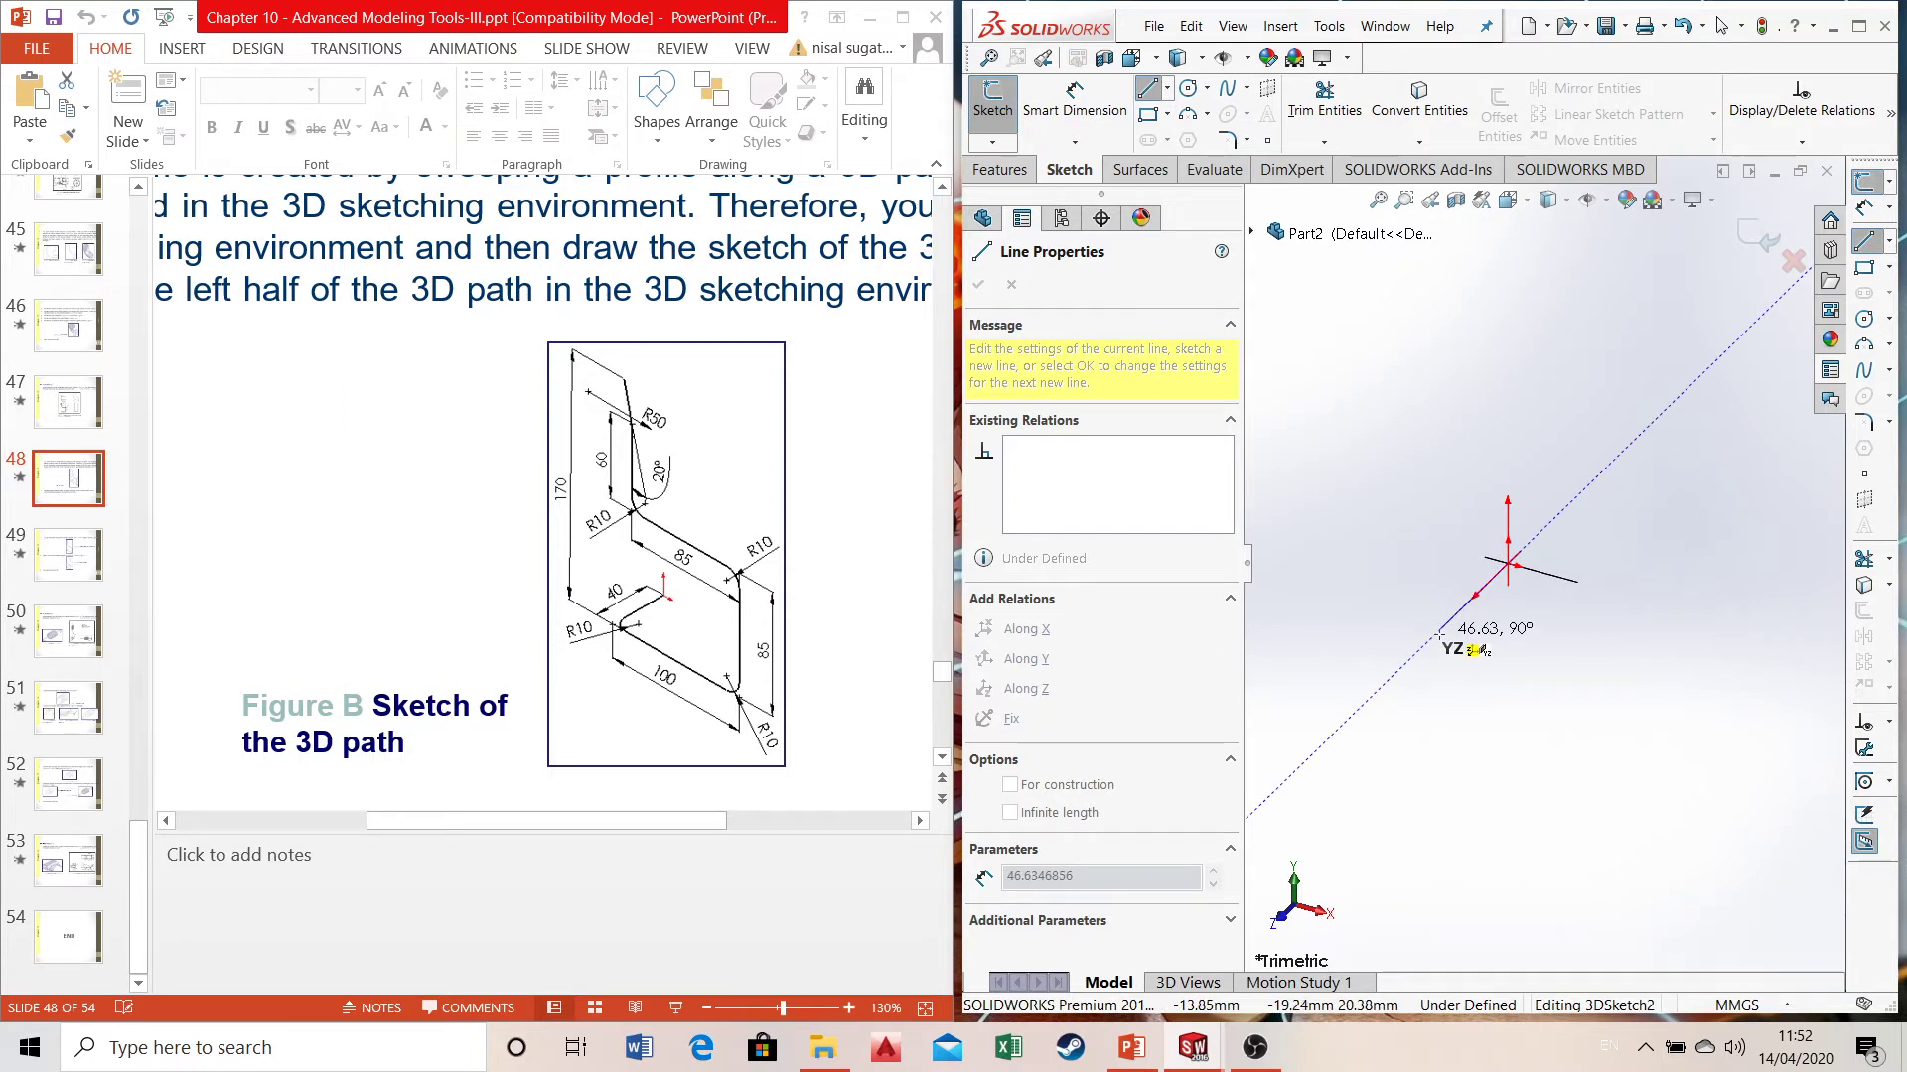
key(Tab)
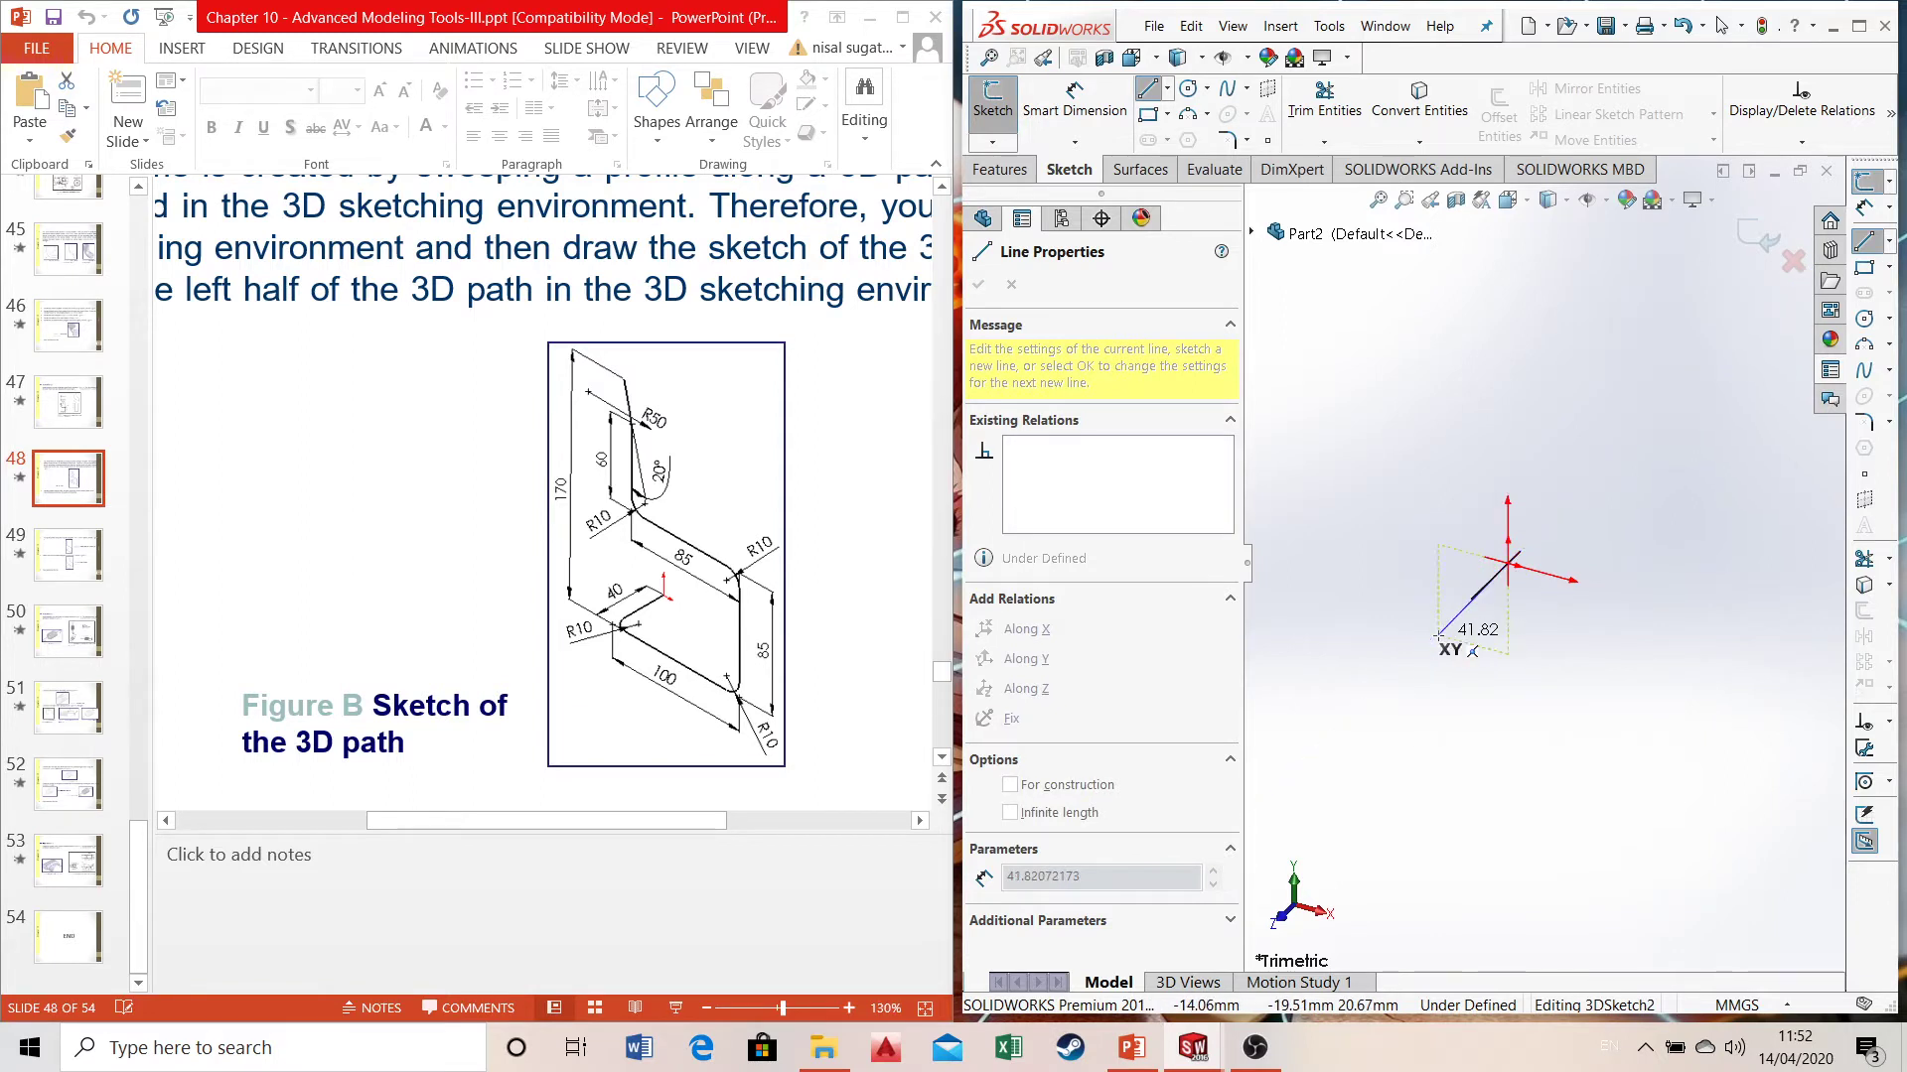
key(Tab)
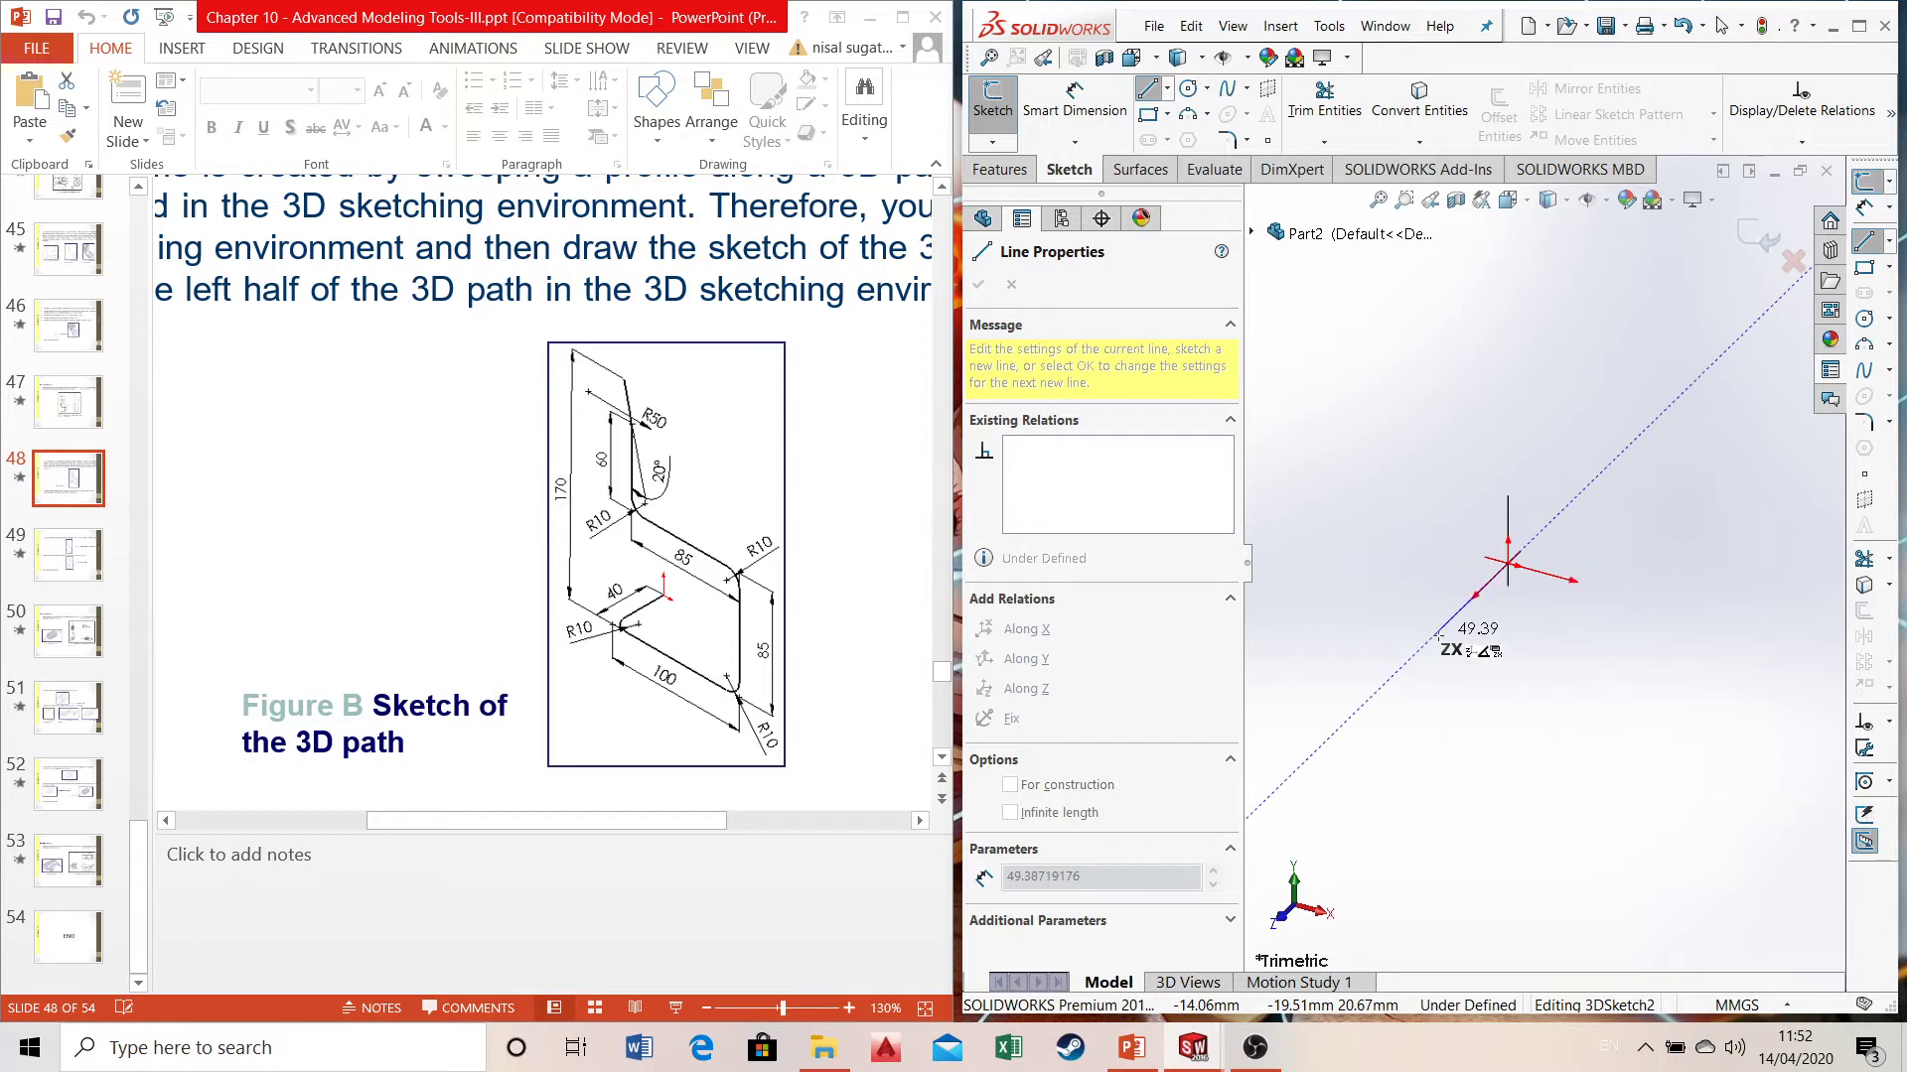
key(Tab)
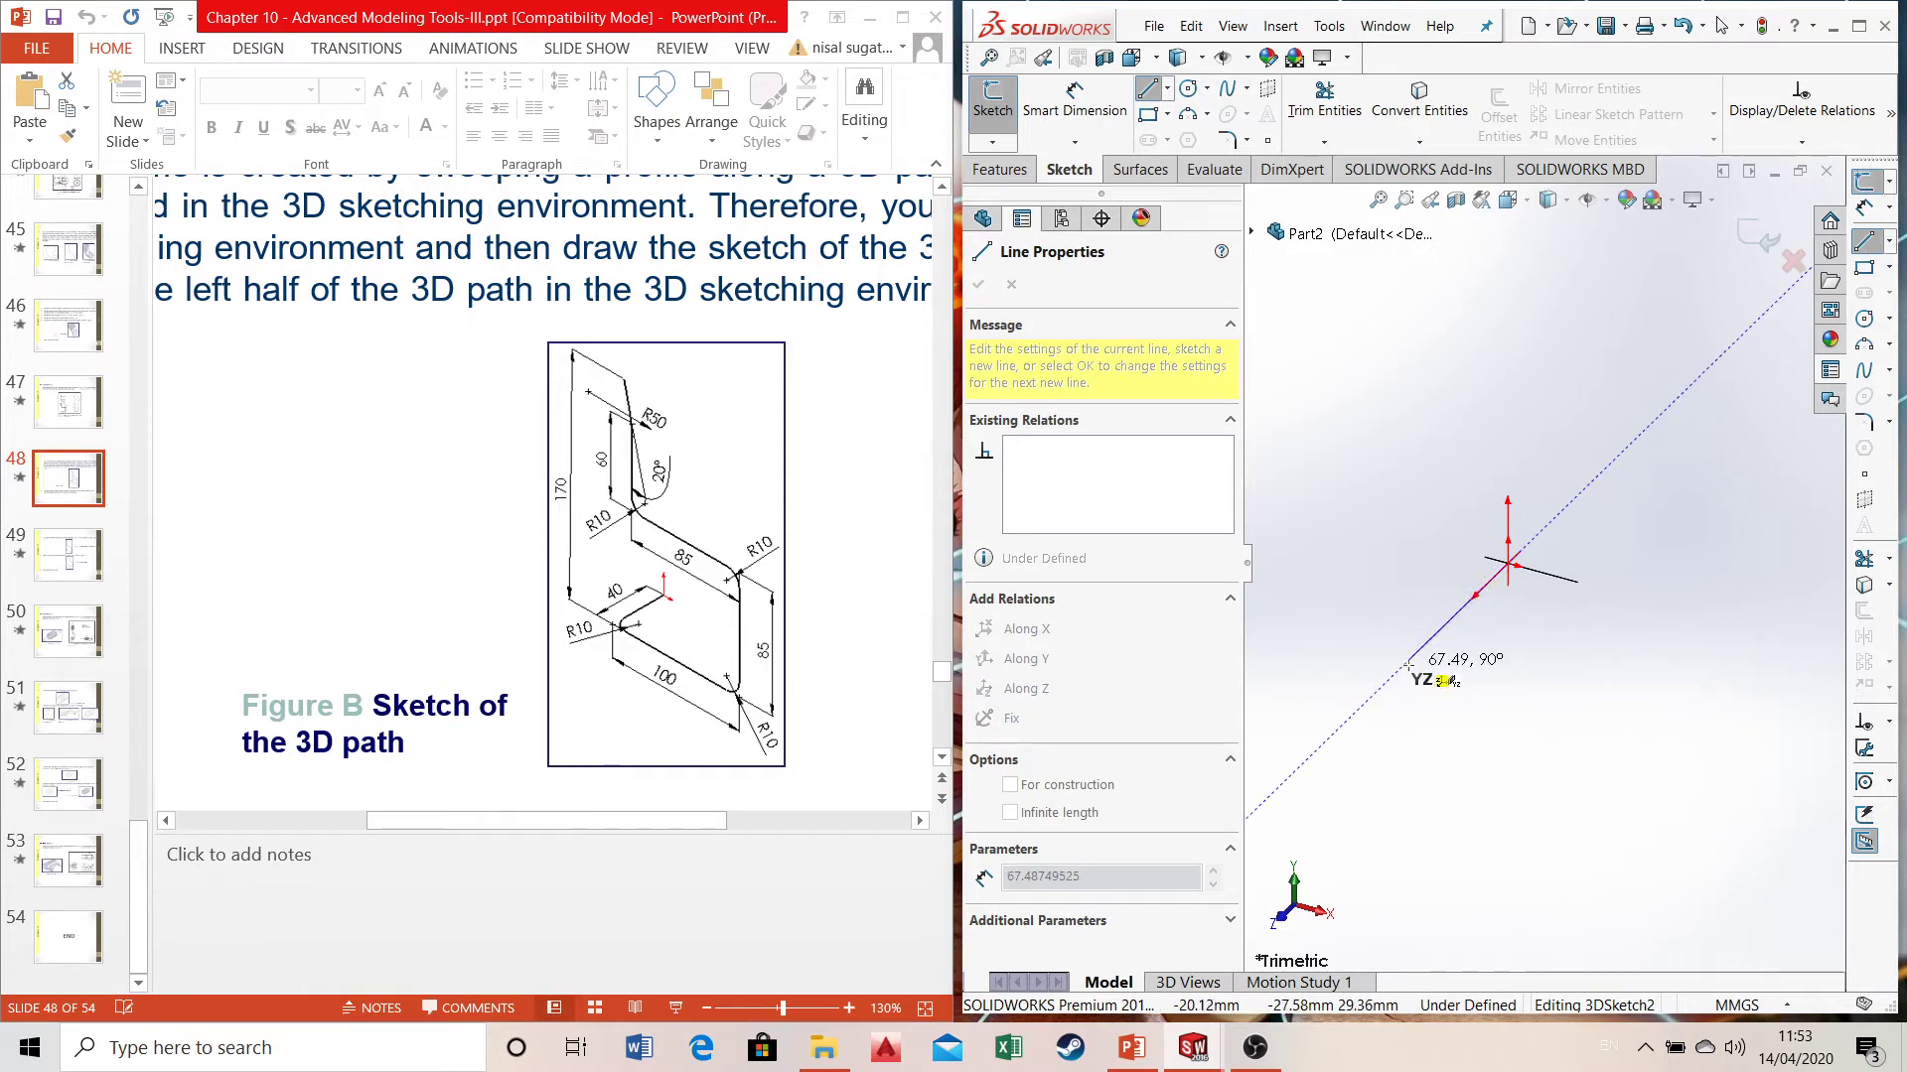
click(1409, 662)
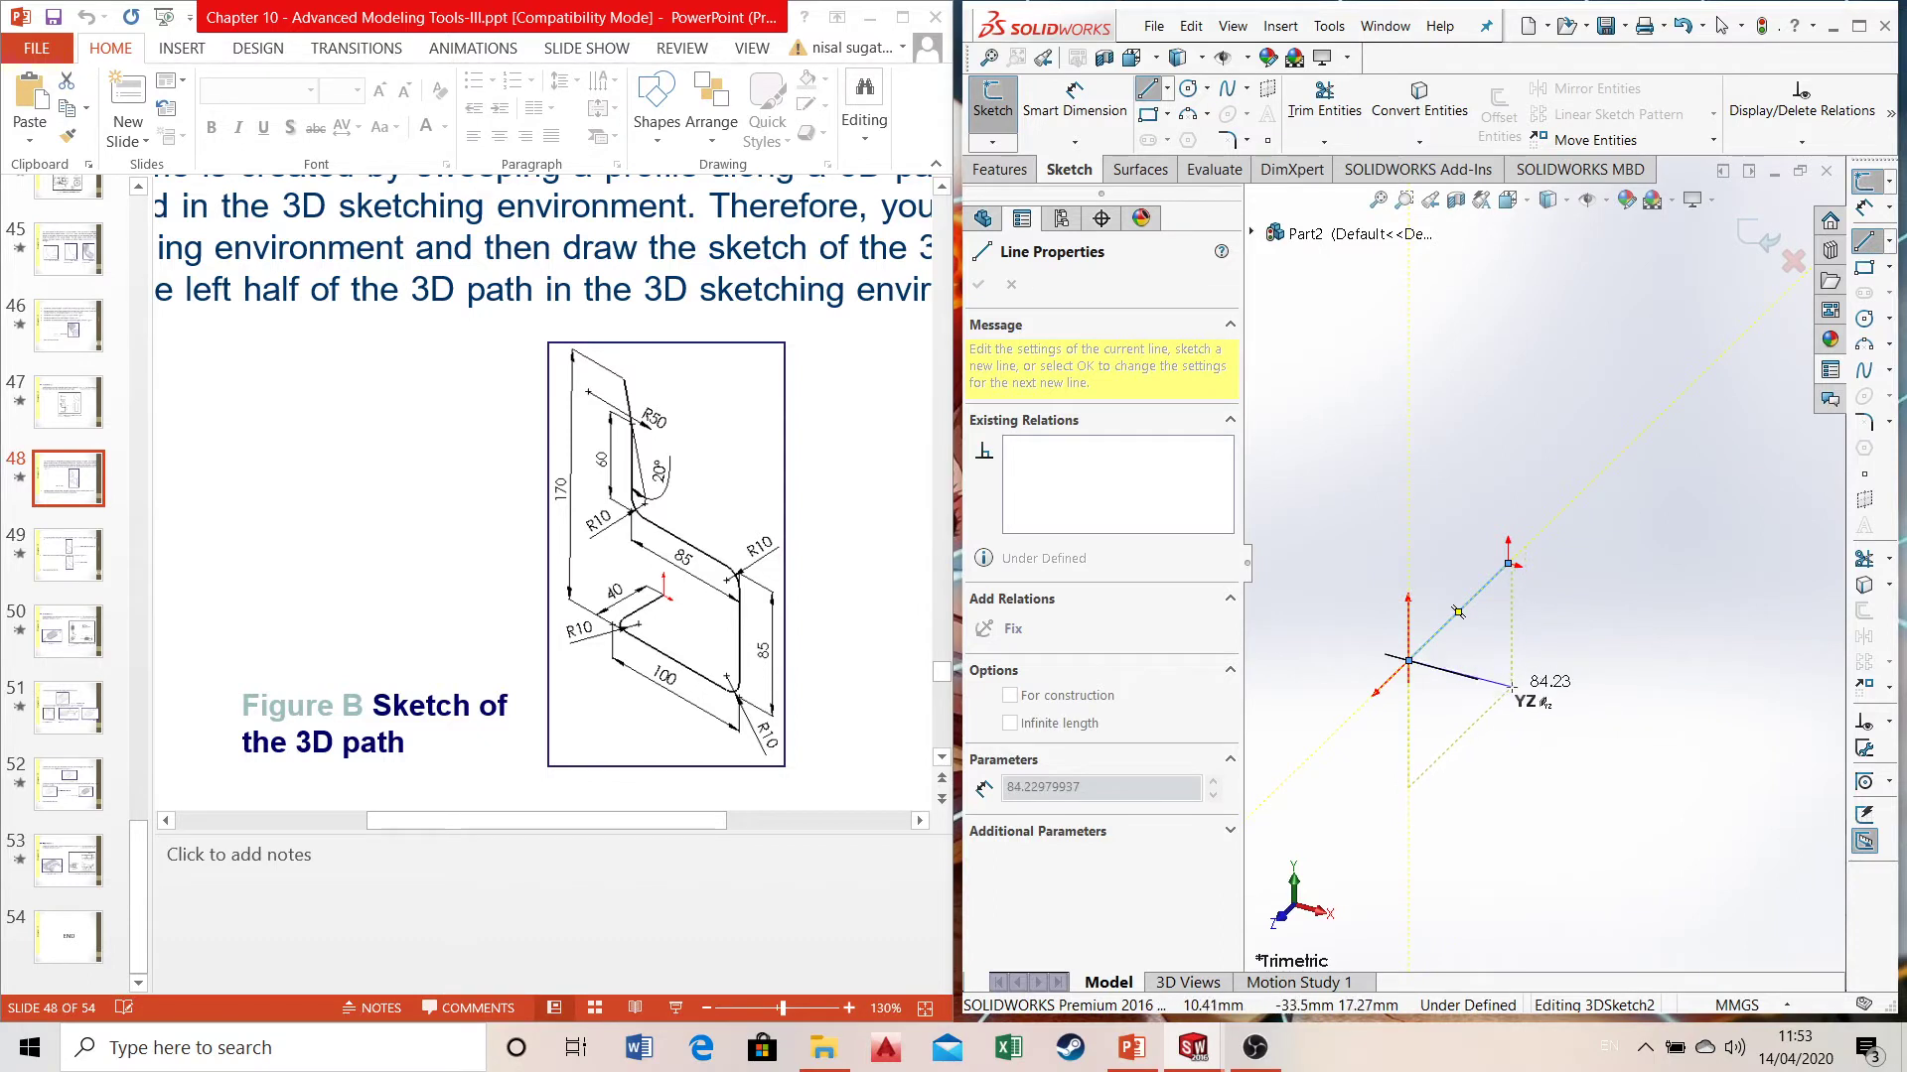
- Continue the path with a line along the X axis in the ZX plane and a vertical line upward in the XY plane
key(Tab)
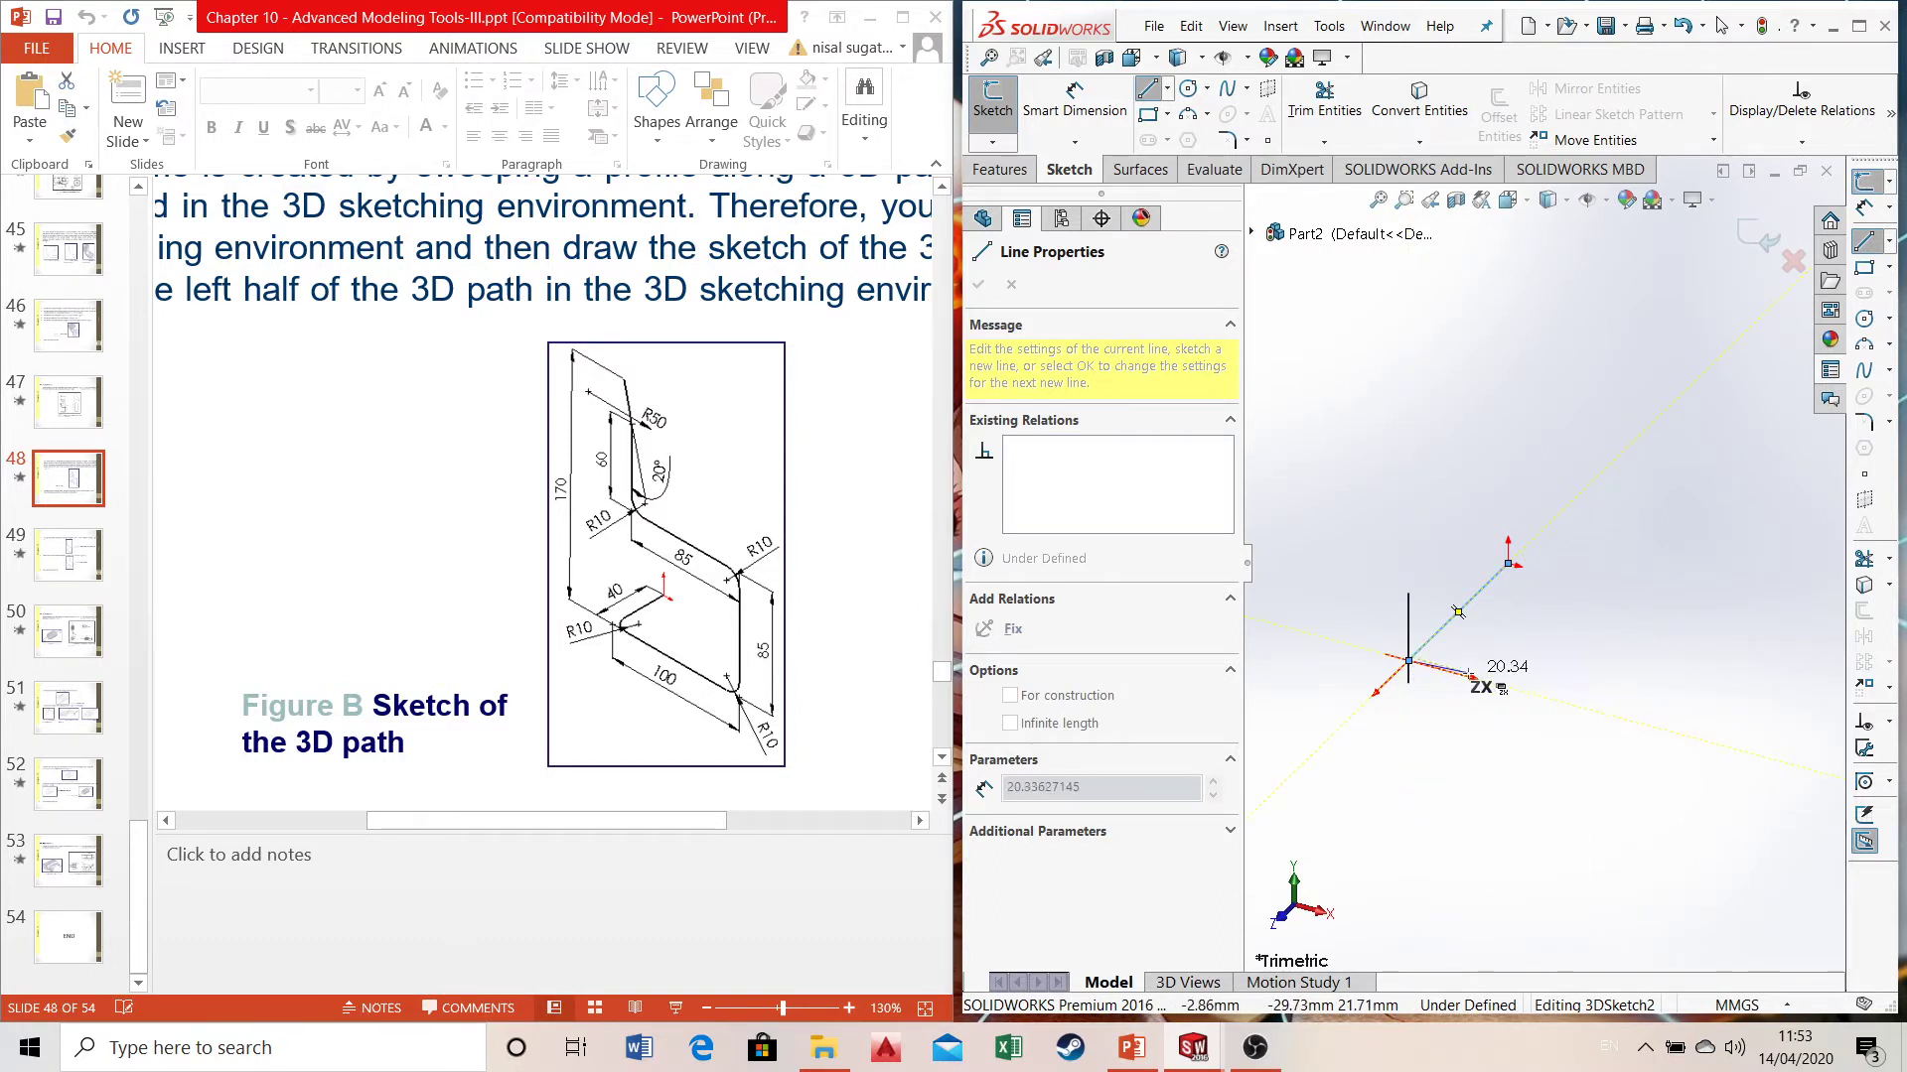
click(1664, 731)
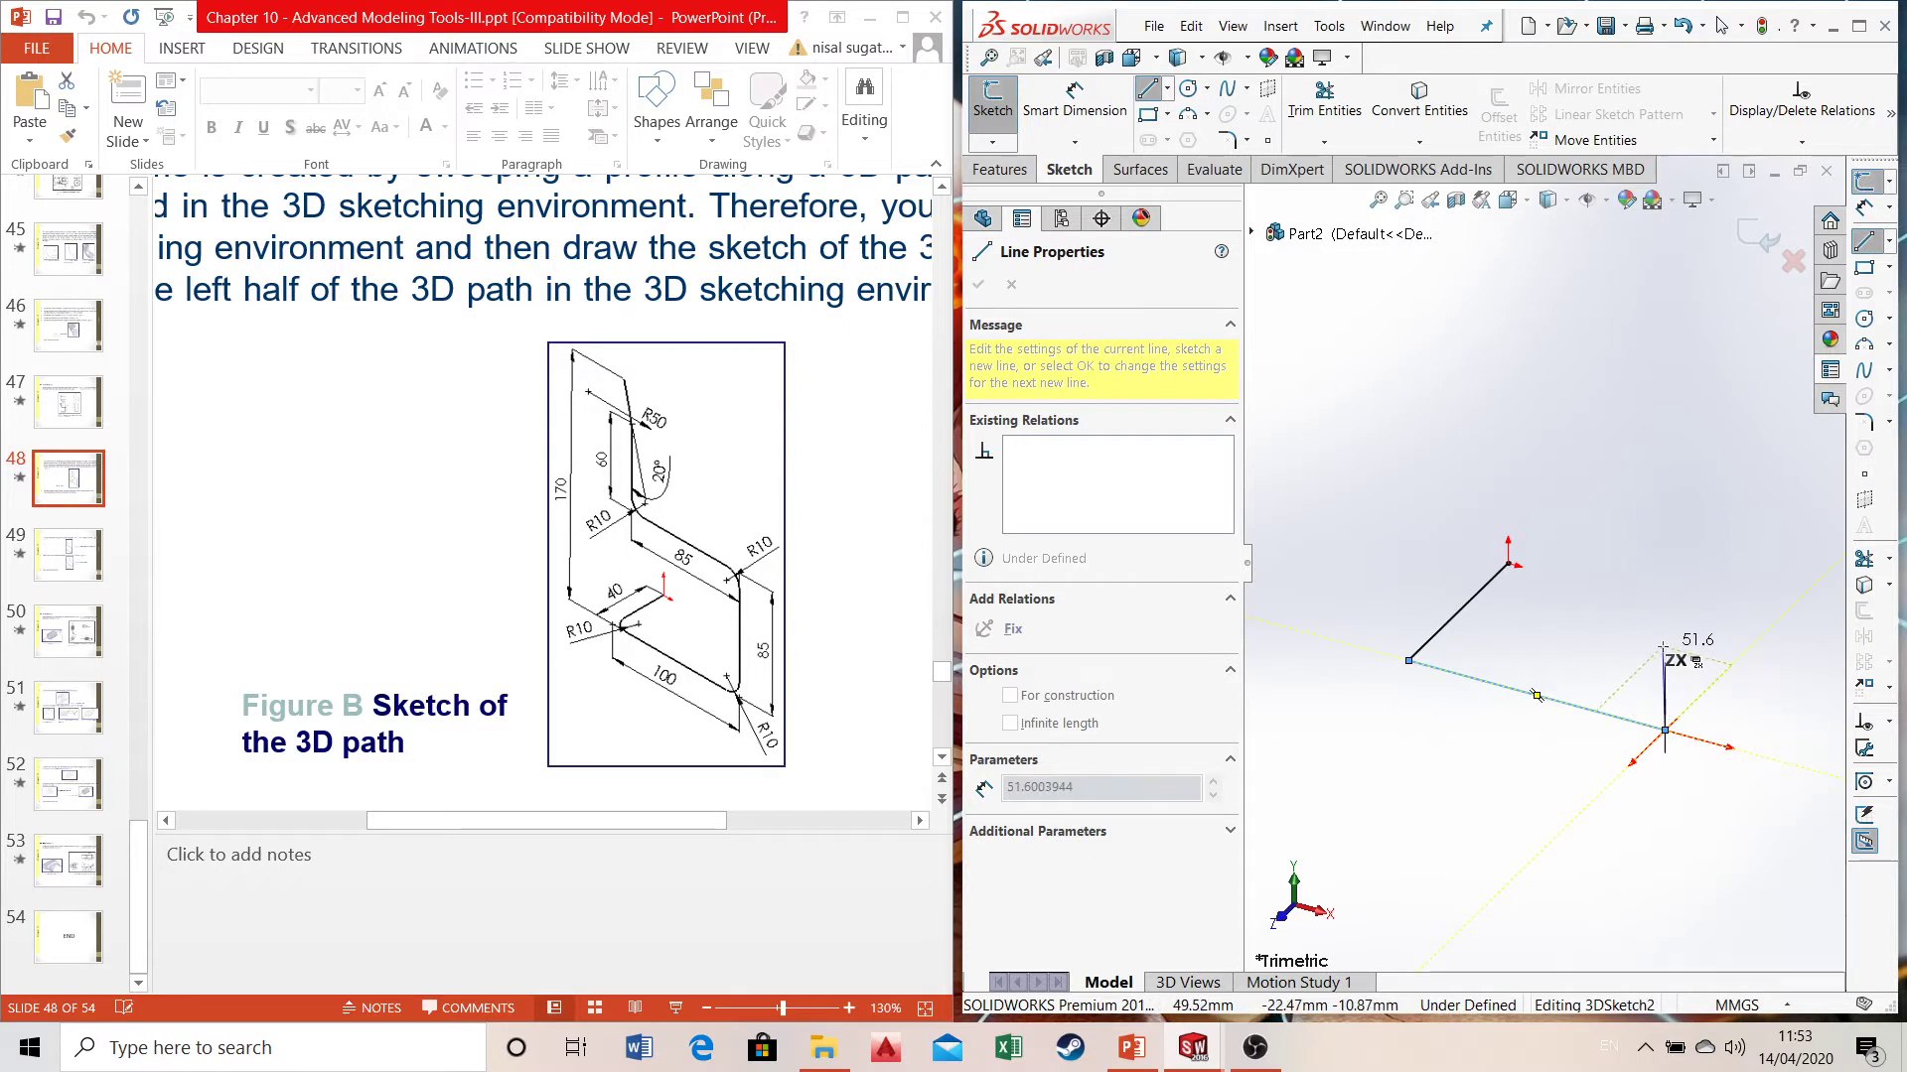
key(Tab)
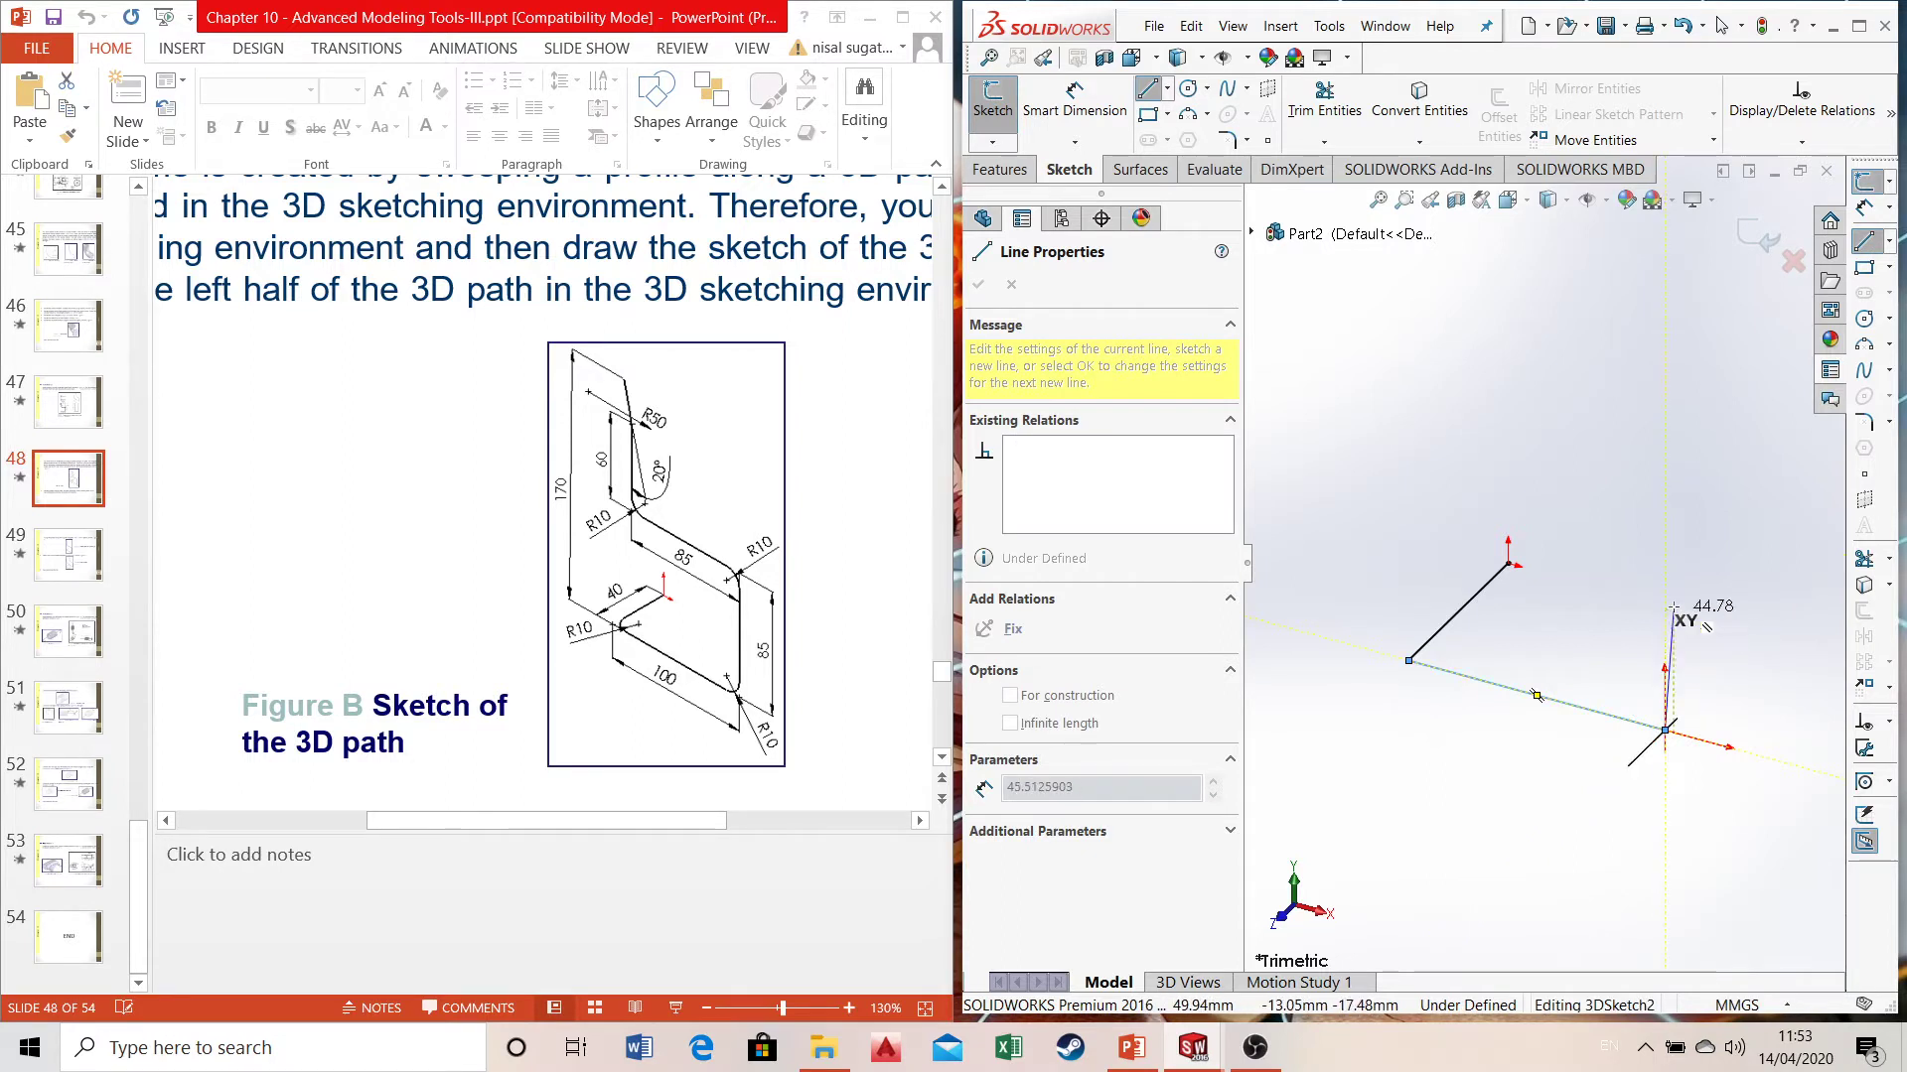
click(1662, 533)
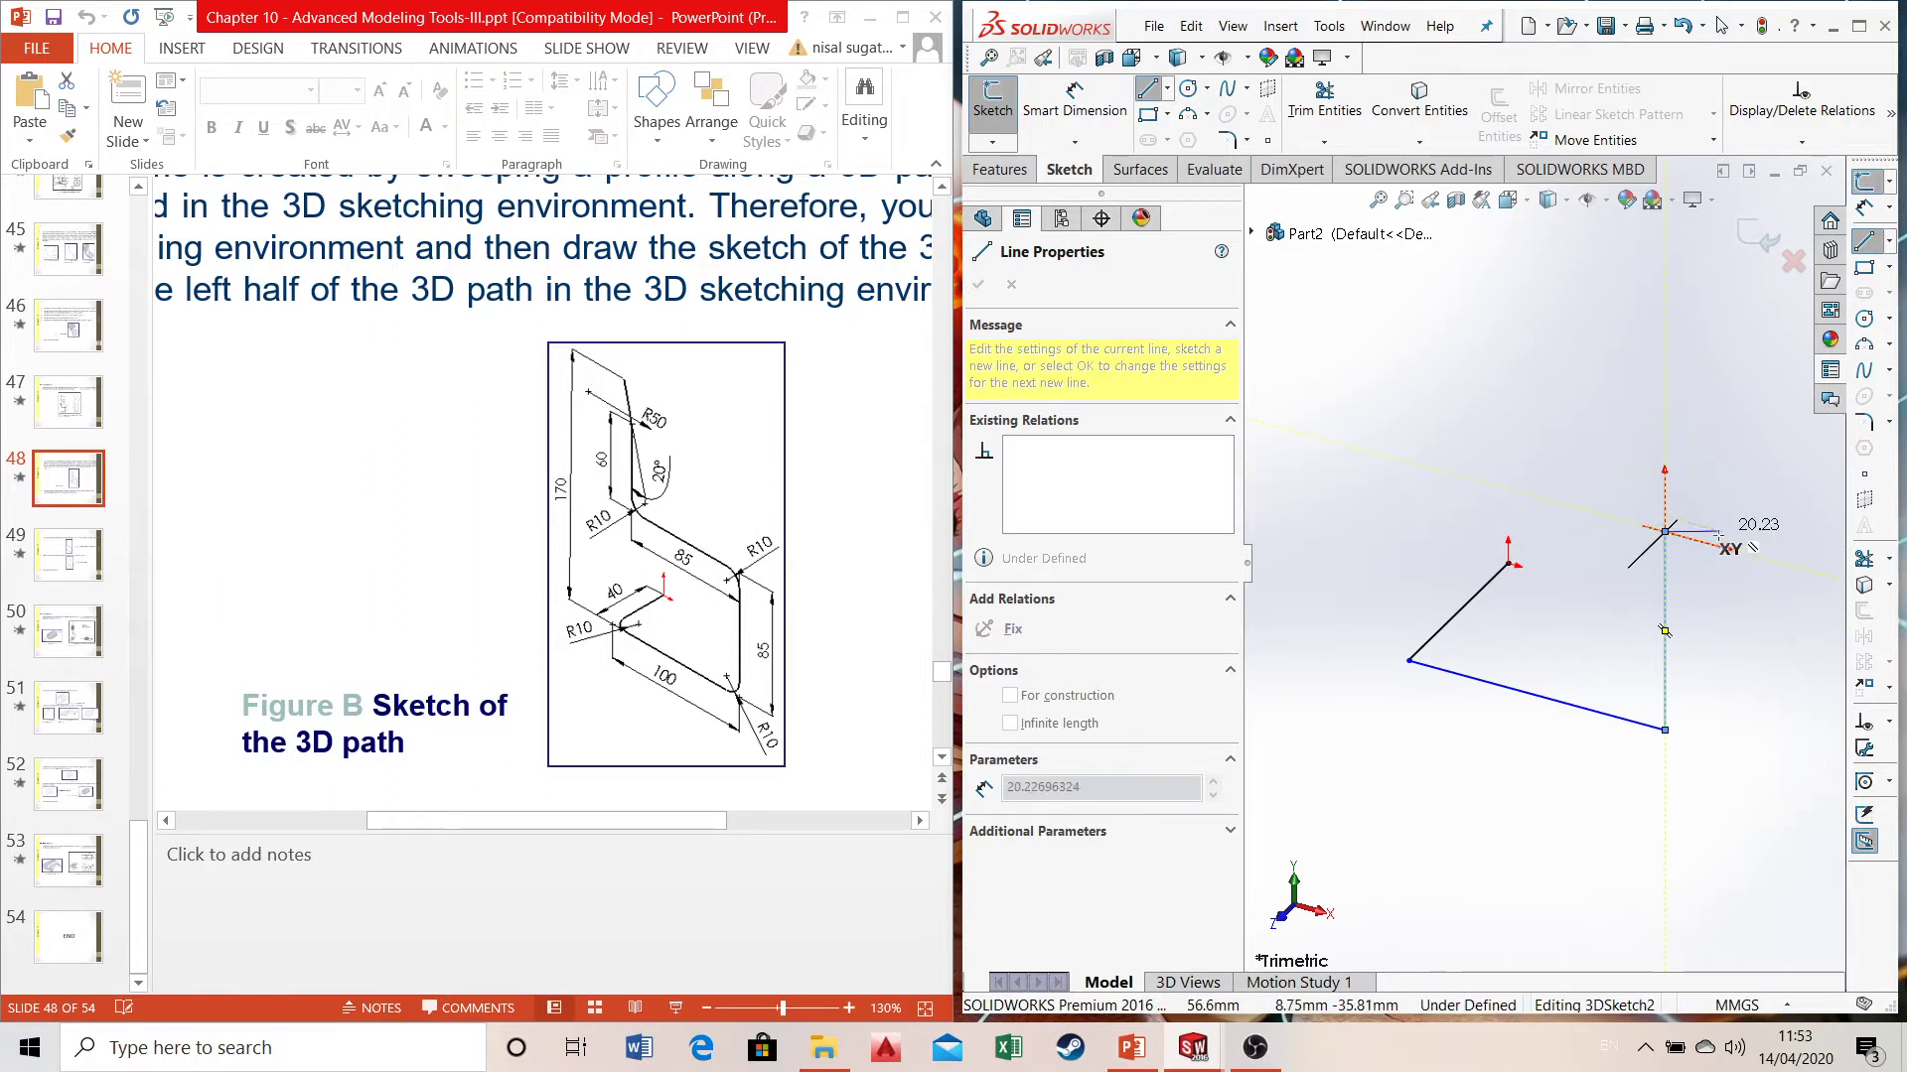
- Complete the path with a line back along the X axis, a vertical line upward and a short backward-slanting line for the backrest
click(1447, 474)
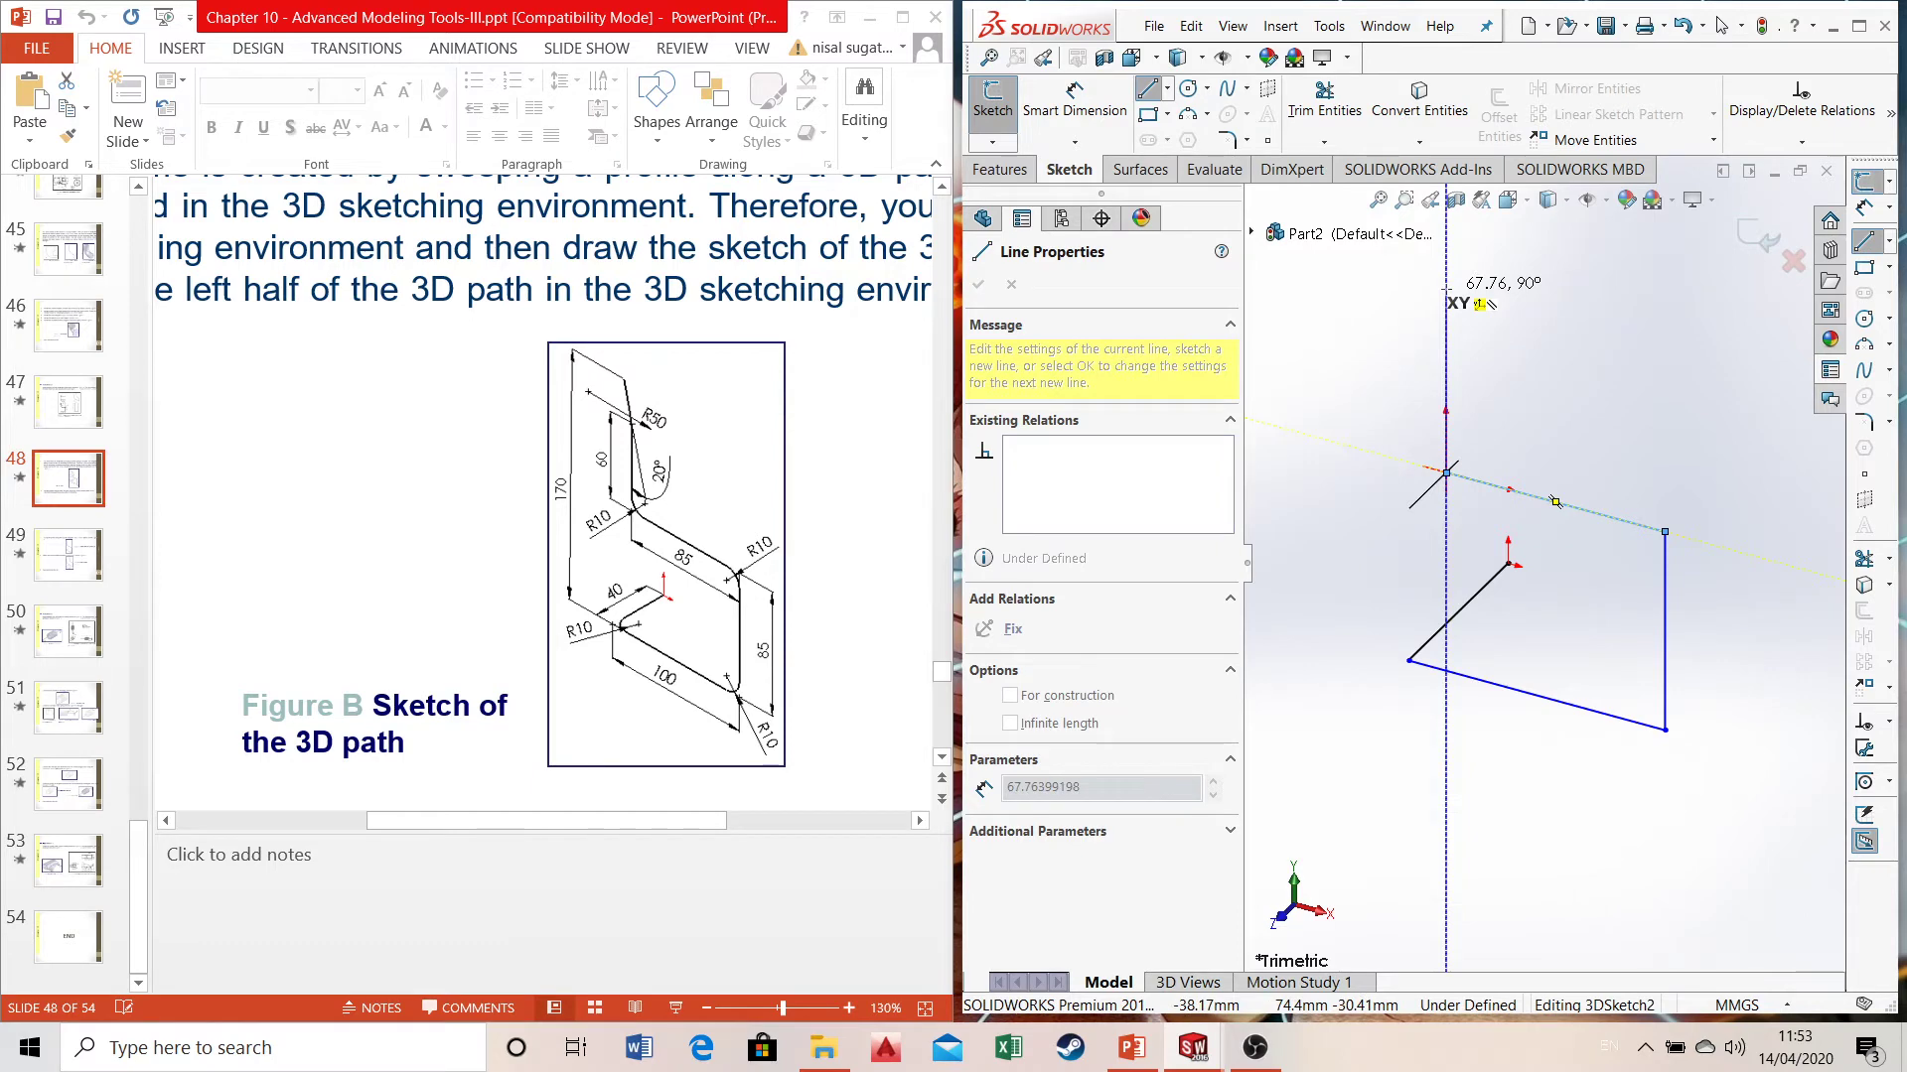
click(1447, 320)
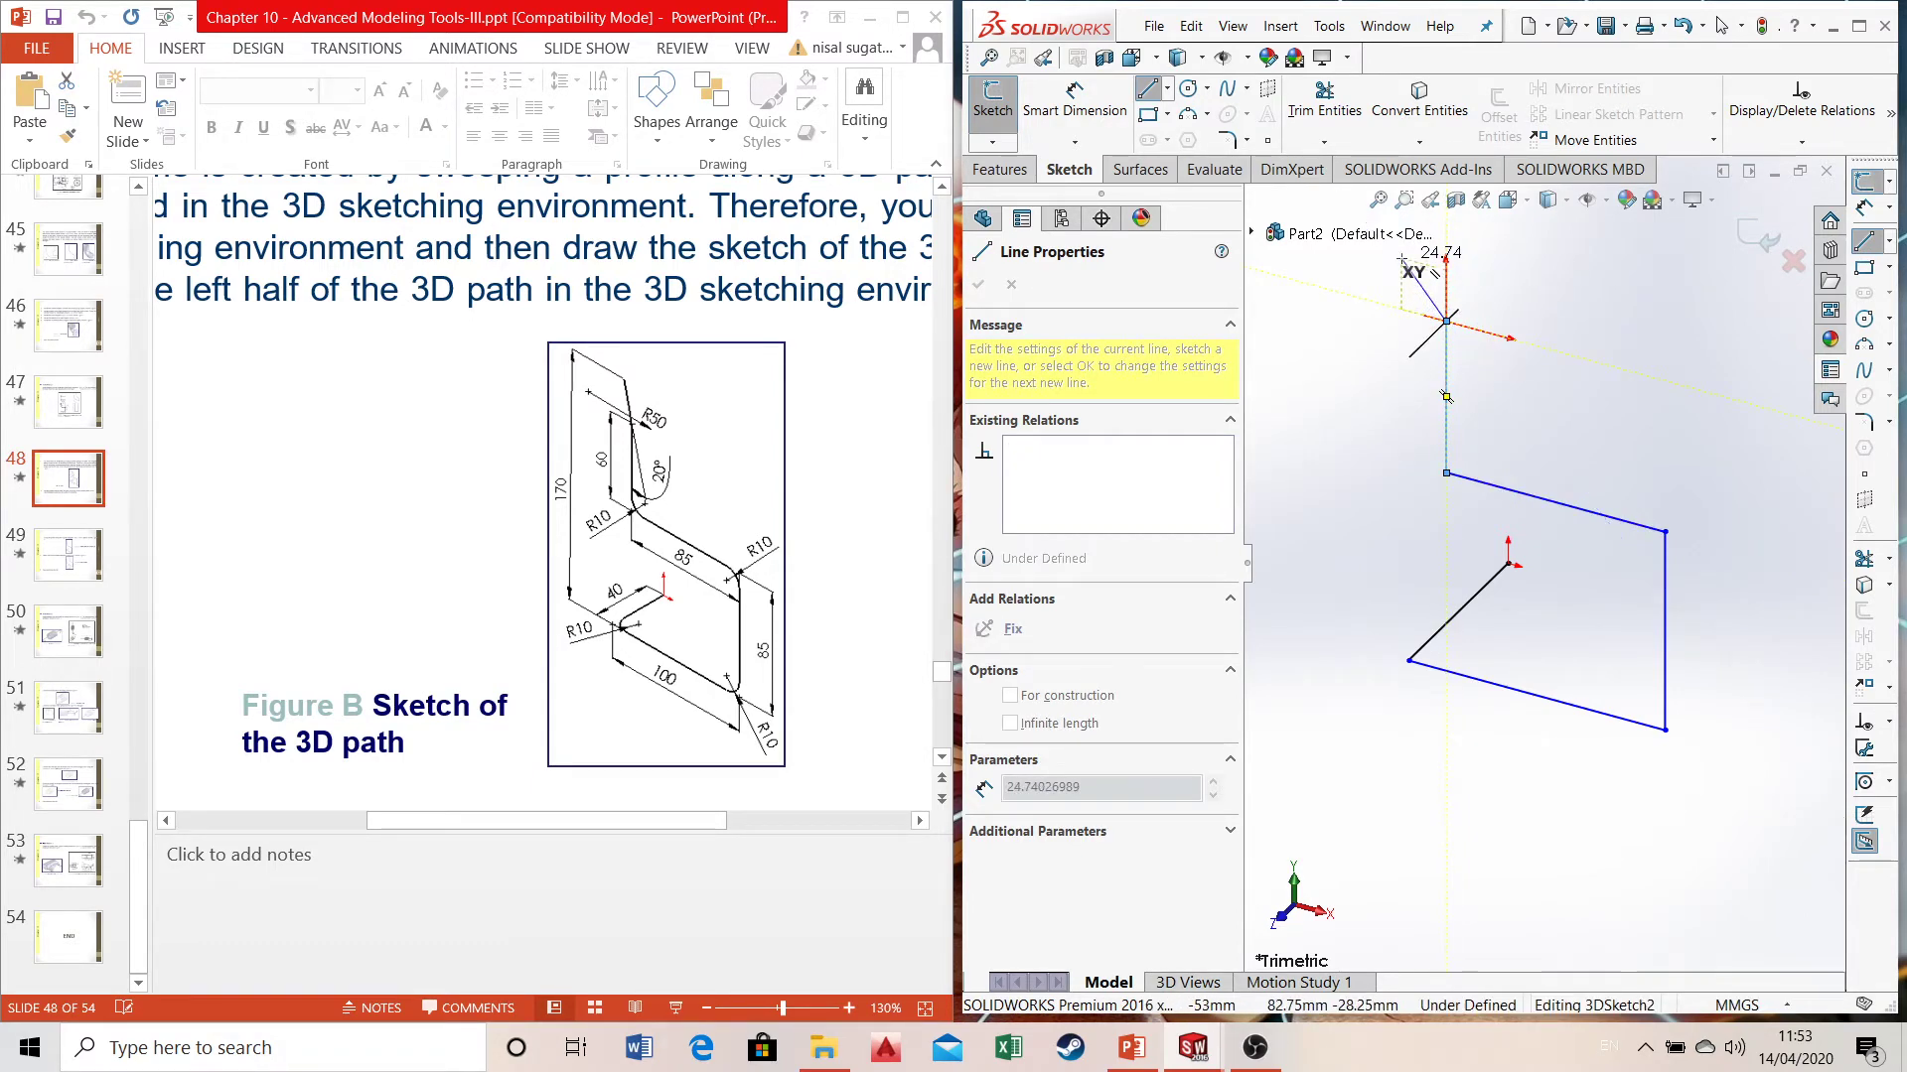
scroll(1460, 318, up, 2)
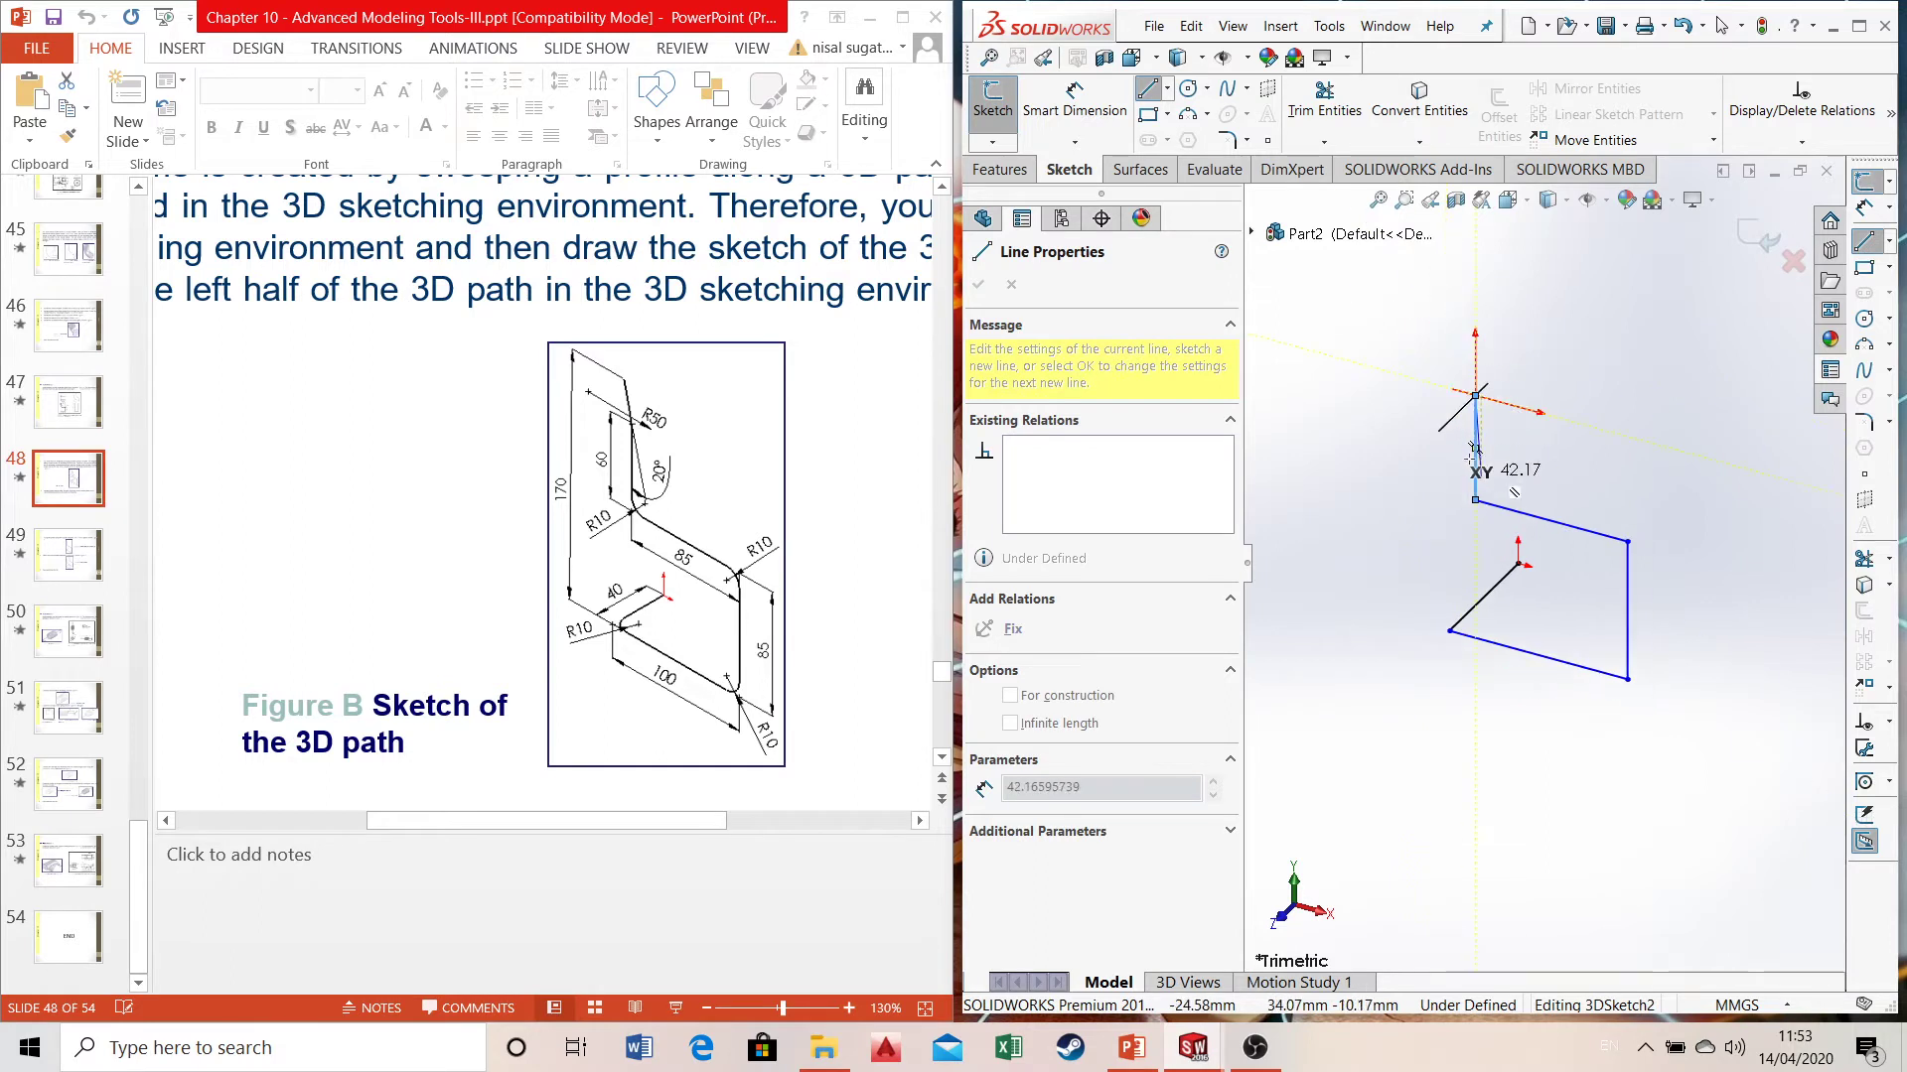
click(1445, 320)
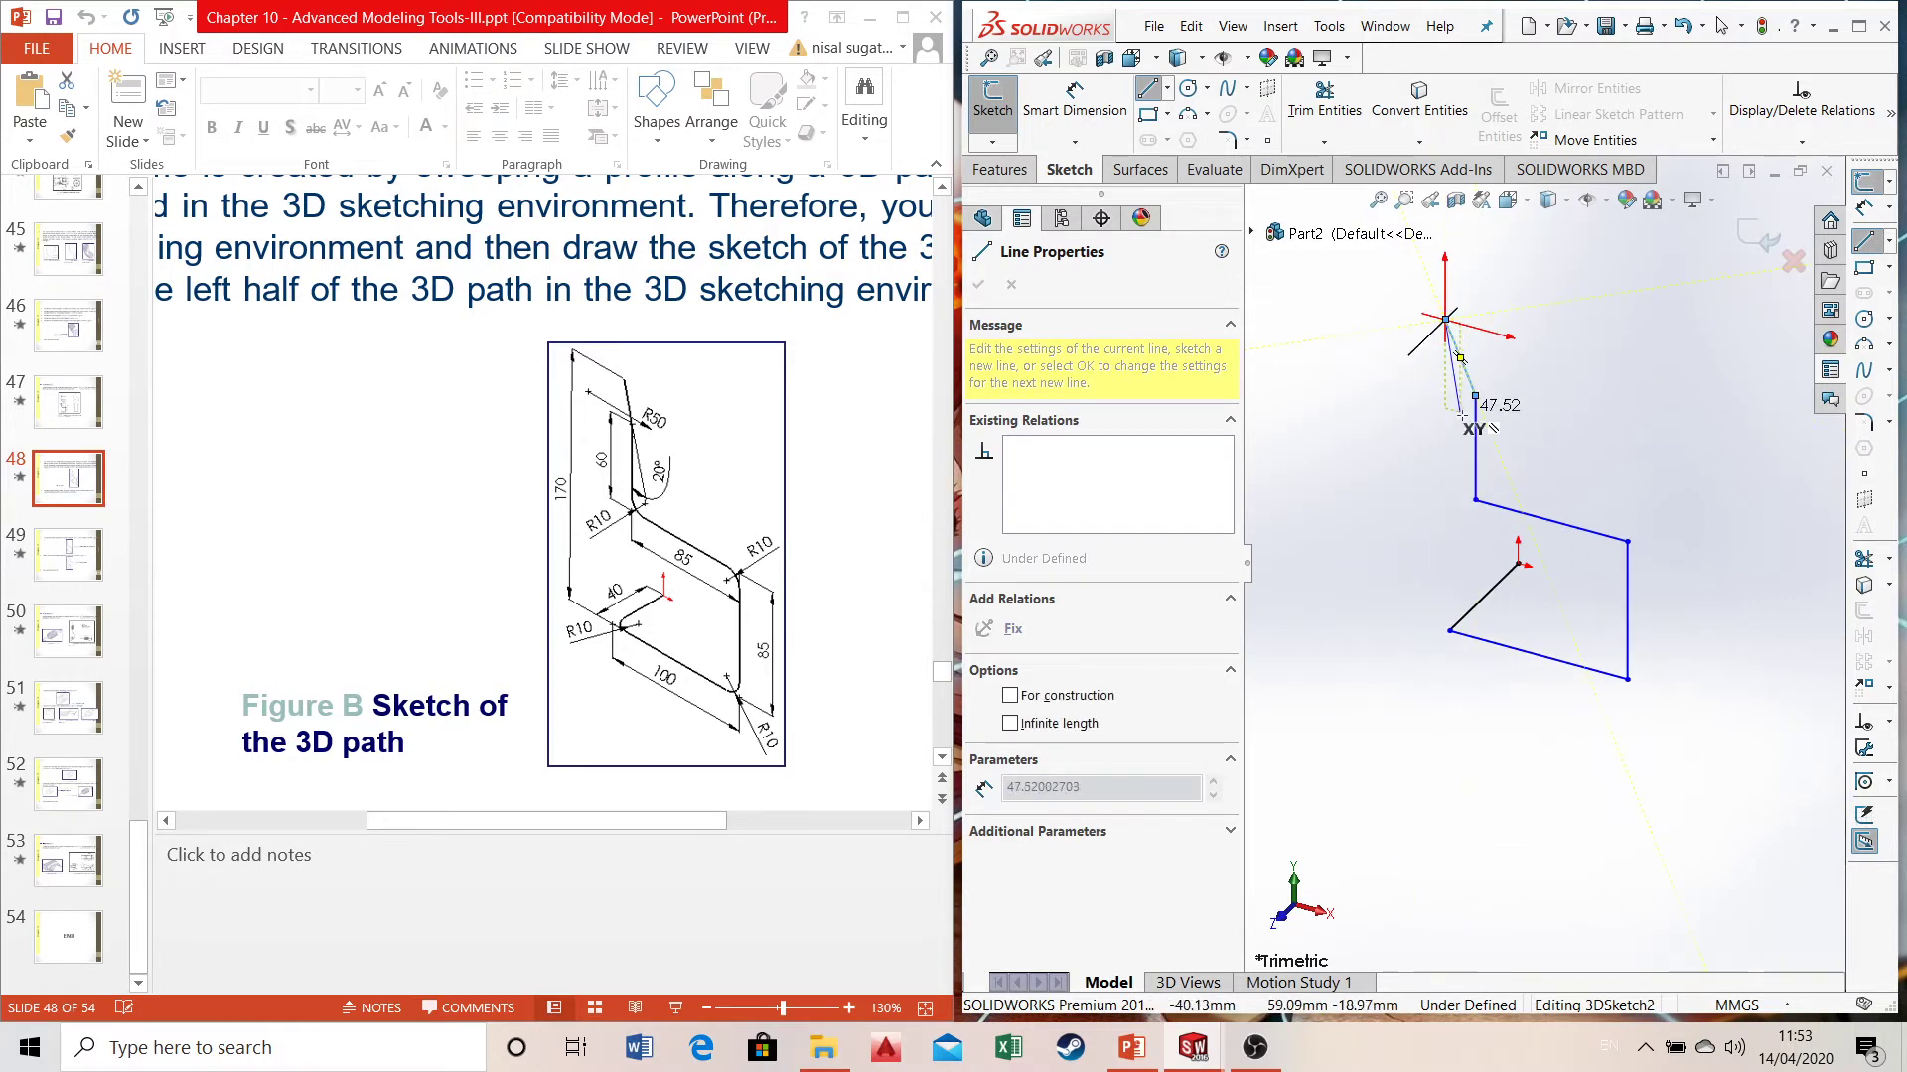
key(Escape)
key(Escape)
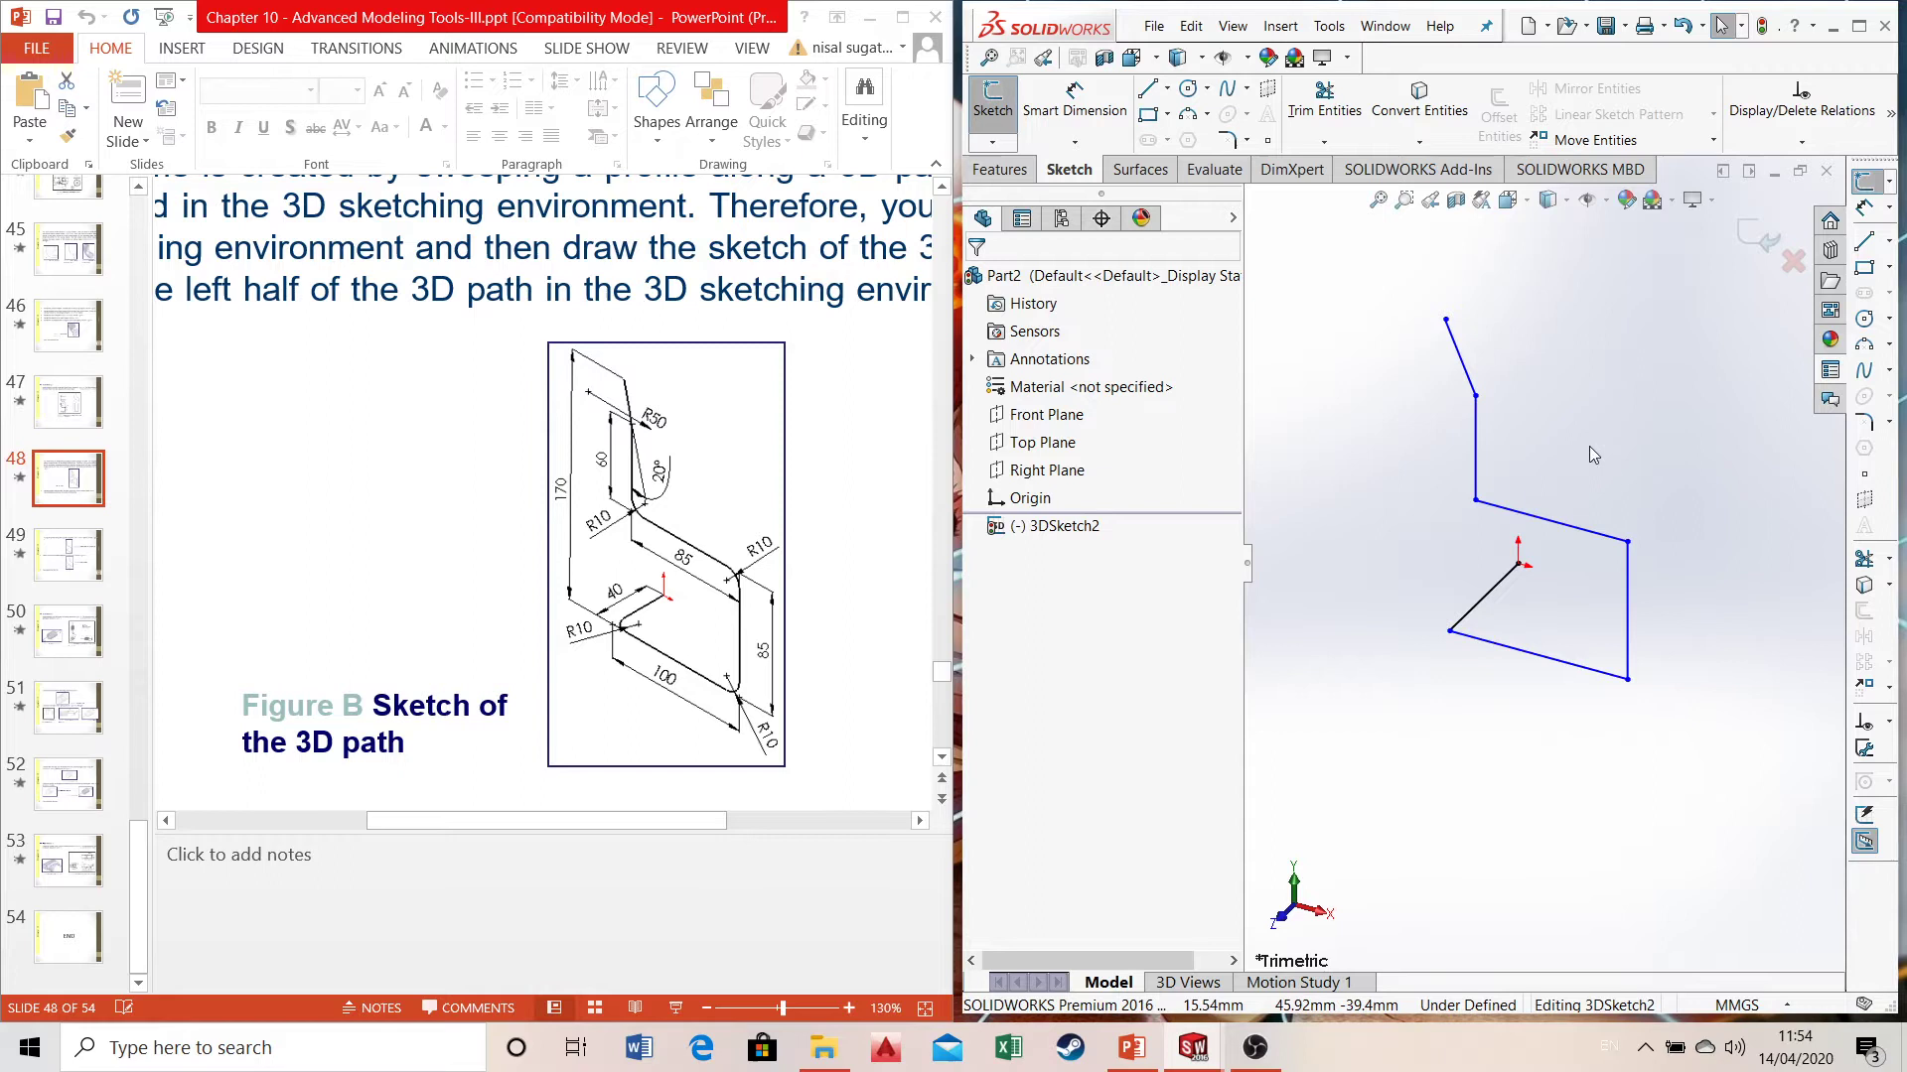
scroll(1682, 368, down, 1)
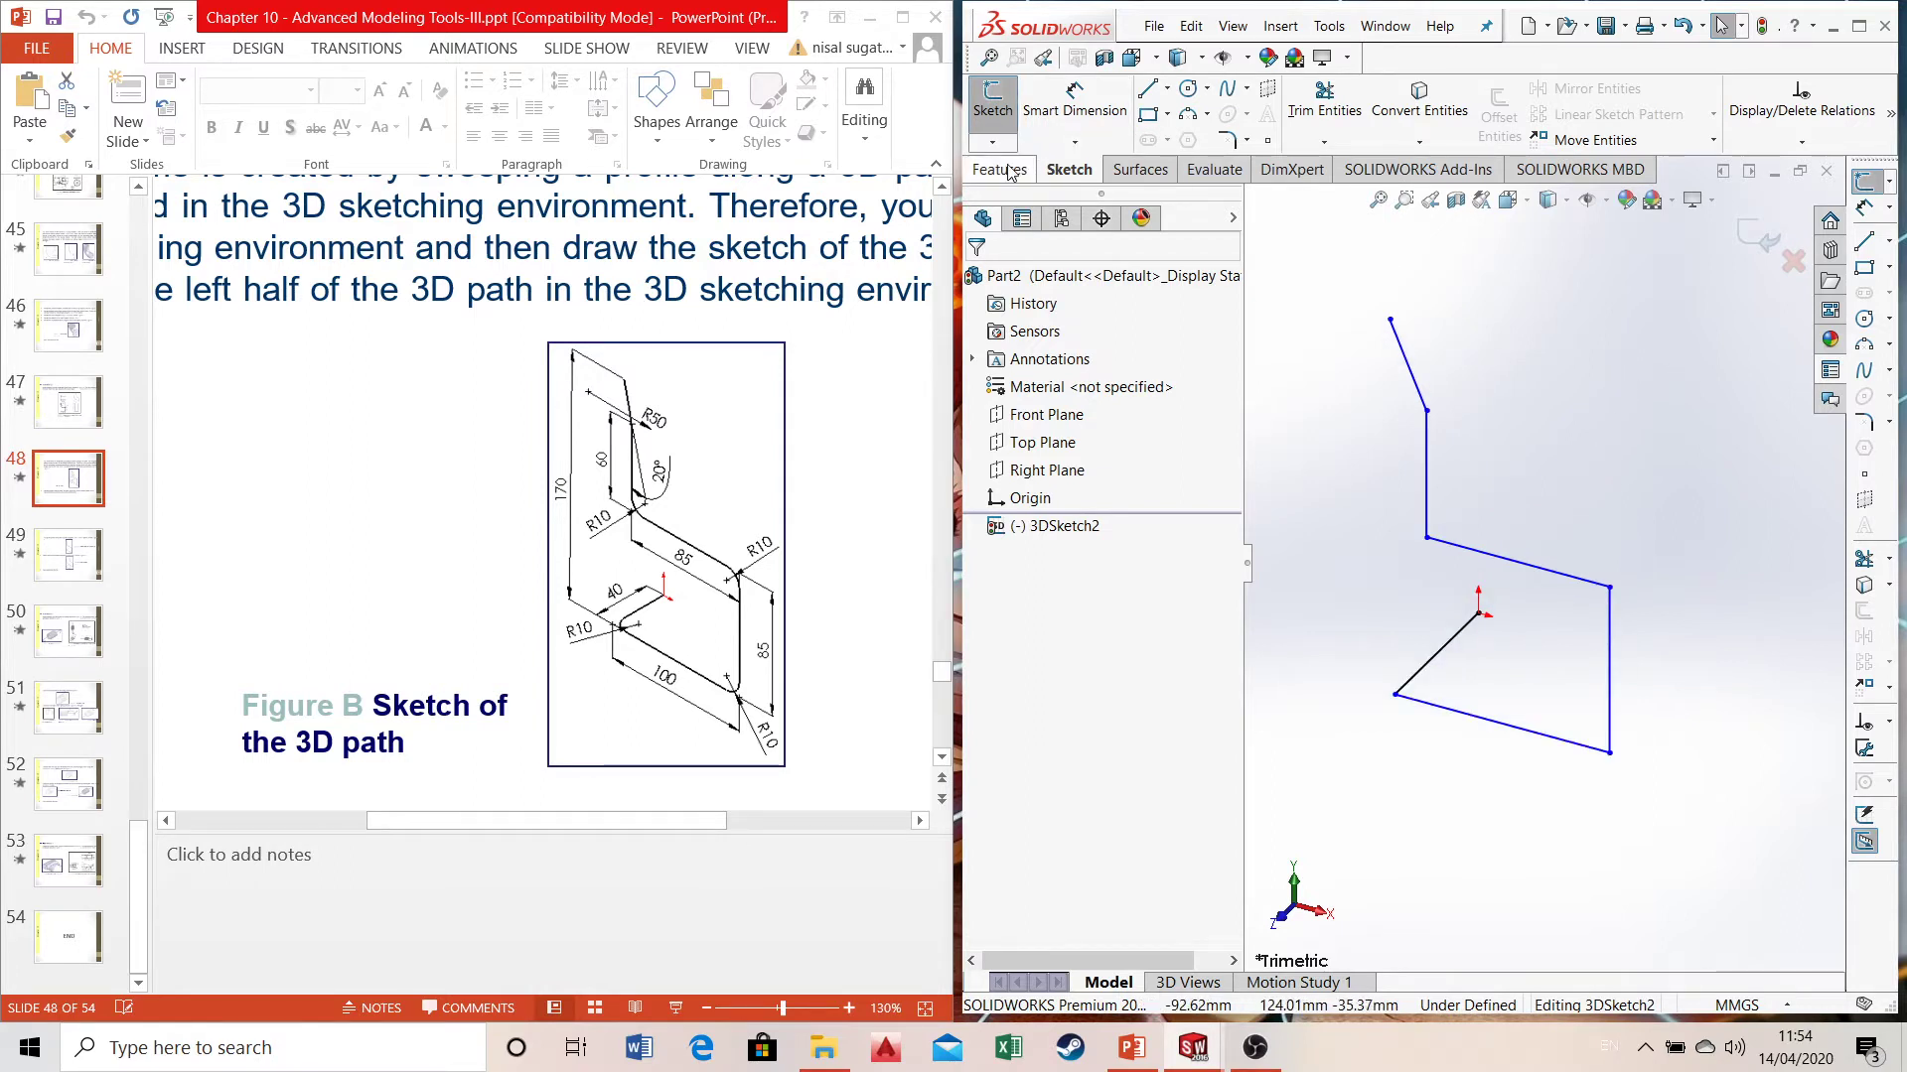
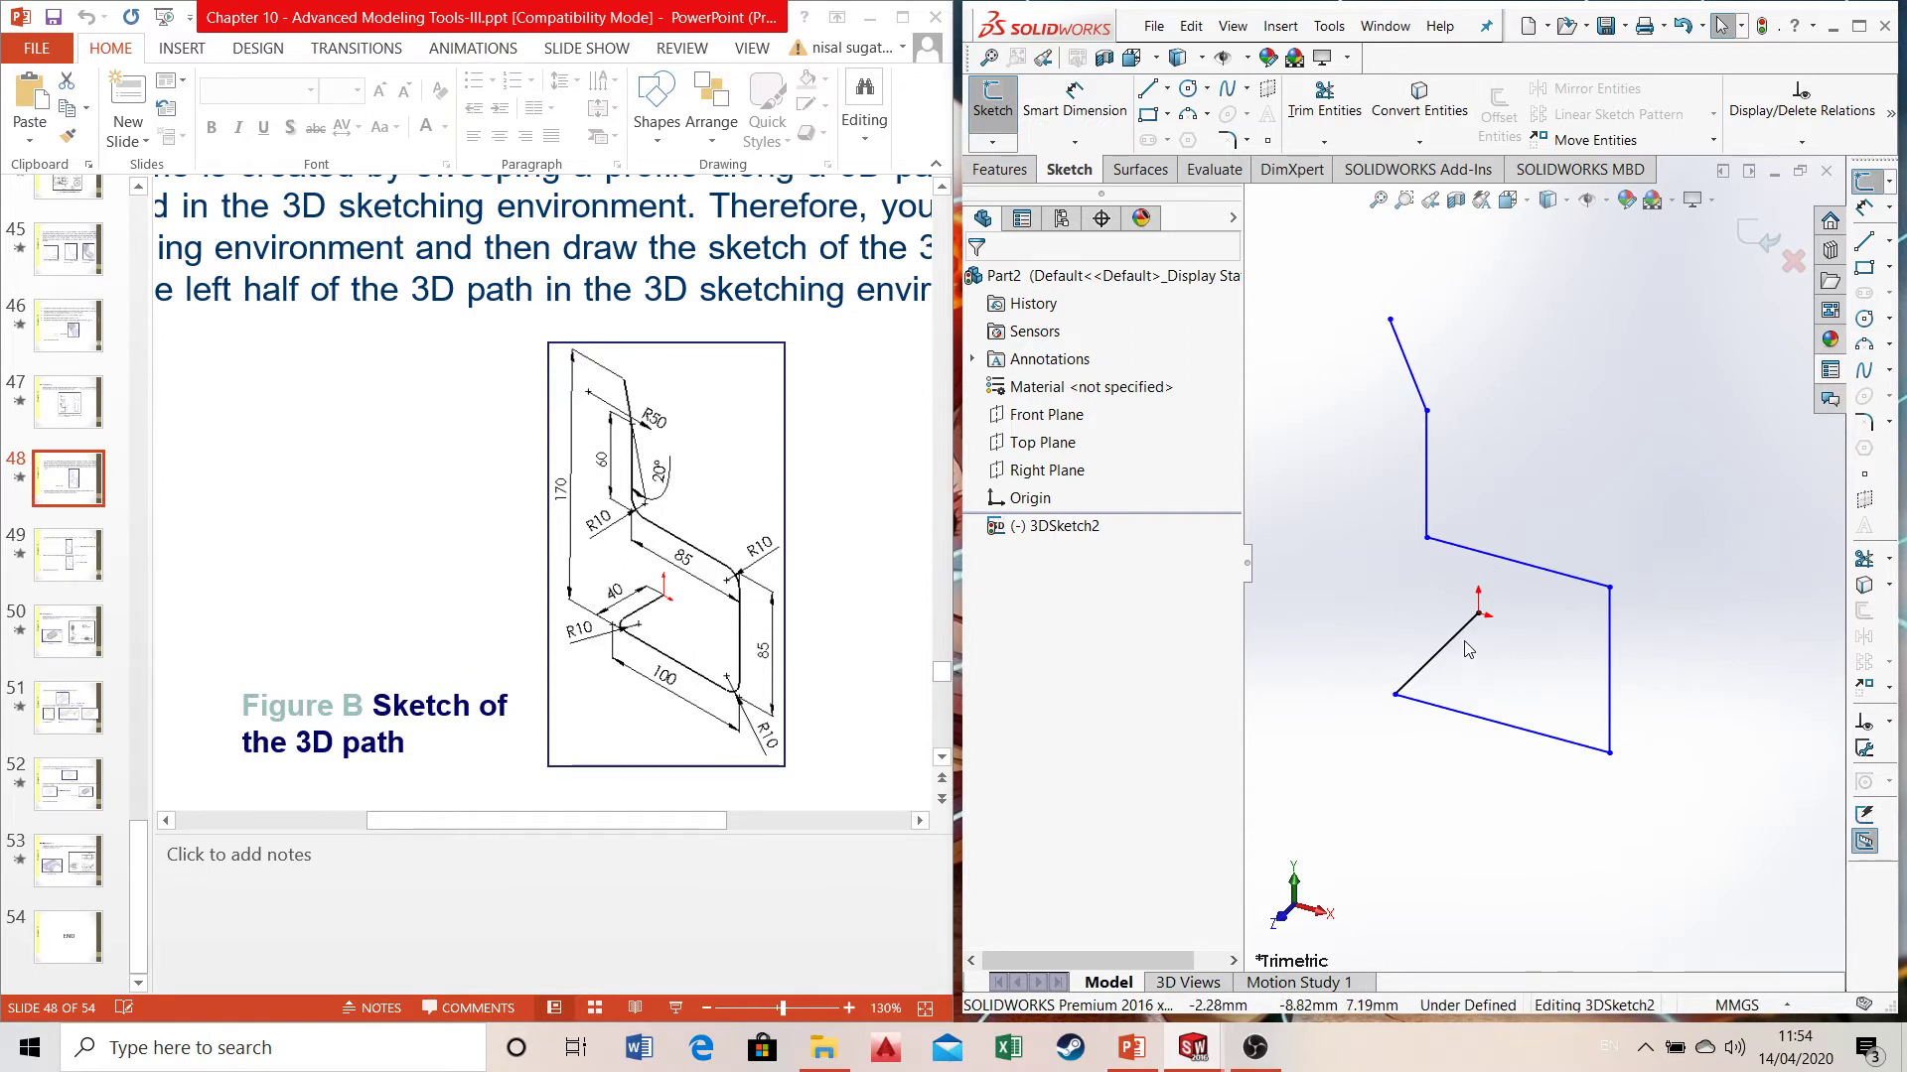
- Dimension the line from the origin to 40 mm and the bottom line along the X axis to 100 mm
mouse_move(1404, 791)
middle_down()
mouse_move(1469, 795)
mouse_move(1423, 806)
middle_up()
right_drag(1425, 815, 1430, 705)
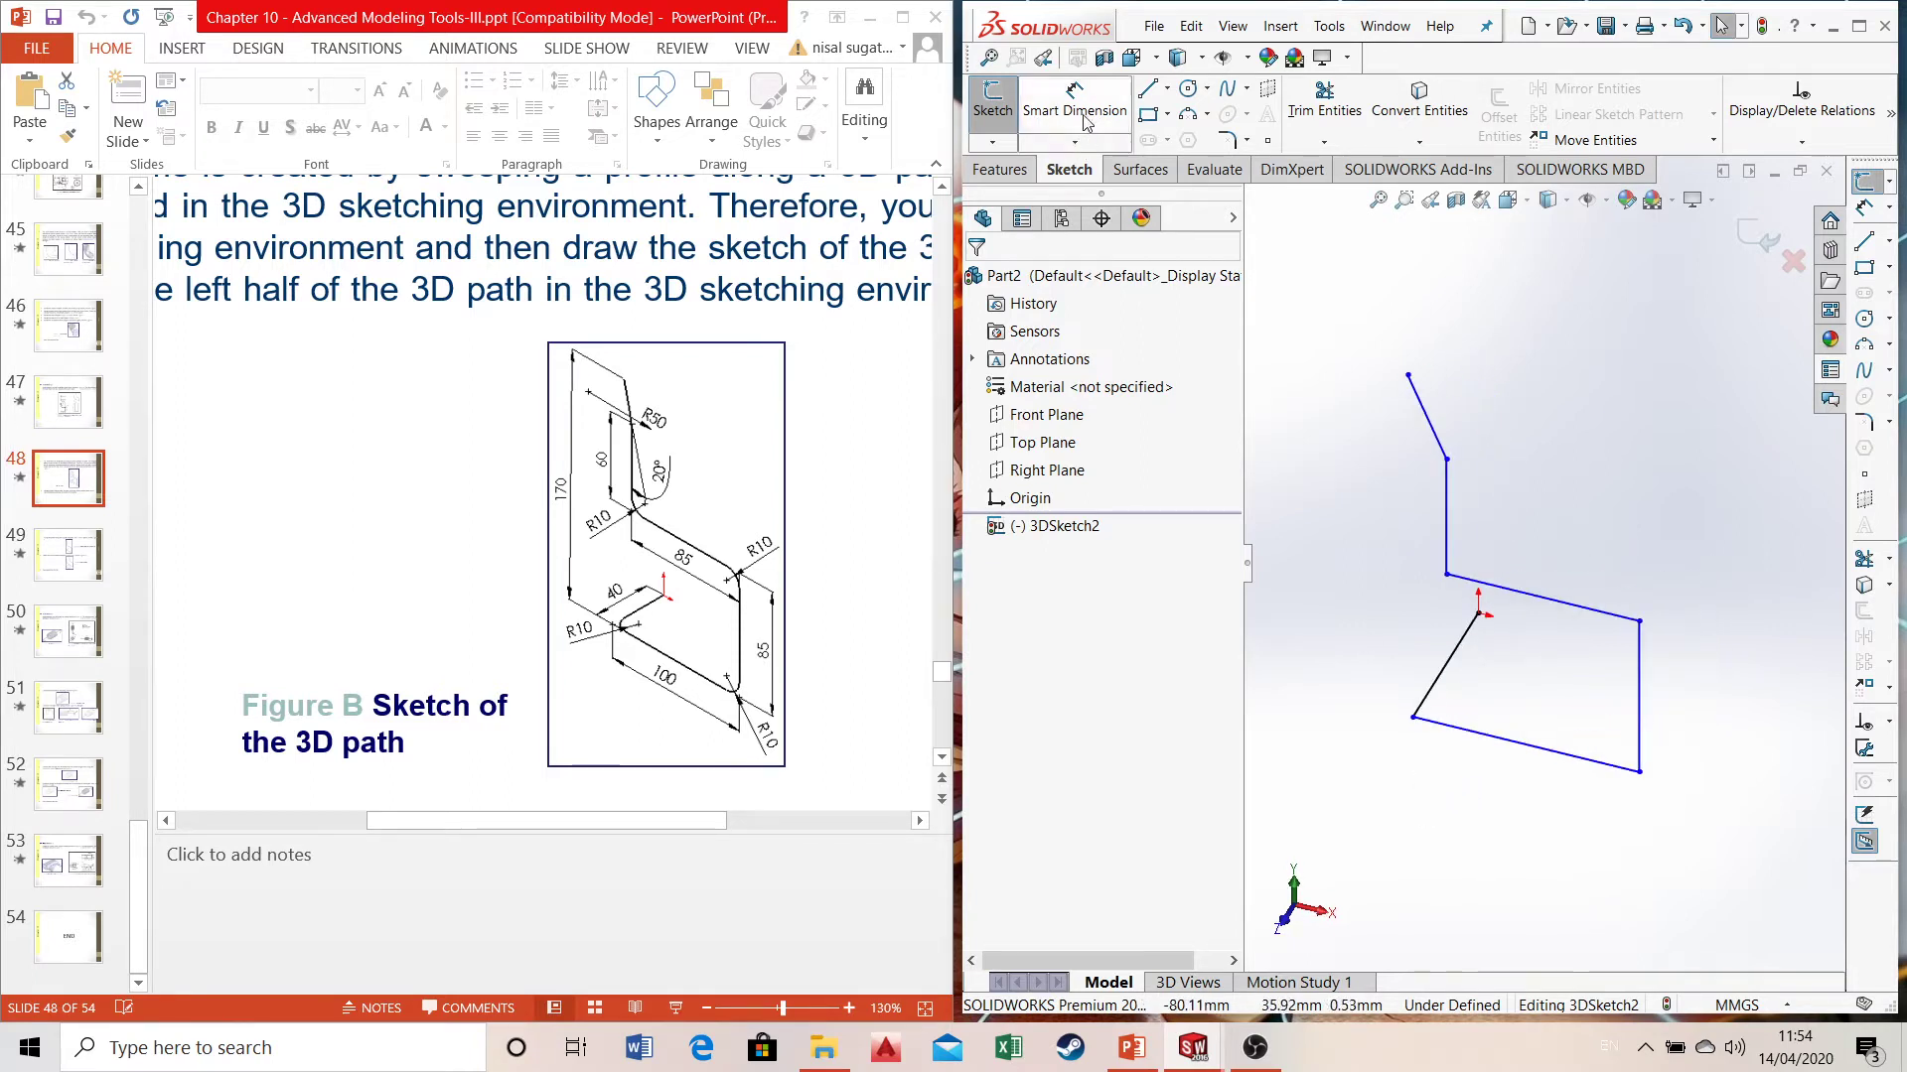
click(1390, 641)
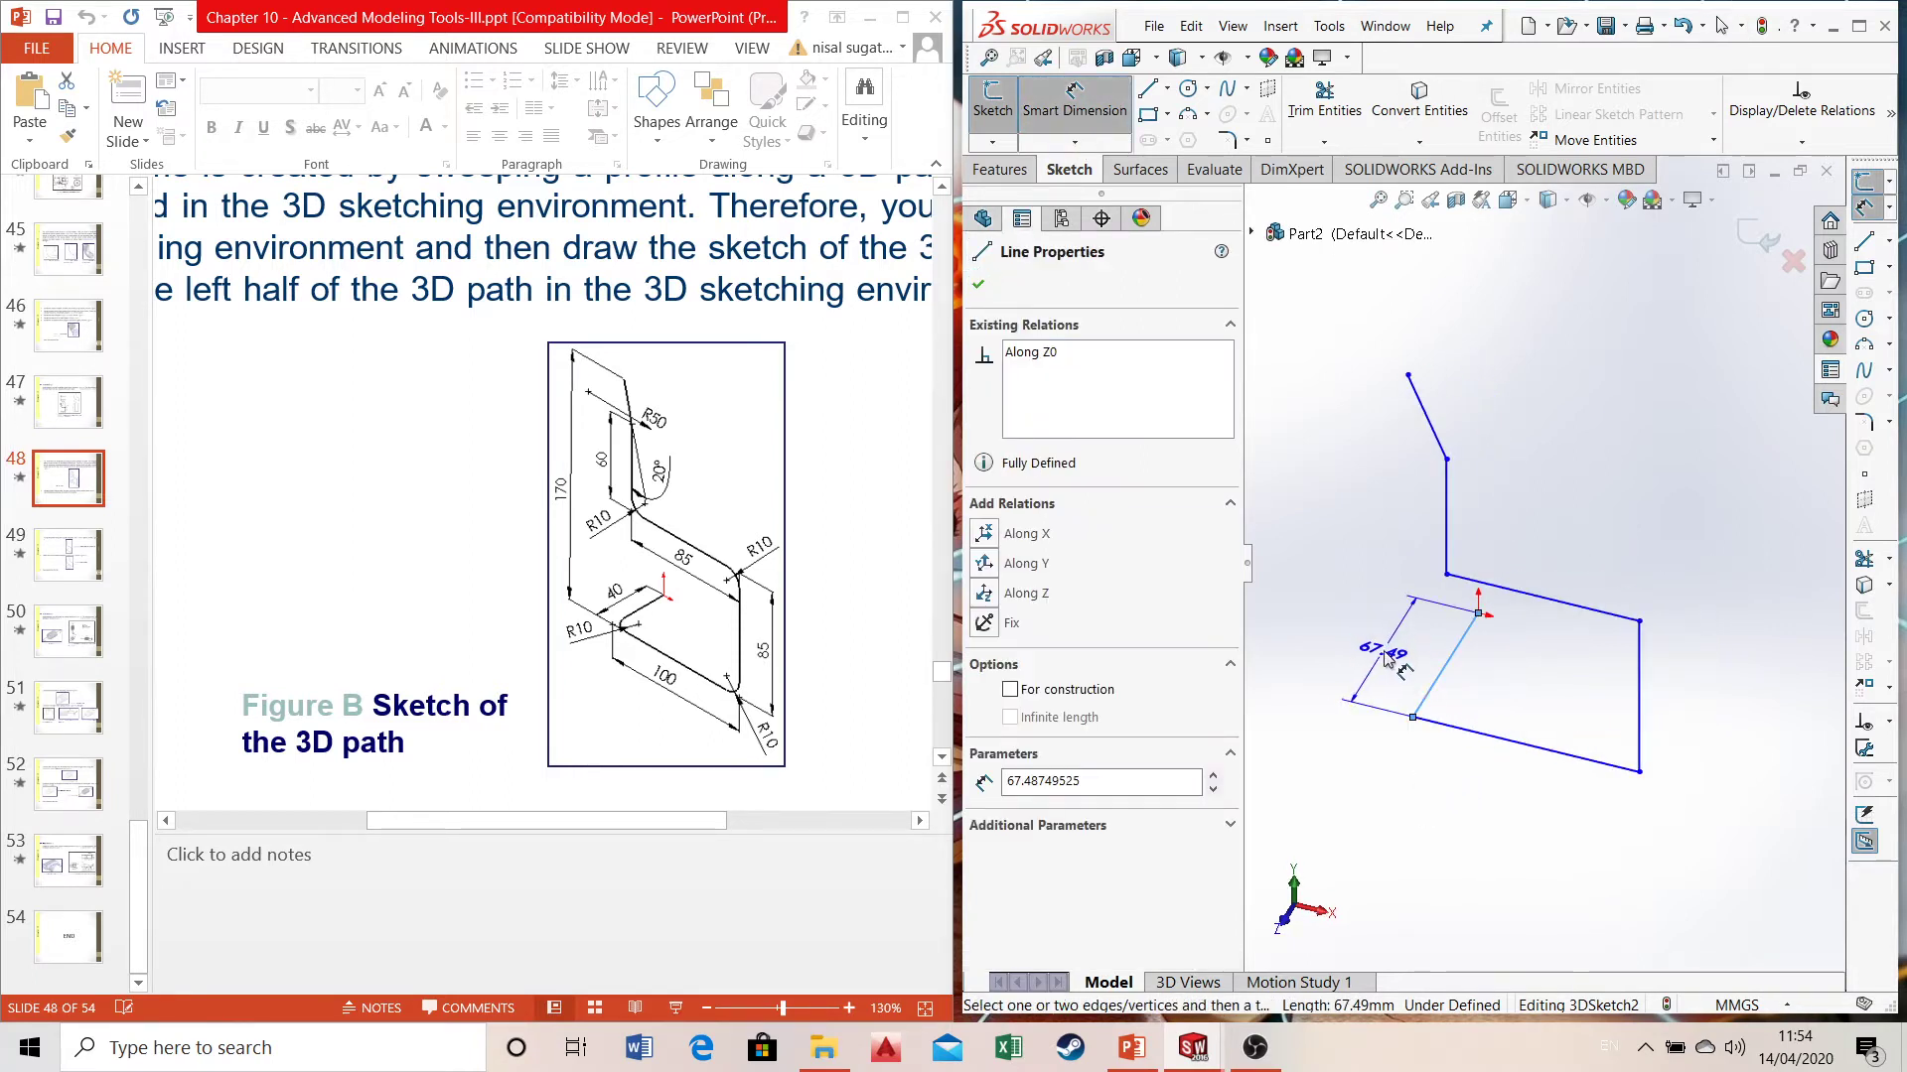
click(1402, 661)
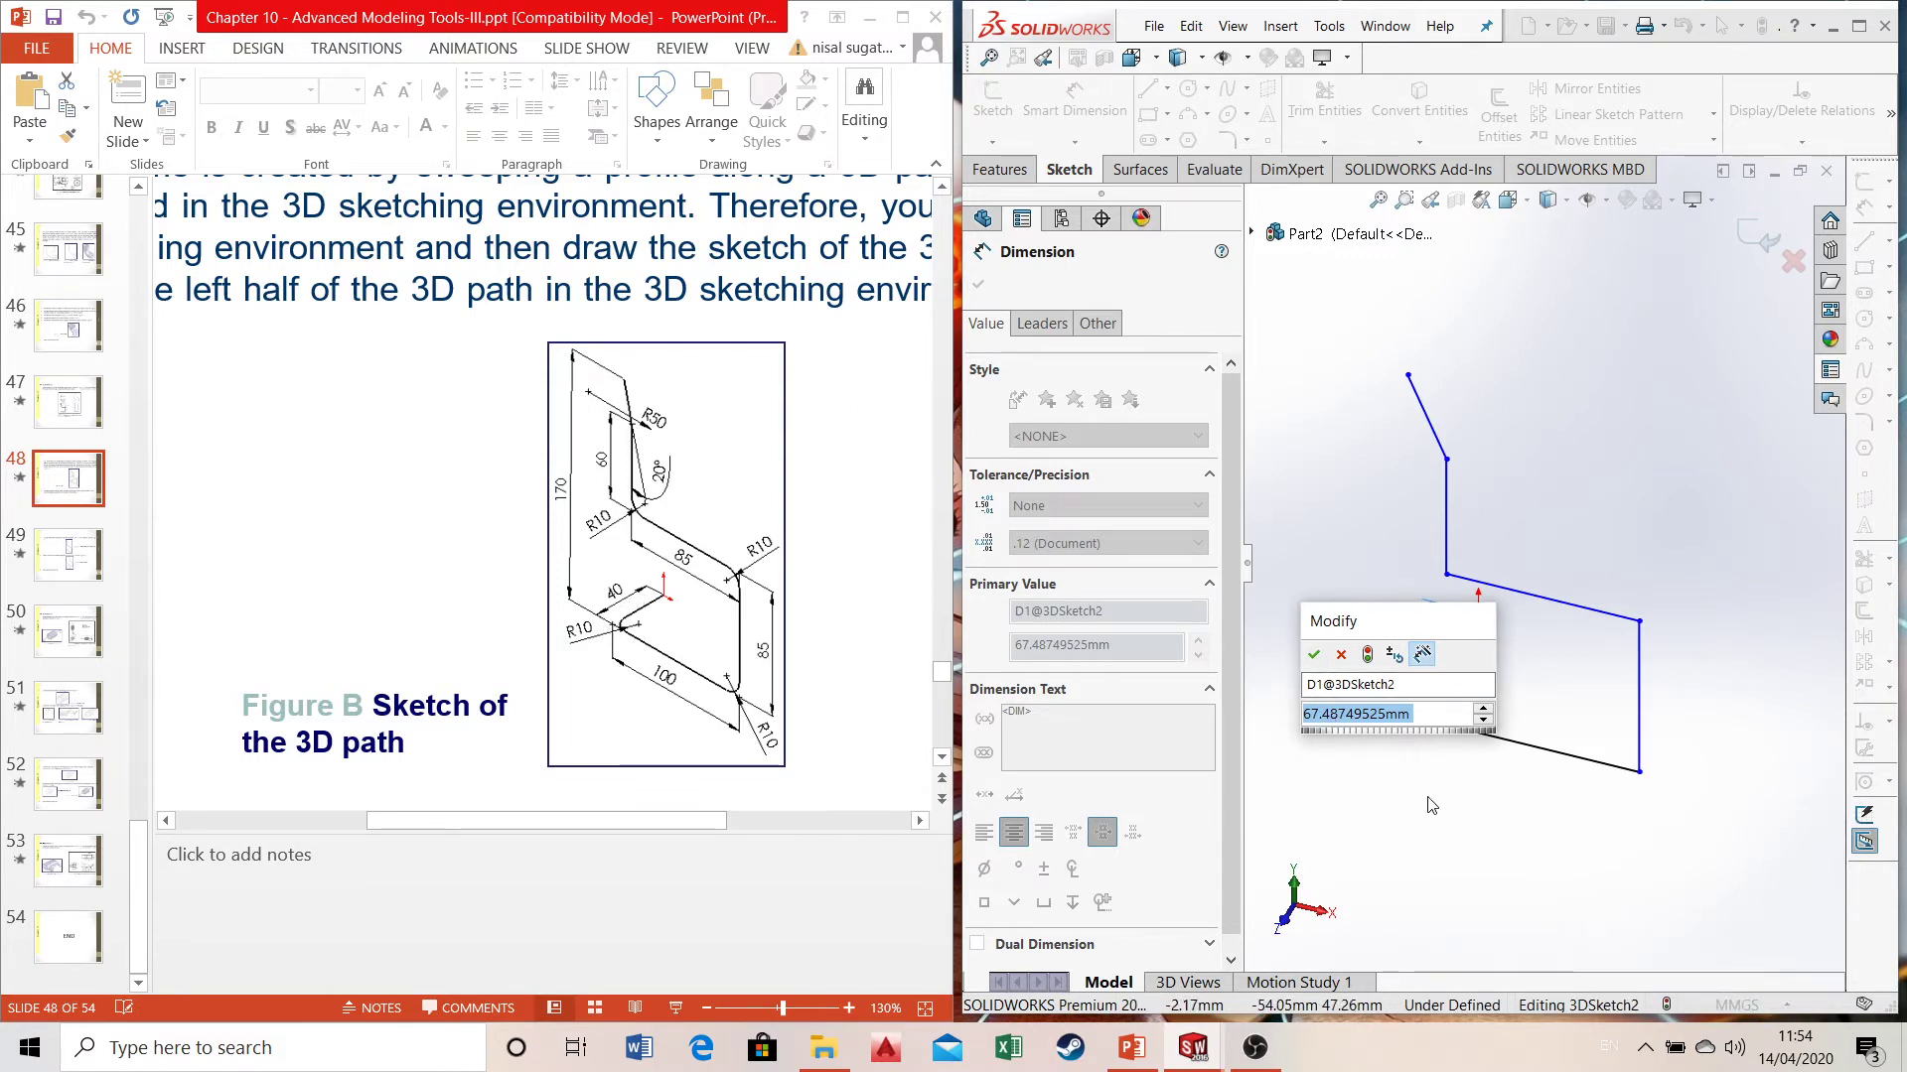
text(40)
key(Return)
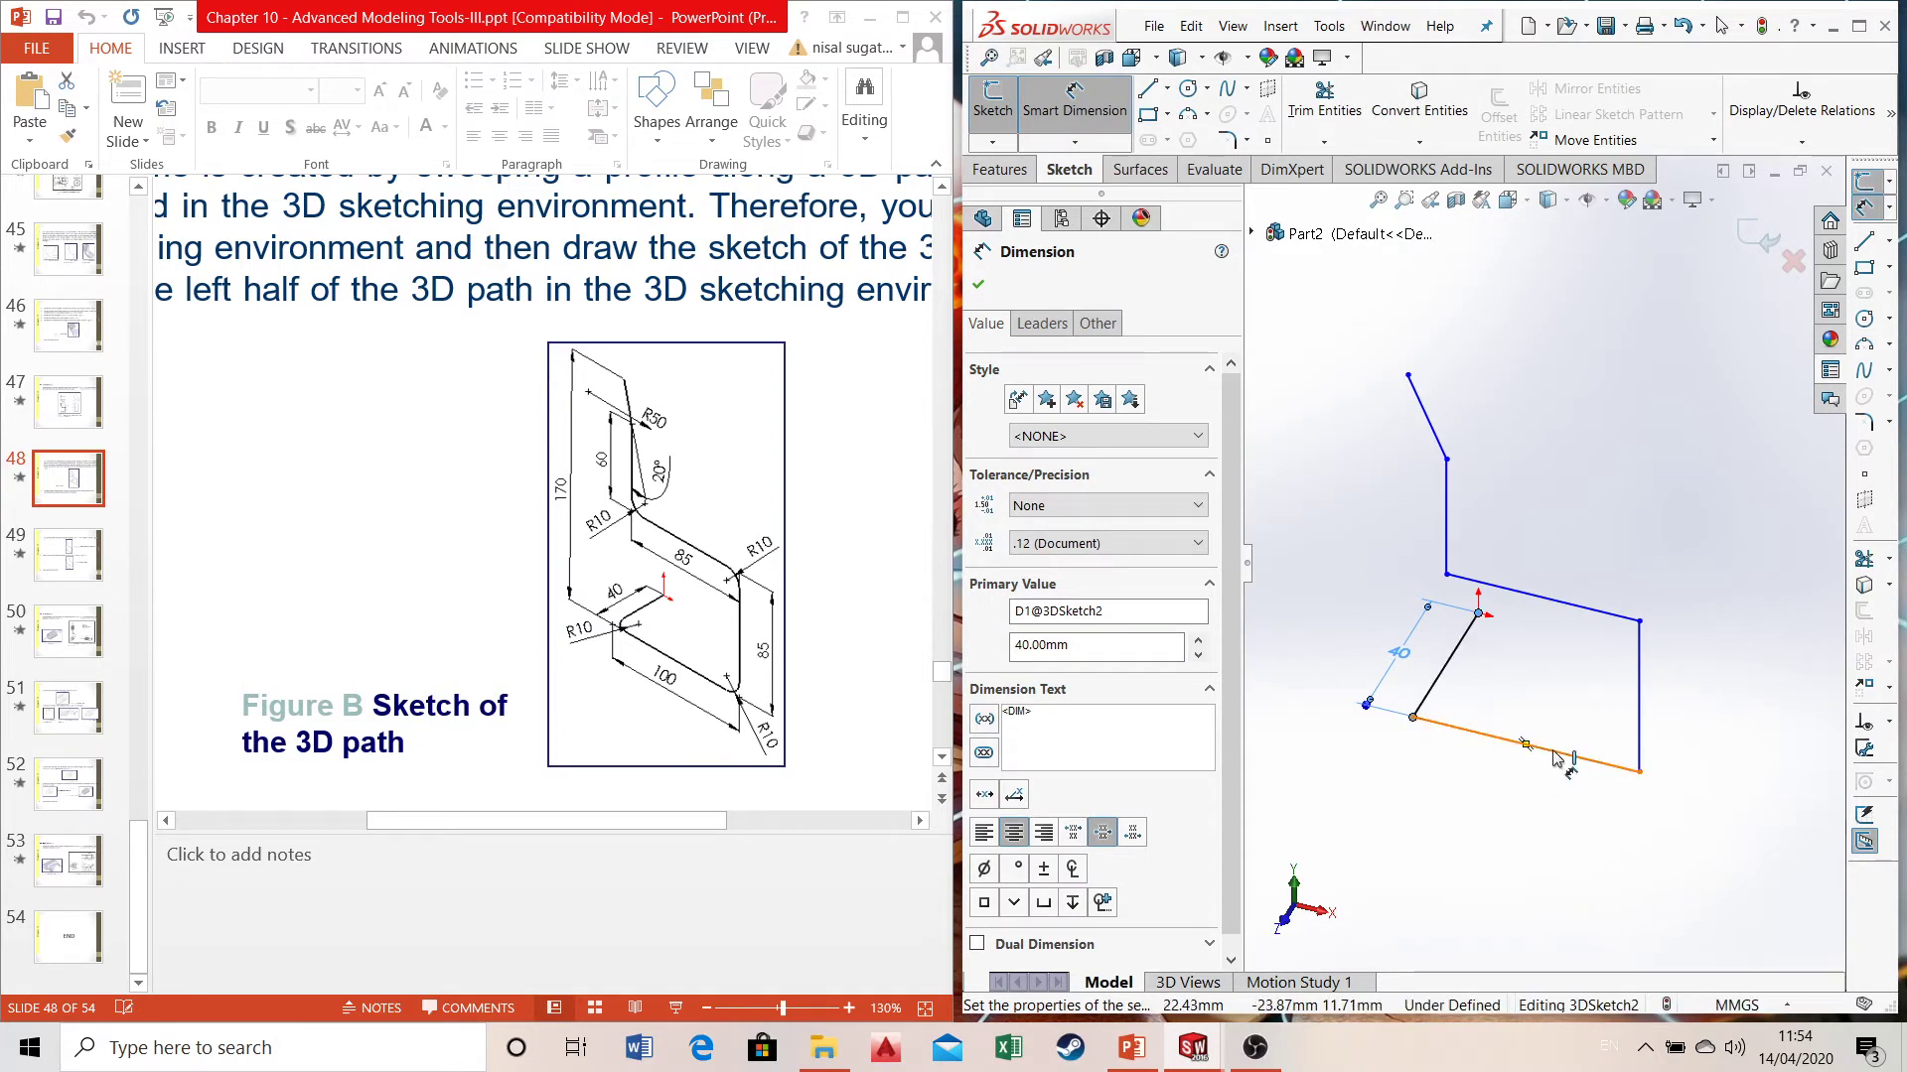
click(1529, 799)
click(1531, 798)
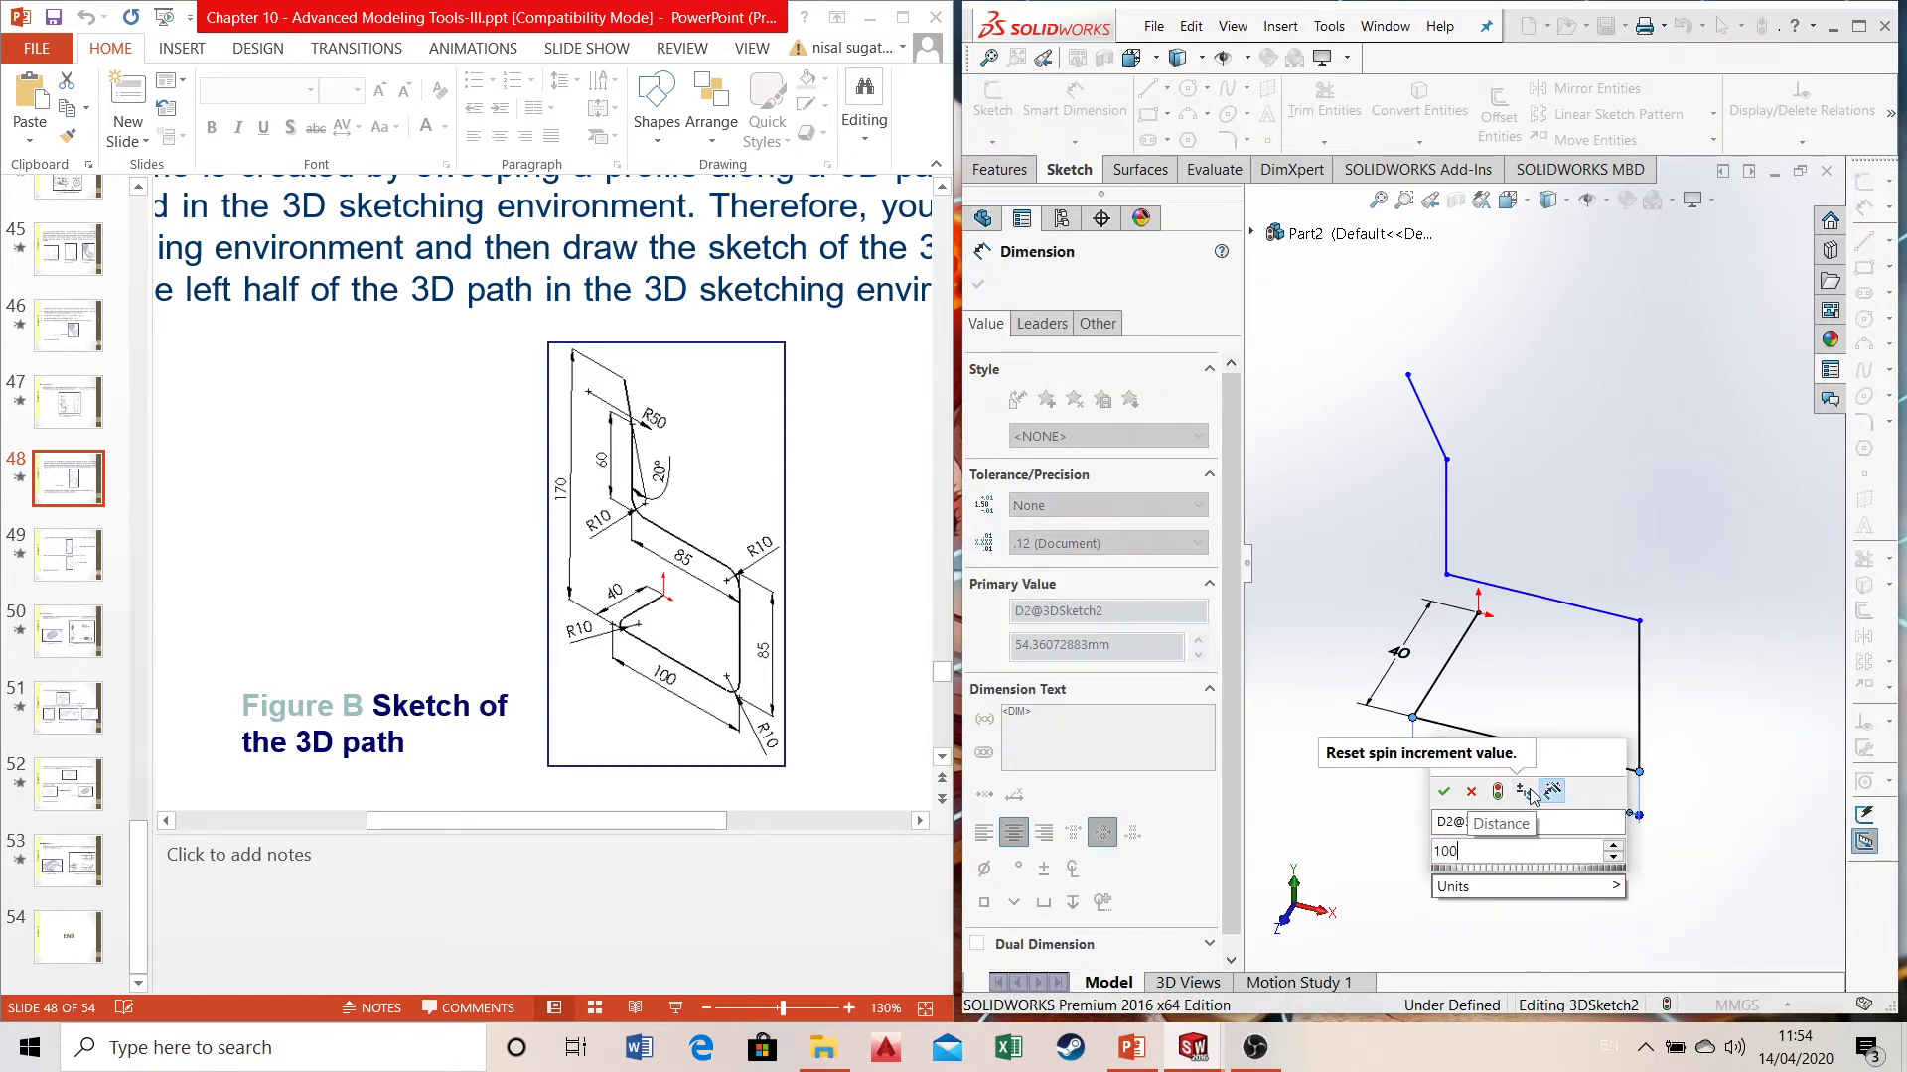
key(Return)
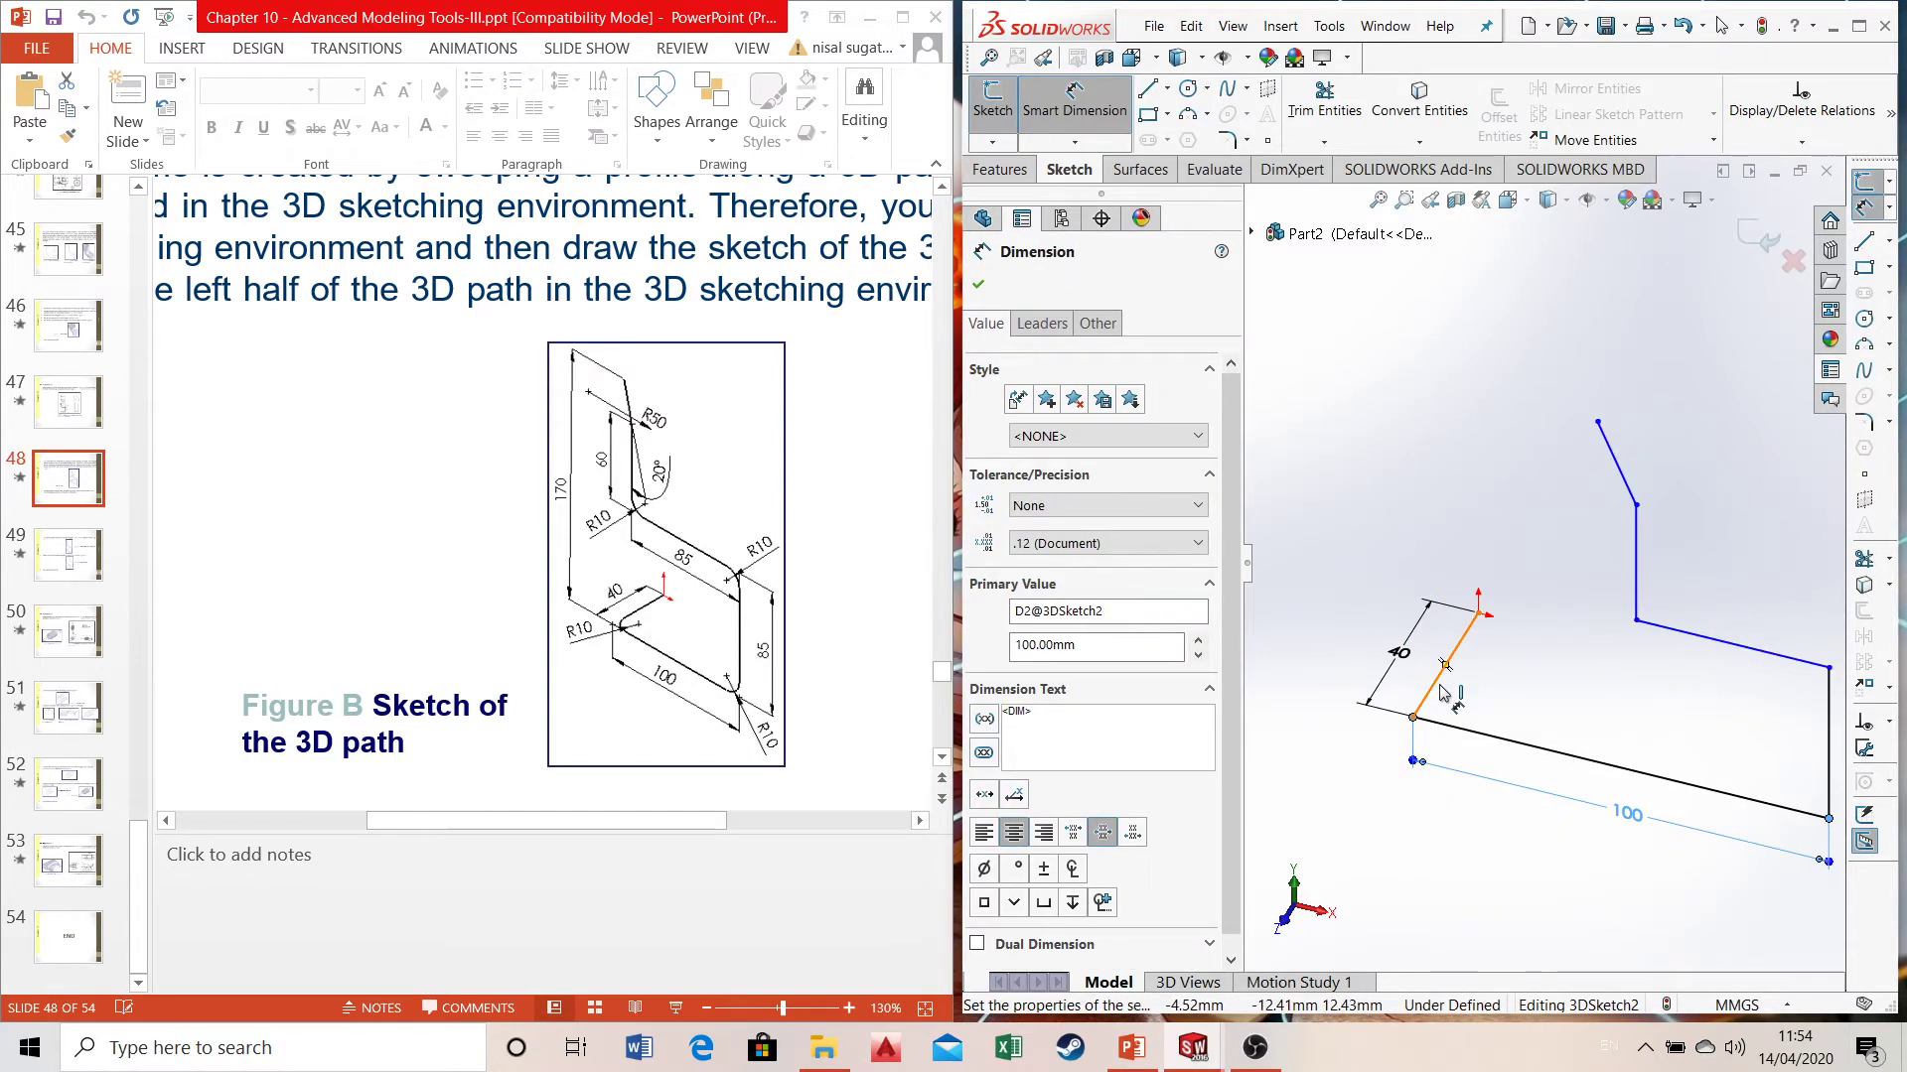
click(1445, 664)
click(1452, 730)
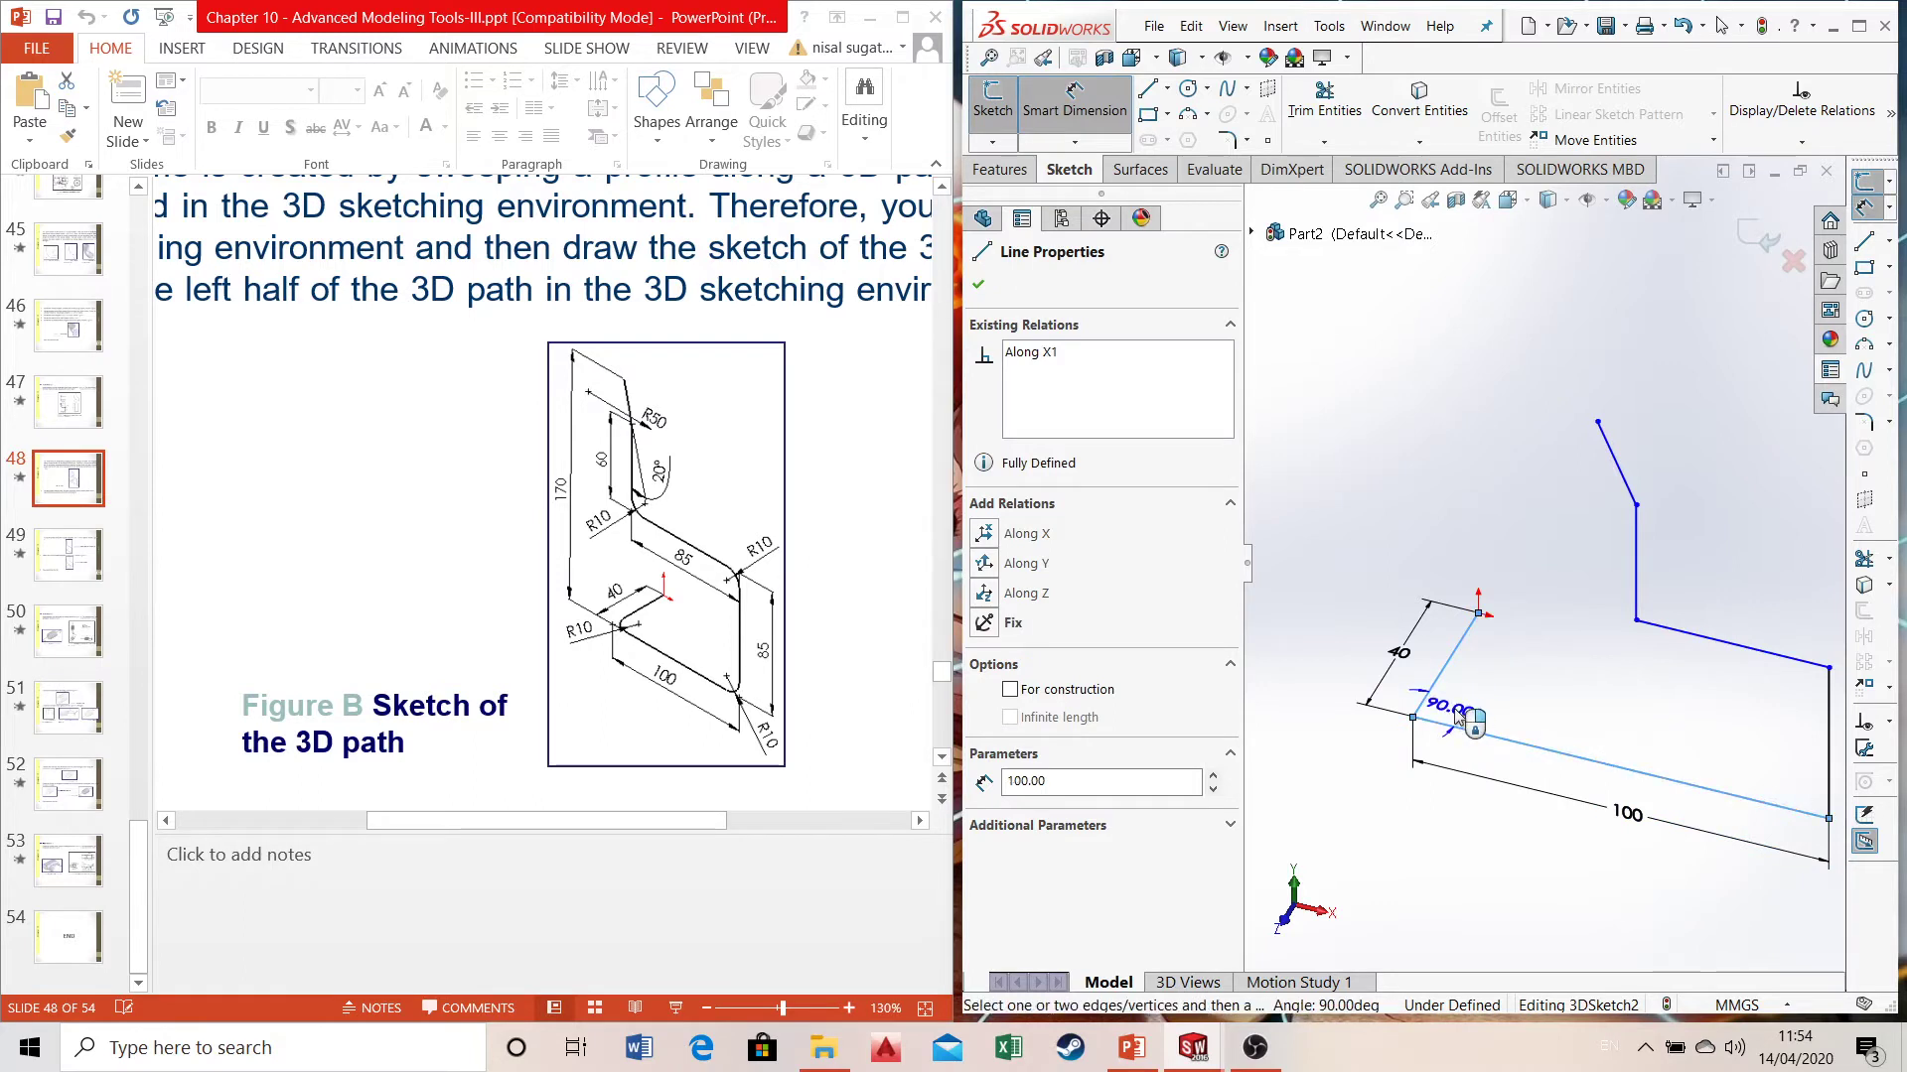
key(Escape)
scroll(1544, 595, up, 3)
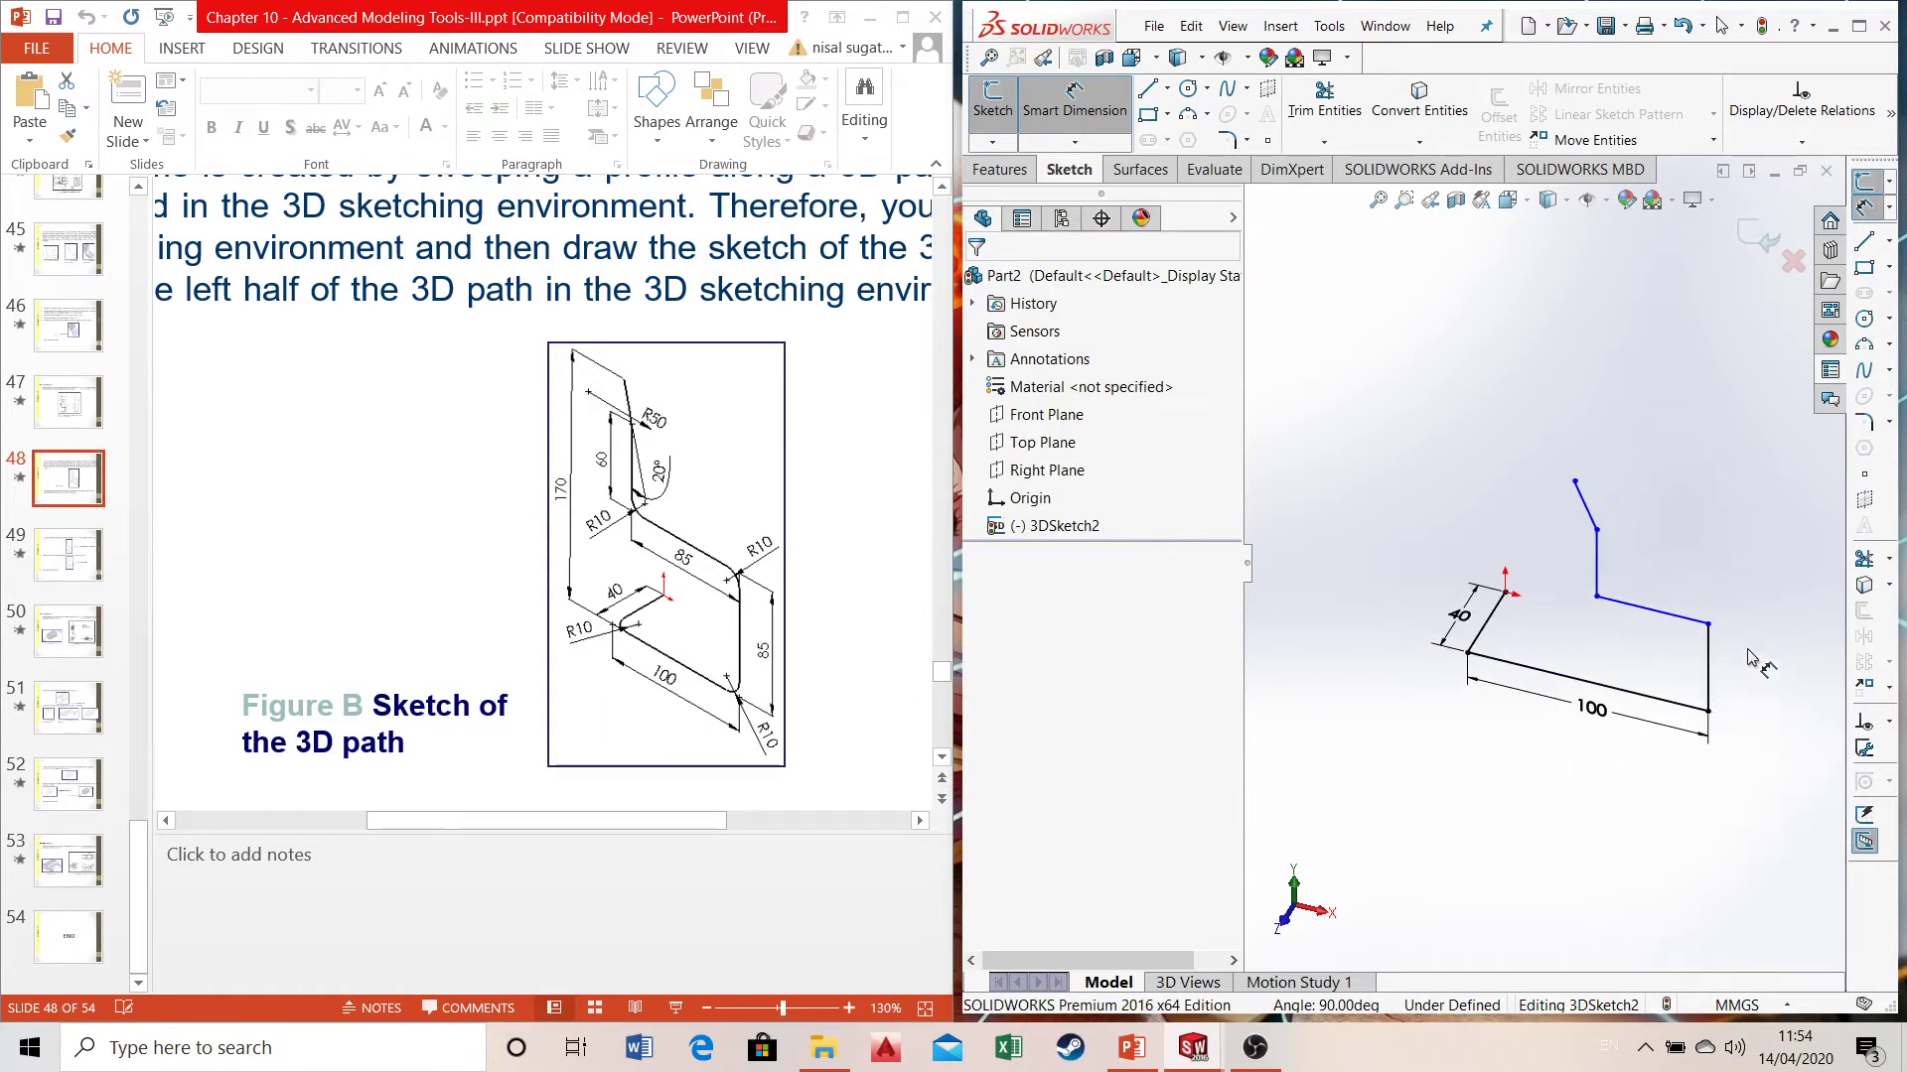
scroll(1534, 553, down, 1)
scroll(1685, 576, down, 1)
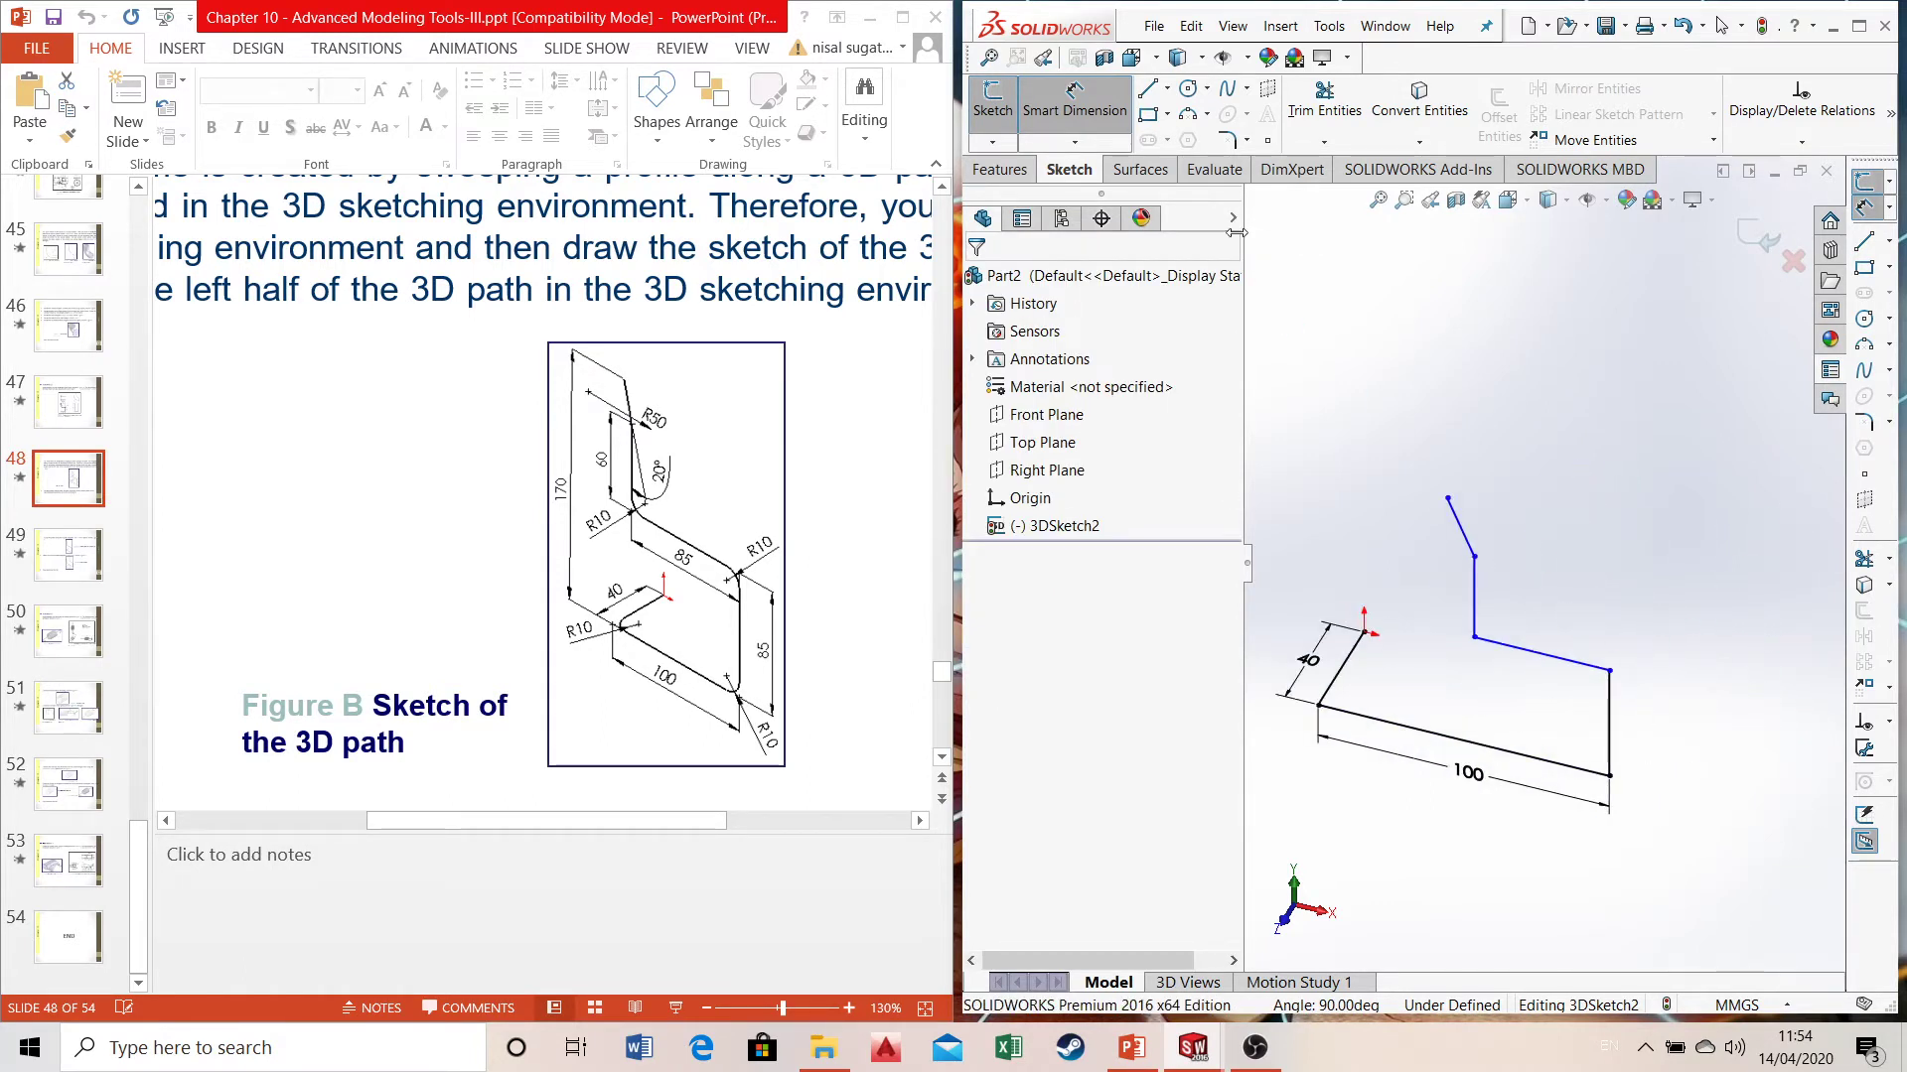
click(1593, 765)
click(1606, 745)
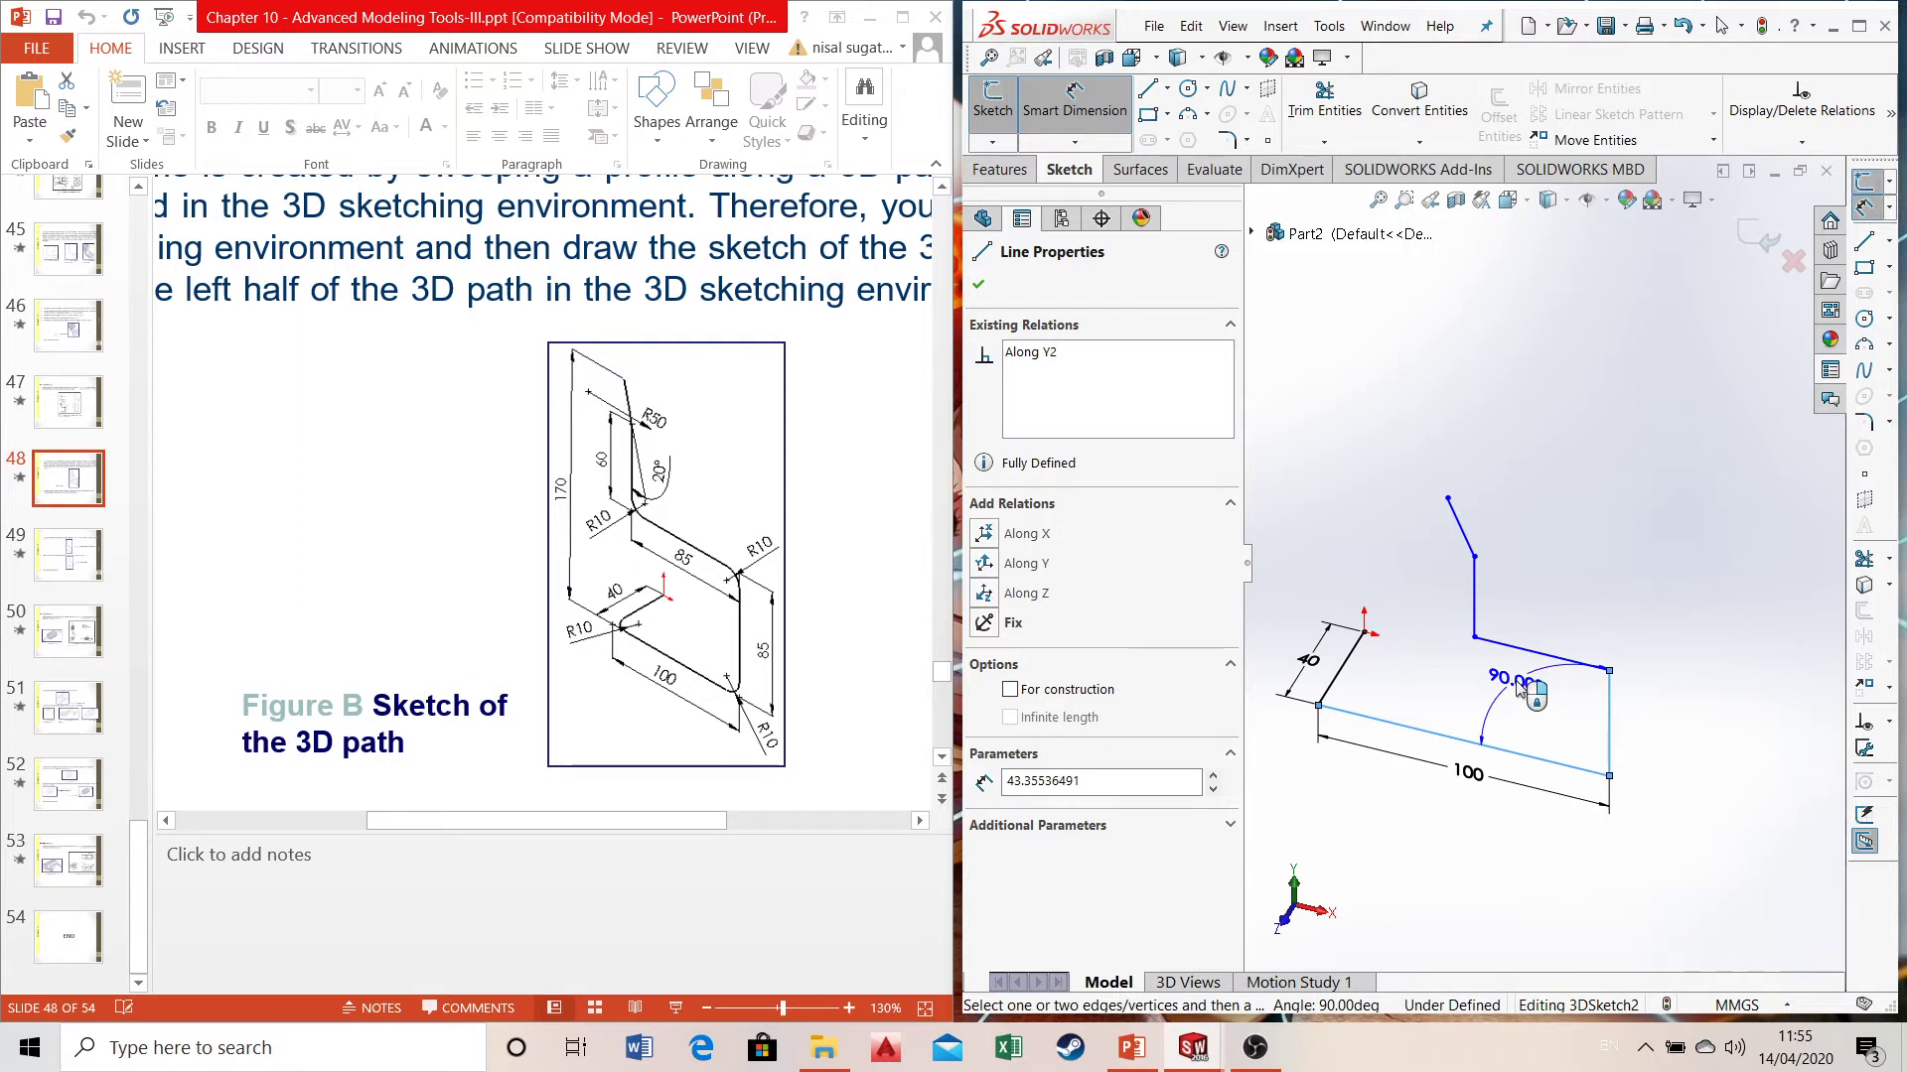
key(Escape)
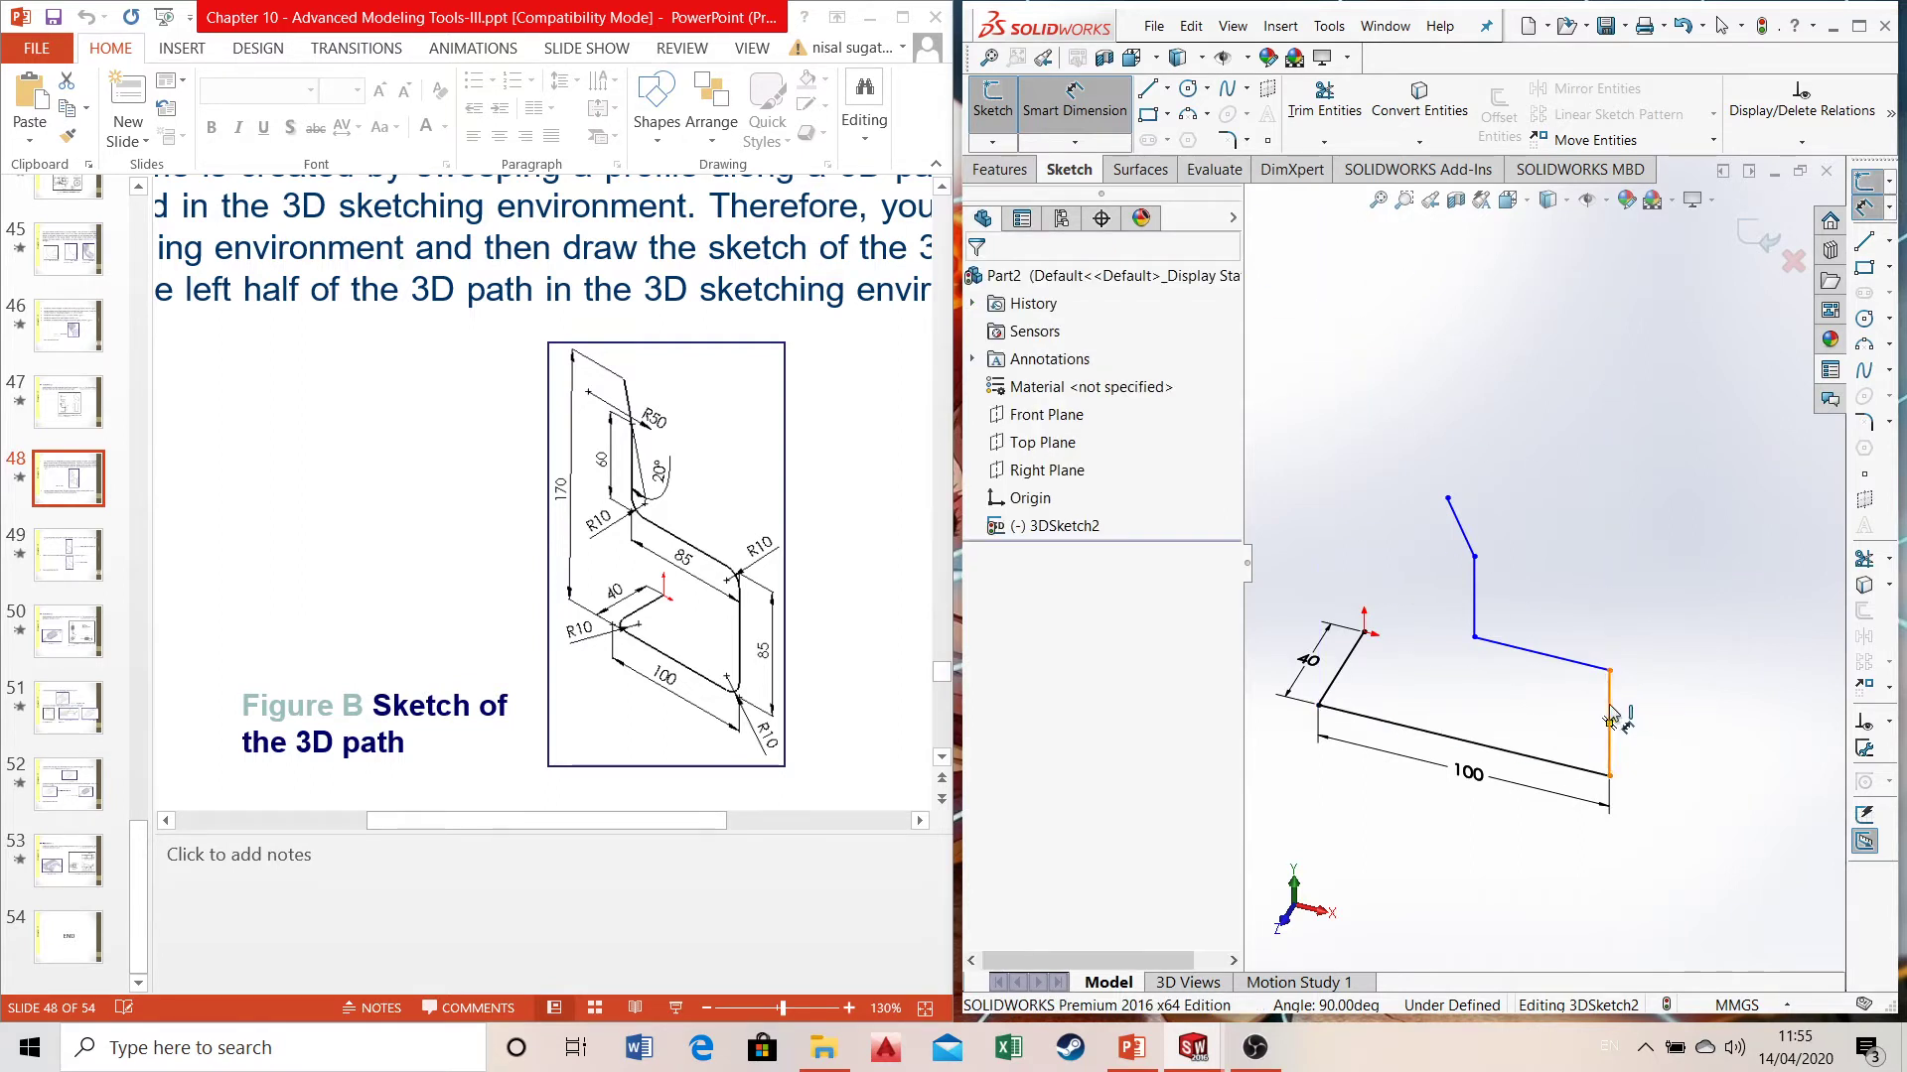
- Dimension the lower vertical line to 85 mm and the upper line along the X axis to 85 mm
click(1646, 700)
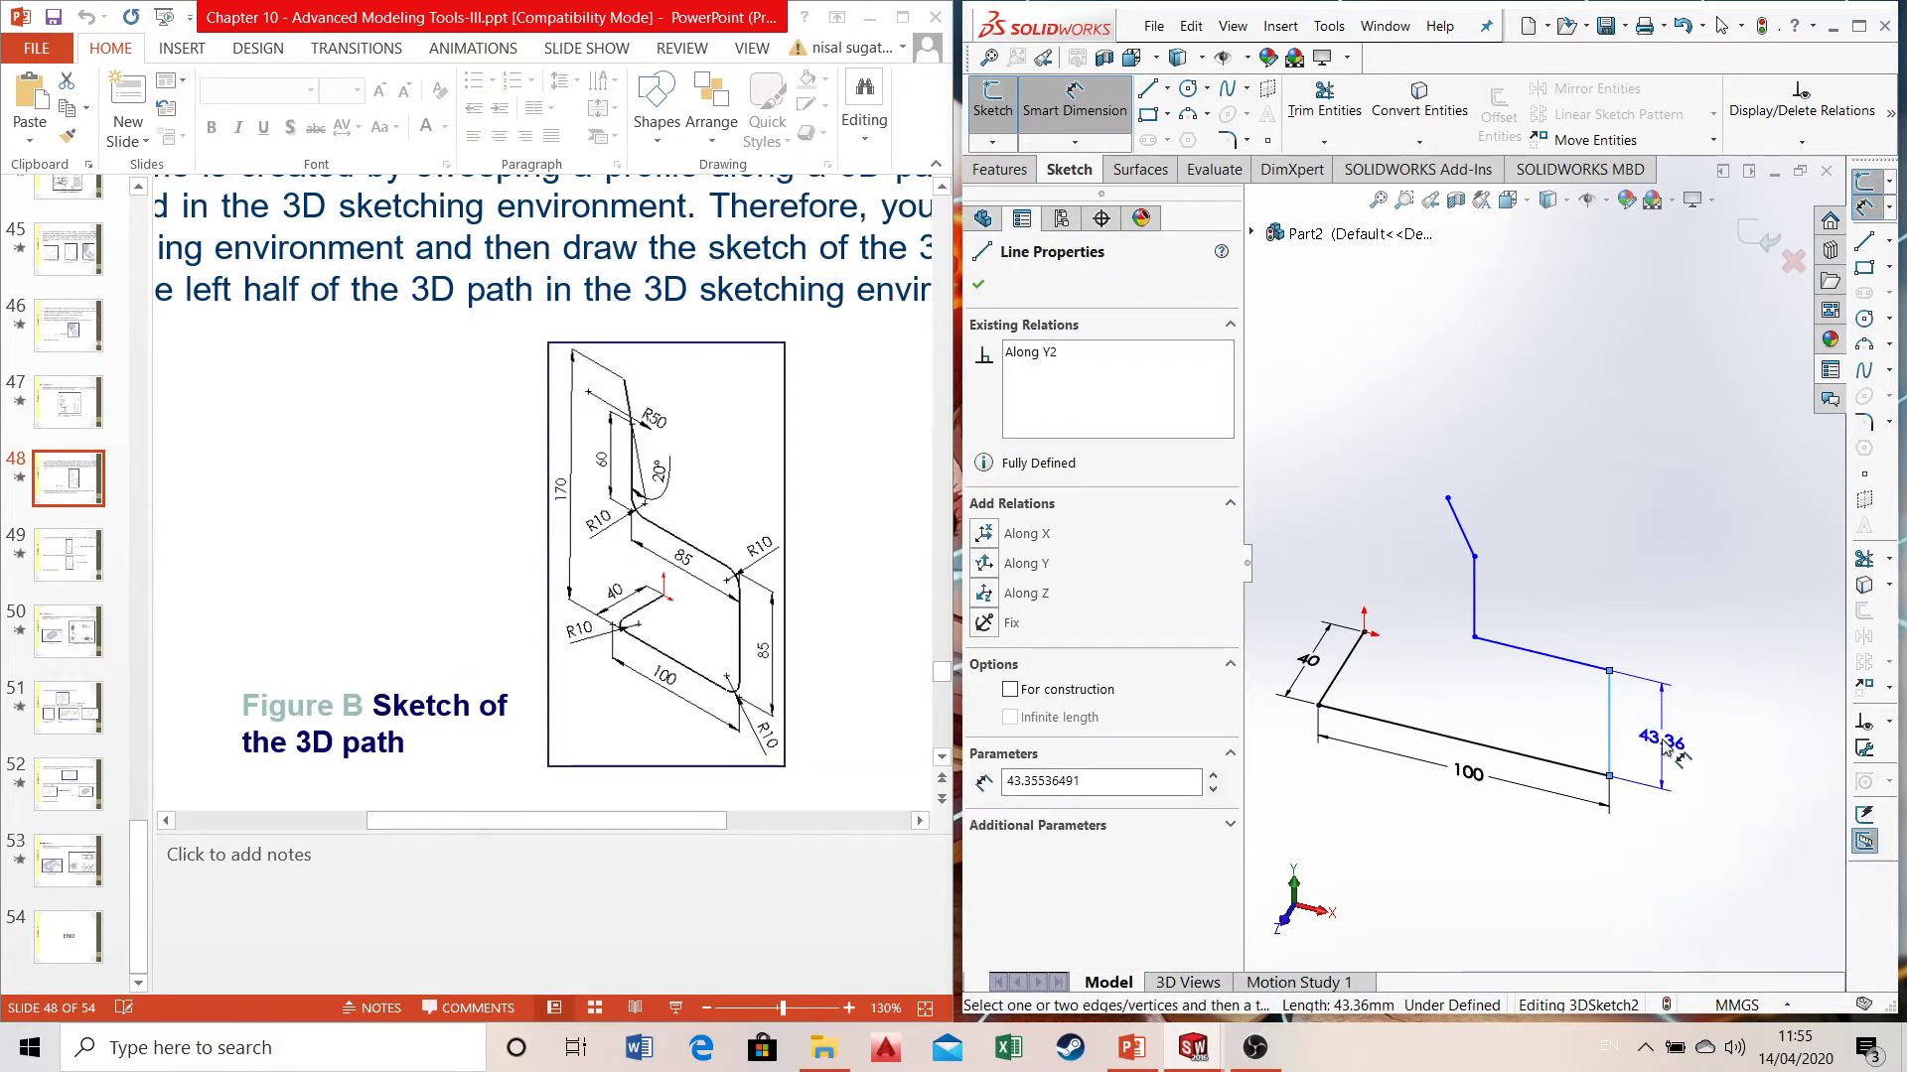
click(1665, 747)
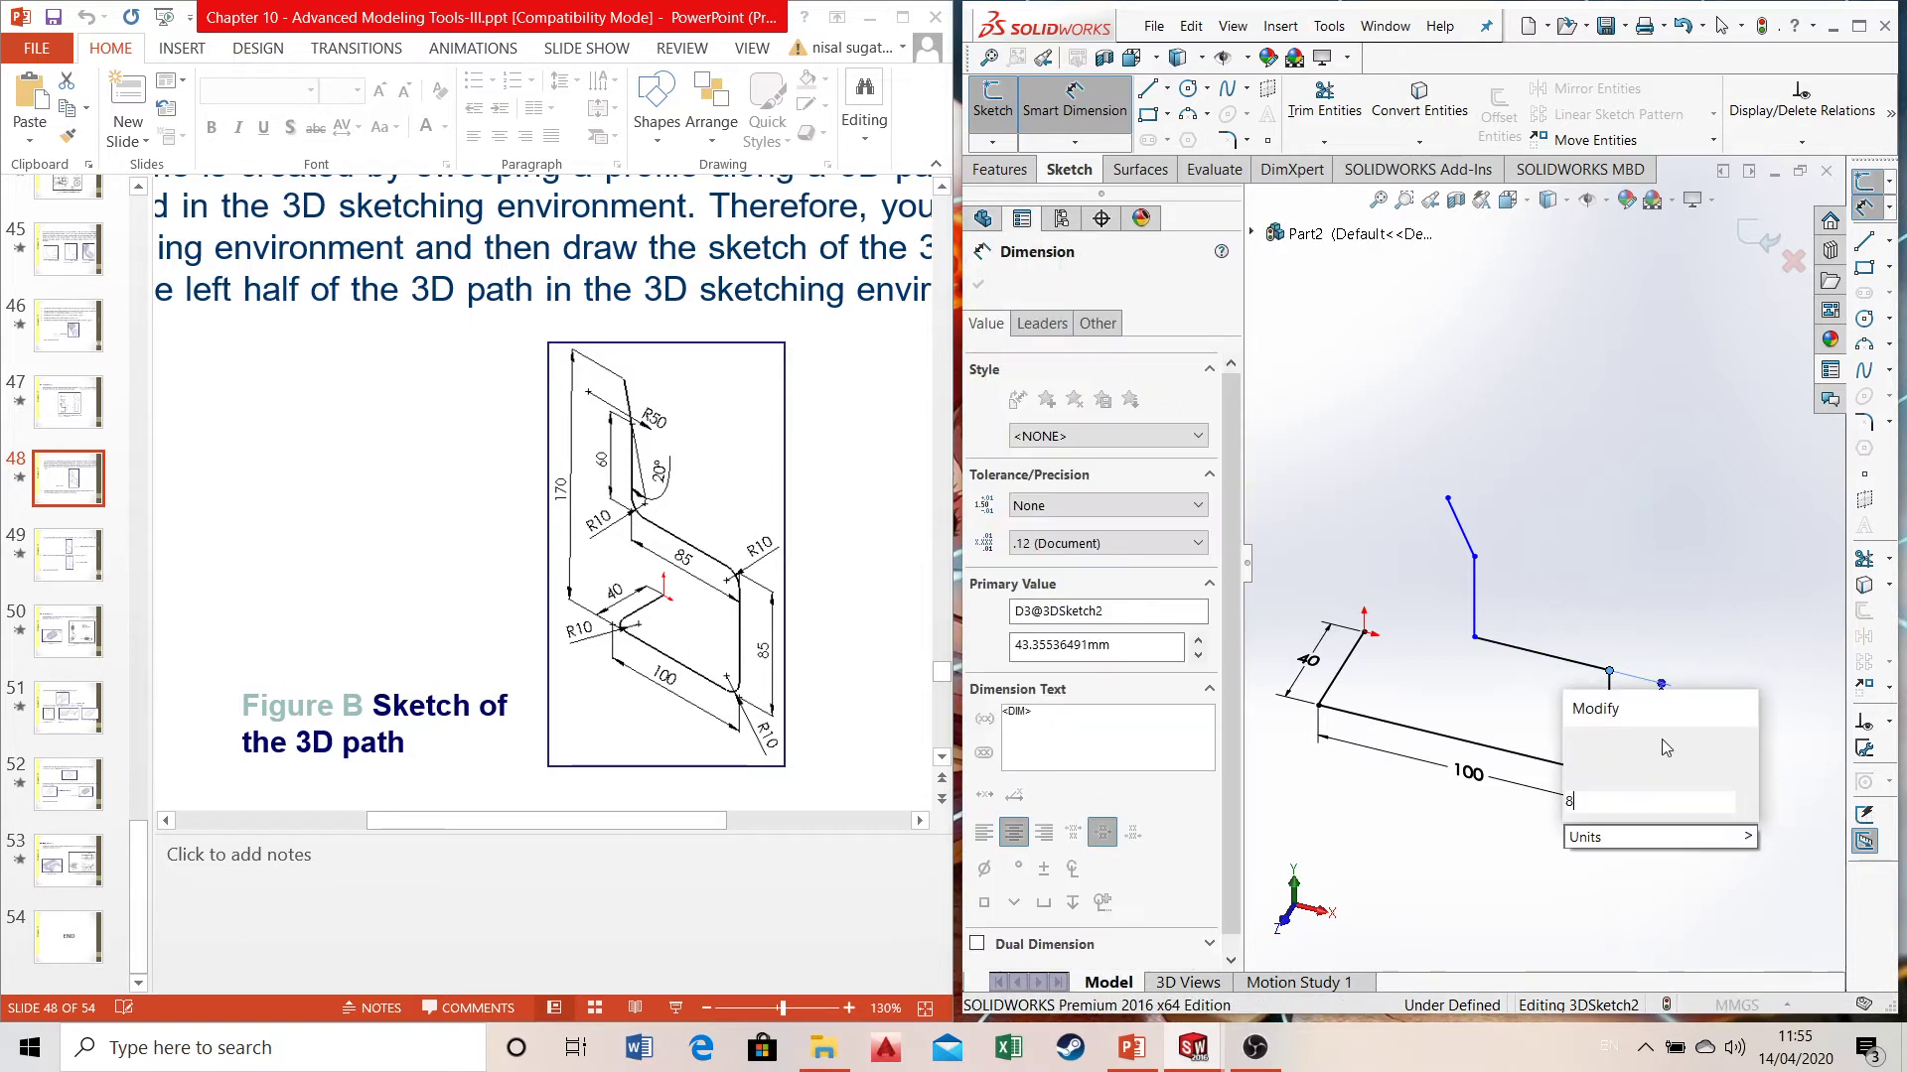
text(85)
key(Return)
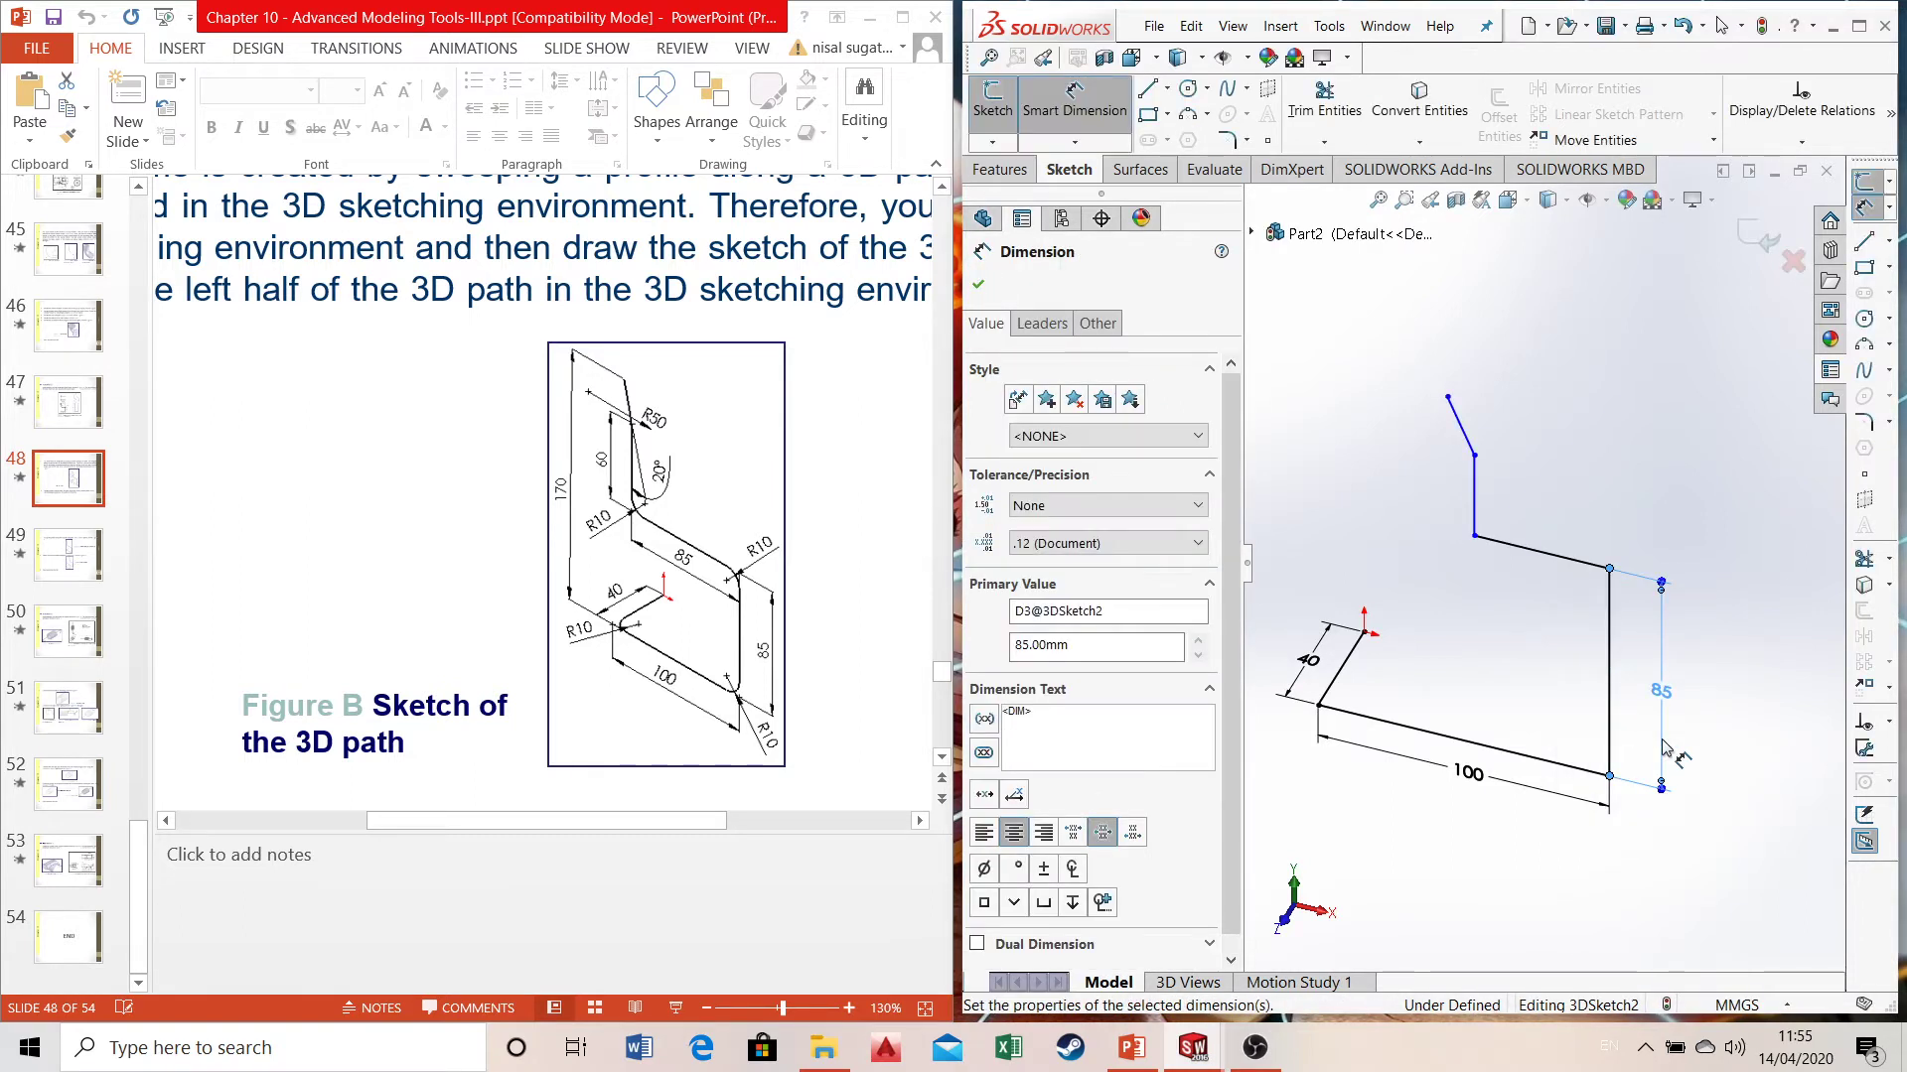
click(1540, 553)
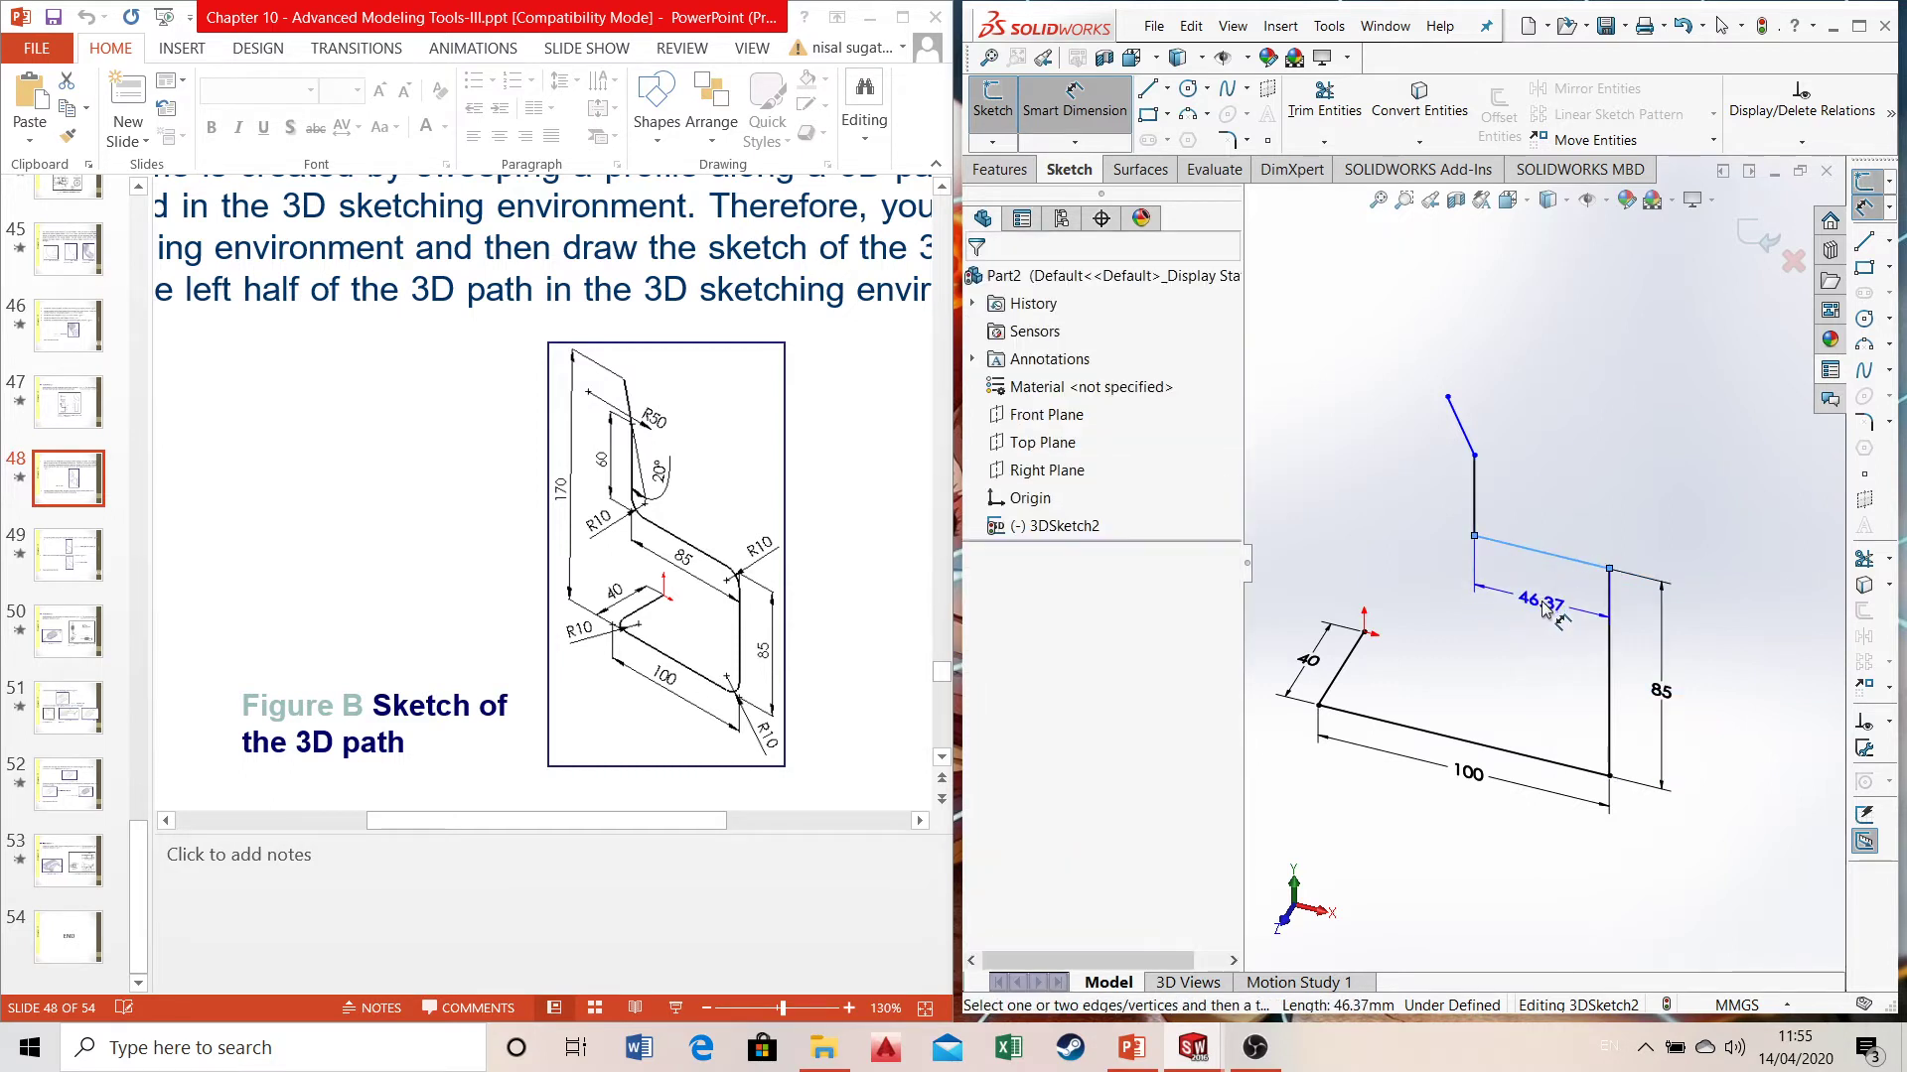
click(1544, 600)
text(85)
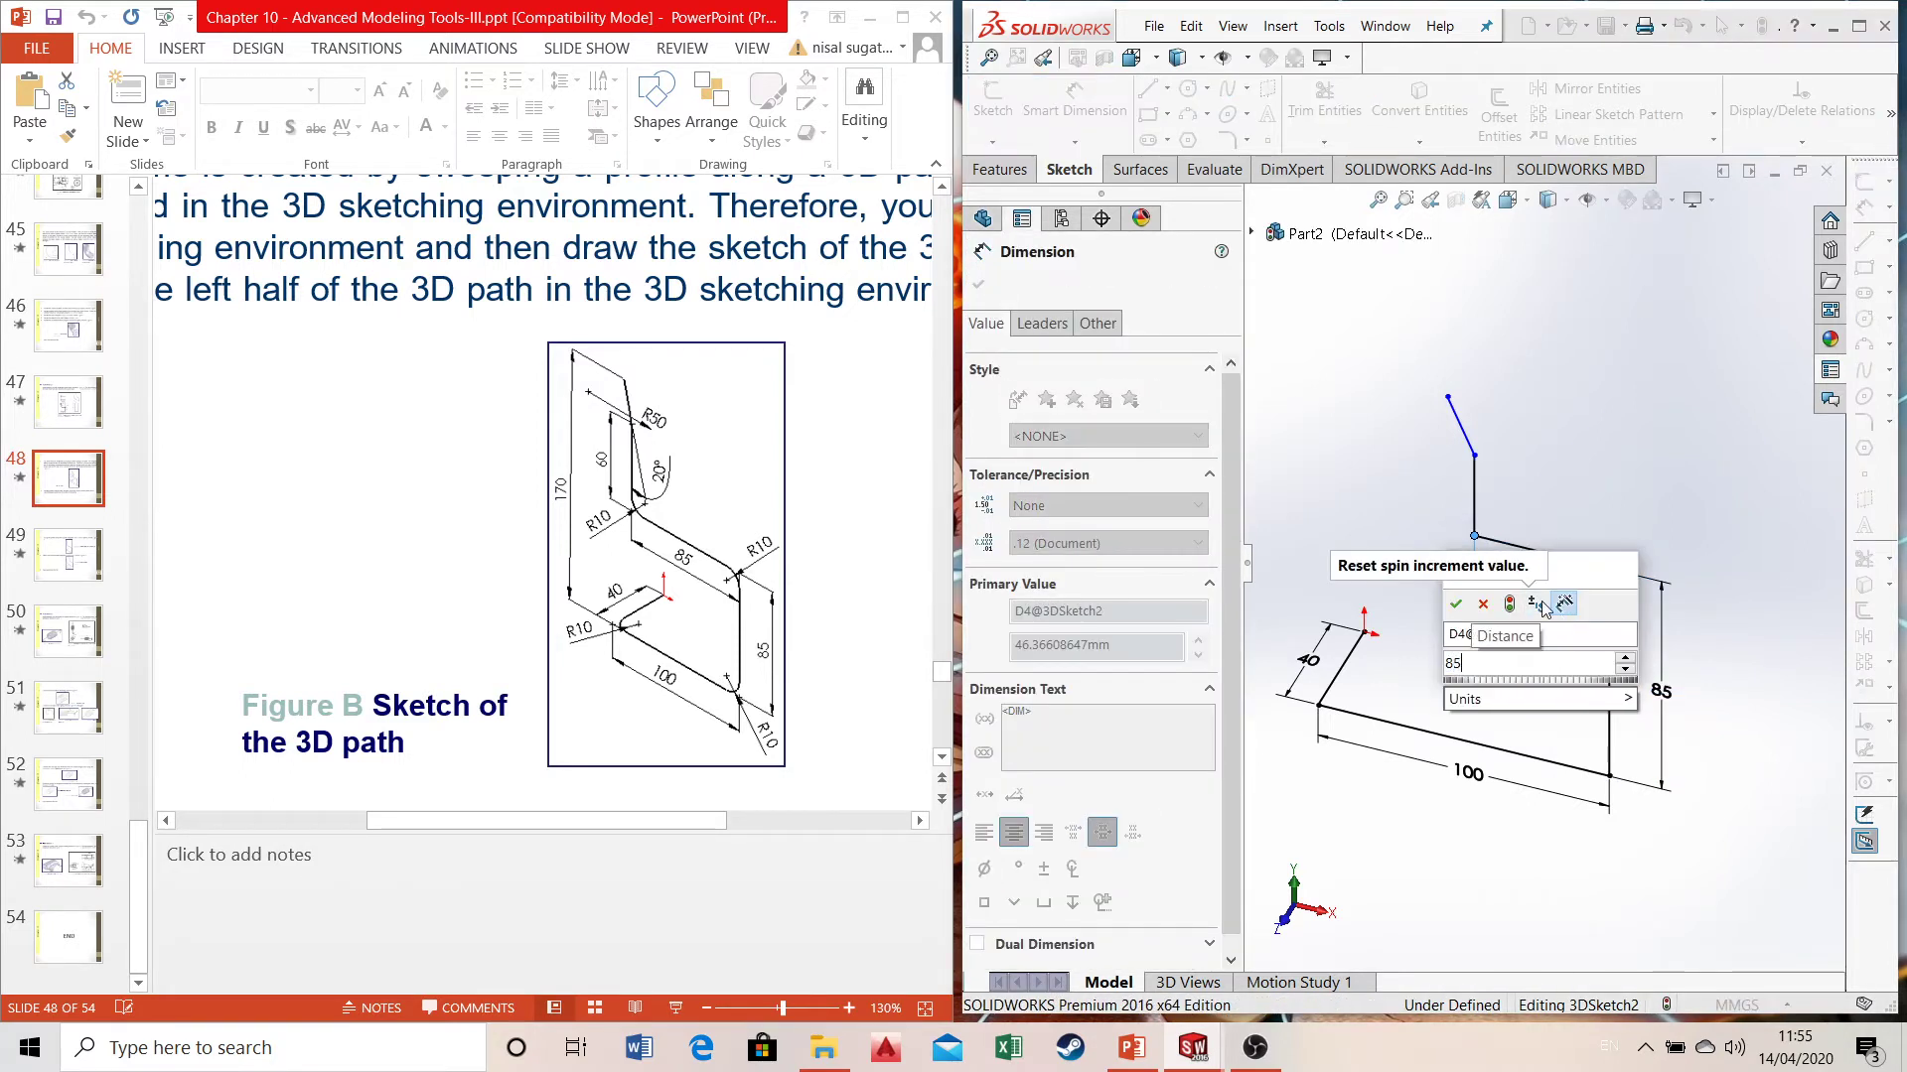
key(Return)
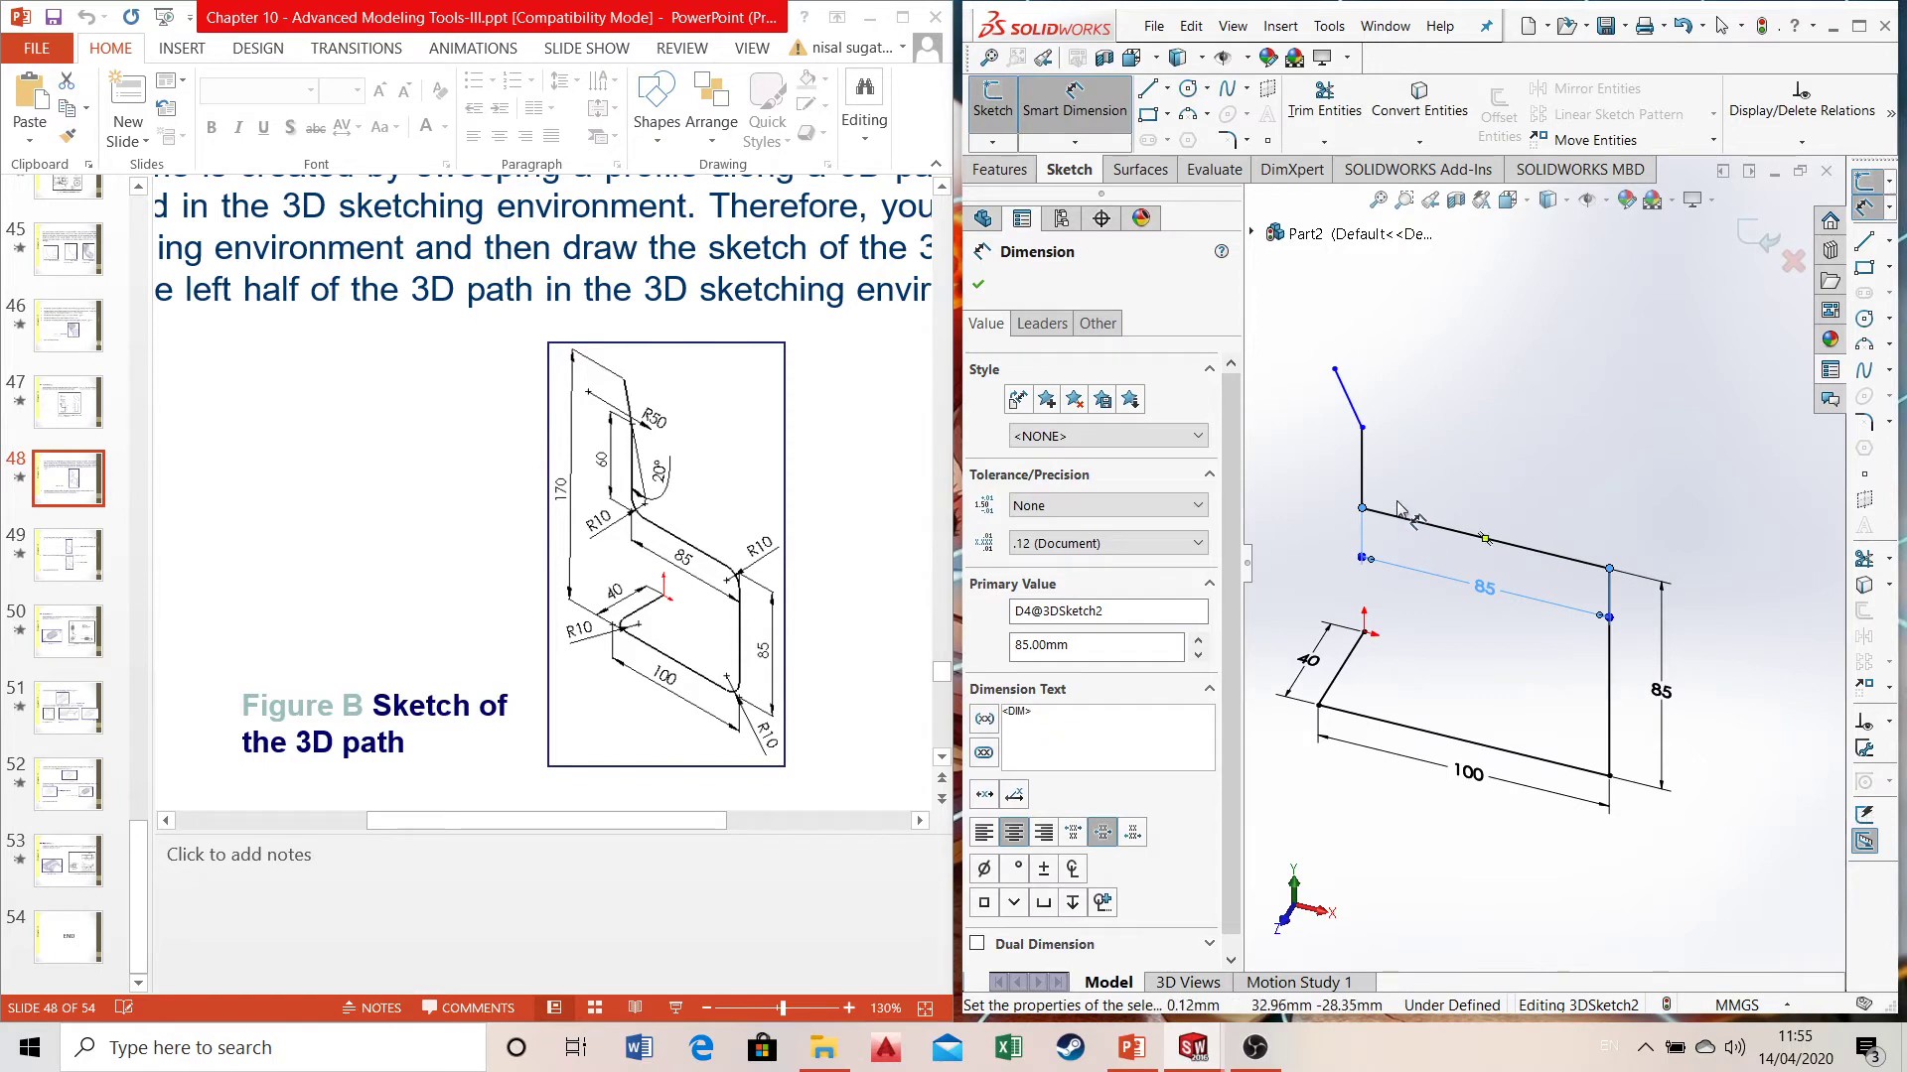
- Dimension the vertical backrest line to 60 mm
click(1352, 462)
click(1325, 469)
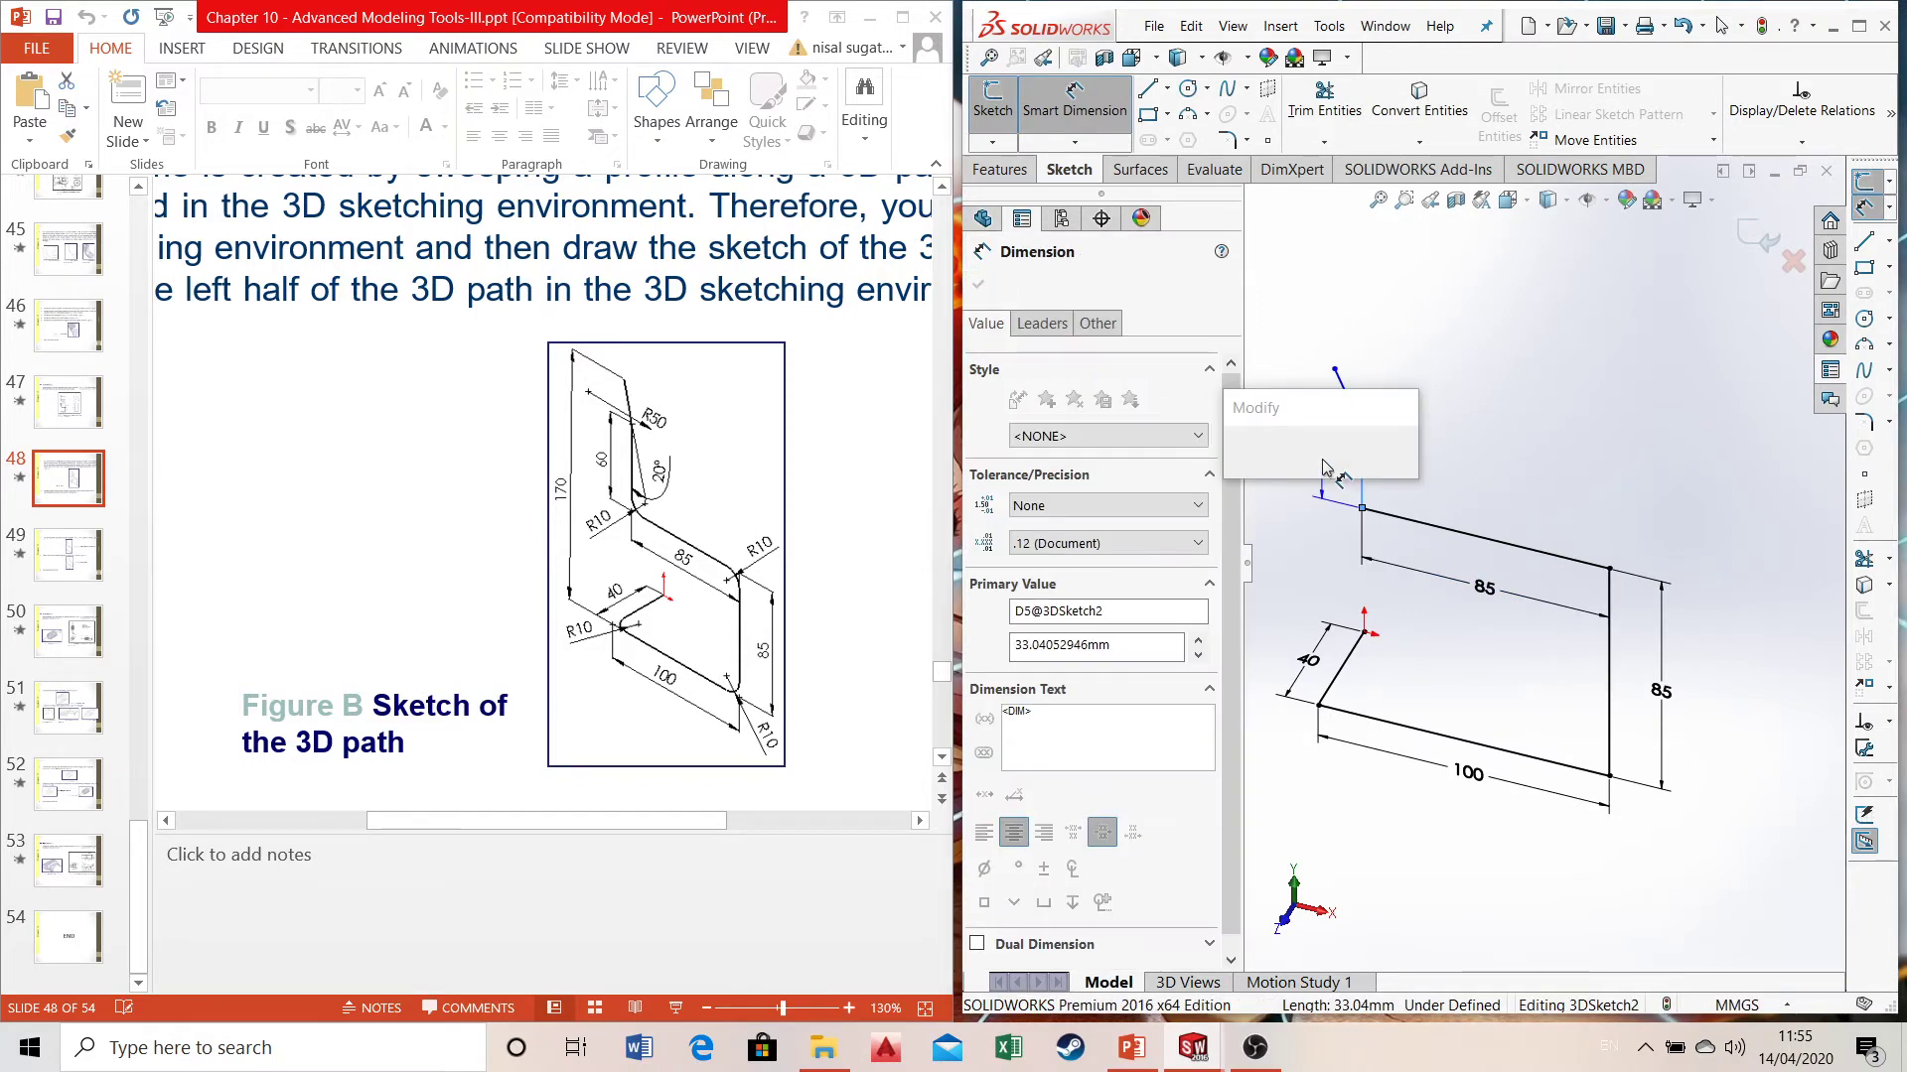
text(60)
key(Return)
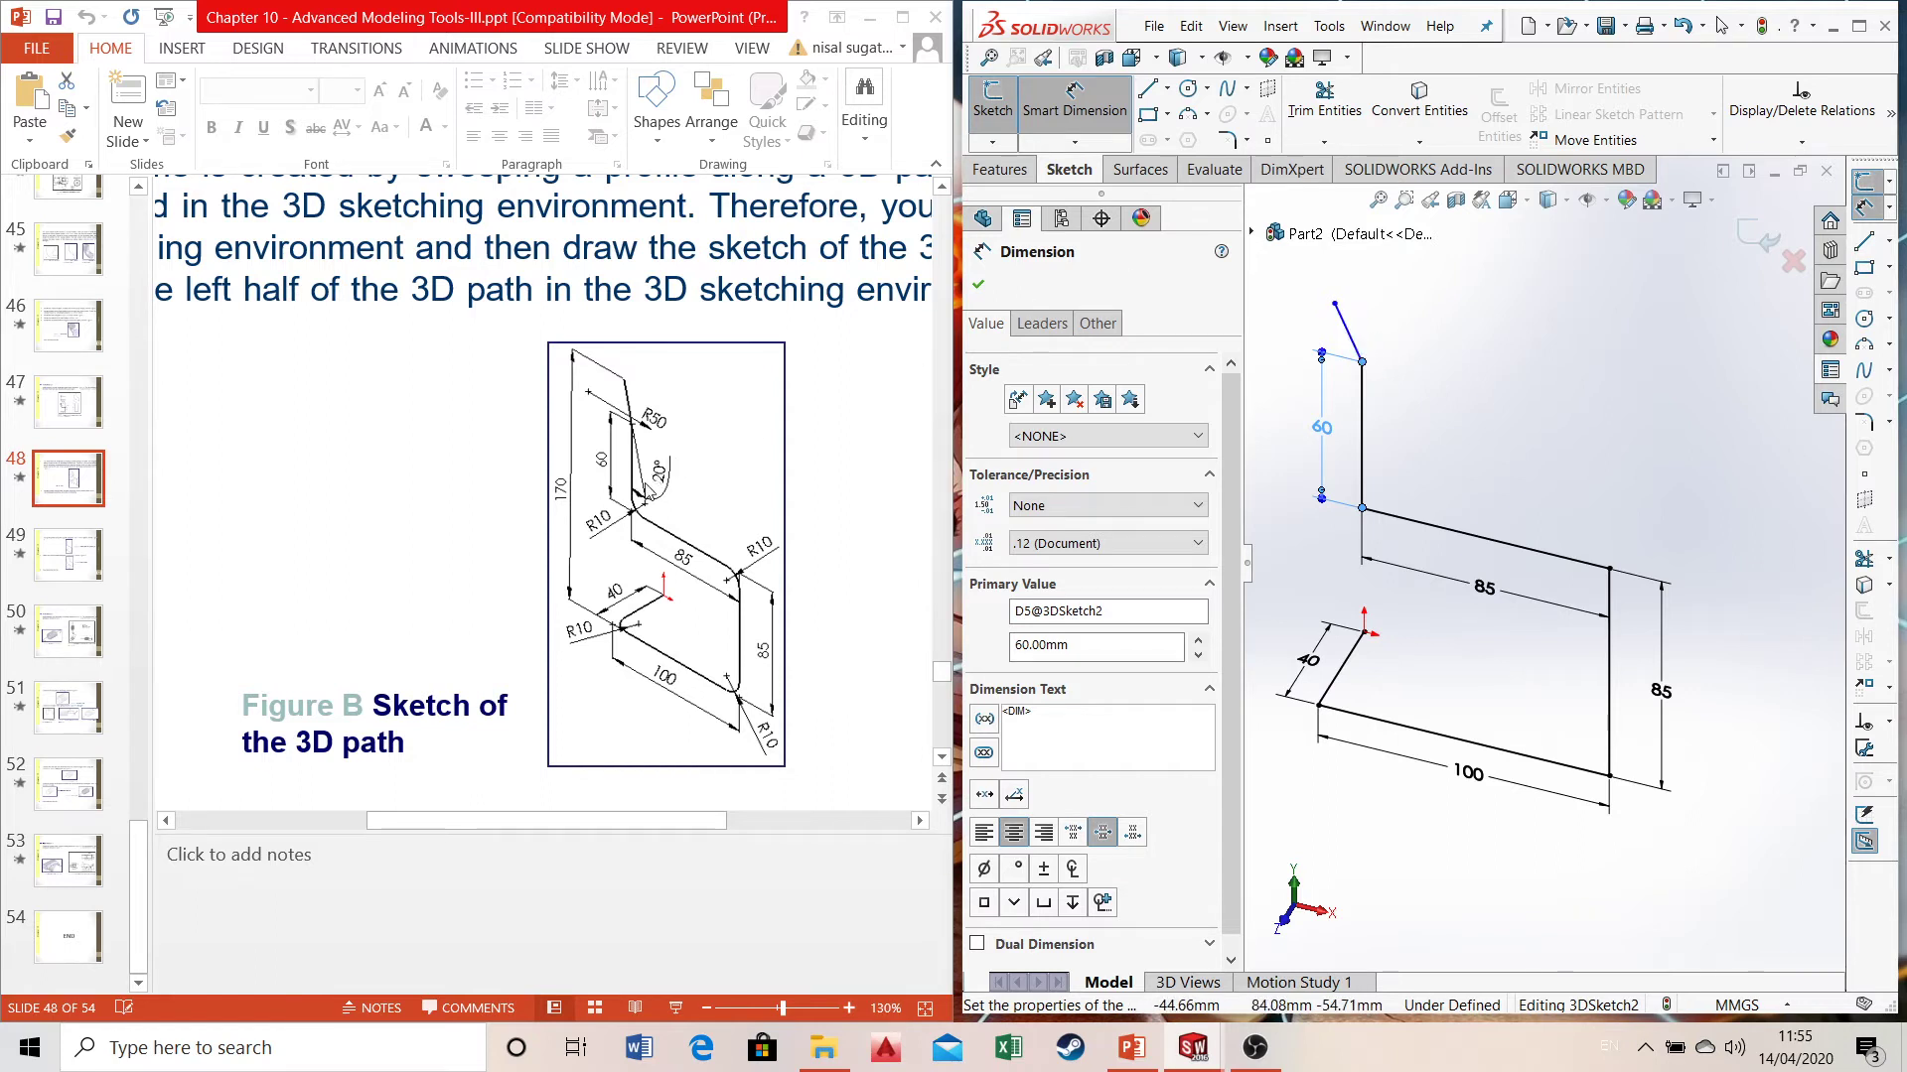
click(1167, 90)
click(1206, 129)
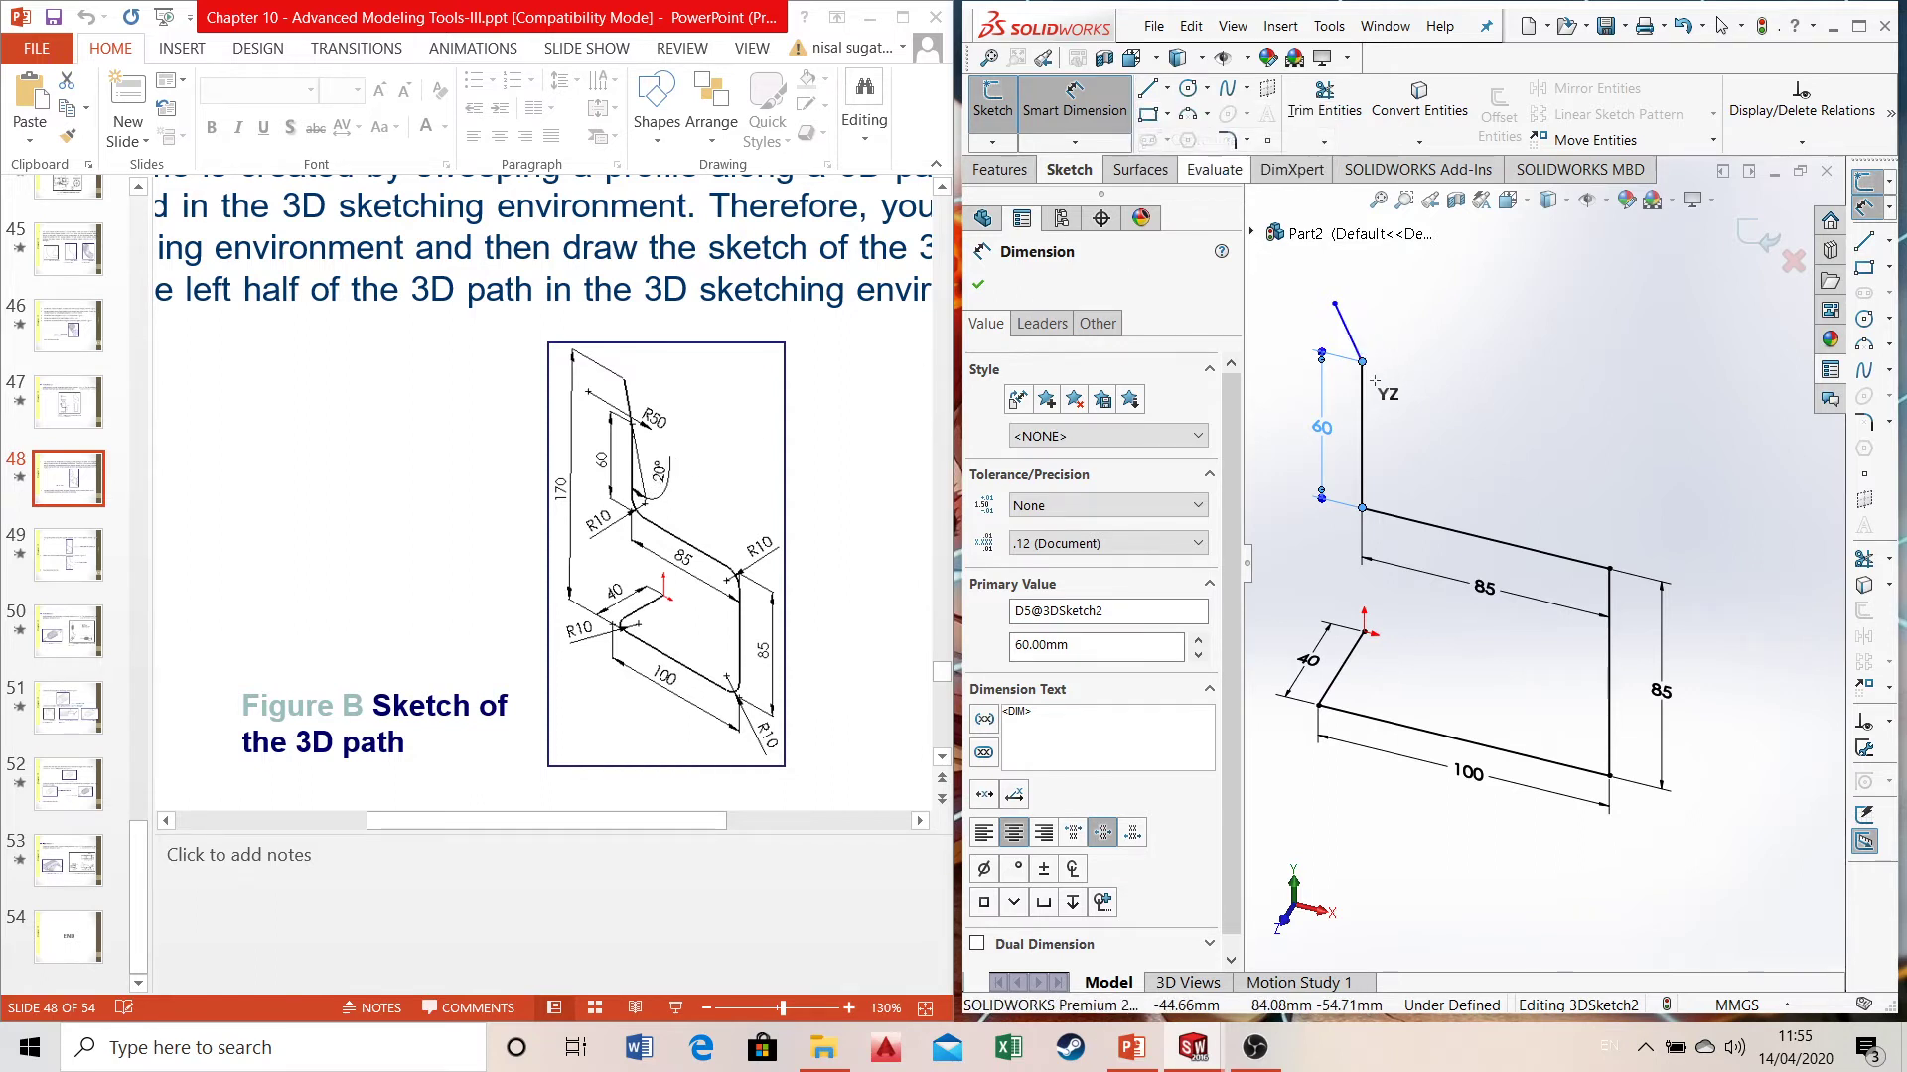
key(Escape)
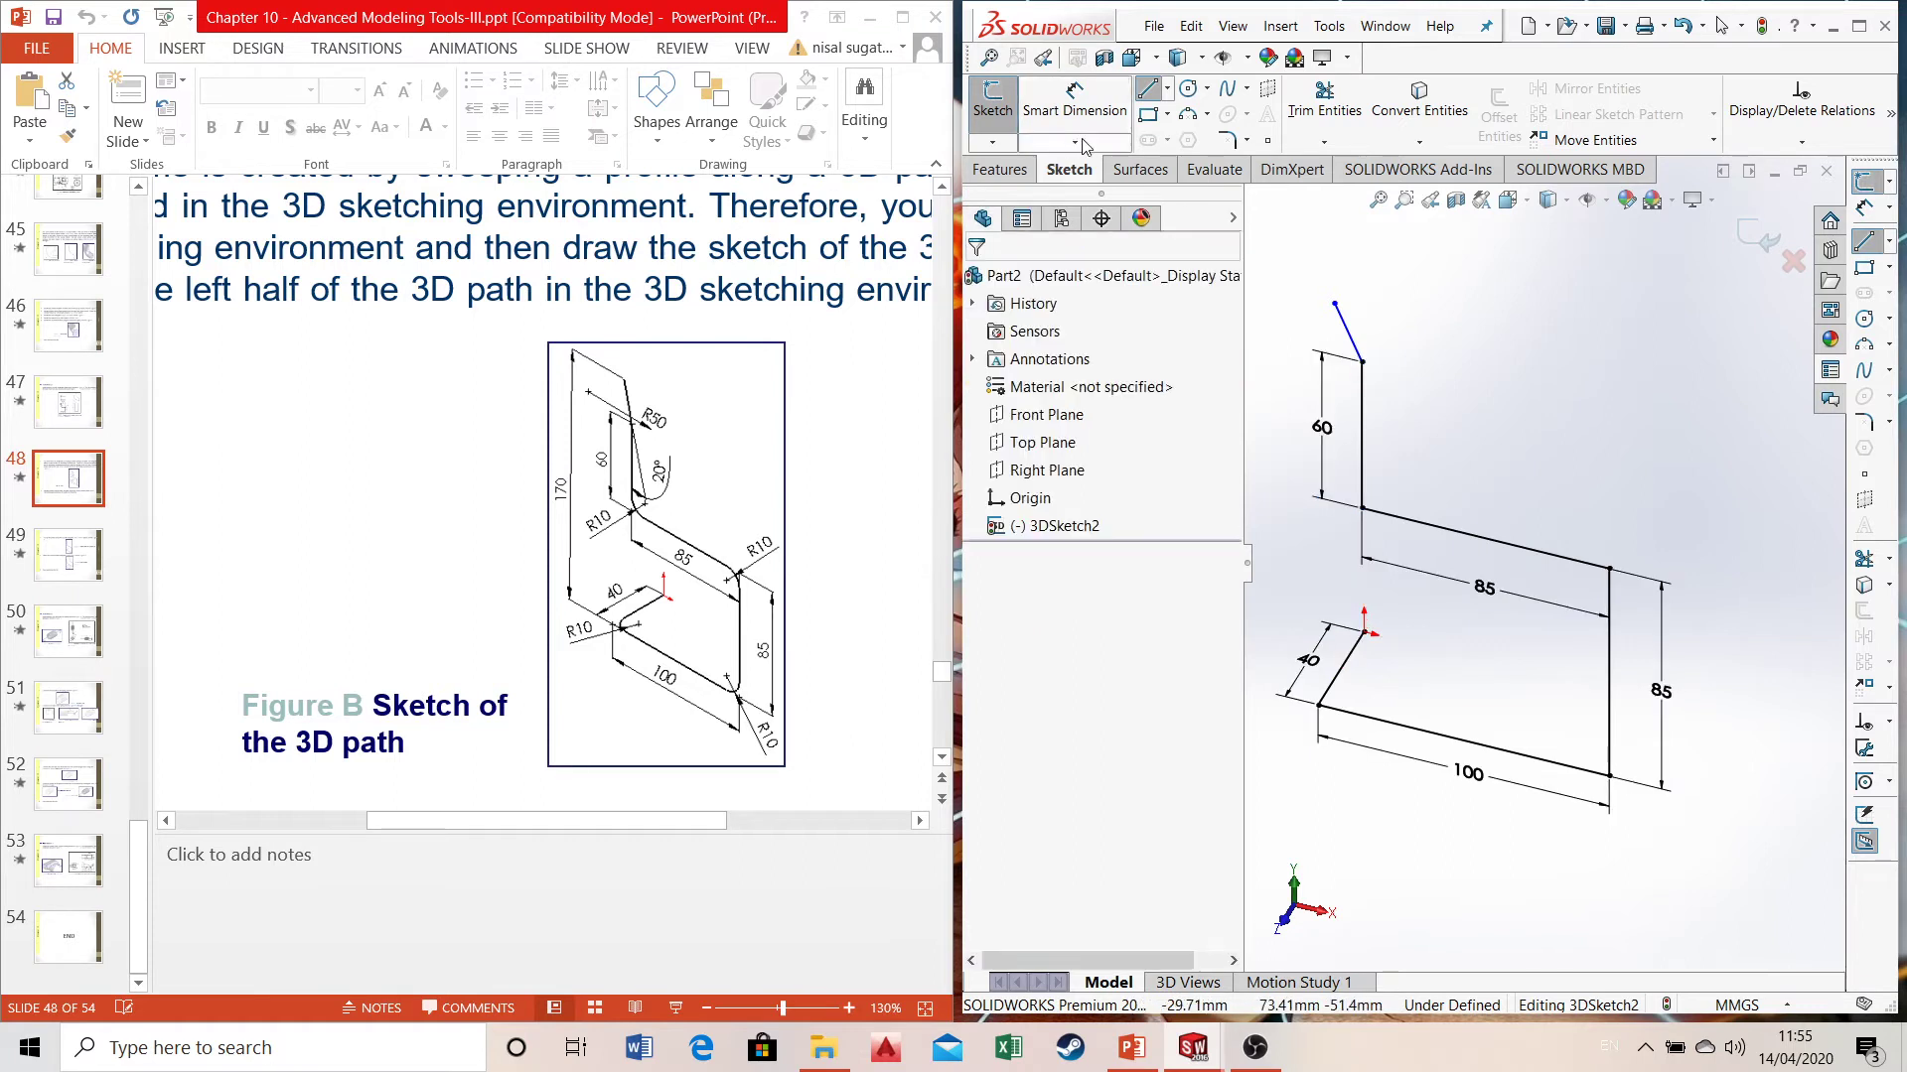
click(1082, 117)
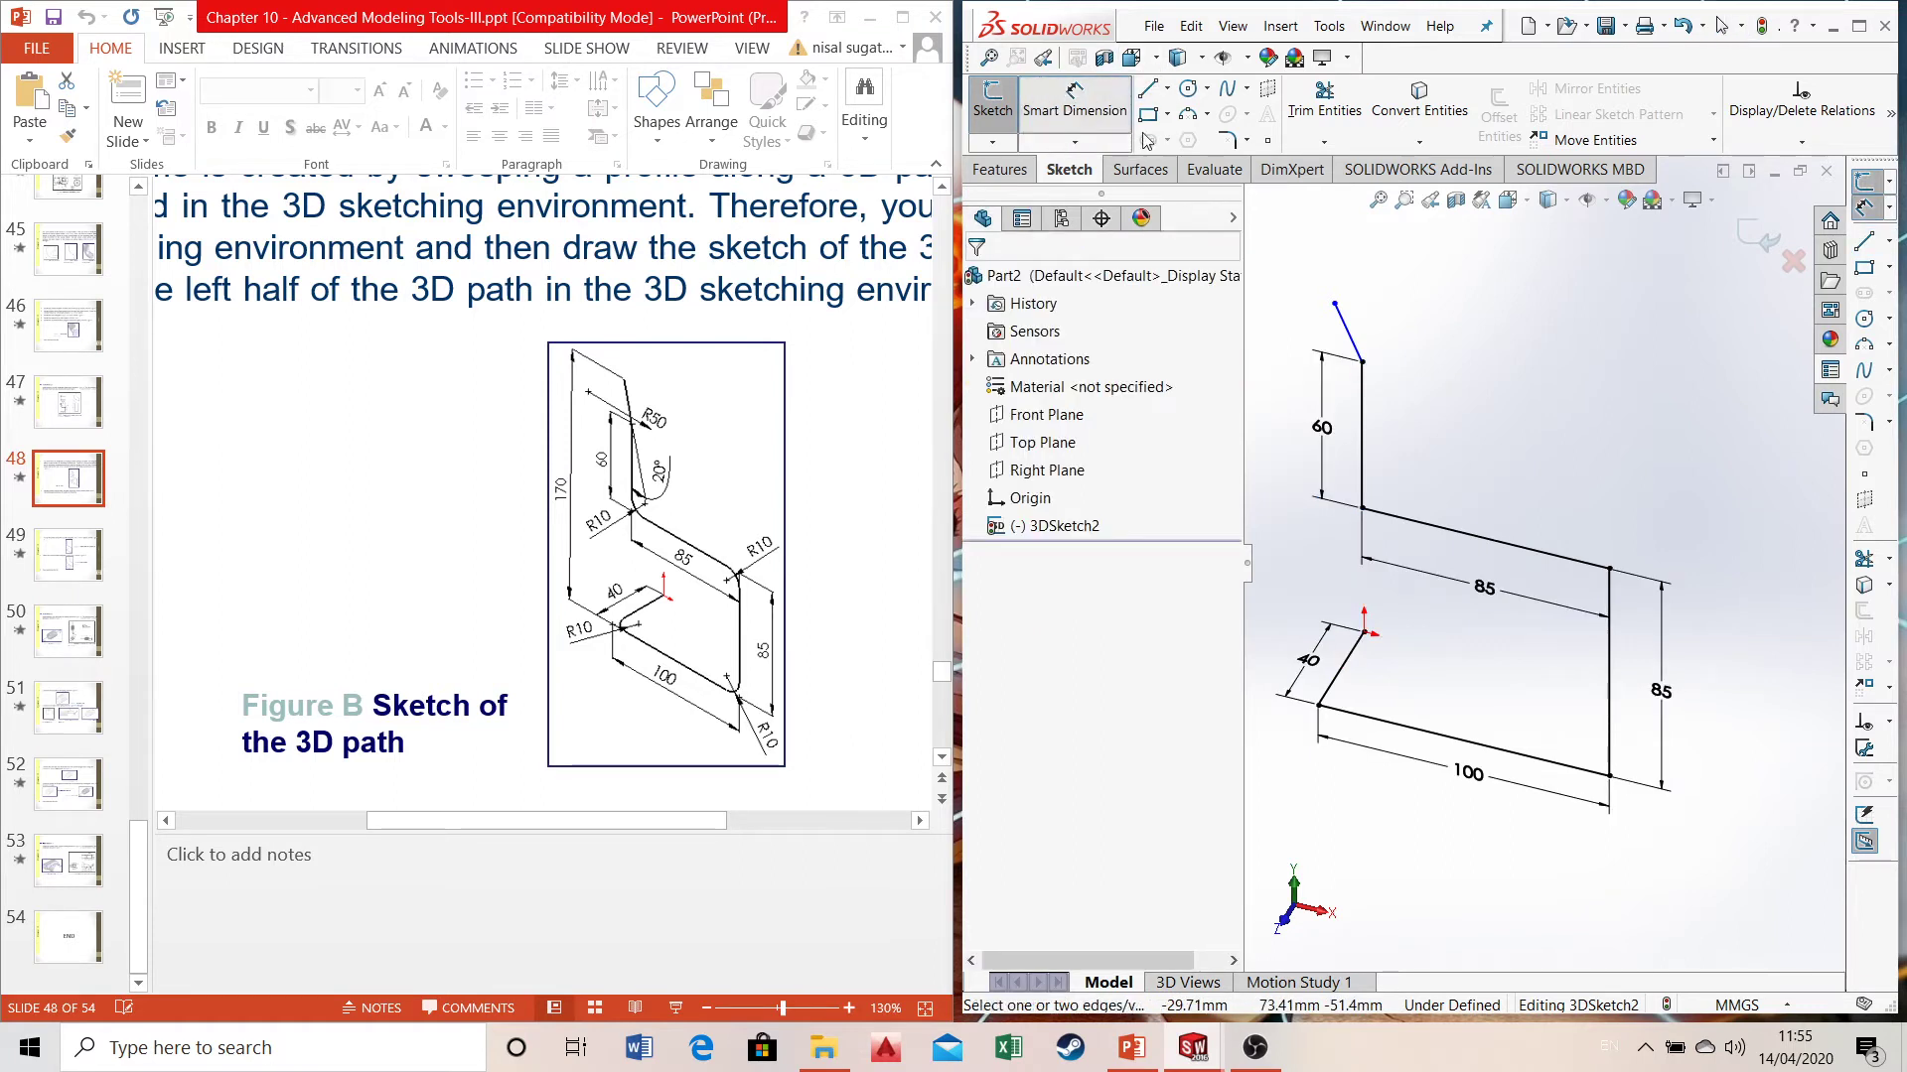
click(1348, 333)
click(1362, 402)
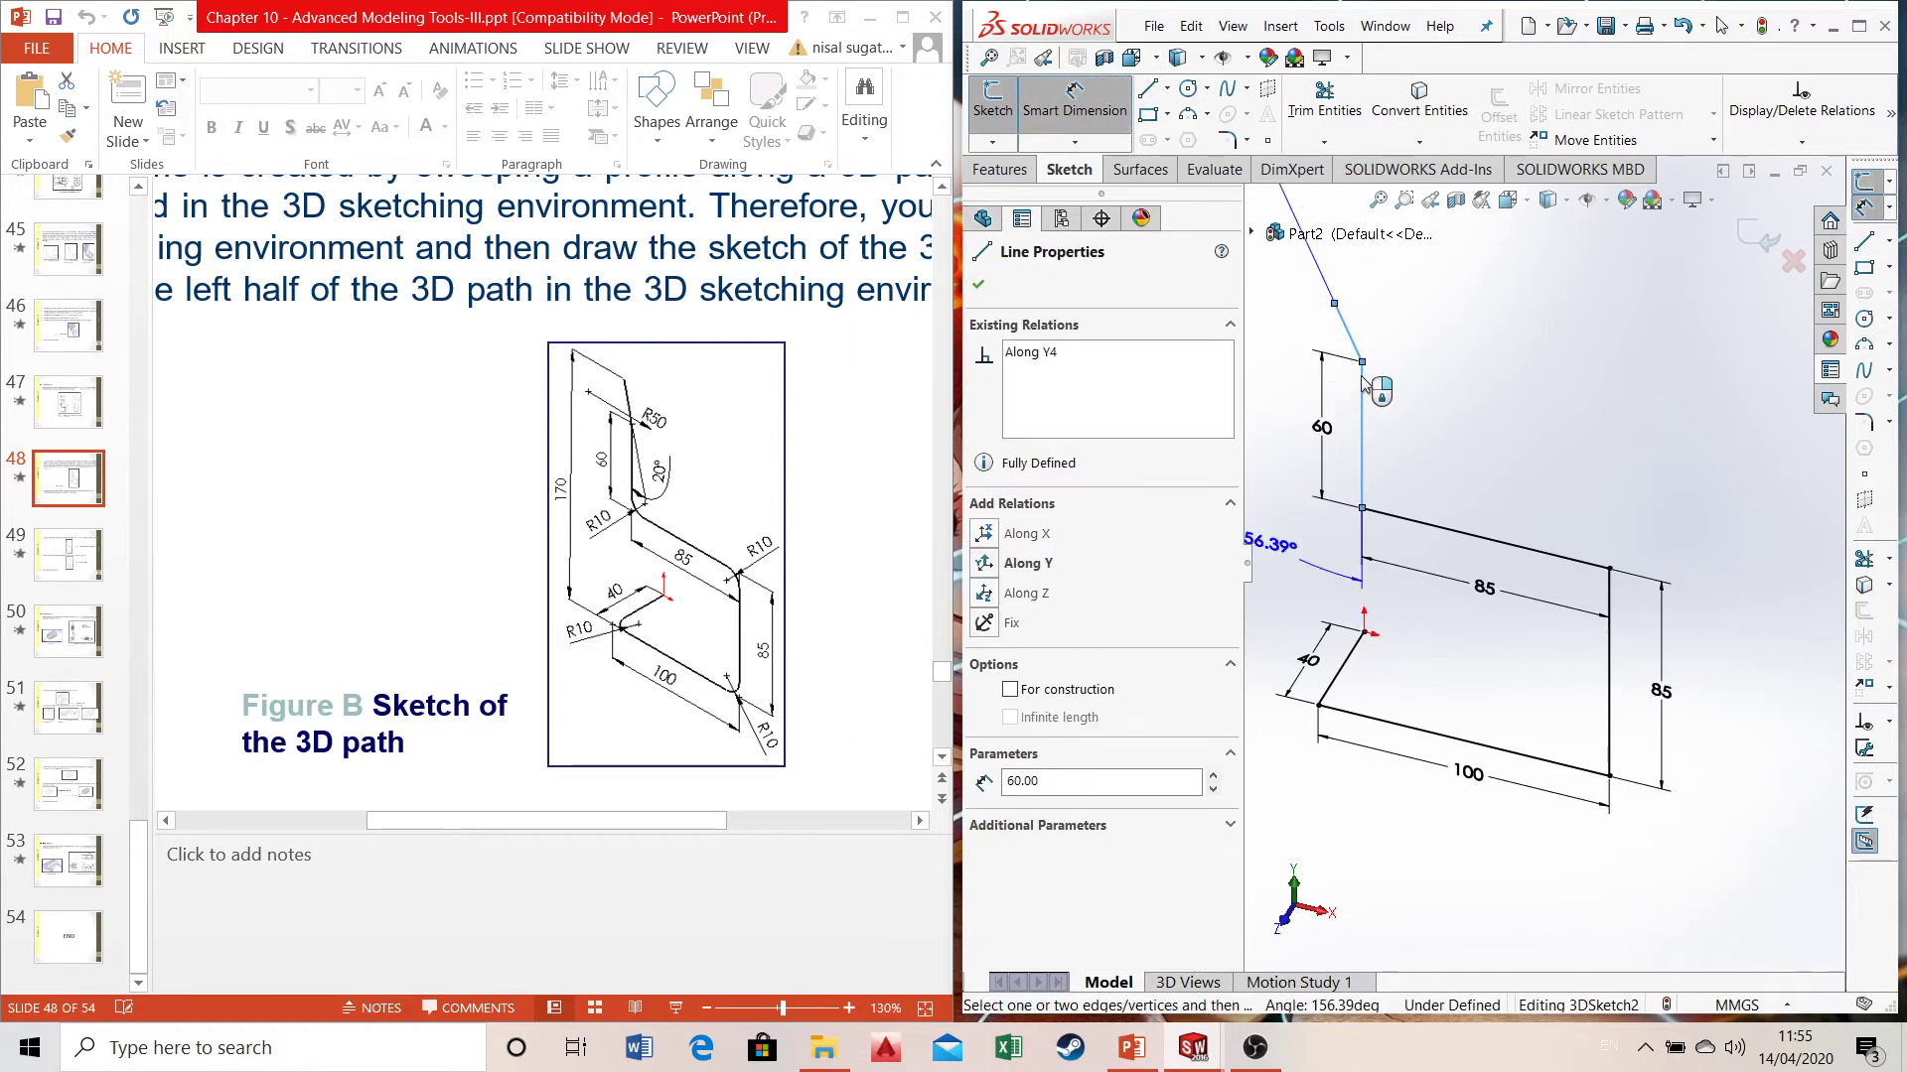
click(1343, 315)
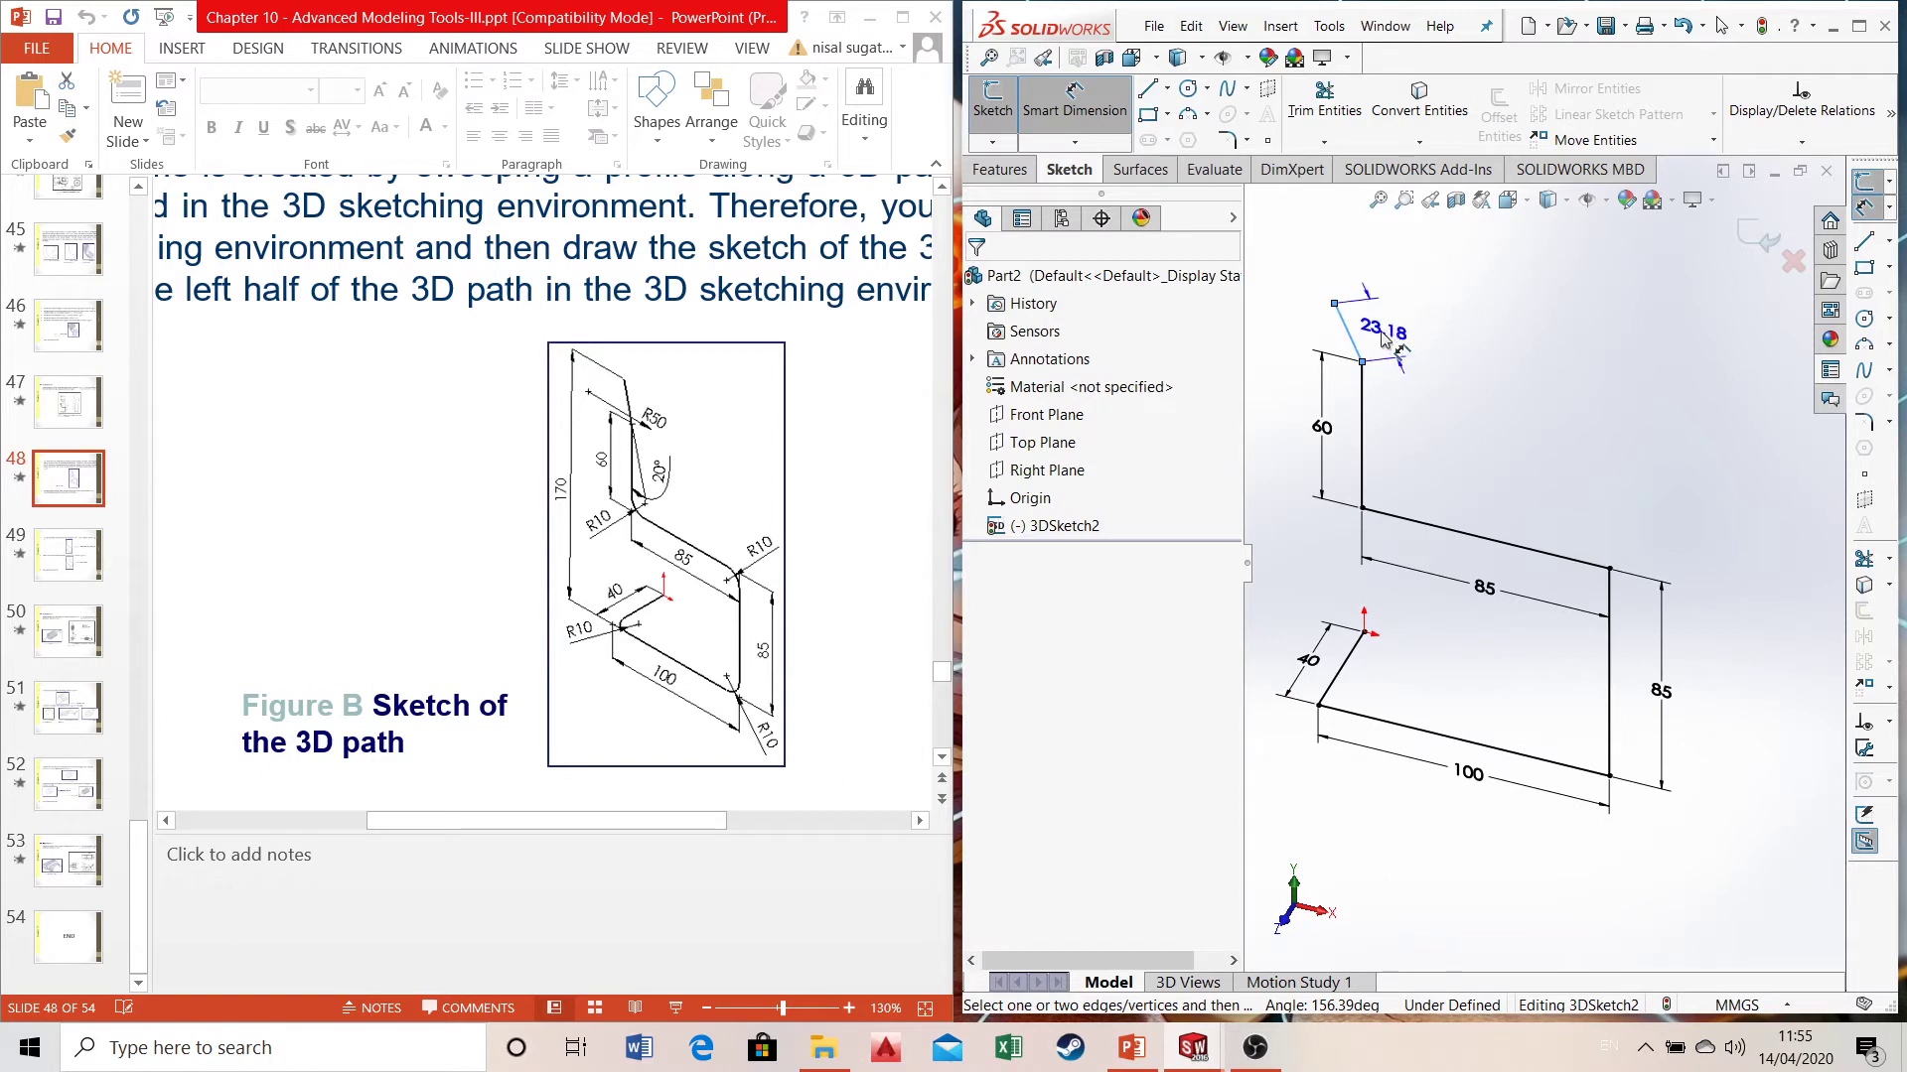
click(1361, 380)
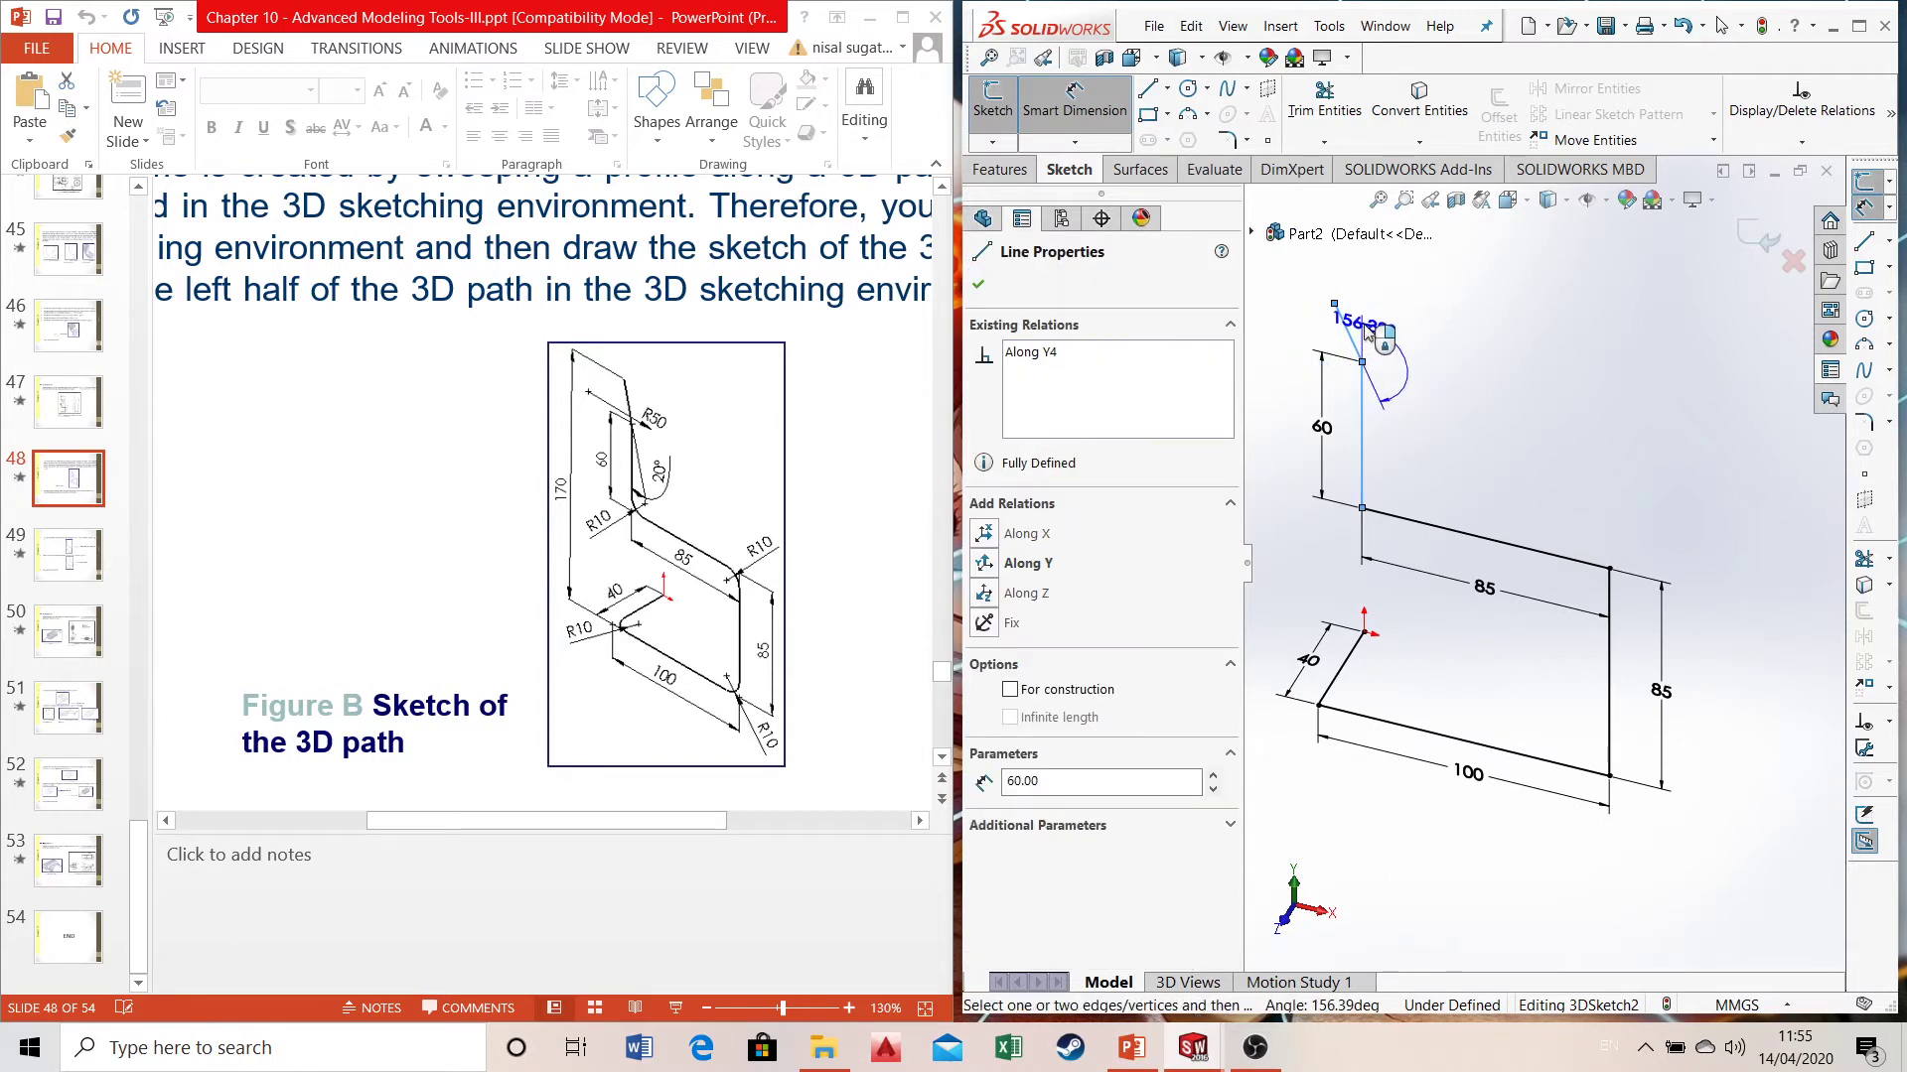
click(1345, 318)
- Draw a vertical centerline about 40 mm long upward from the upper end of the 60 mm backrest line
click(1168, 88)
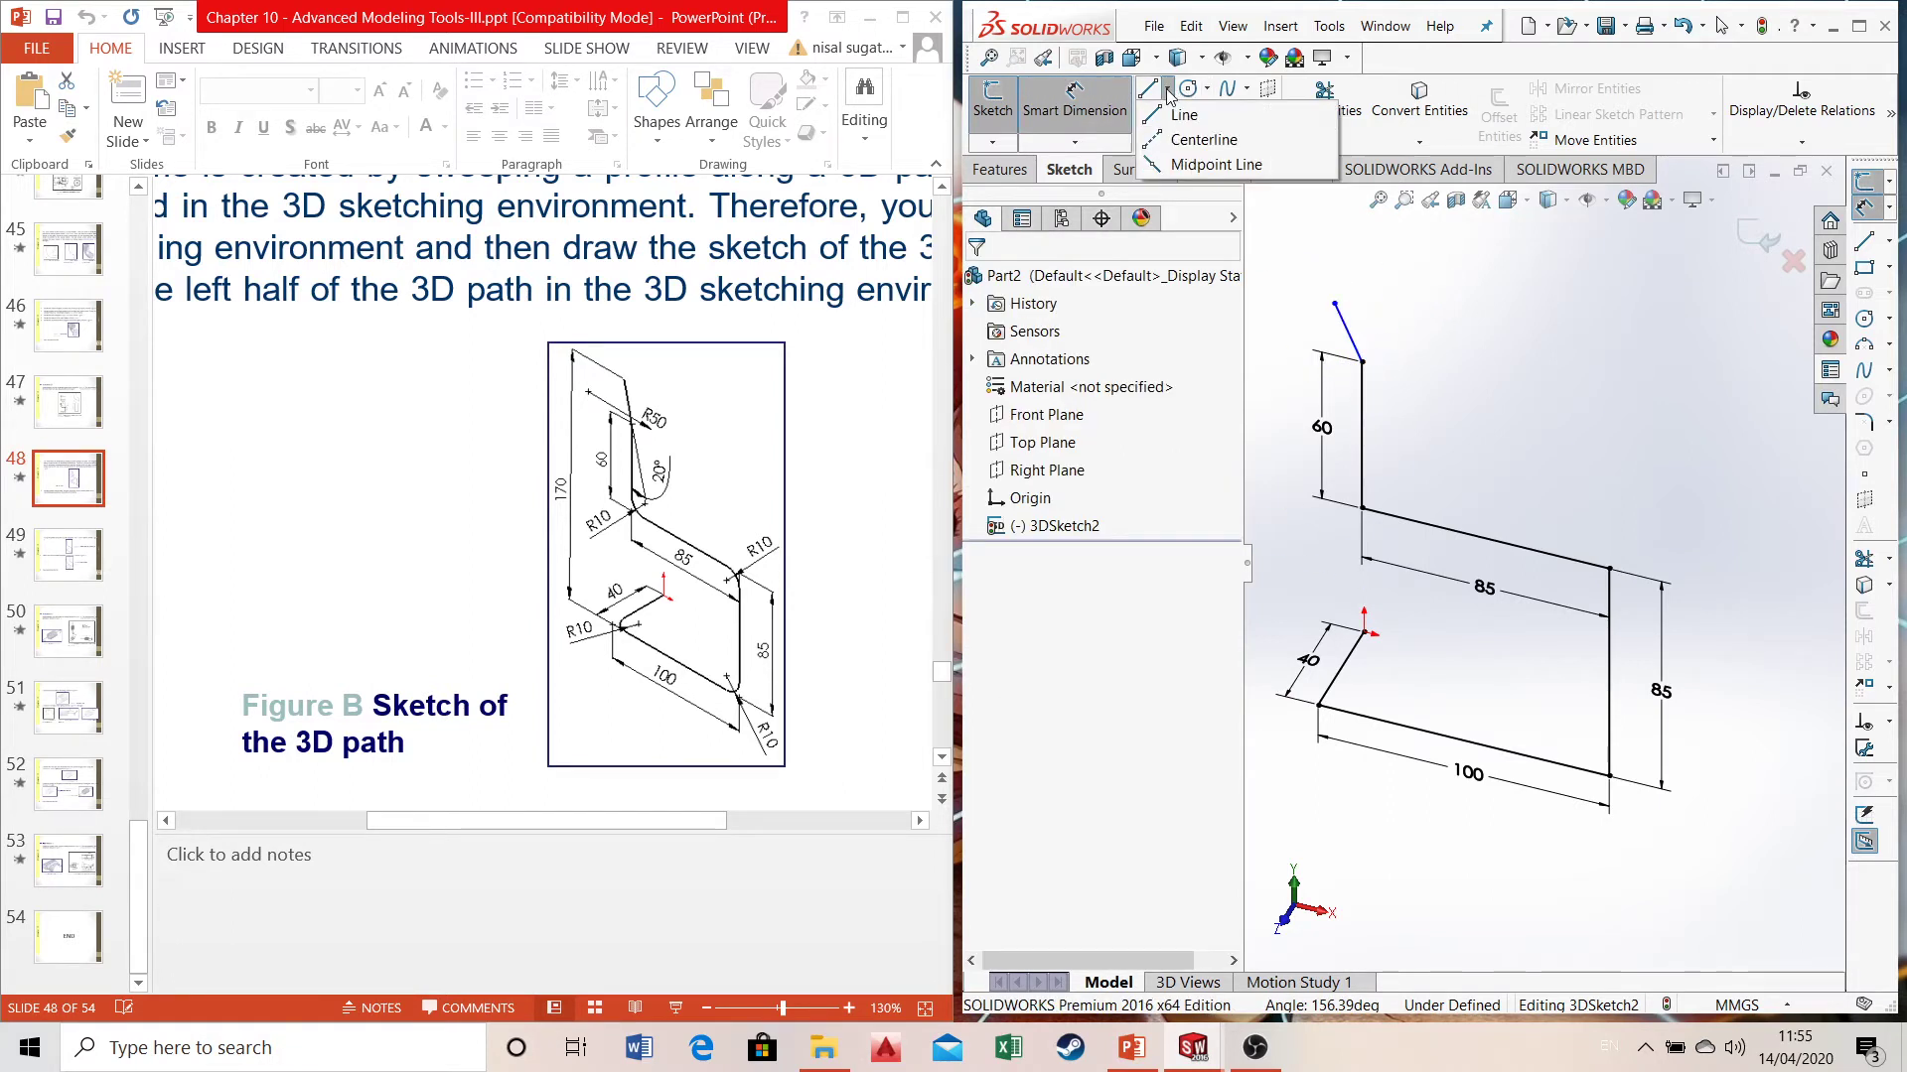
click(1180, 144)
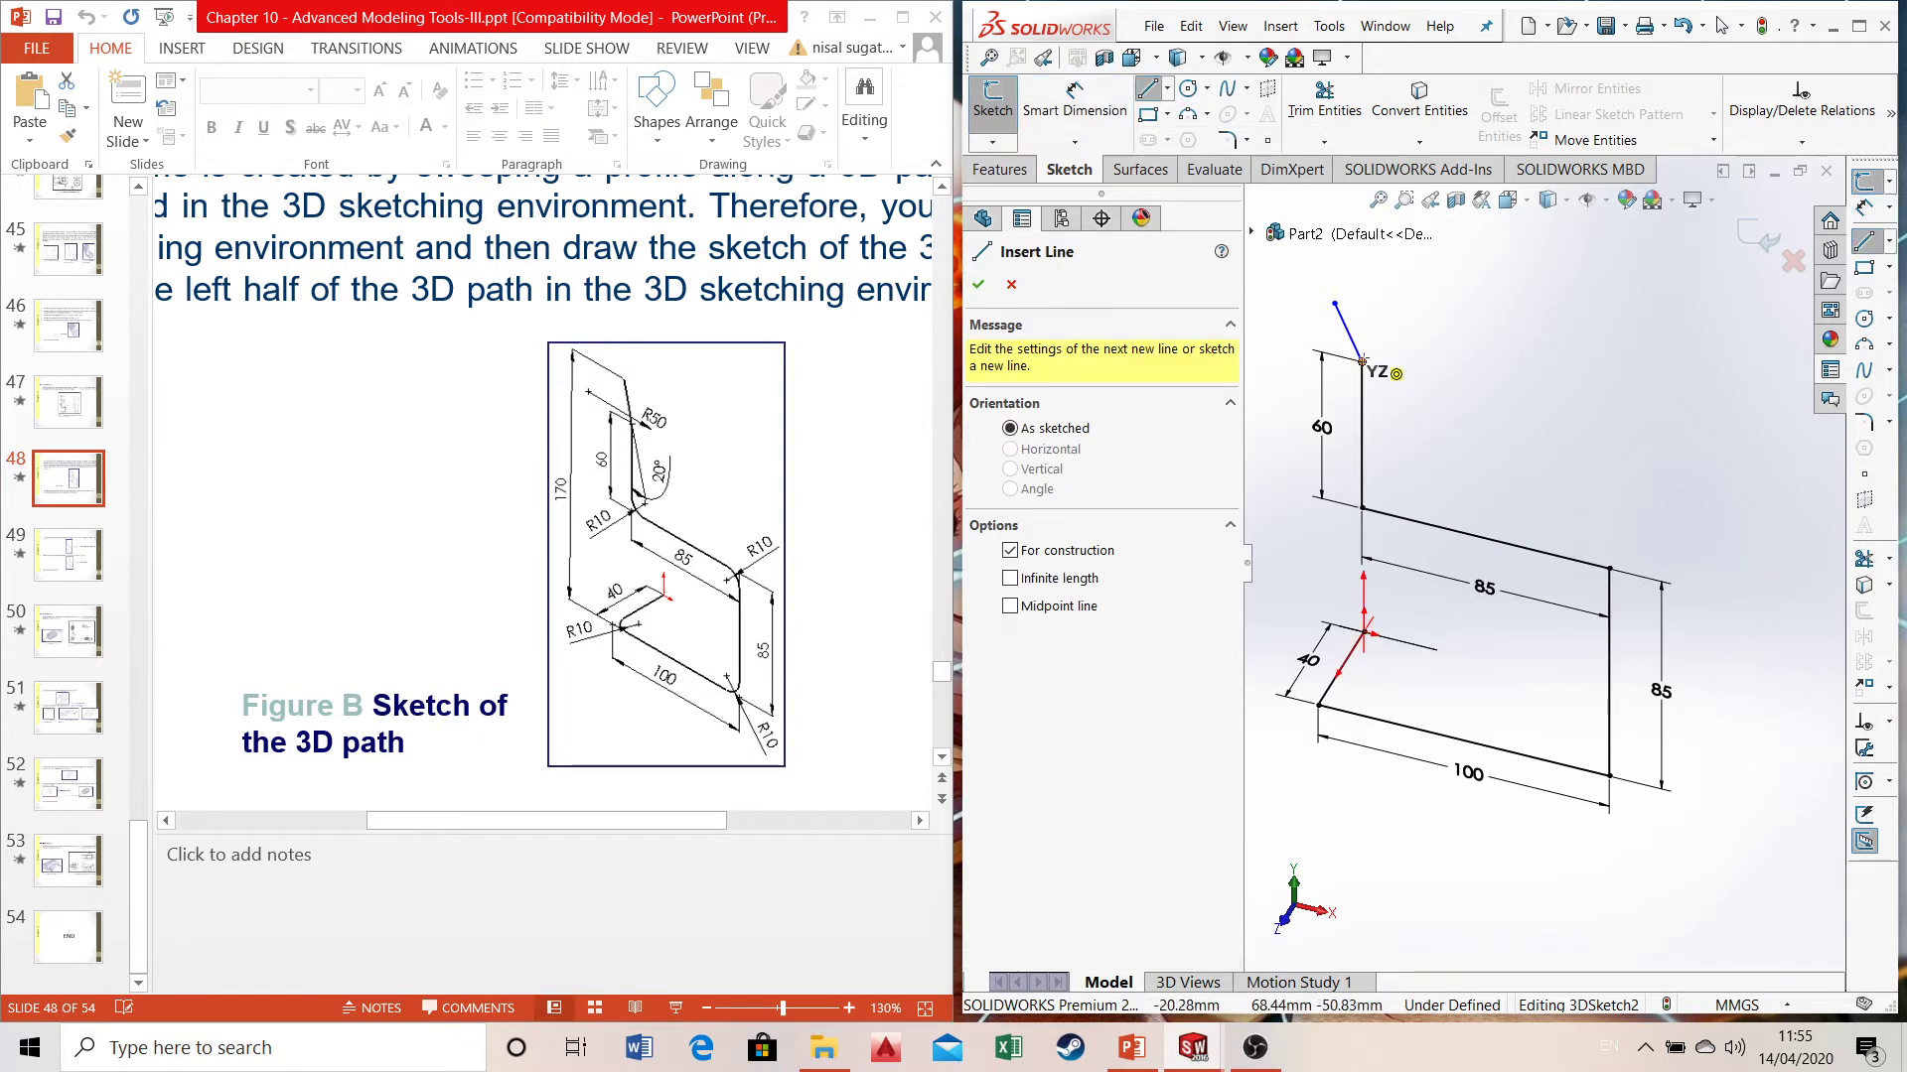
click(1363, 360)
click(1361, 266)
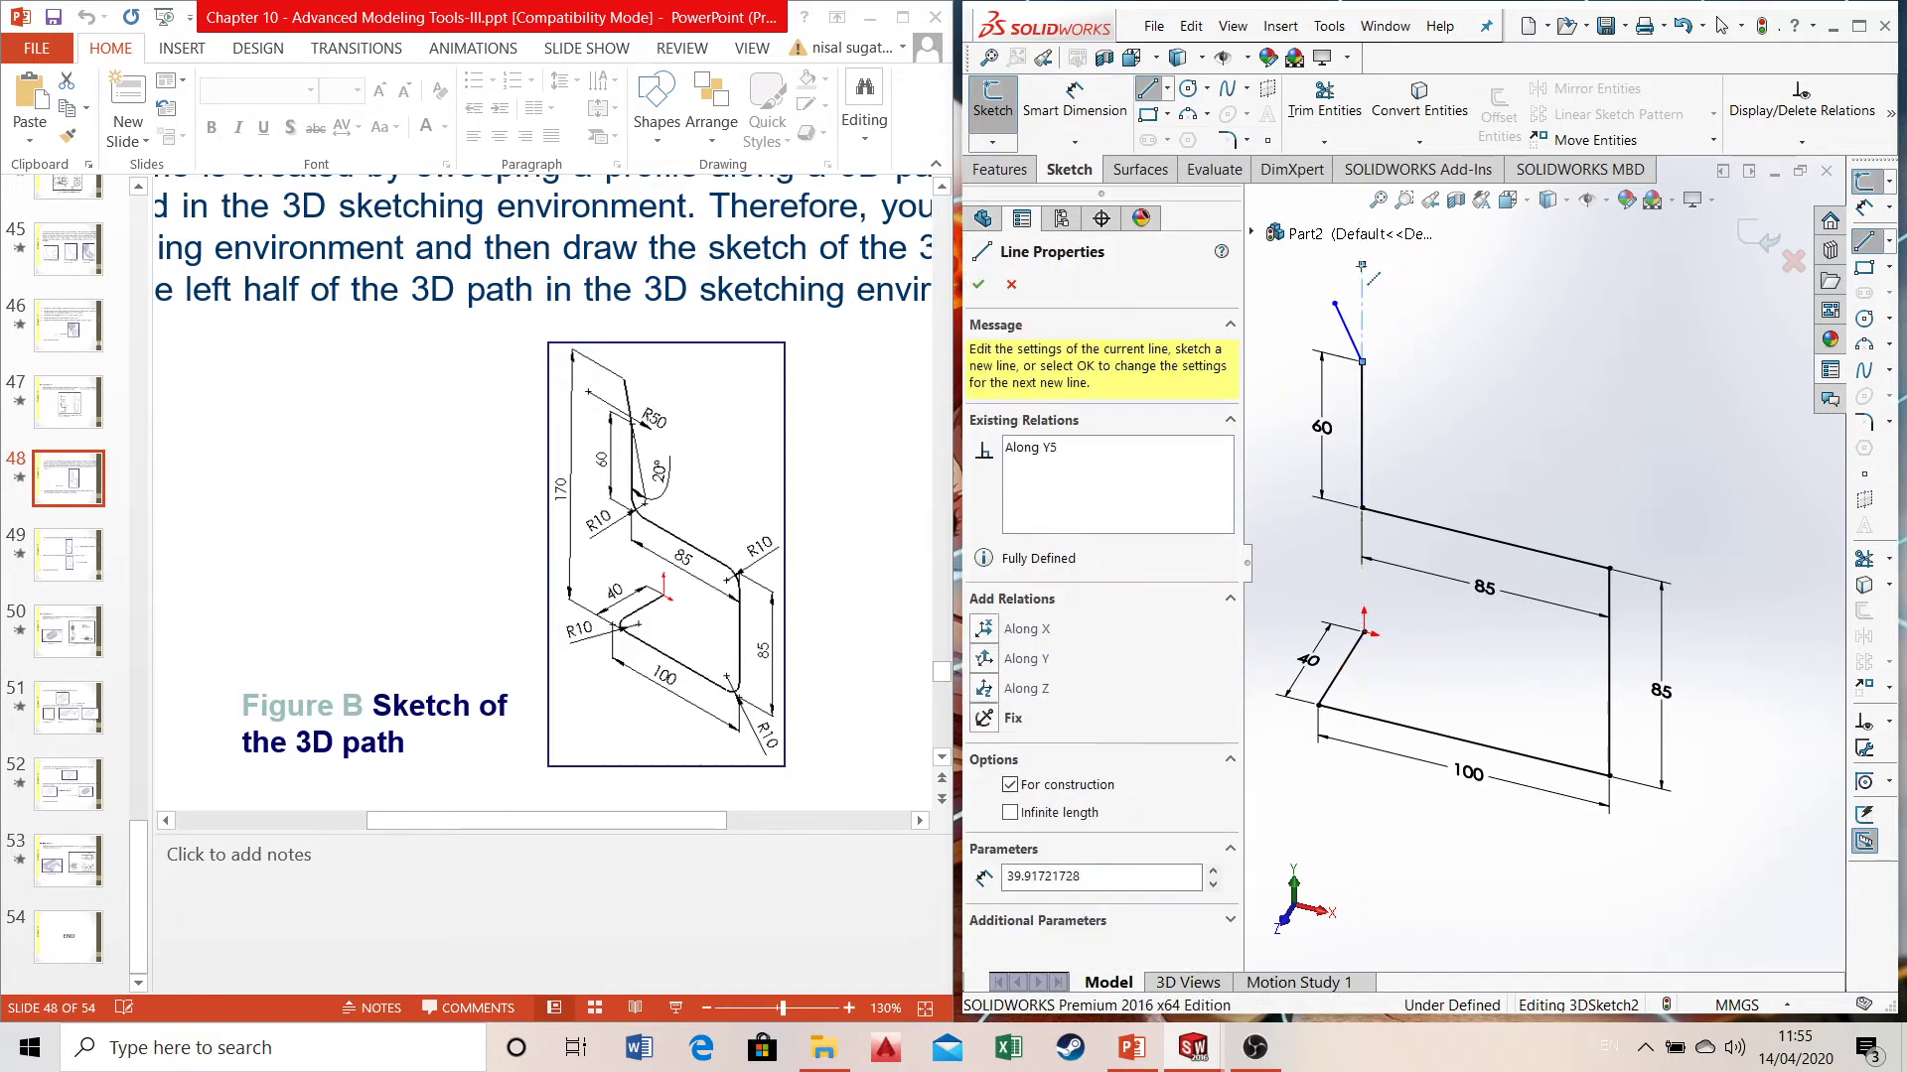
key(Escape)
key(Escape)
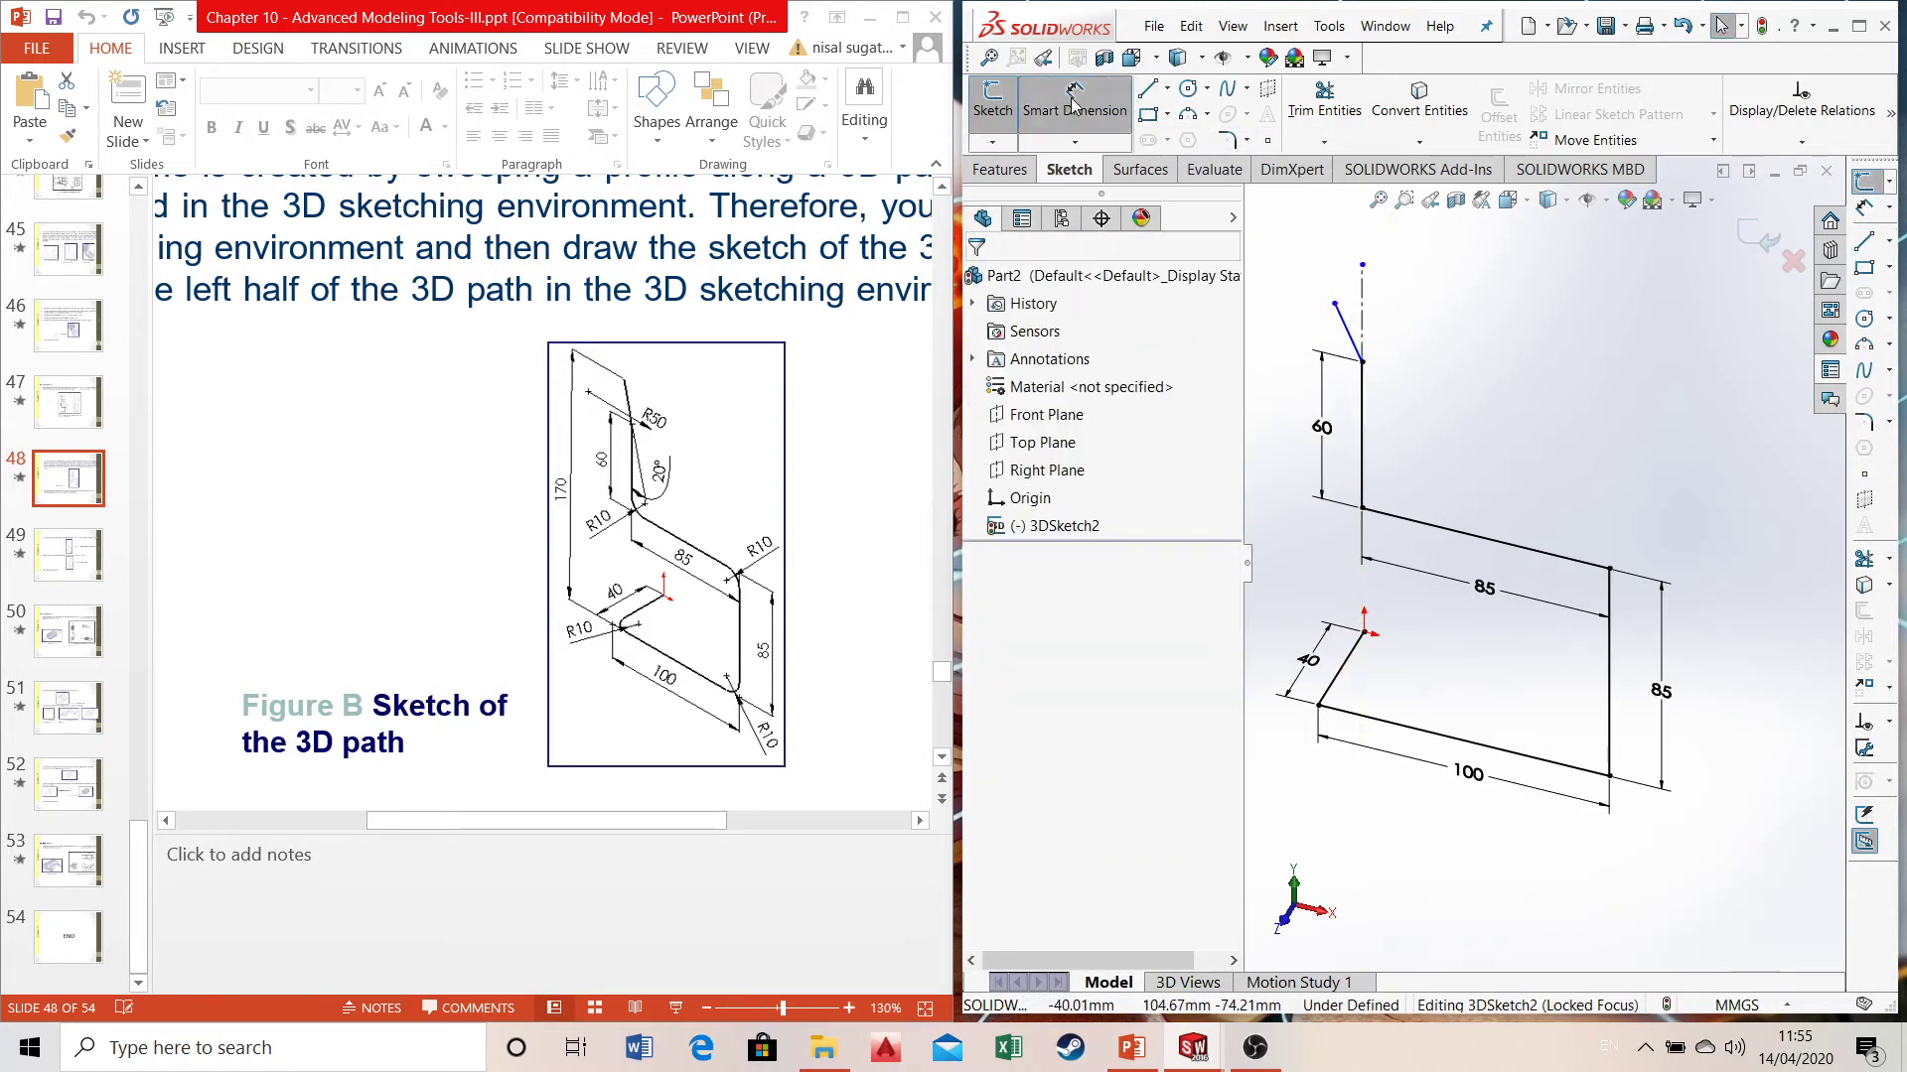
- Dimension the angle between the slanting backrest line and the vertical centerline to 20 degrees
click(1074, 103)
click(1362, 308)
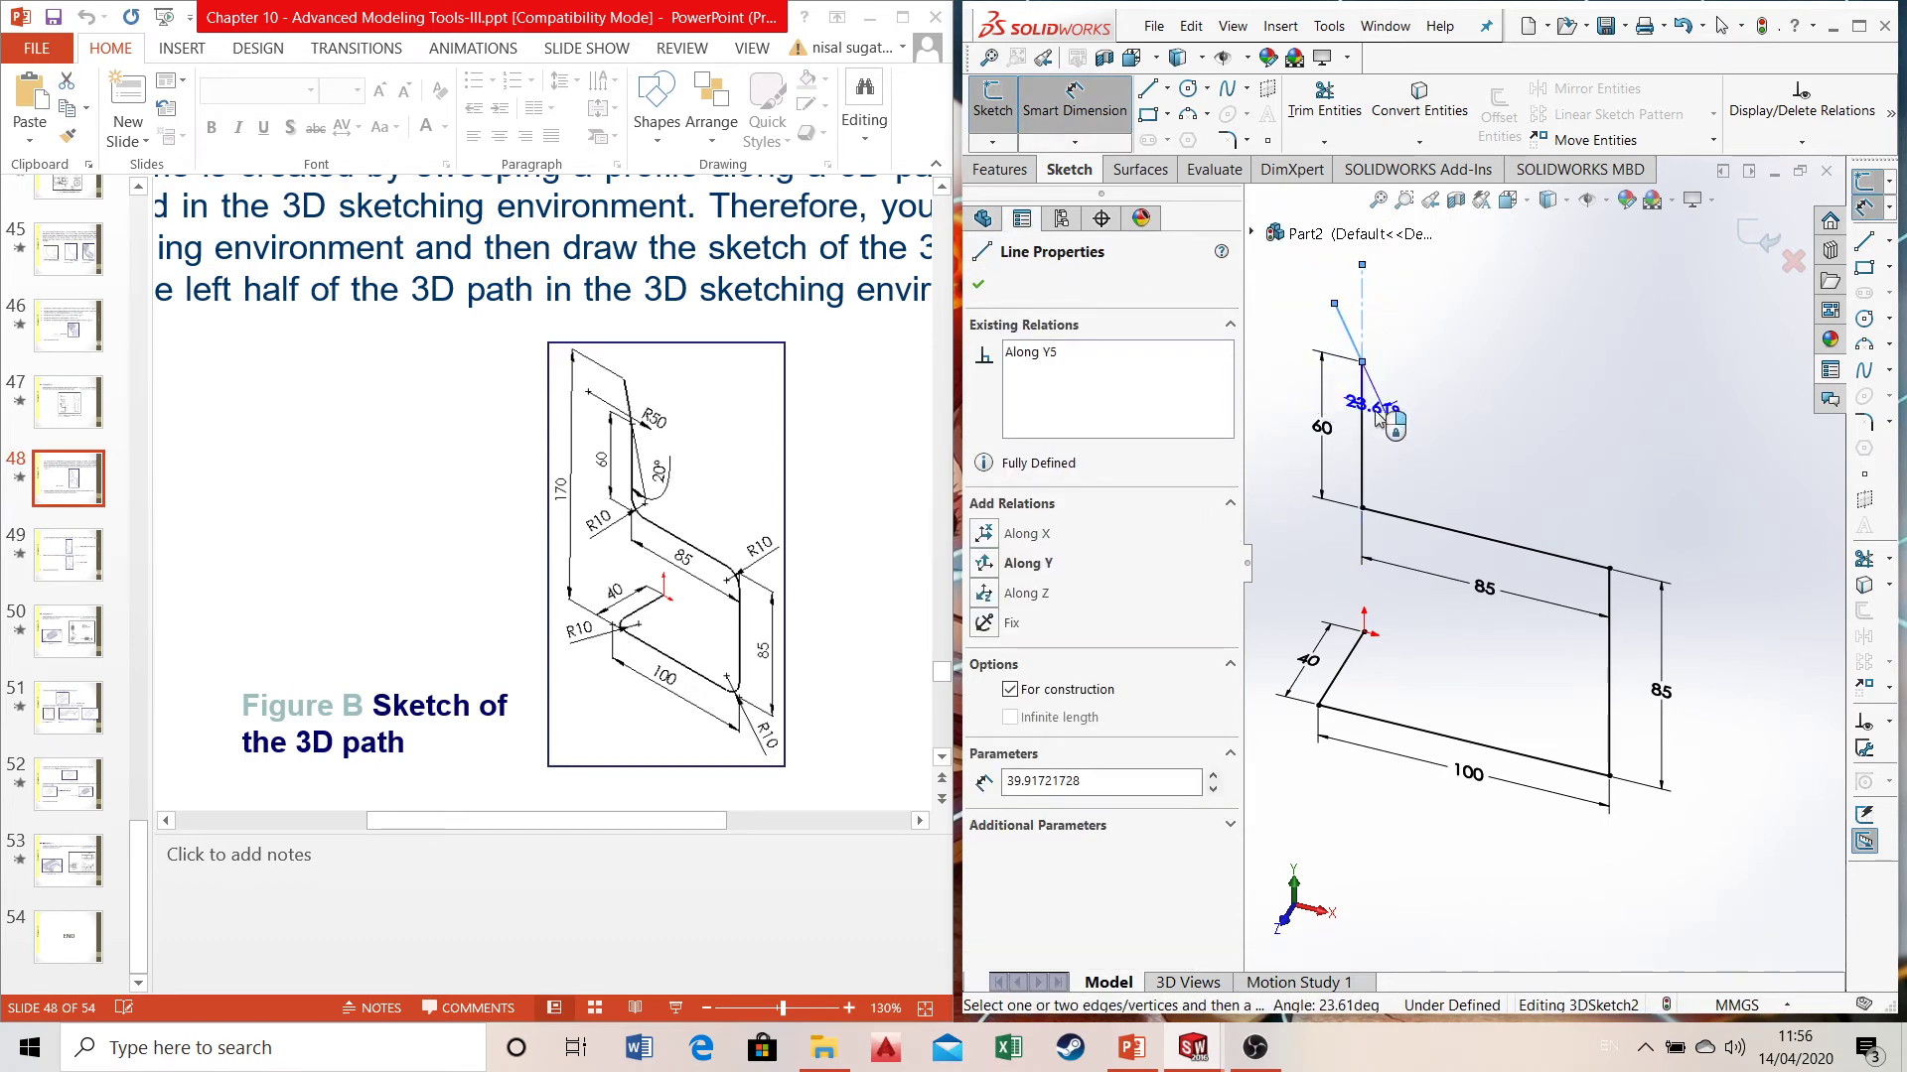
click(1391, 447)
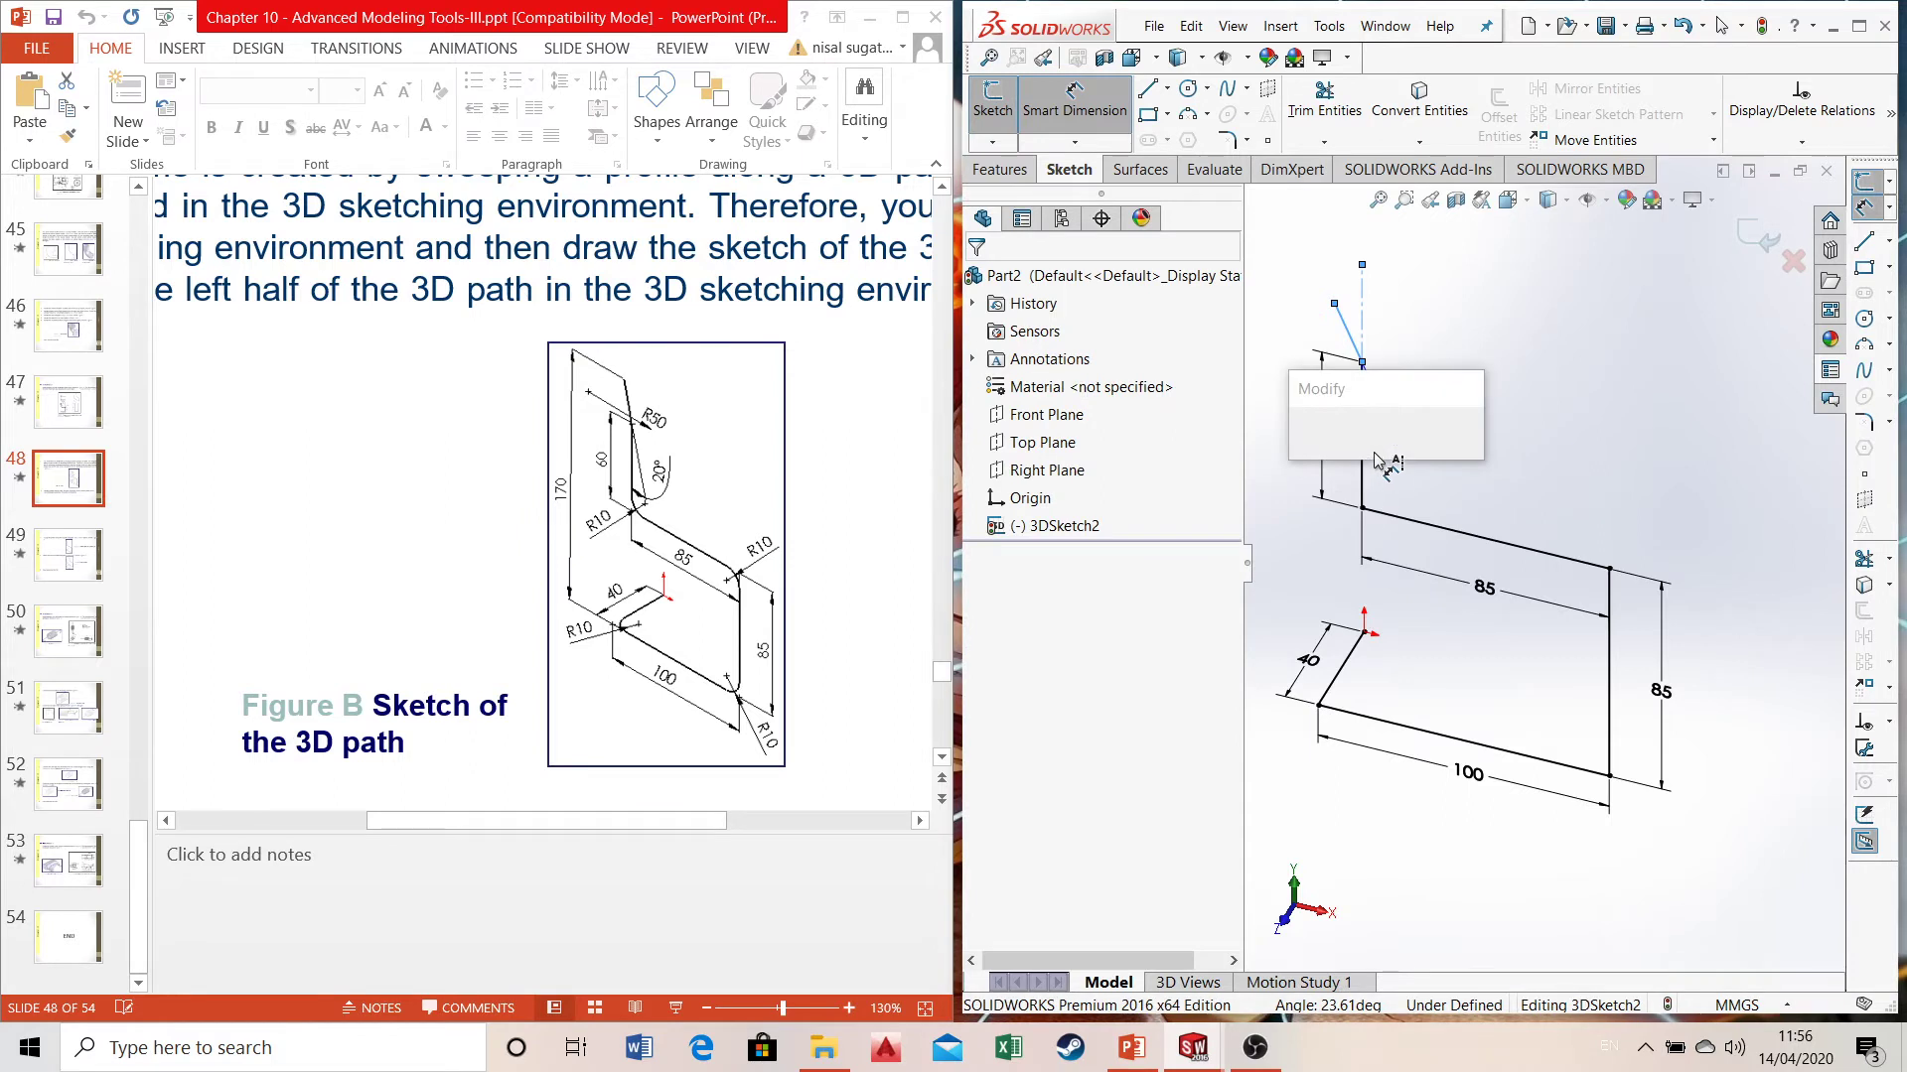
text(20)
key(Return)
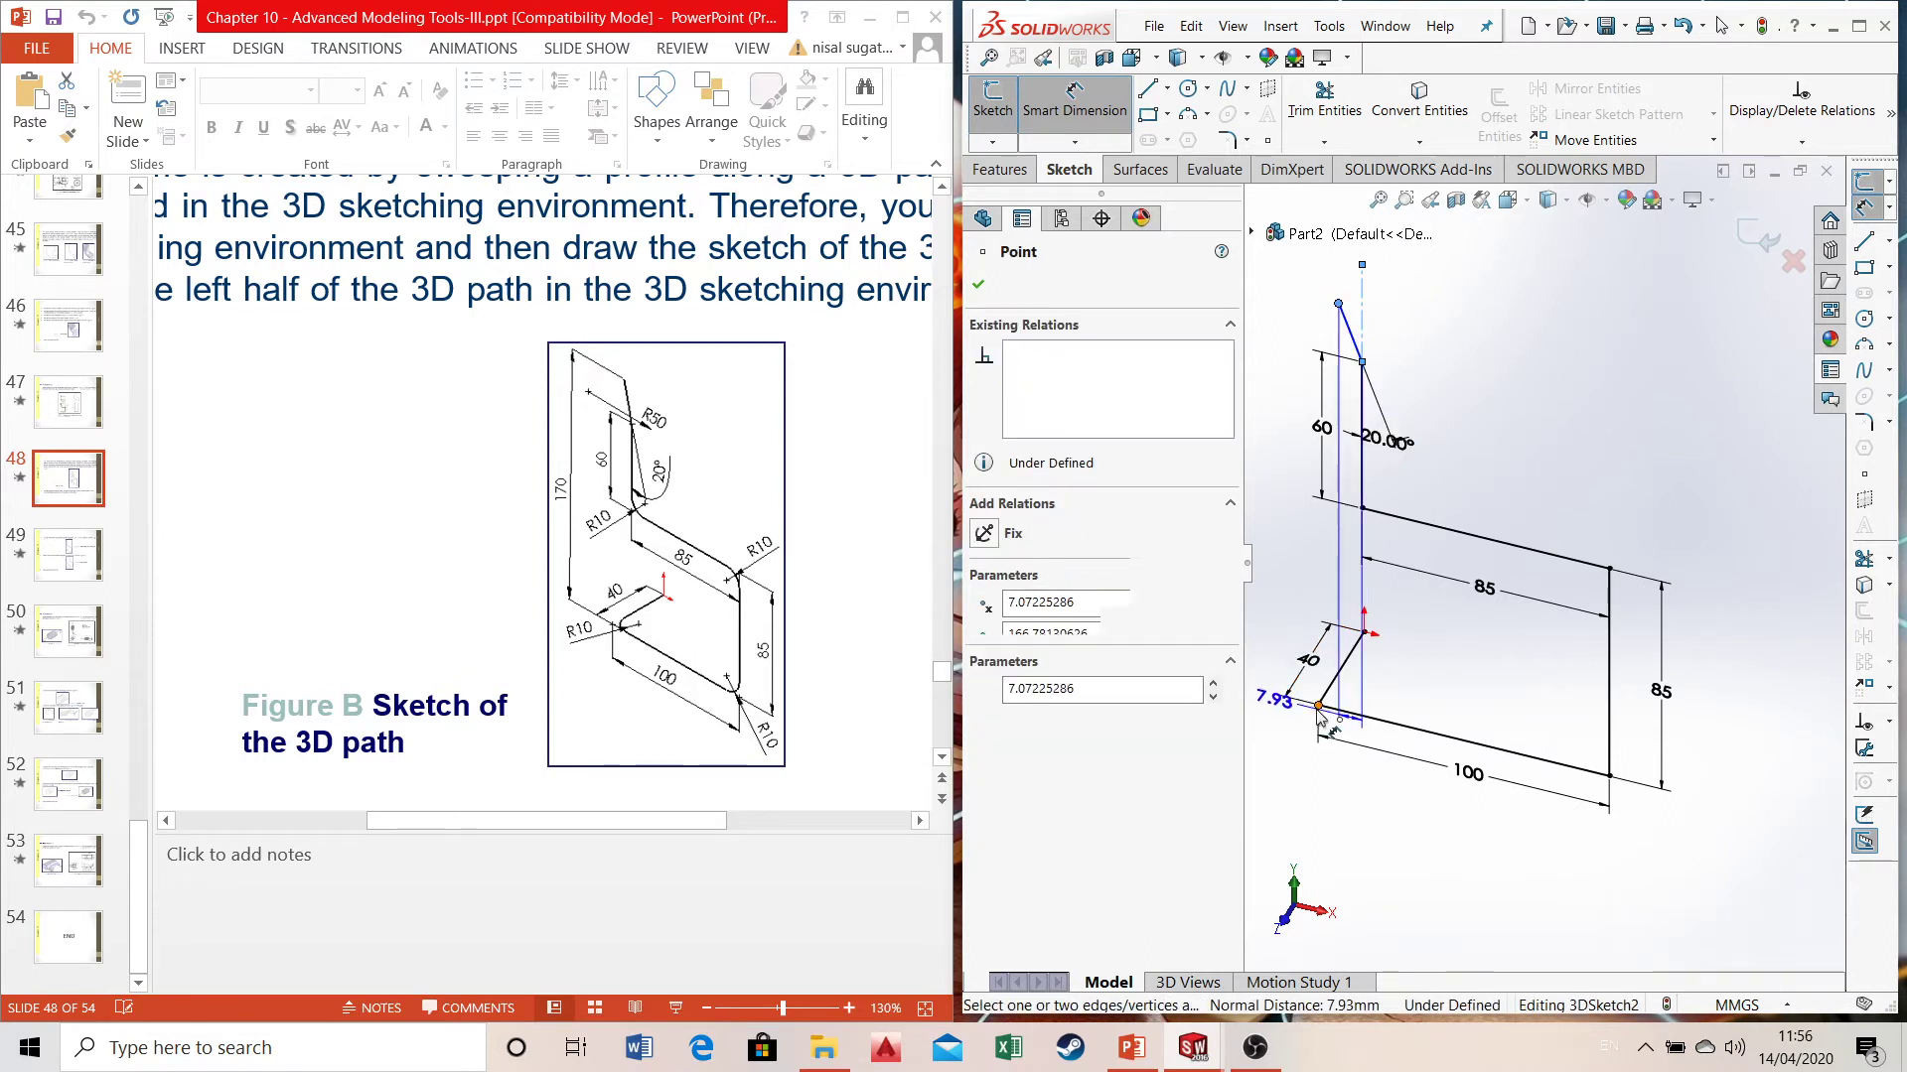
- Try to dimension the height between the slanting backrest line's upper end and the 40 mm line's free corner along the Y axis
key(Escape)
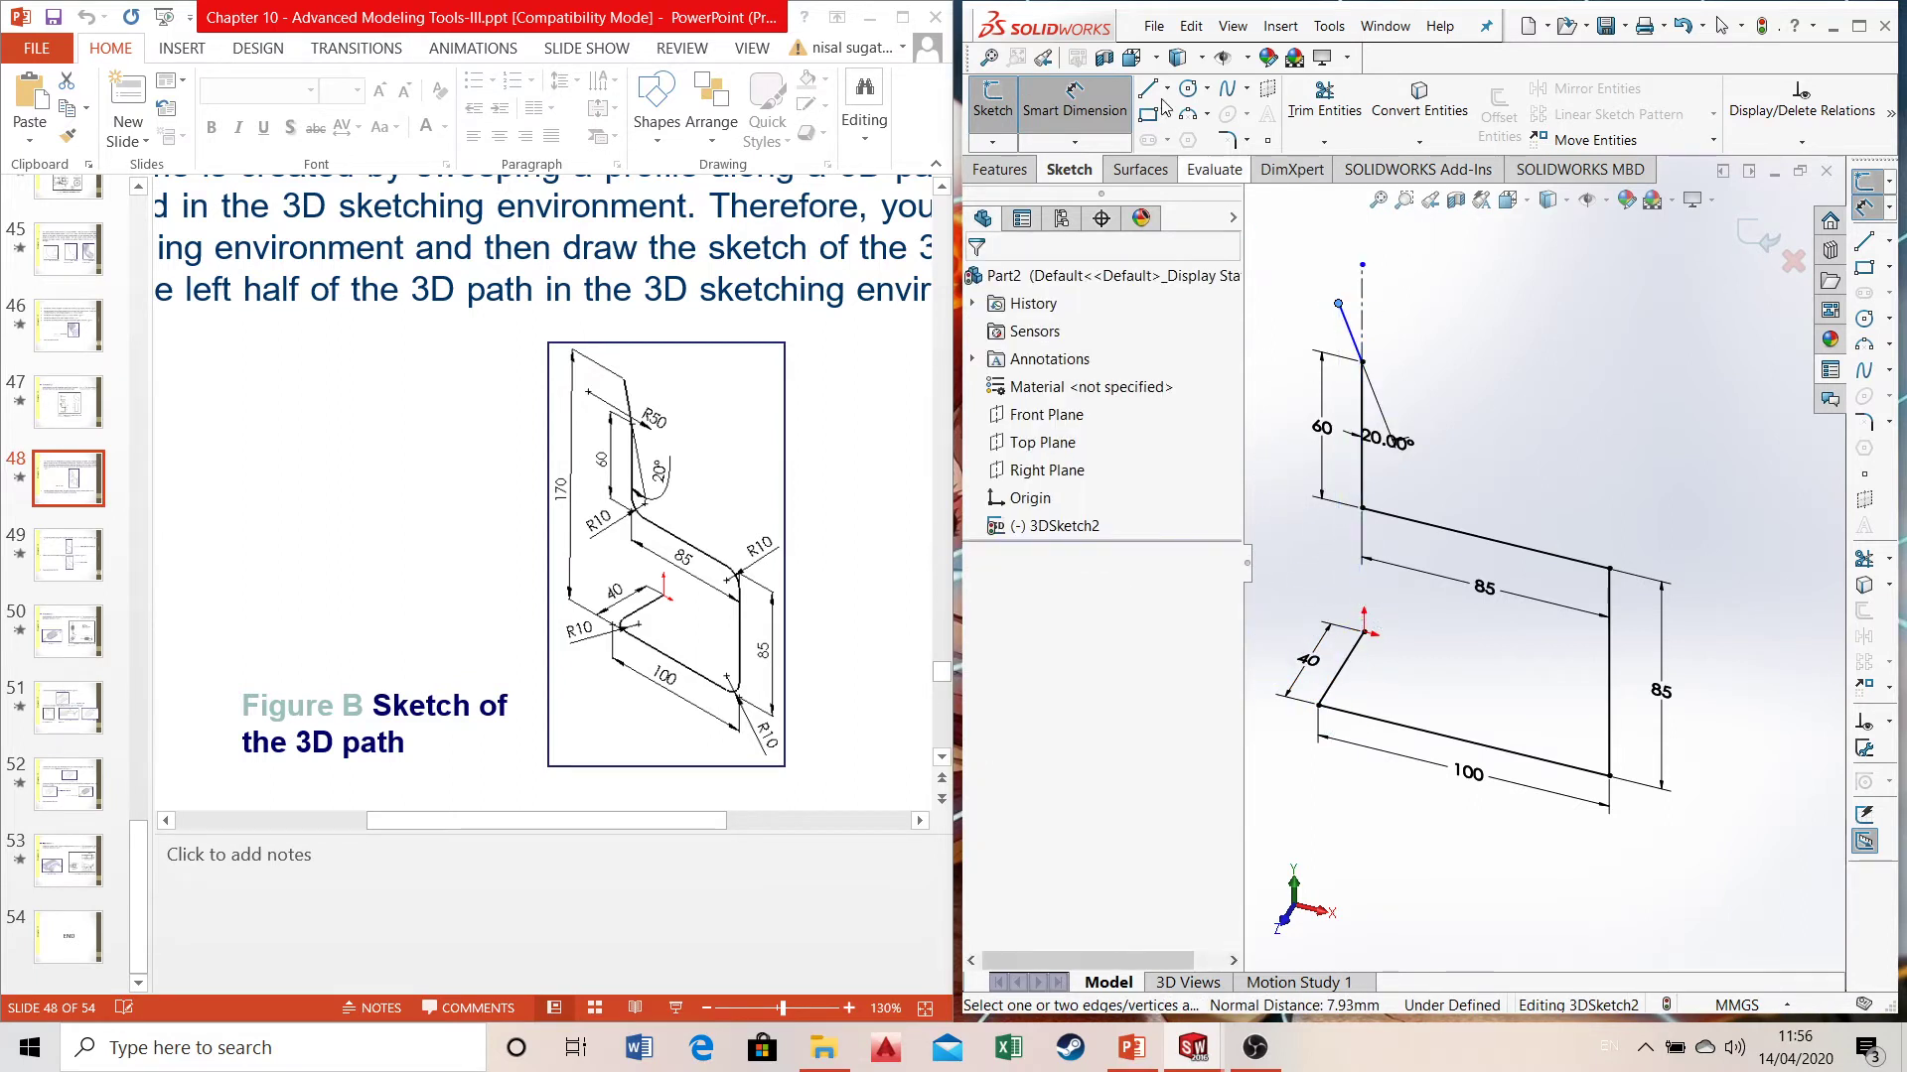
click(1319, 706)
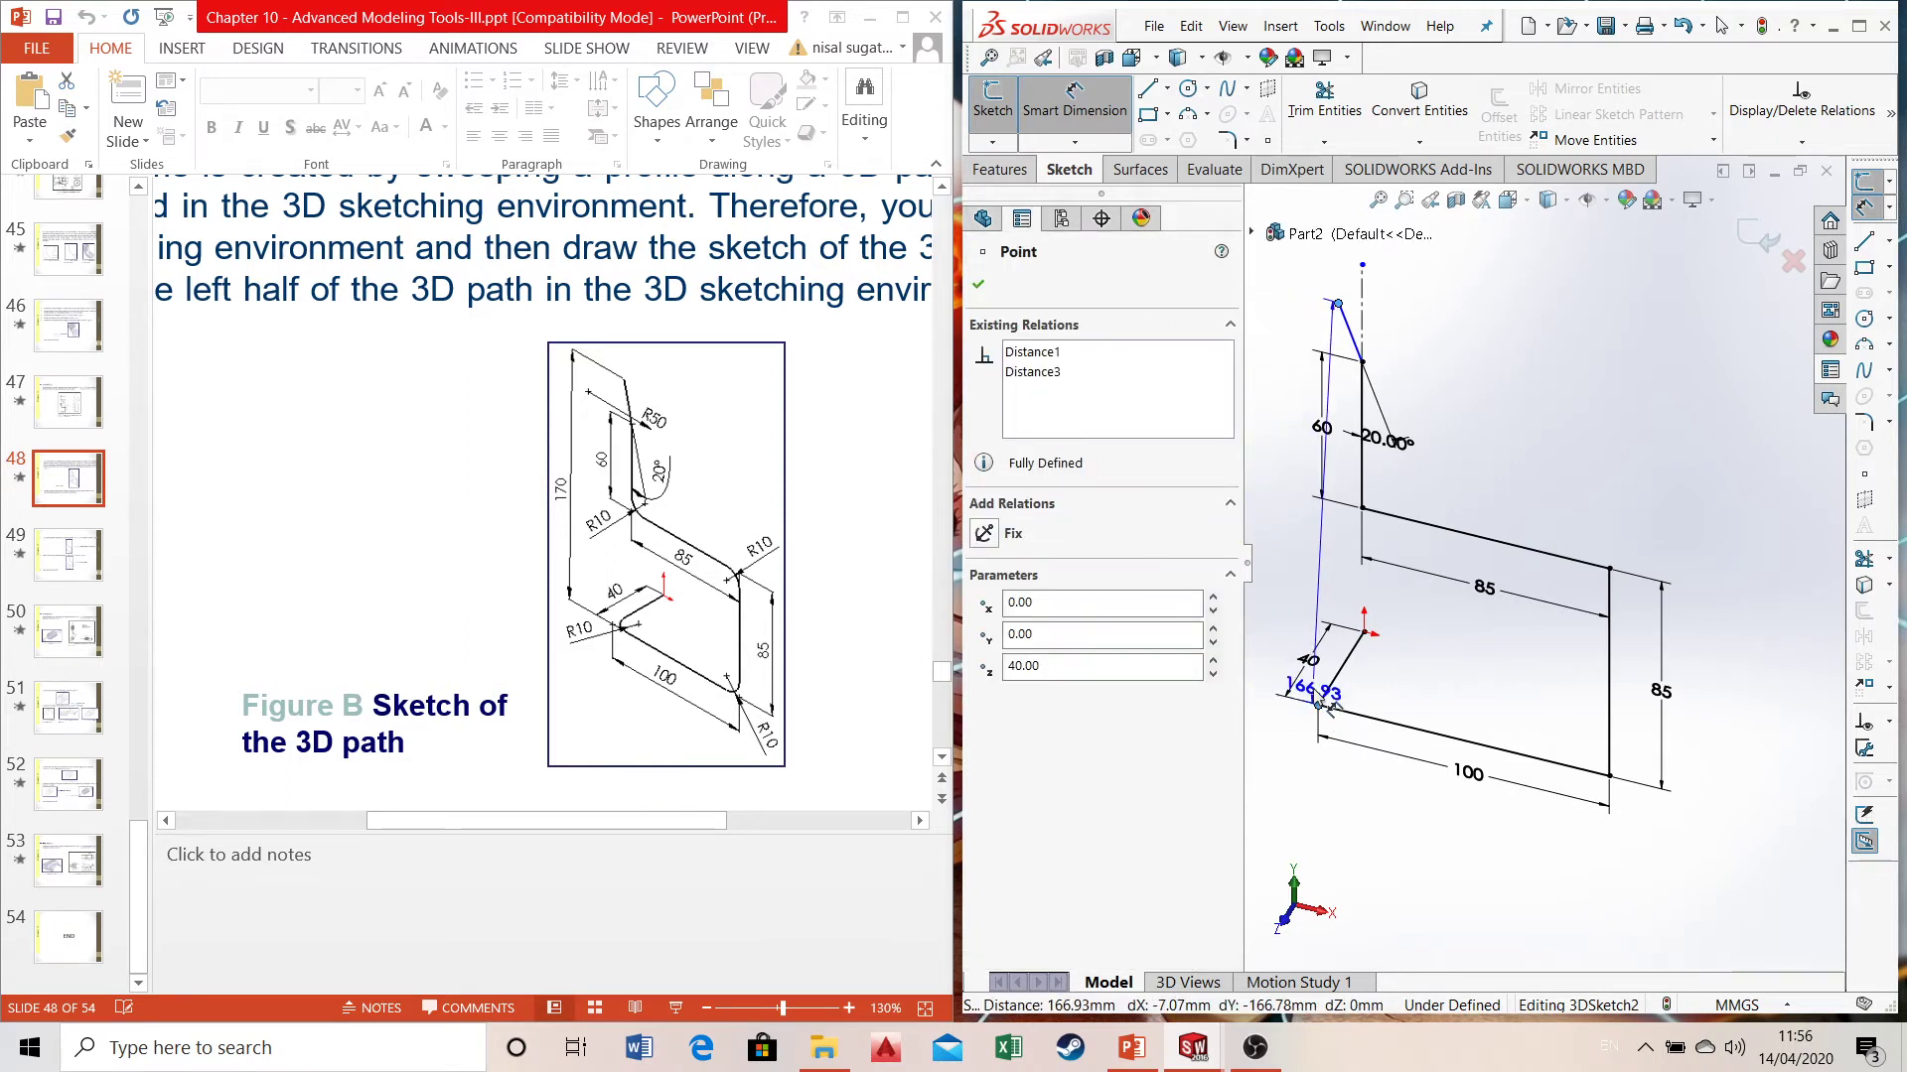
mouse_move(1281, 512)
middle_down()
mouse_move(1301, 501)
mouse_move(1325, 530)
middle_up()
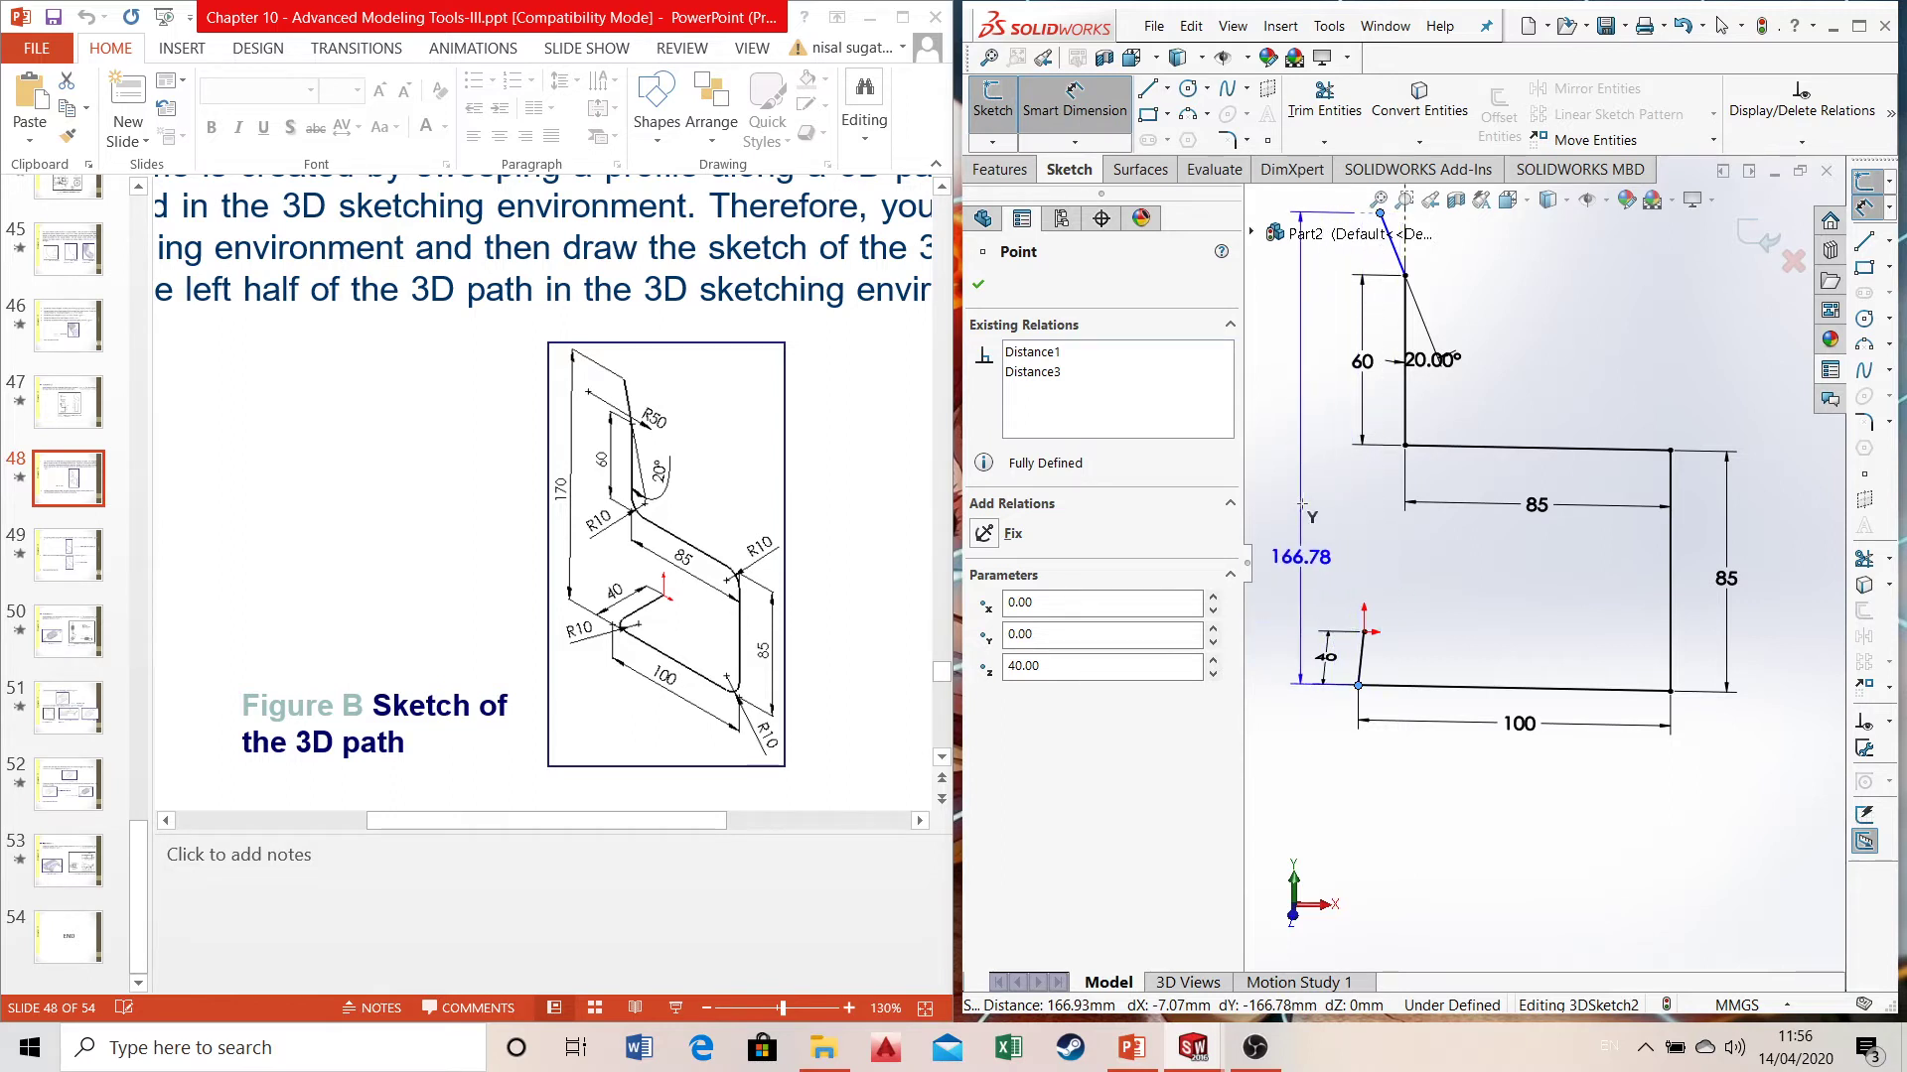
click(1287, 536)
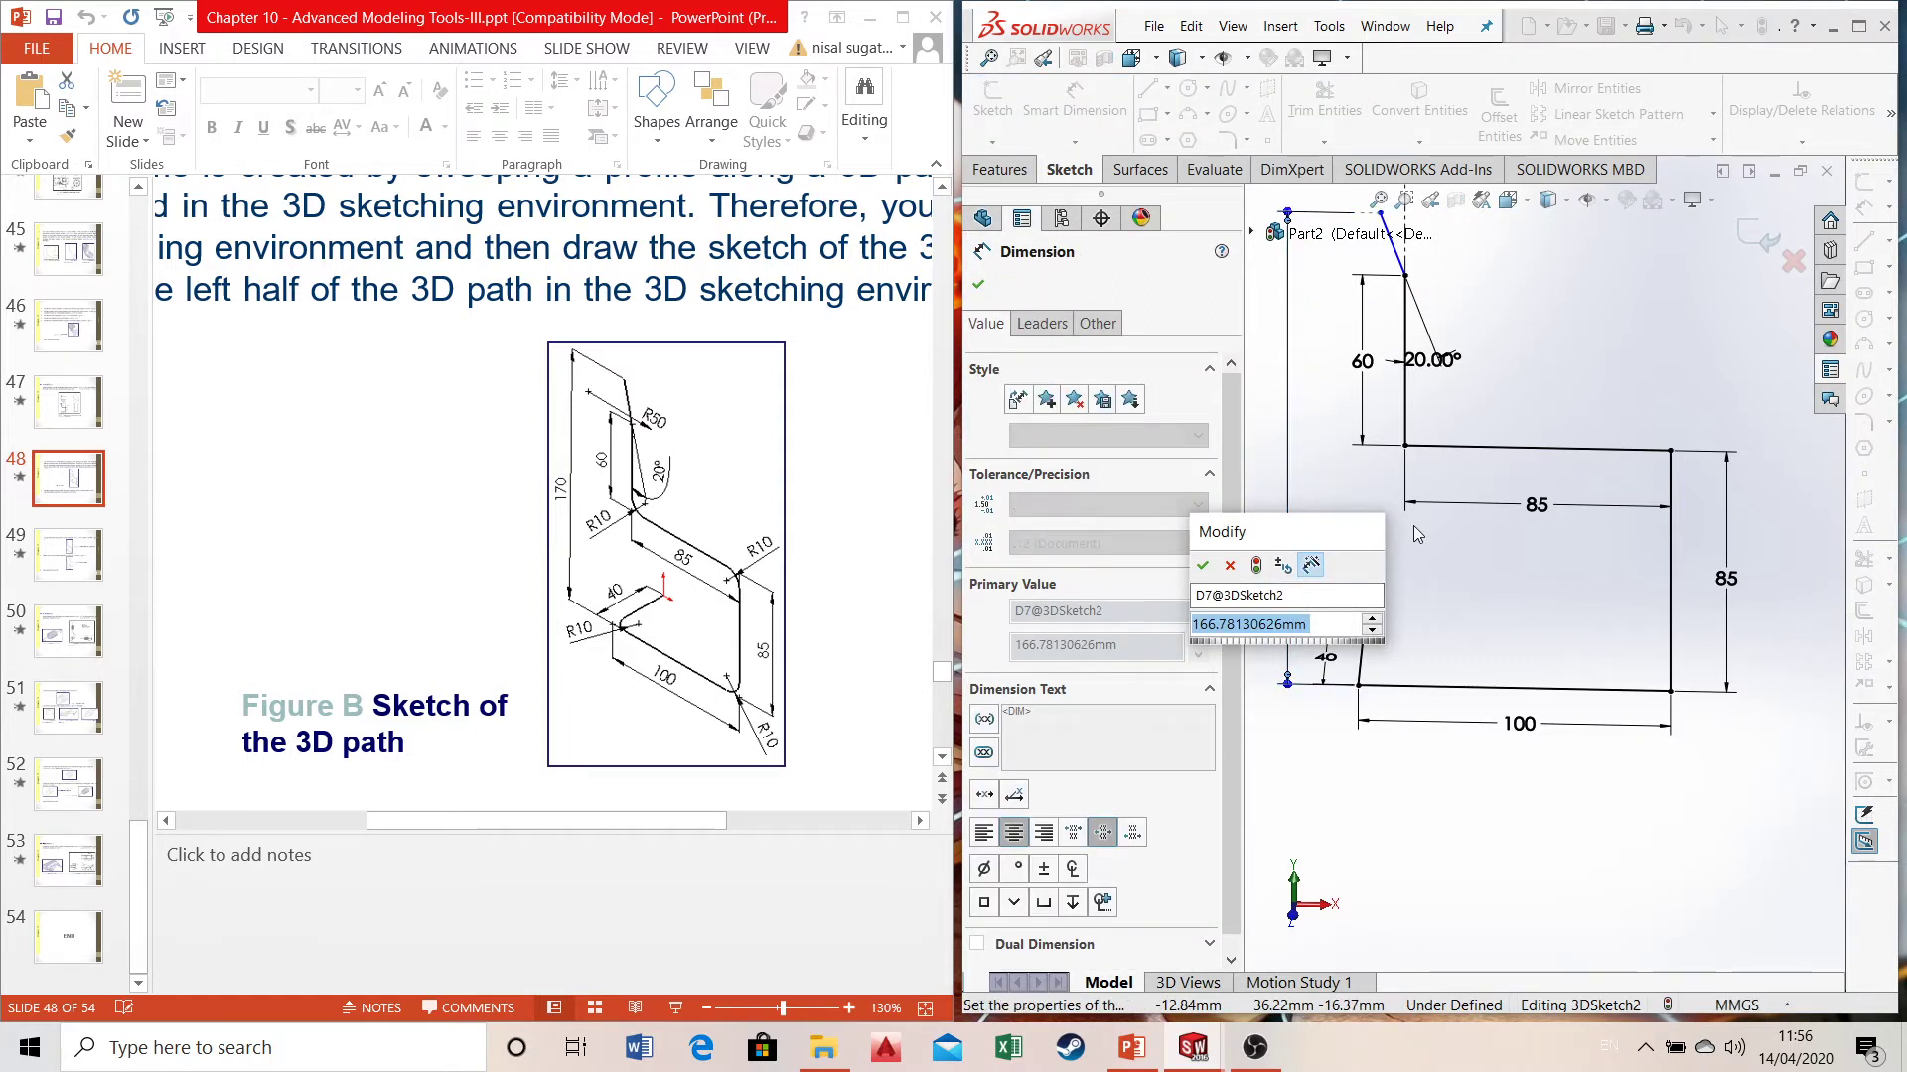
key(Return)
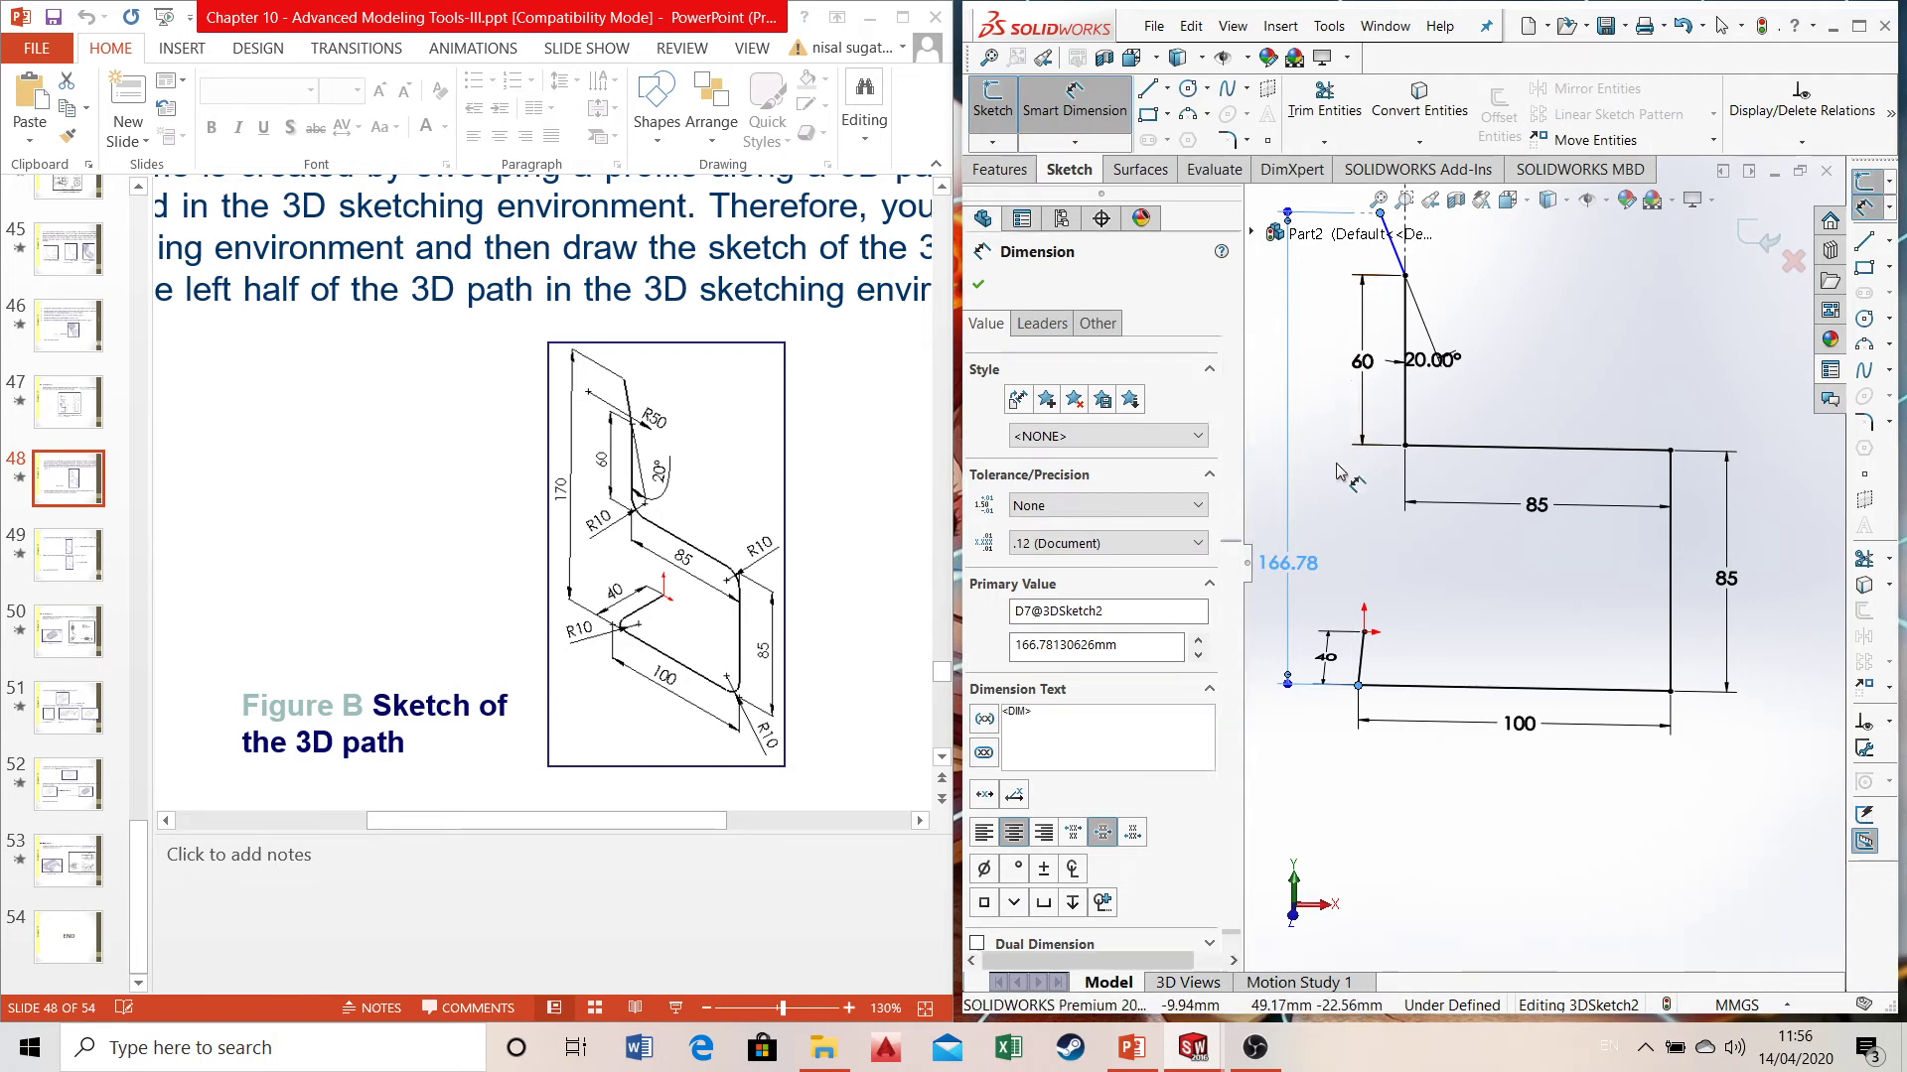
key(Escape)
key(ctrl+z)
- Dimension the vertical distance along the Y axis from the corner of the 40 and 100 mm lines to the backrest's upper end to 170 mm
click(1080, 96)
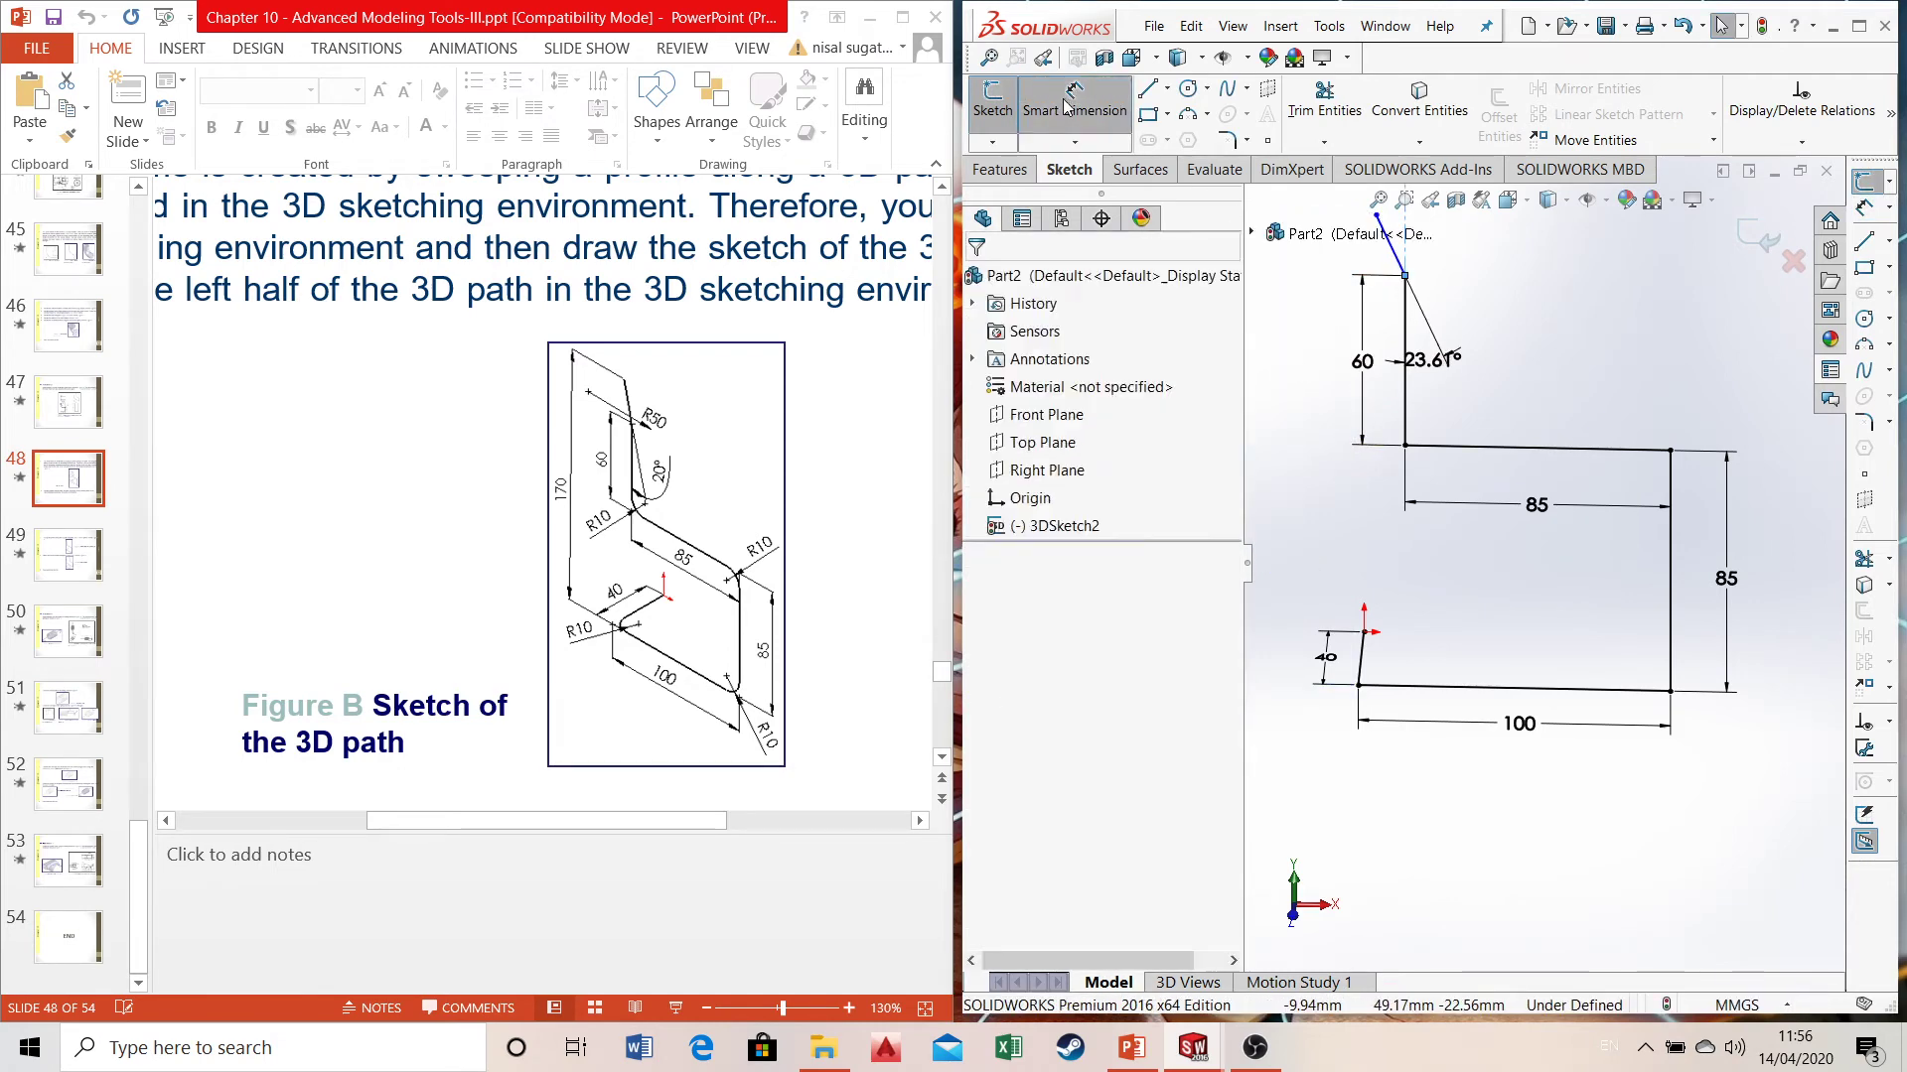
click(1391, 244)
key(Escape)
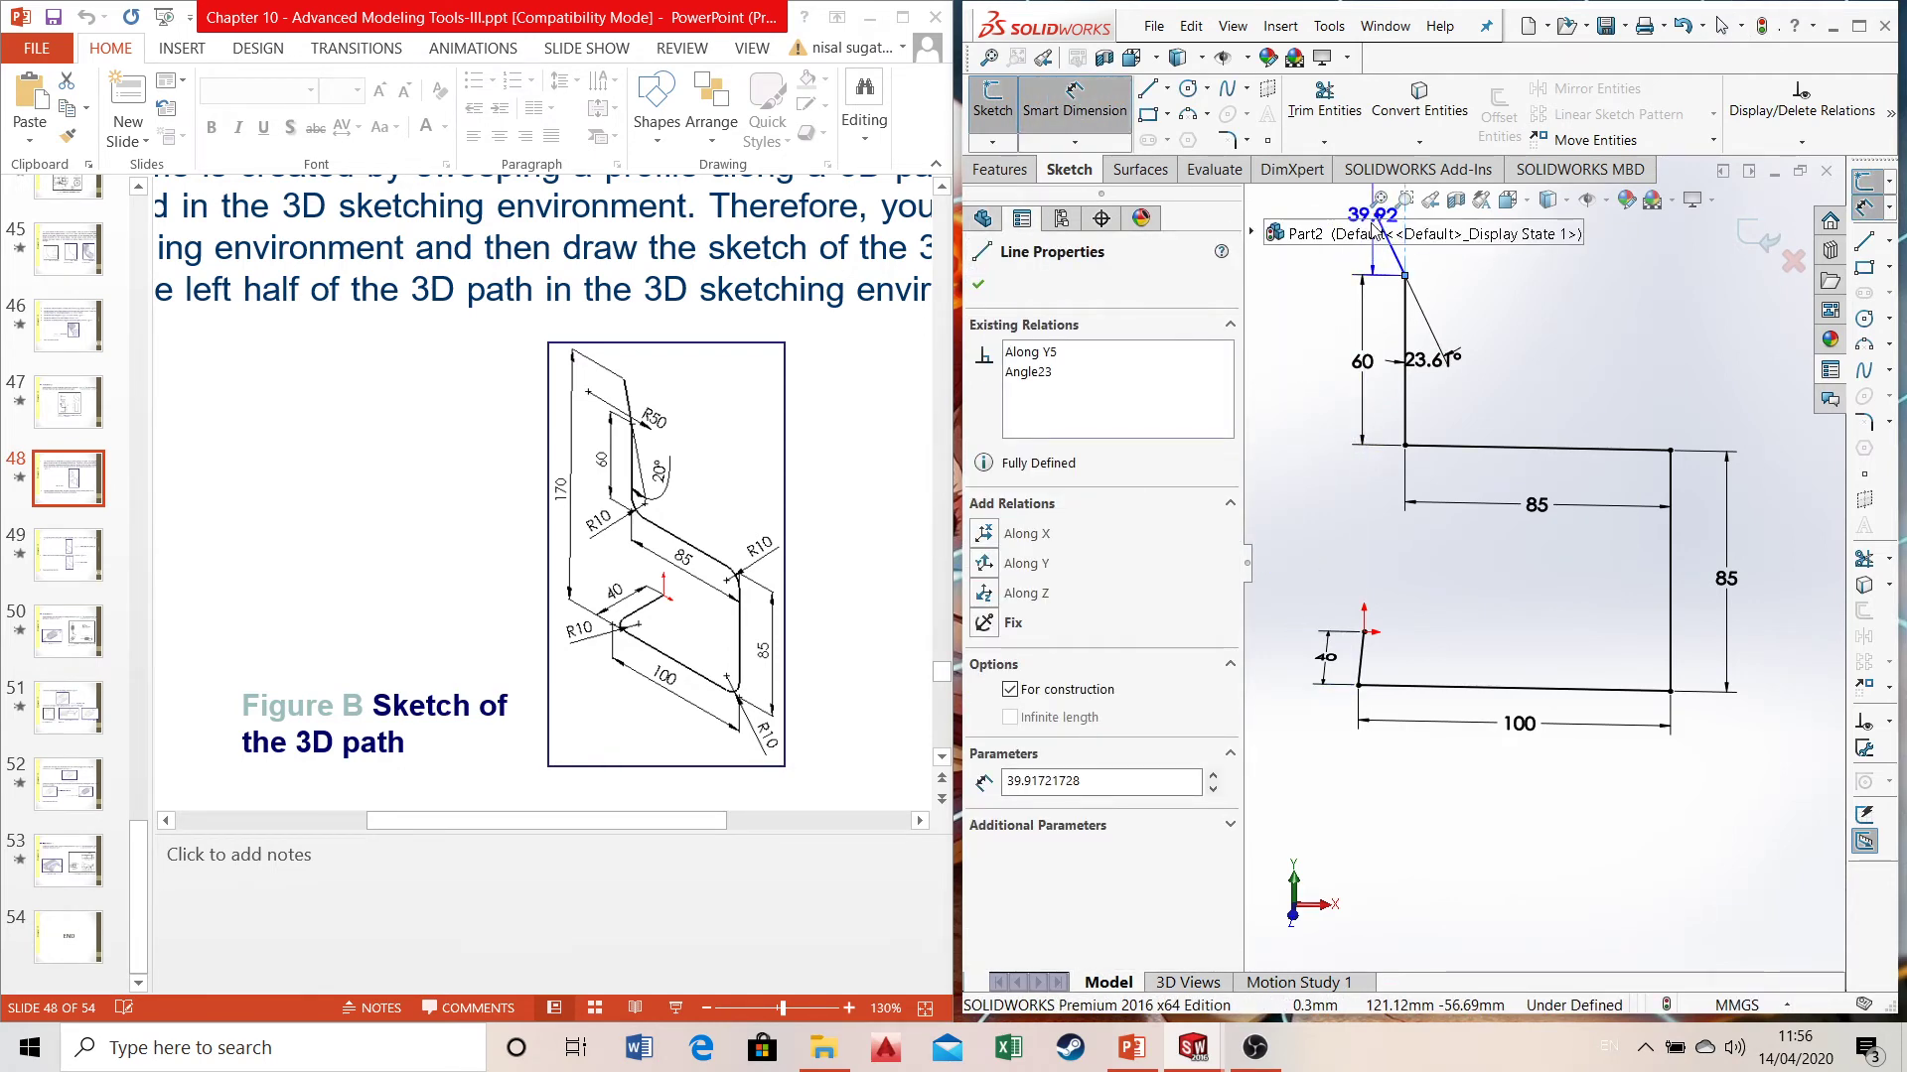
click(1377, 200)
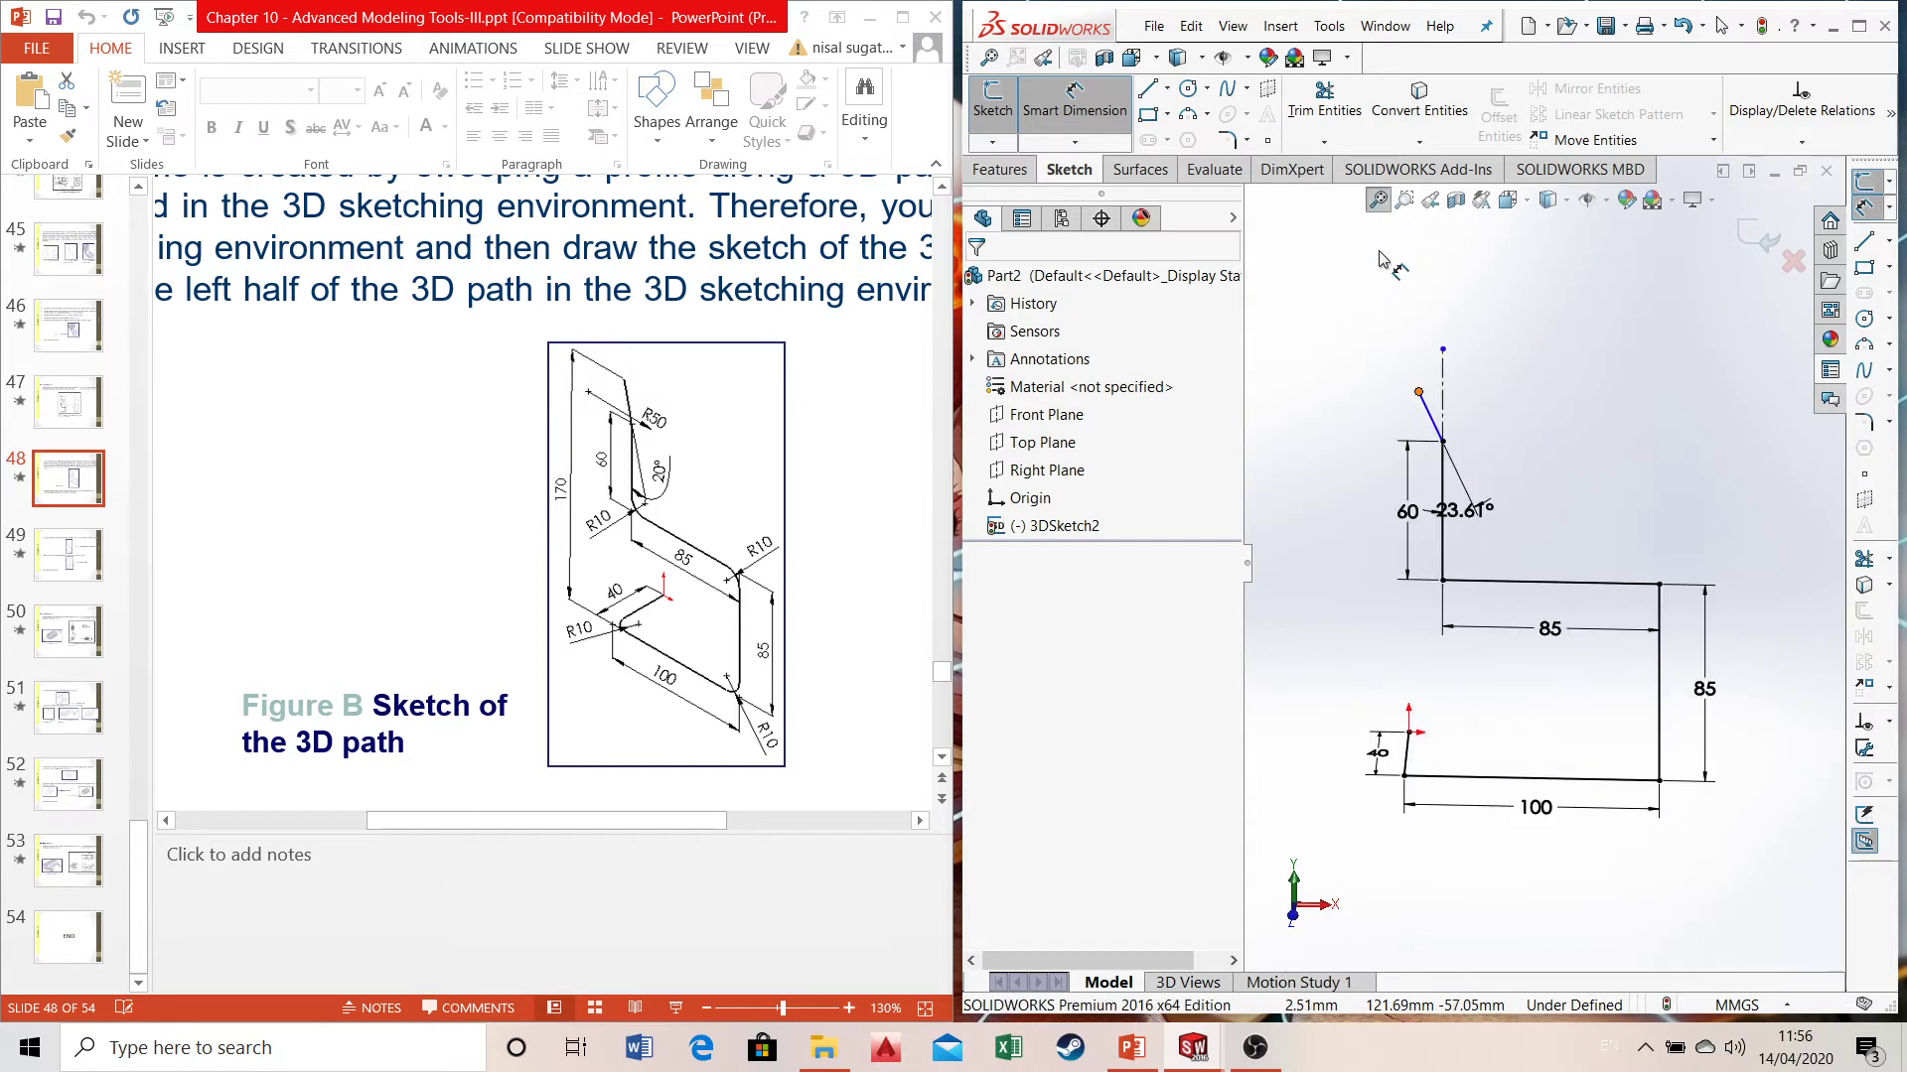
click(1419, 395)
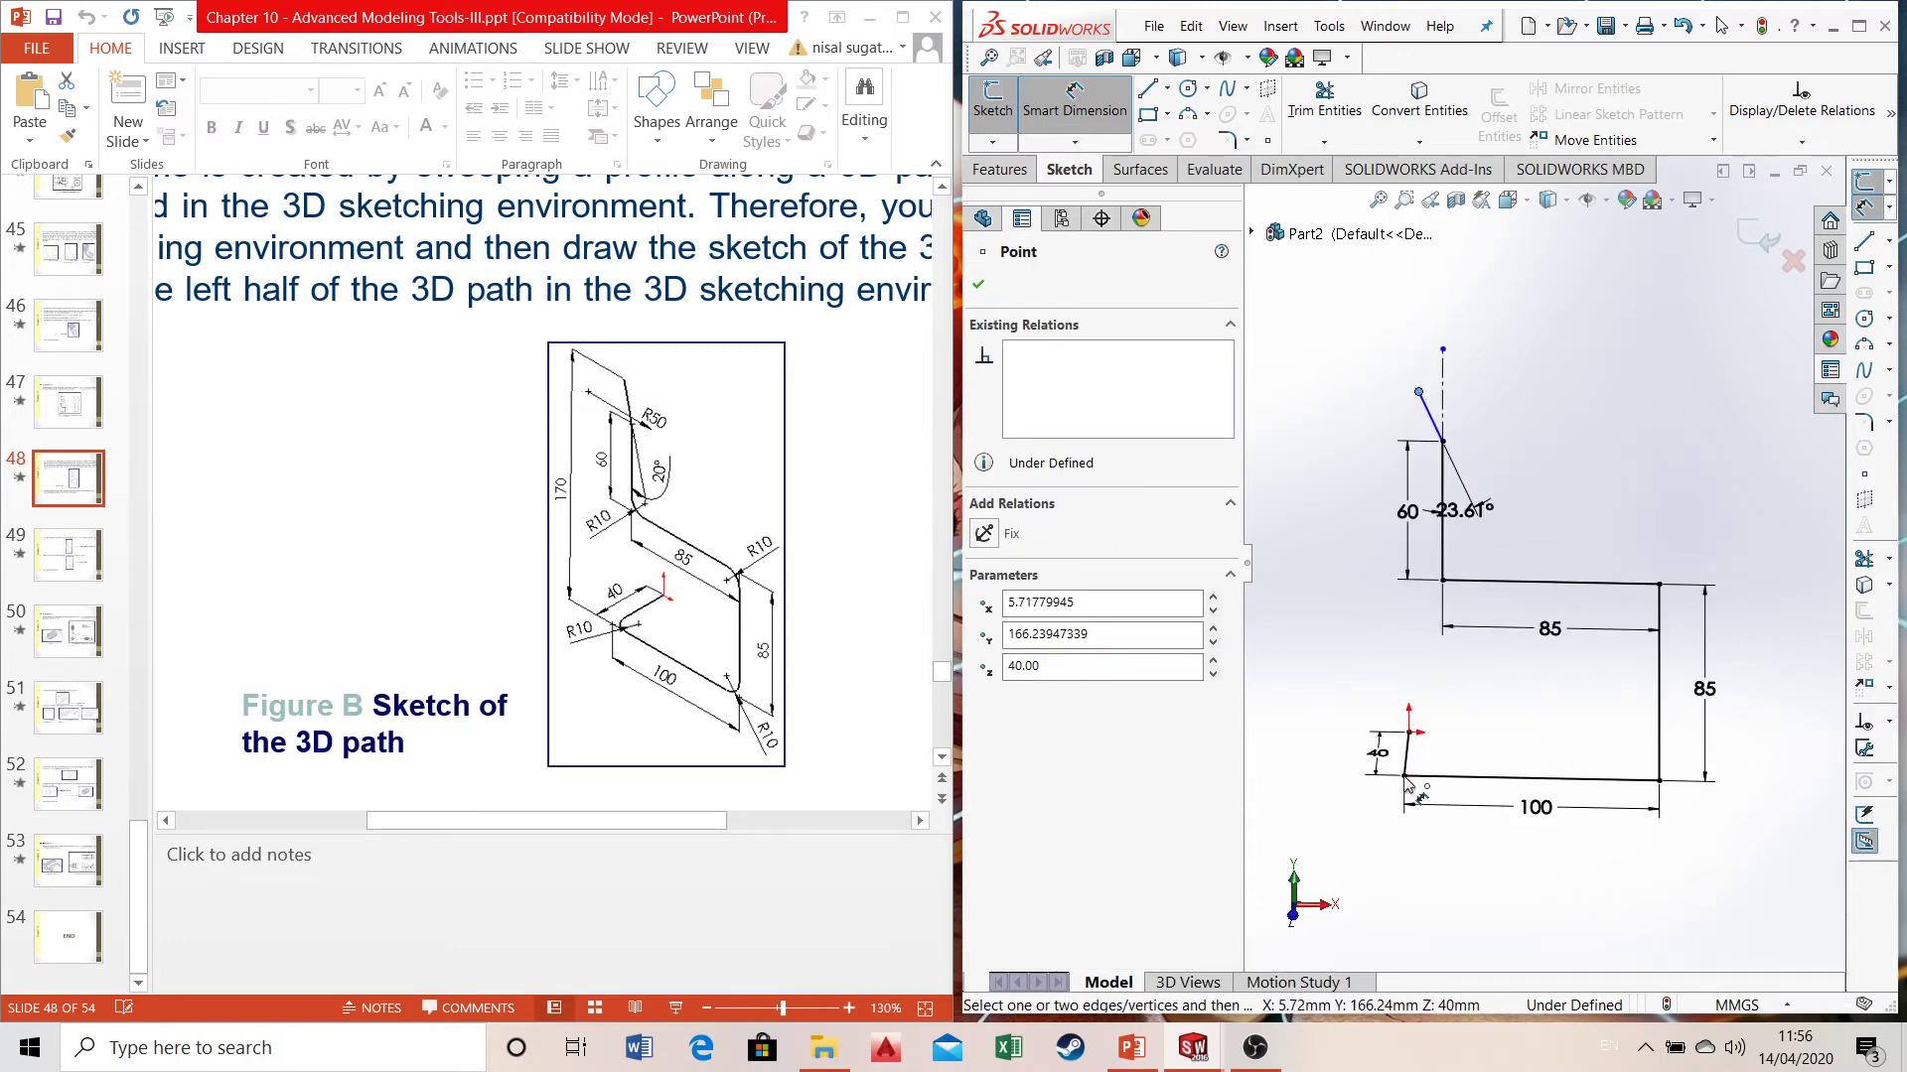
click(1404, 778)
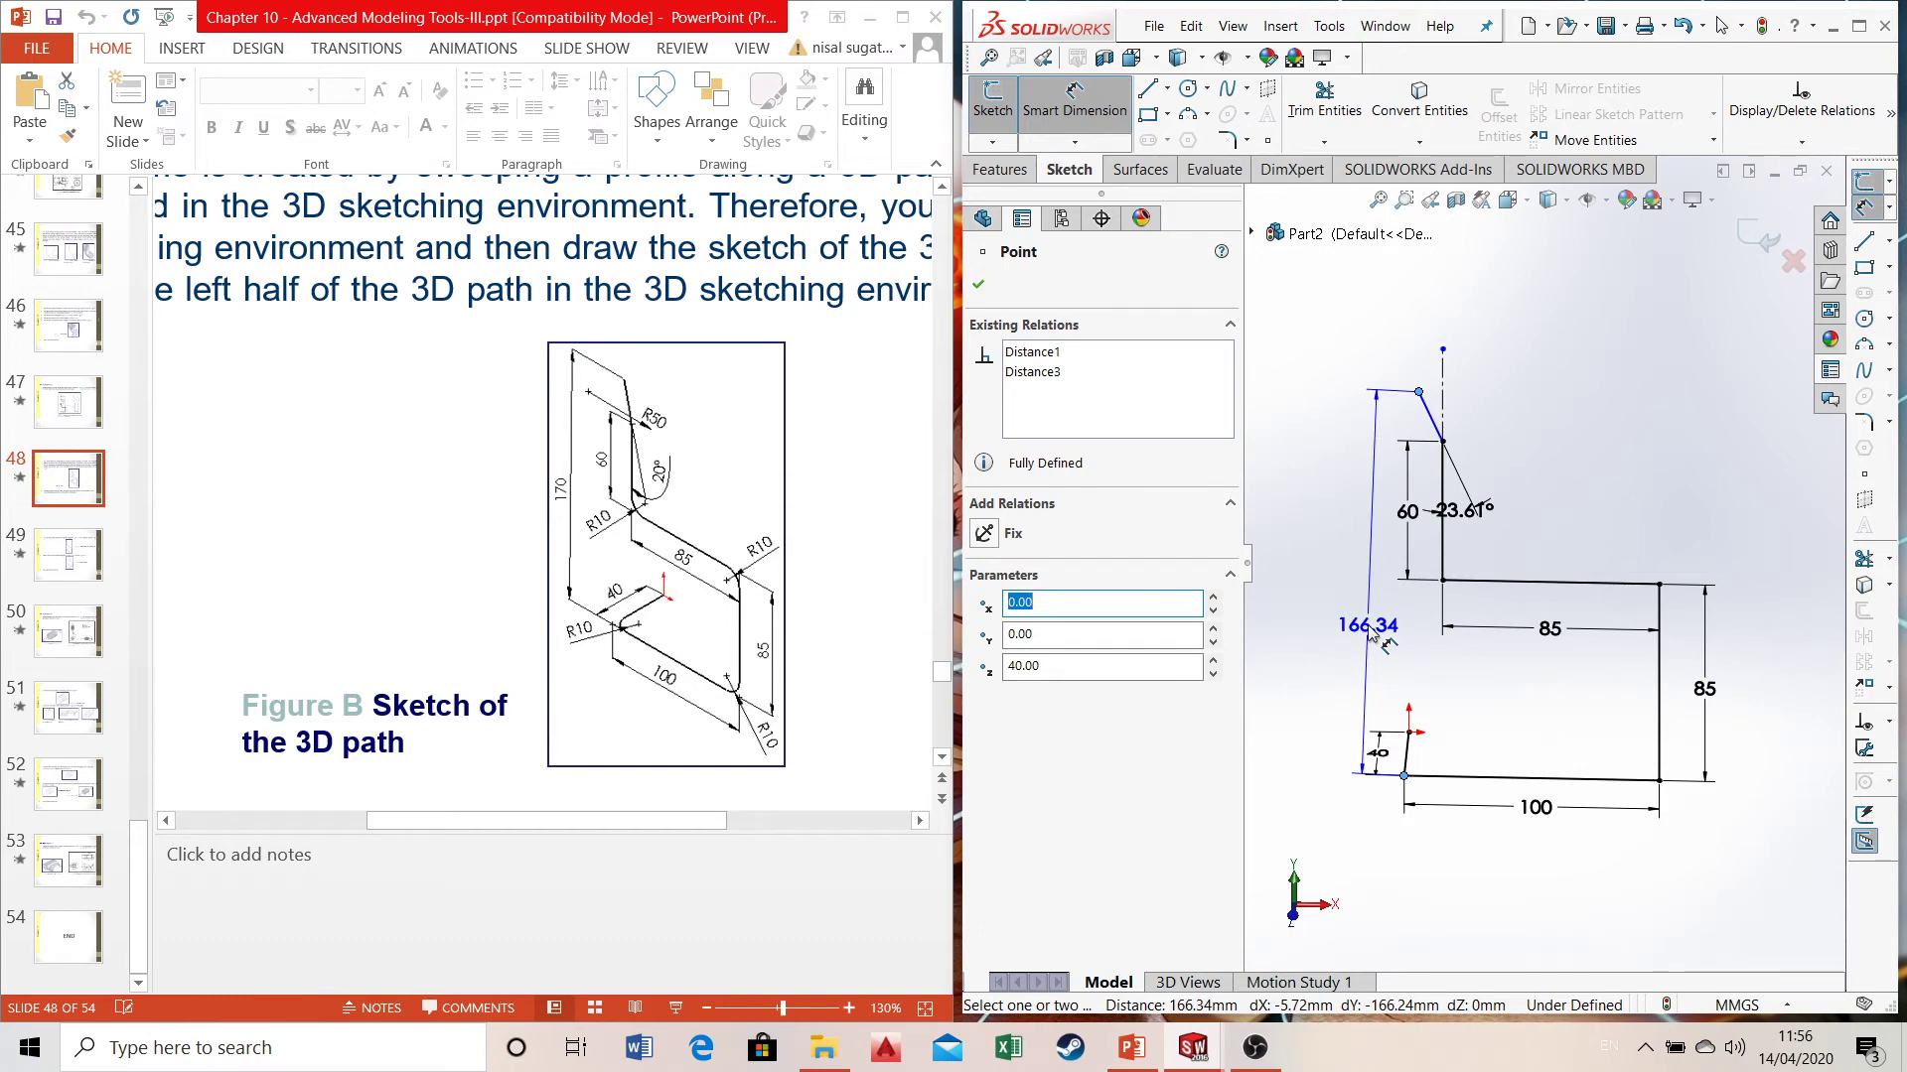
key(Tab)
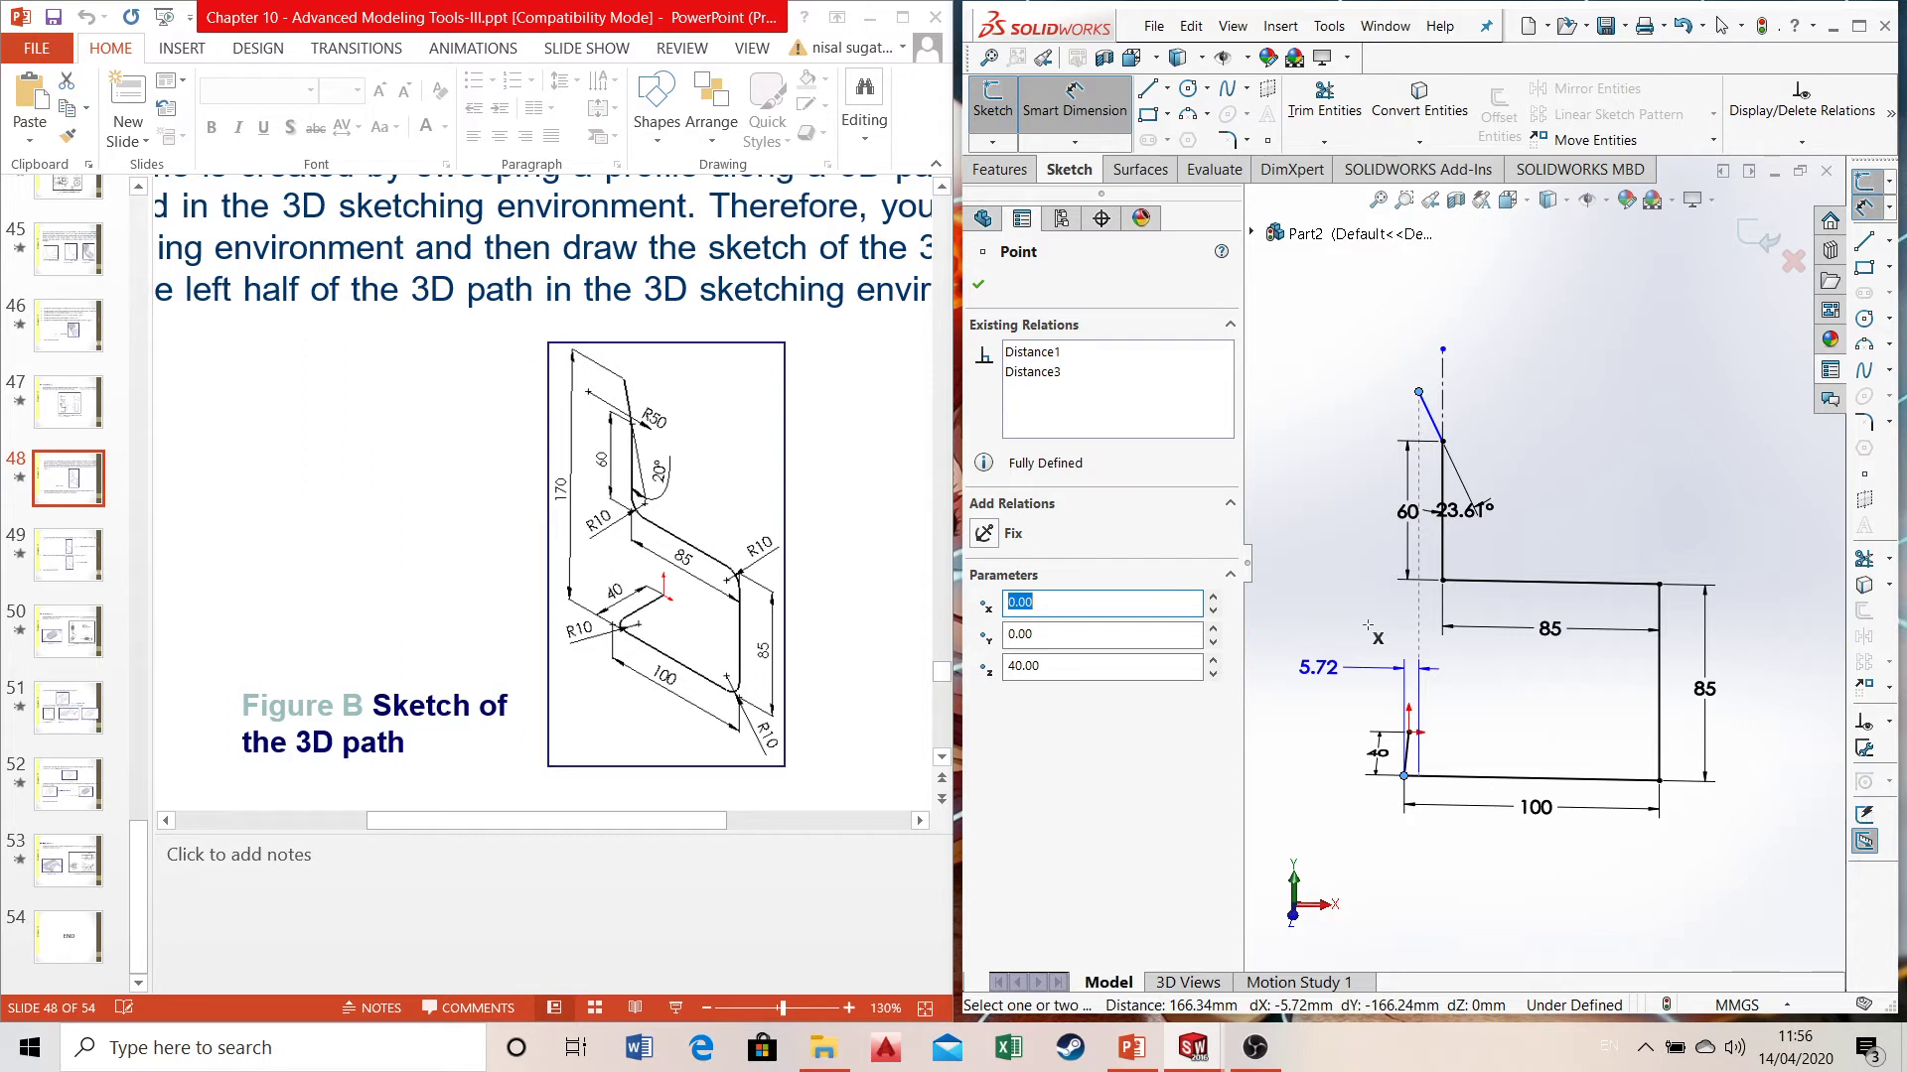
key(Tab)
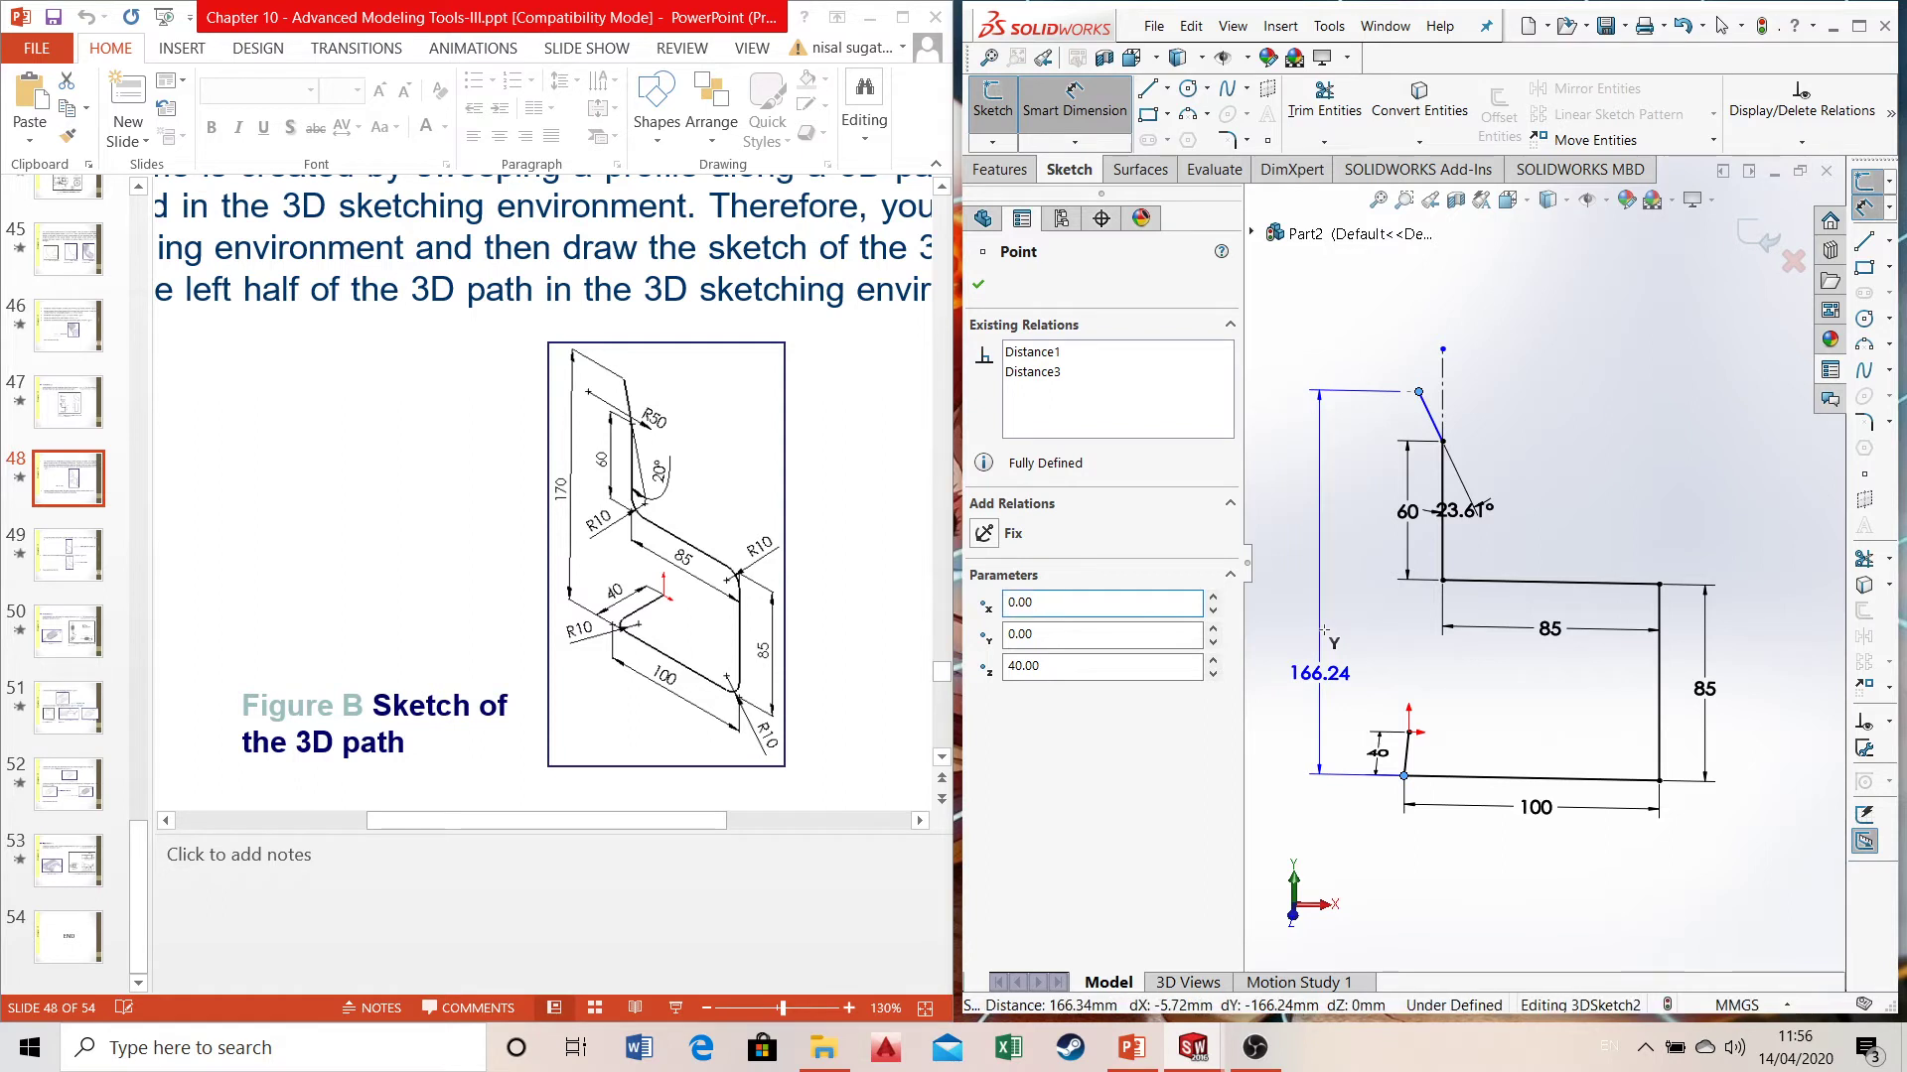
click(1326, 636)
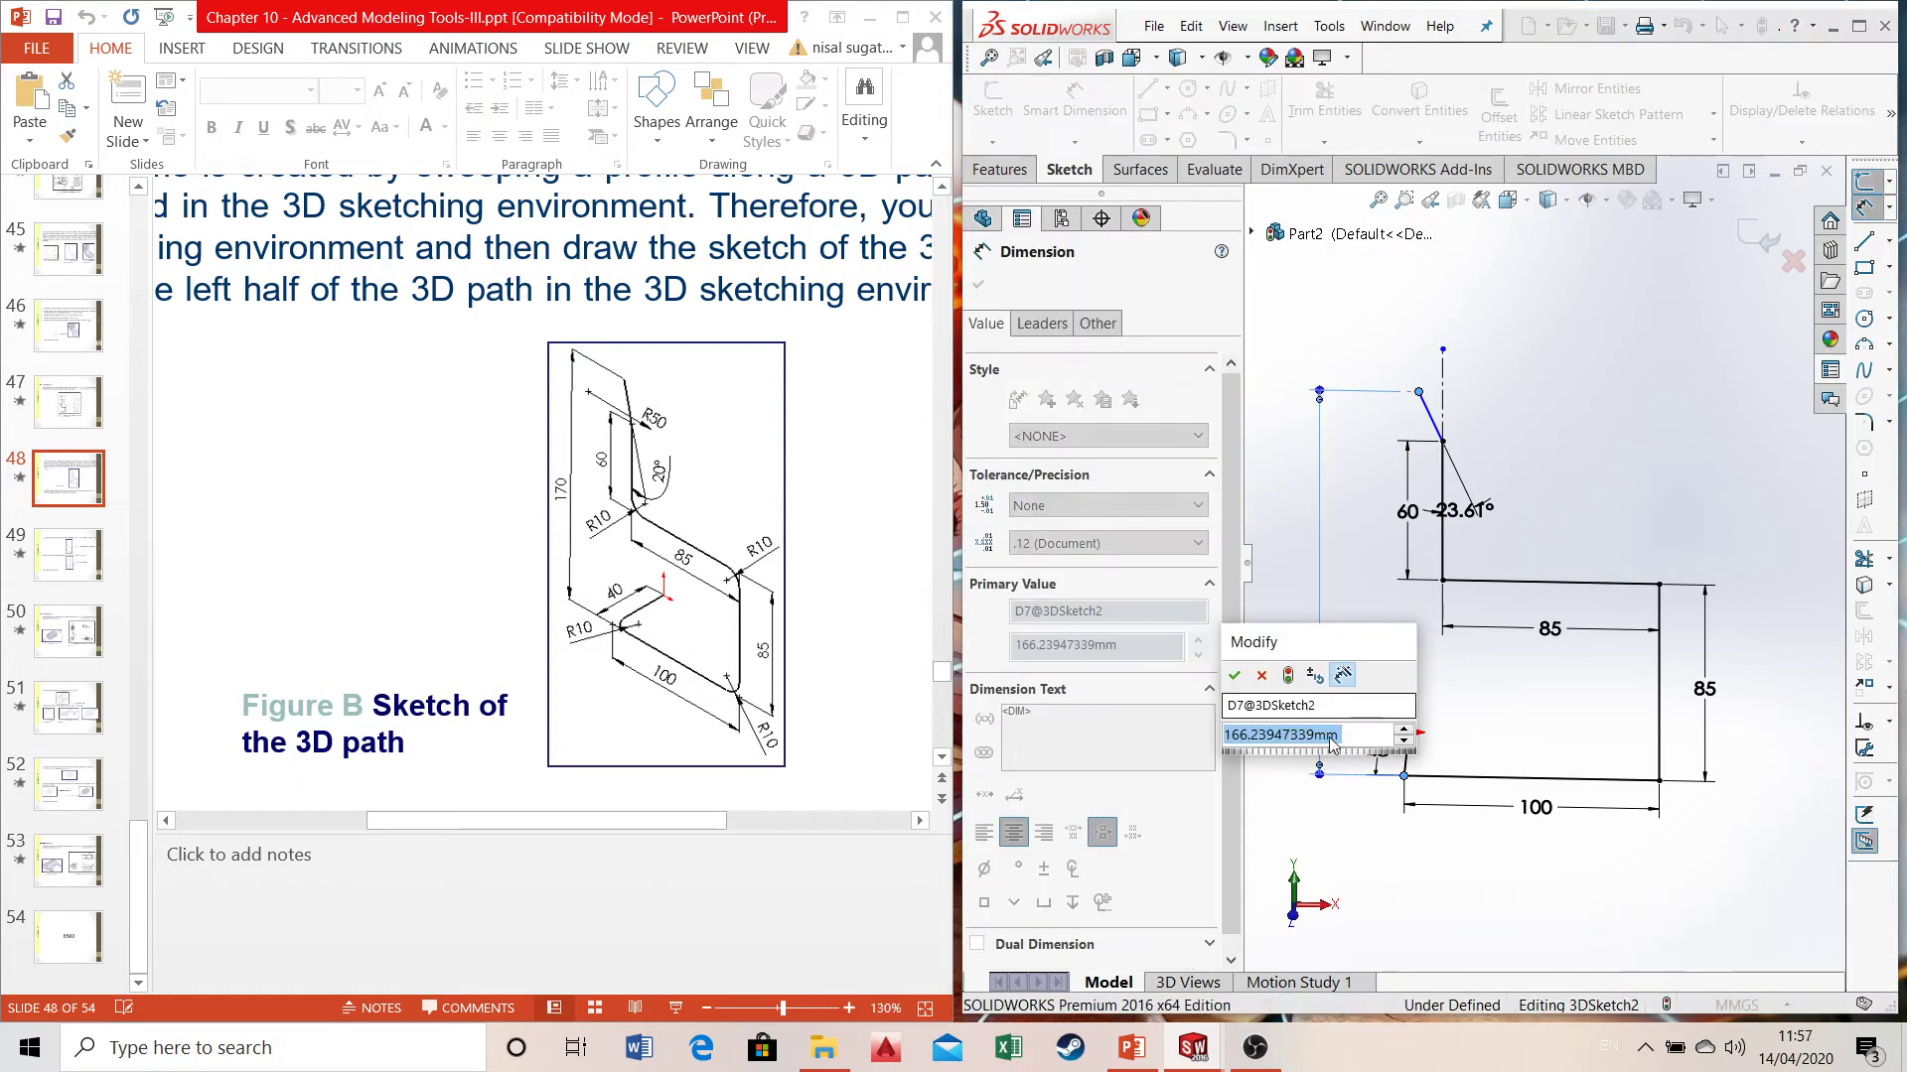
text(170)
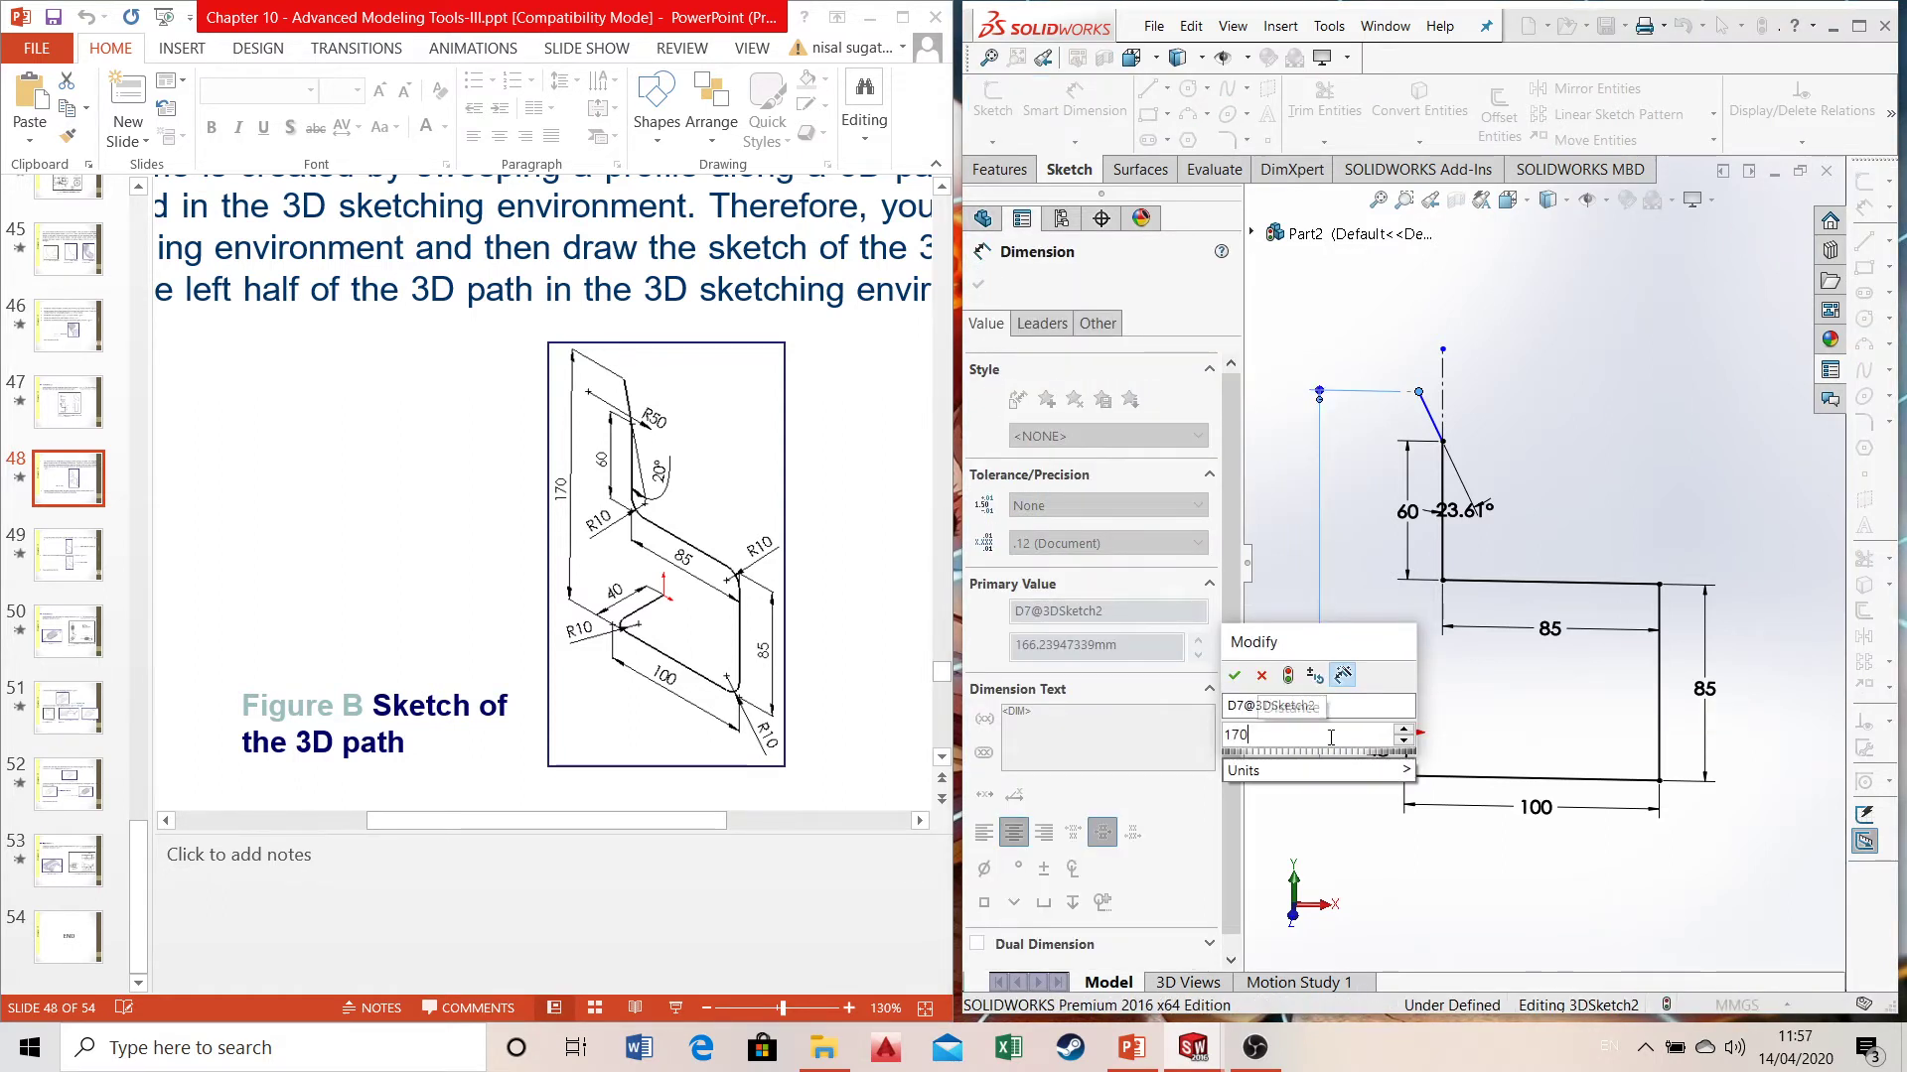
key(Return)
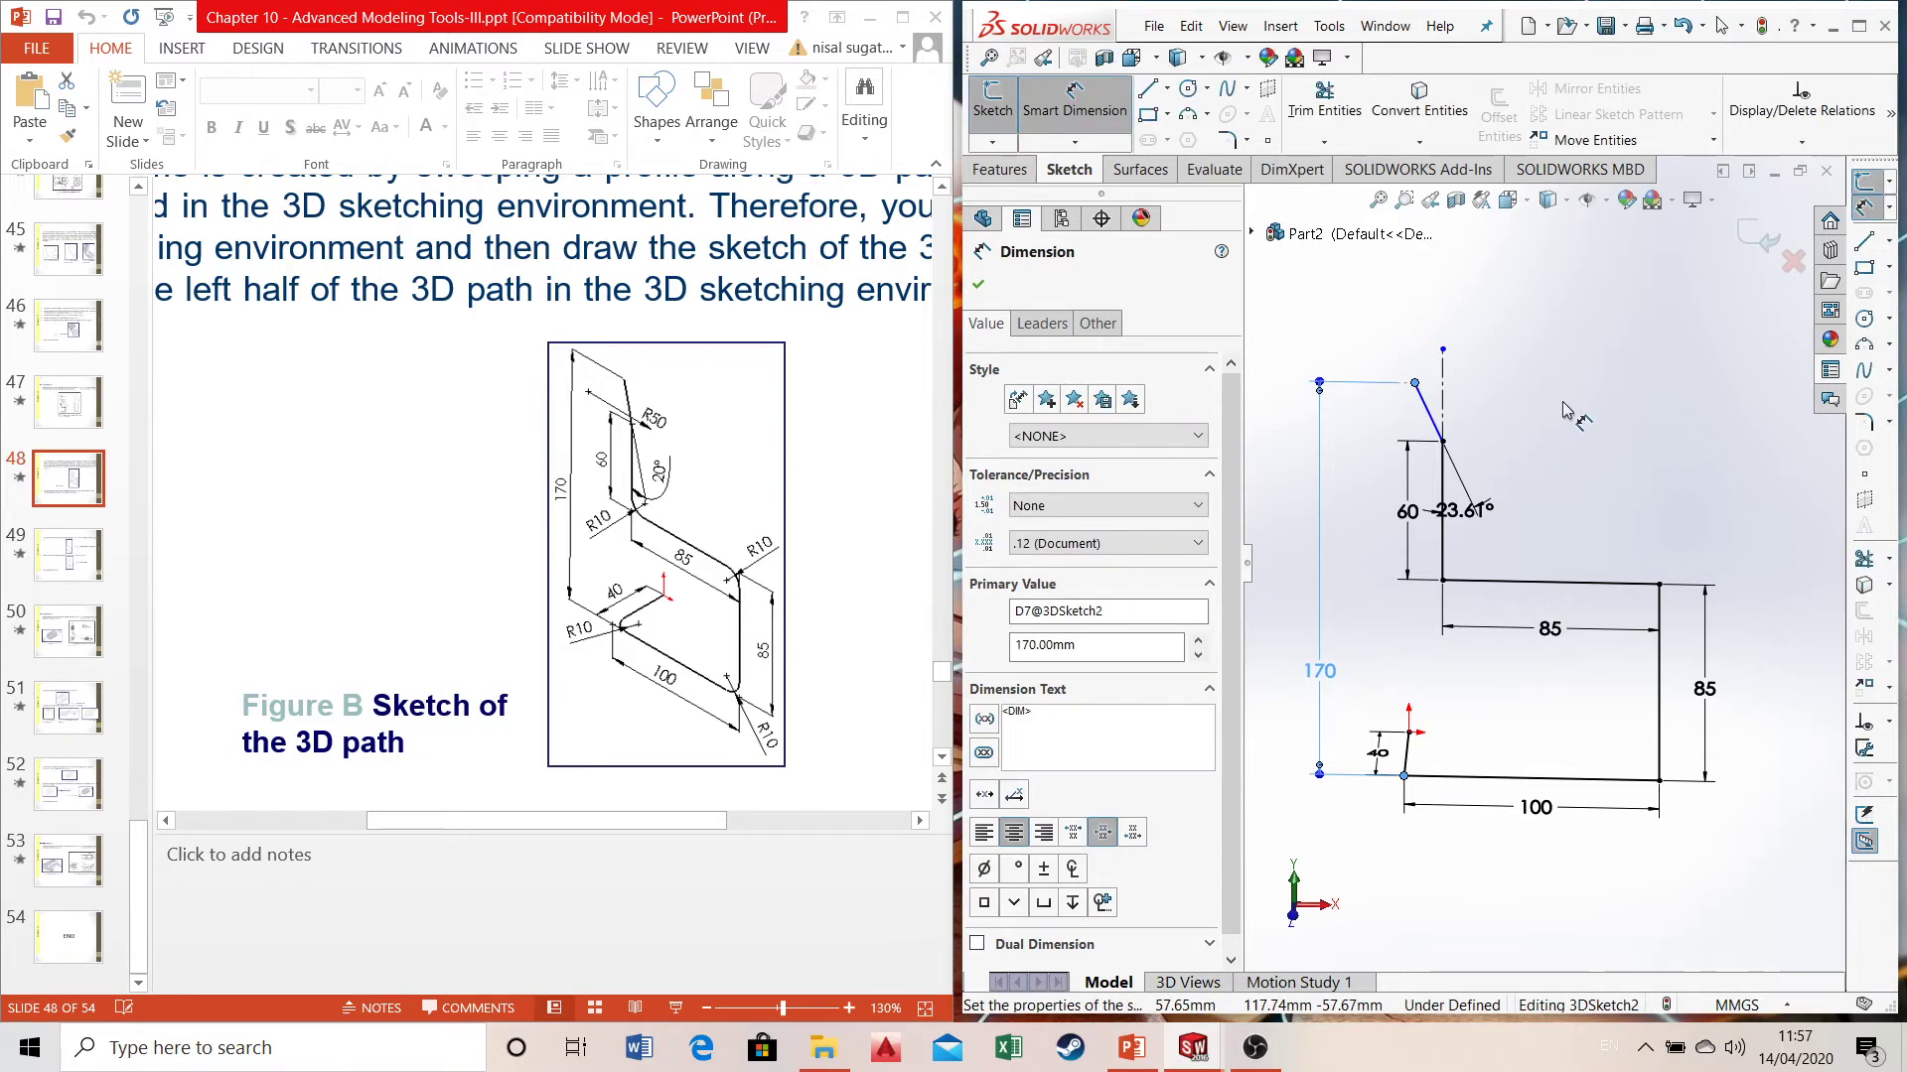
- Dimension the distance along the X axis between the backrest's upper end and the origin, keeping the measured value
mouse_move(1583, 438)
middle_down()
mouse_move(1685, 438)
mouse_move(1640, 519)
mouse_move(1588, 505)
middle_up()
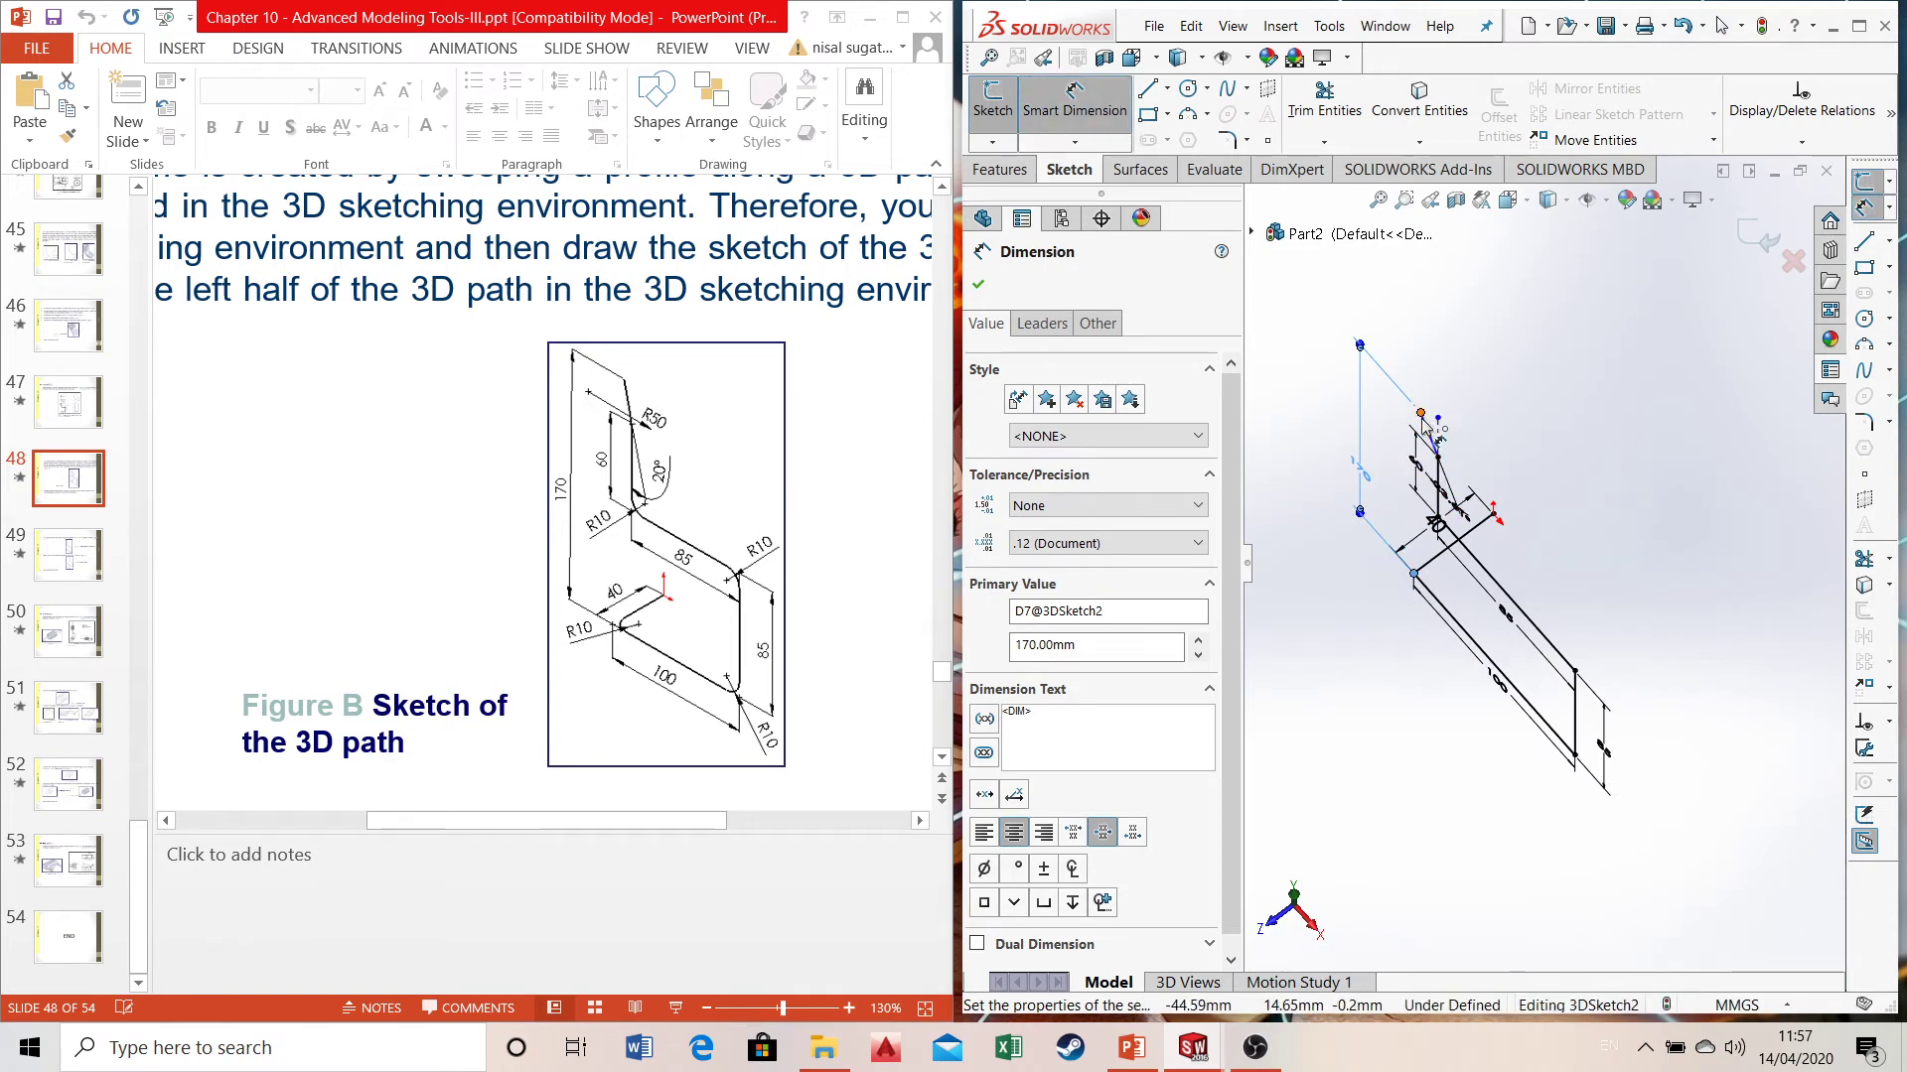
click(1496, 515)
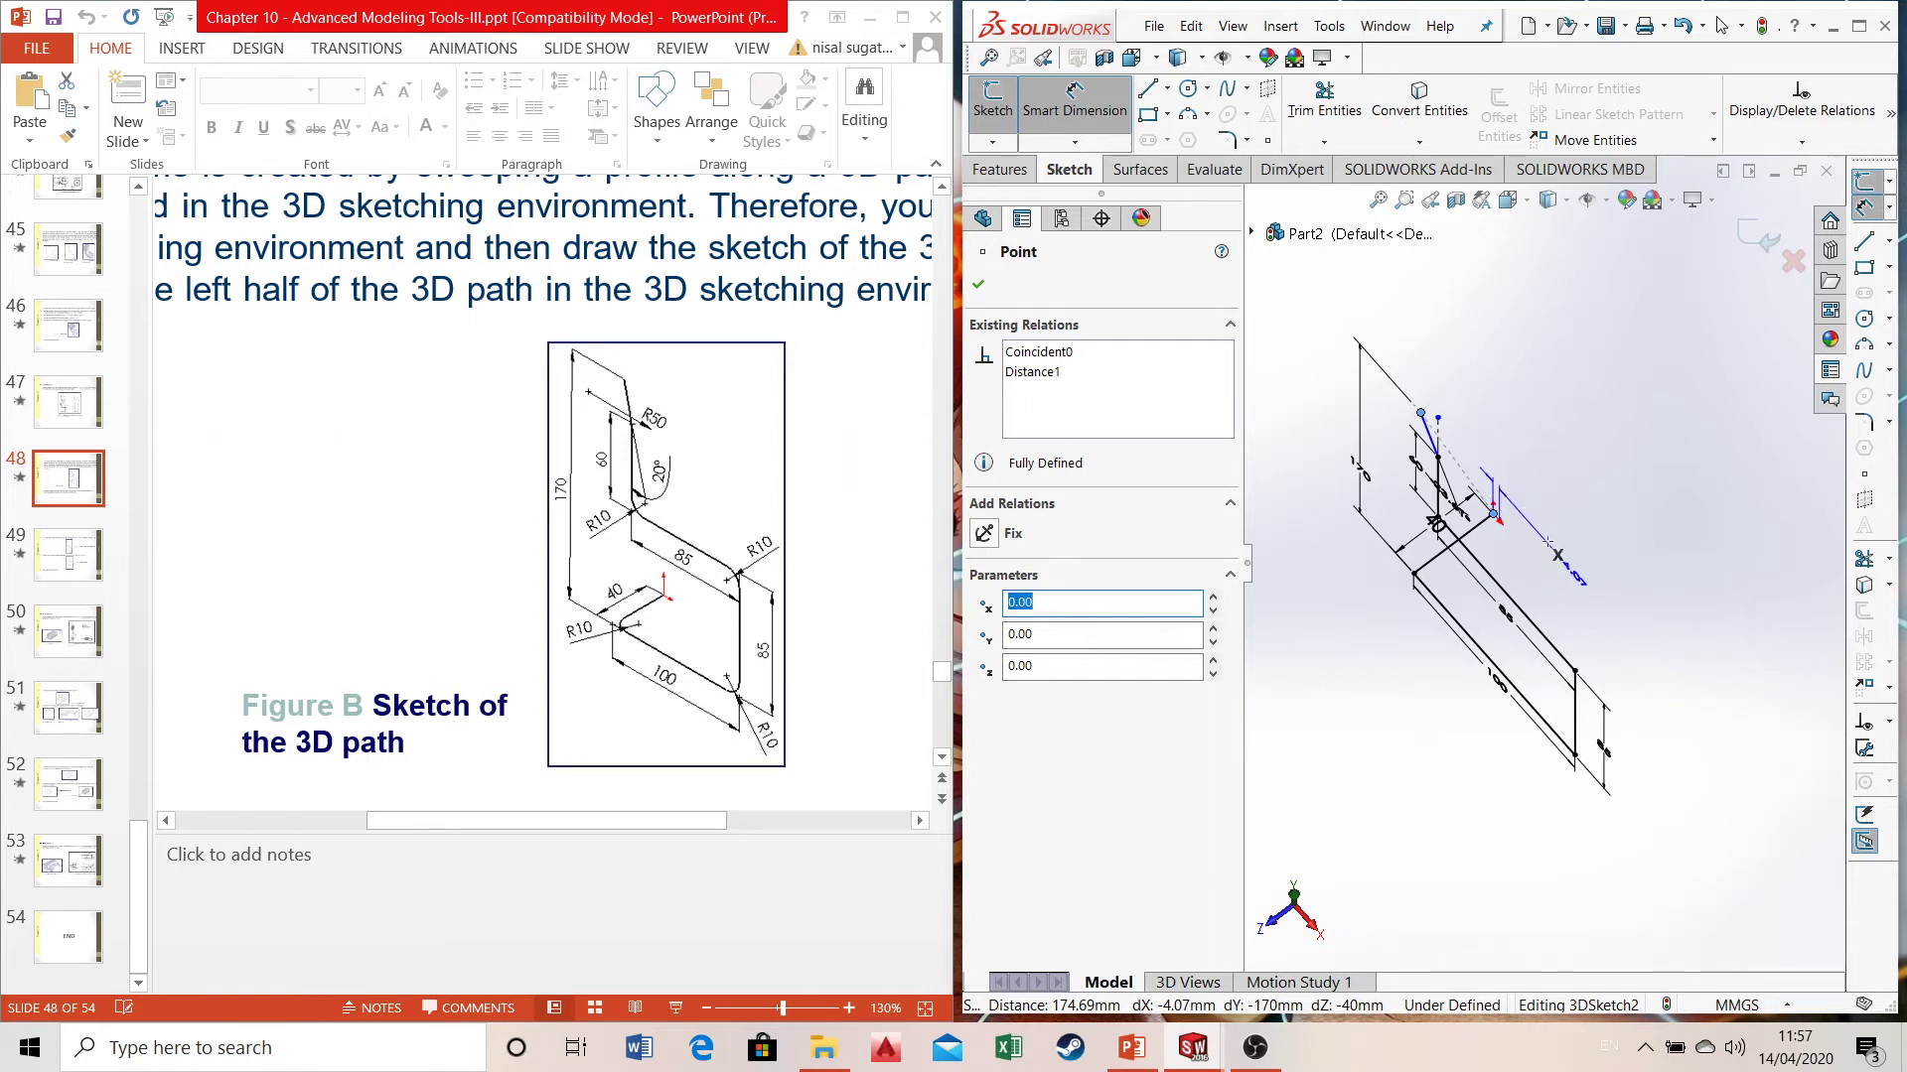
click(1546, 541)
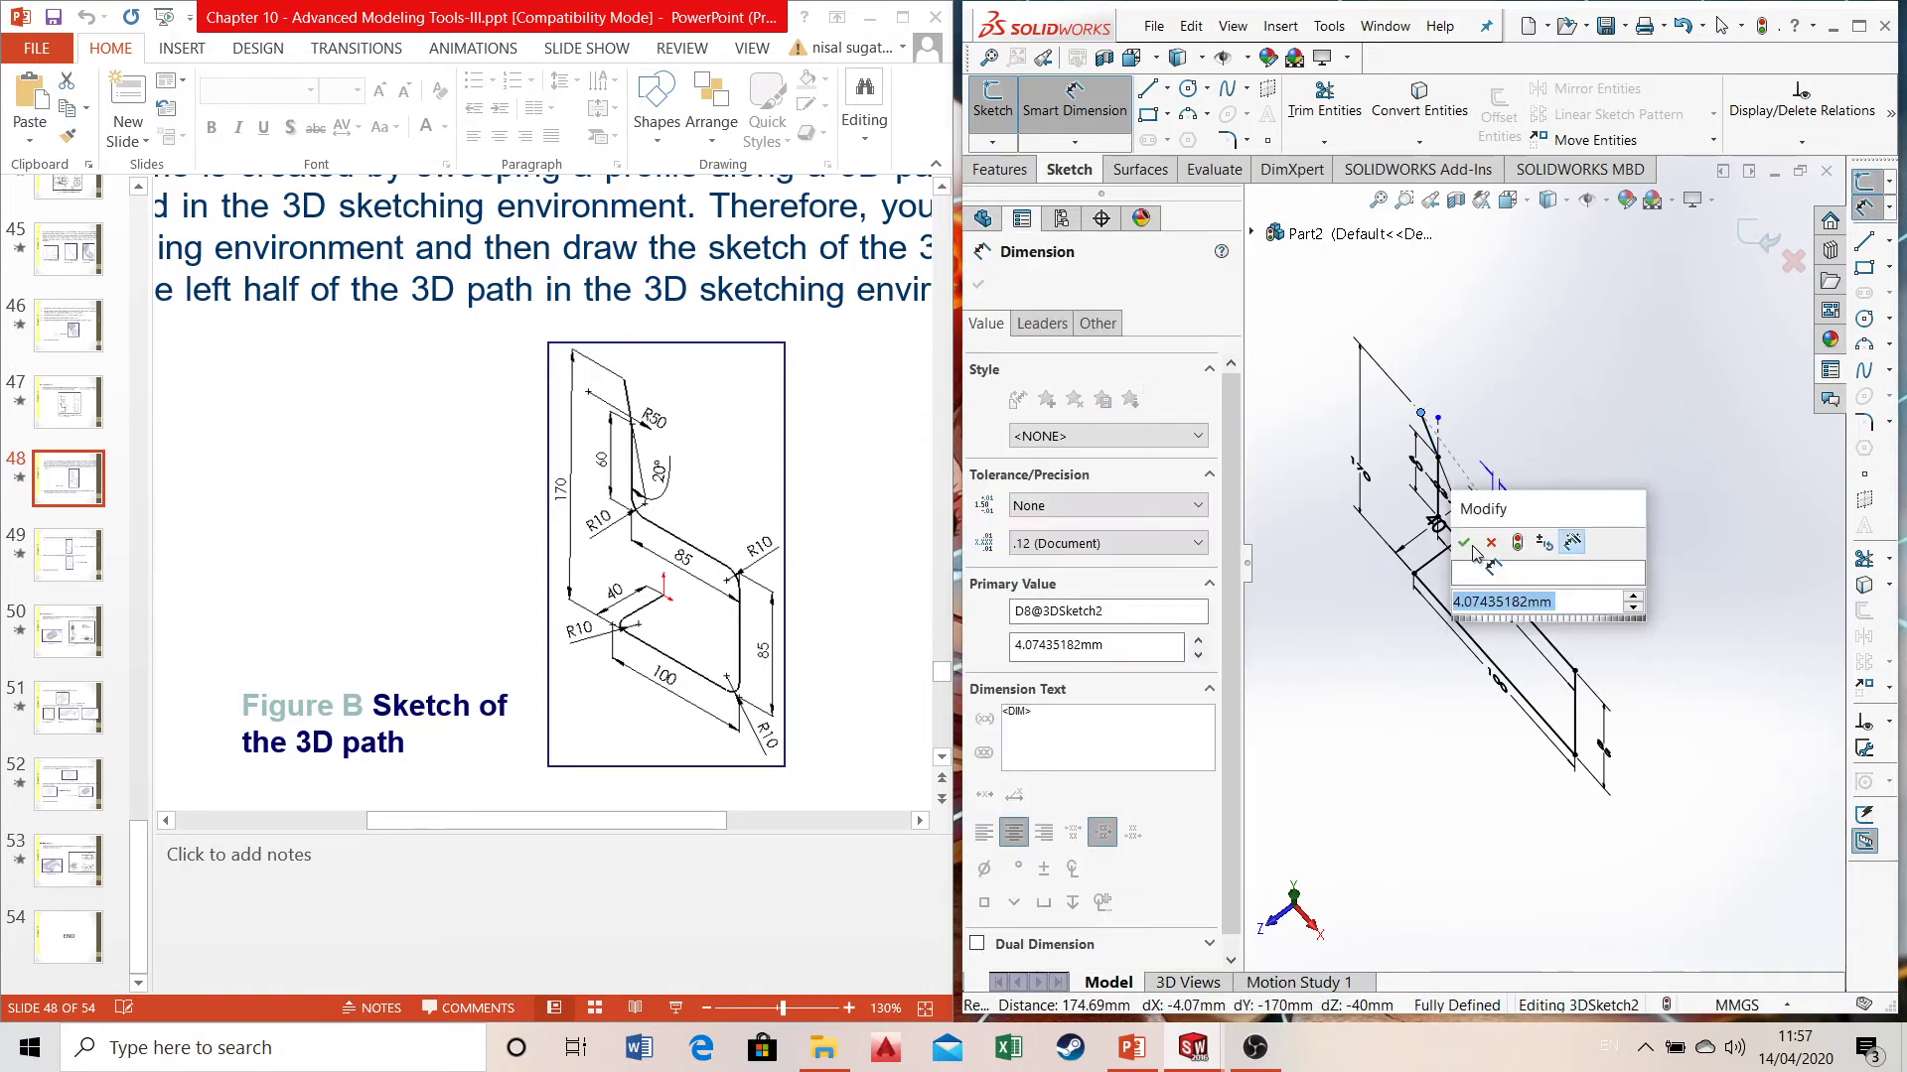
click(1465, 542)
- Try to set the angle between the slanting backrest line and the vertical centerline to 20 degrees
key(ctrl+1)
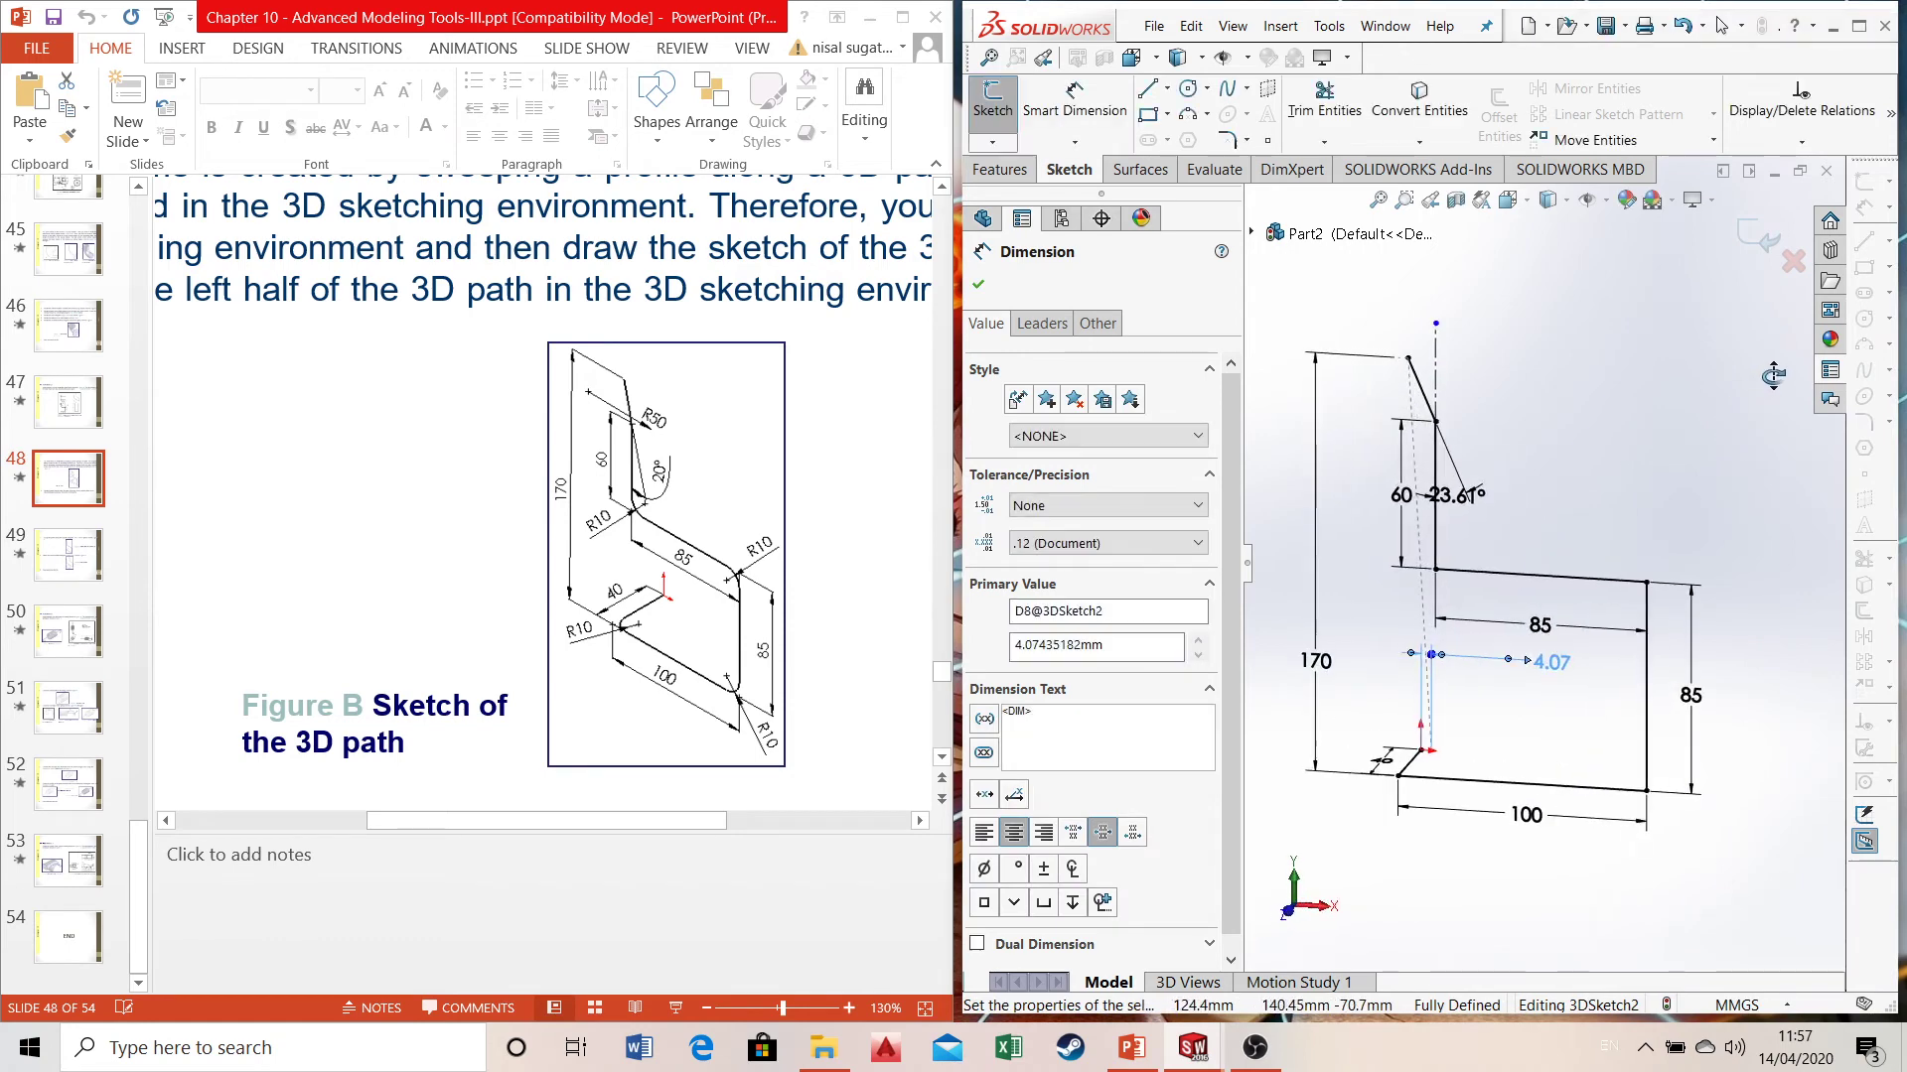
mouse_move(1763, 393)
middle_down()
mouse_move(1758, 425)
mouse_move(1778, 361)
middle_up()
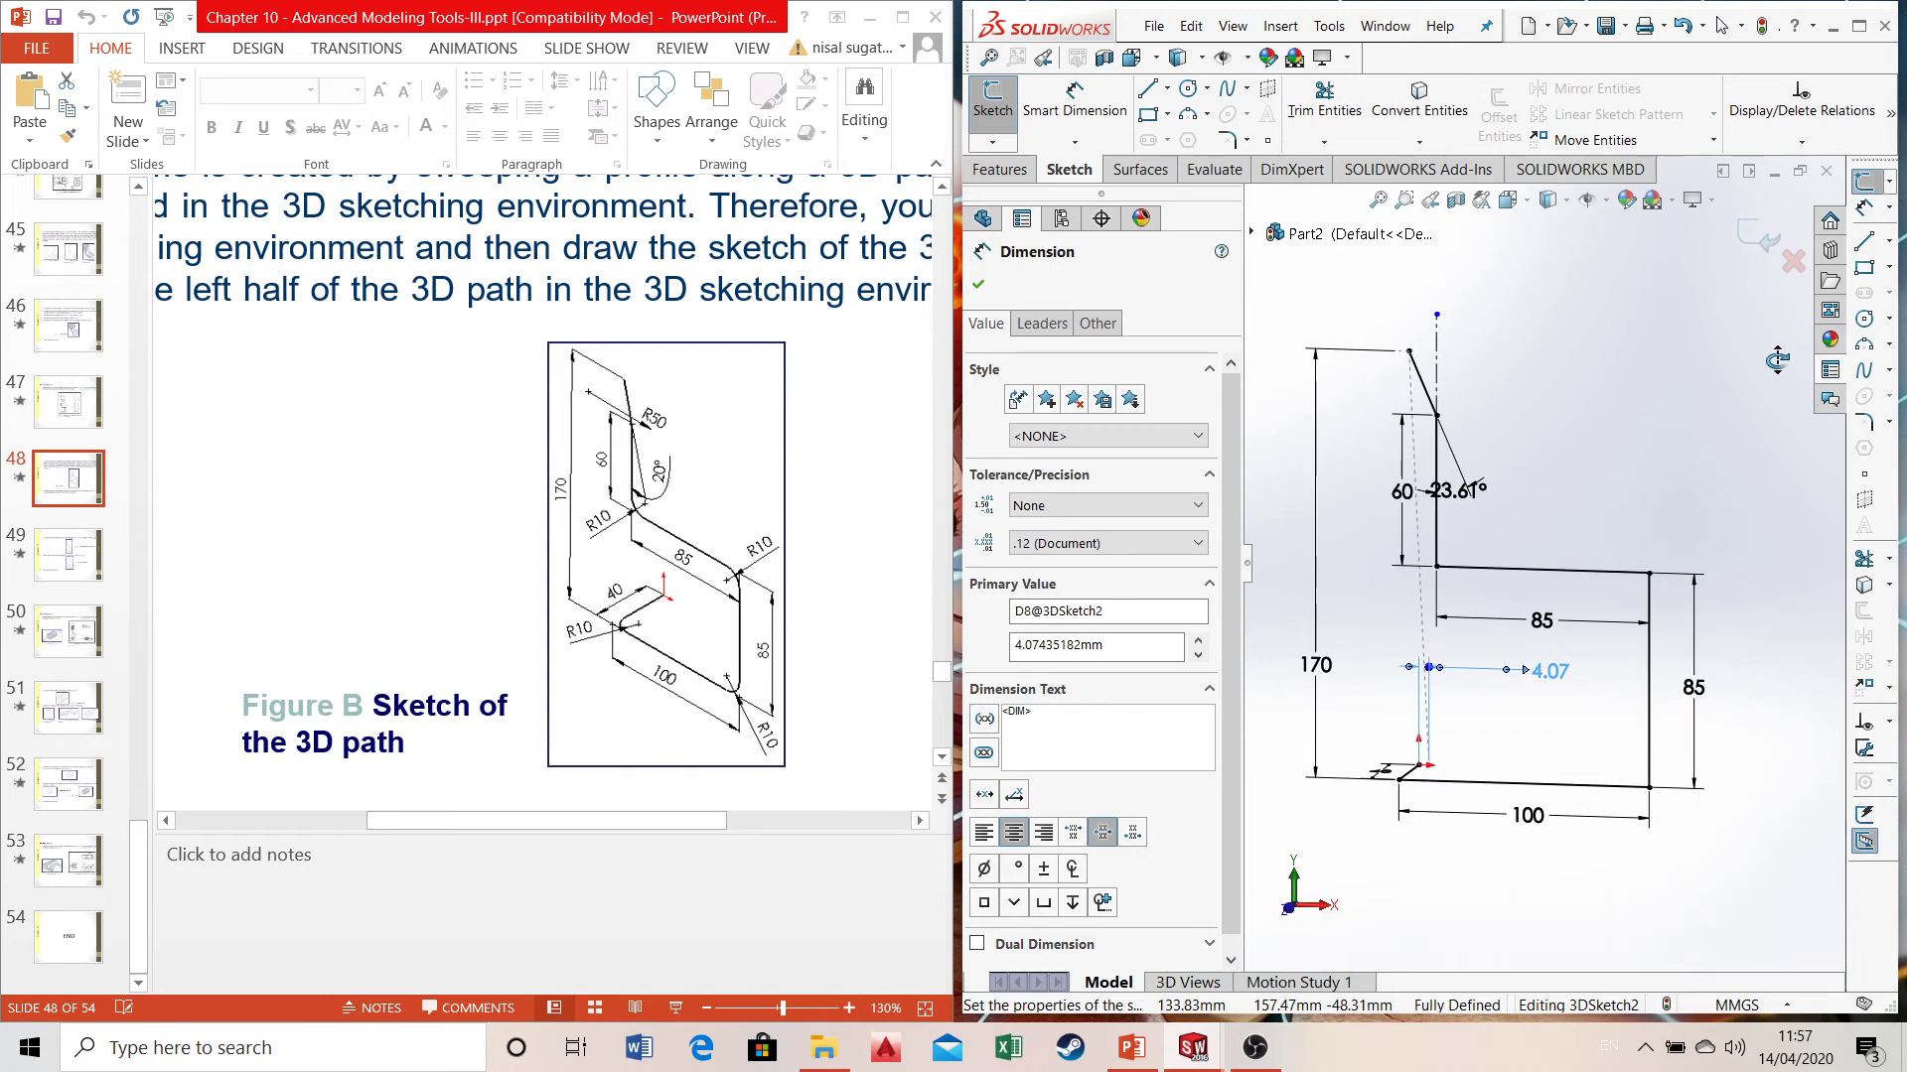
click(1457, 497)
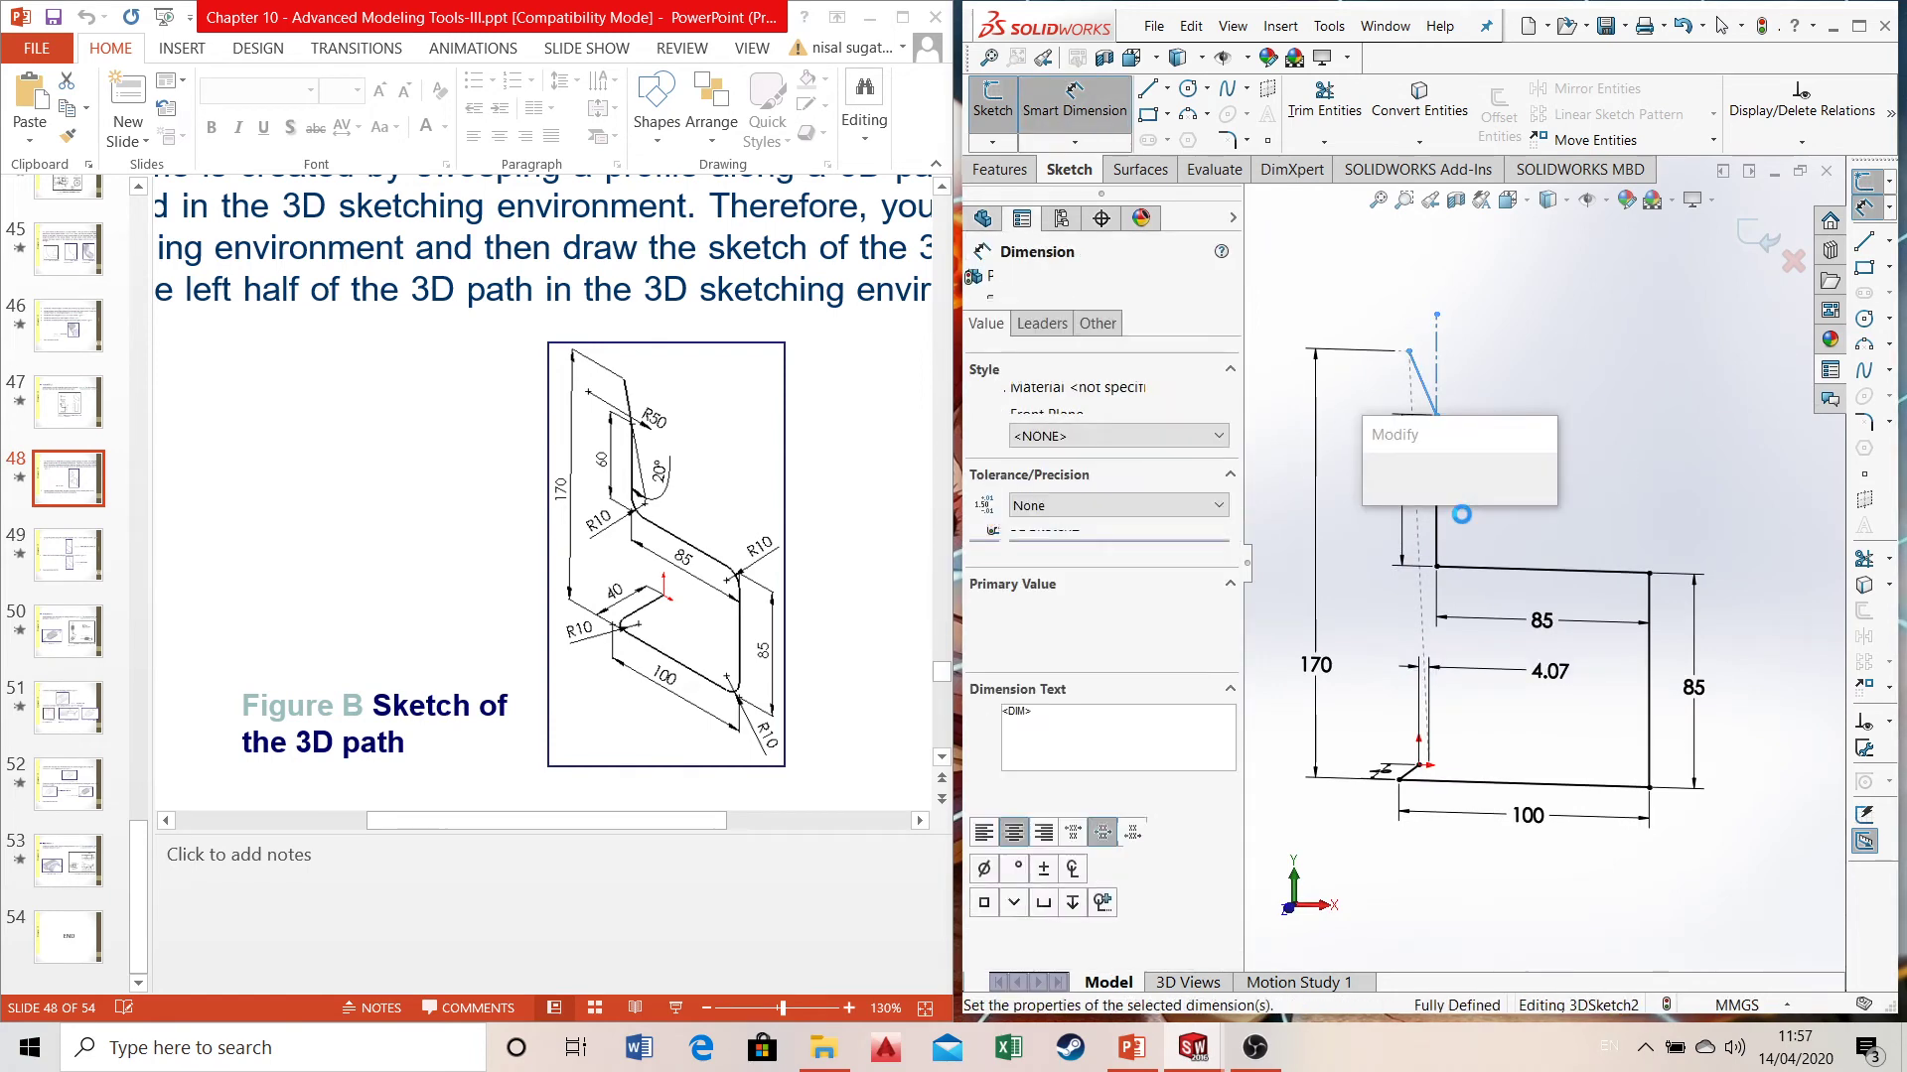
text(2)
key(Return)
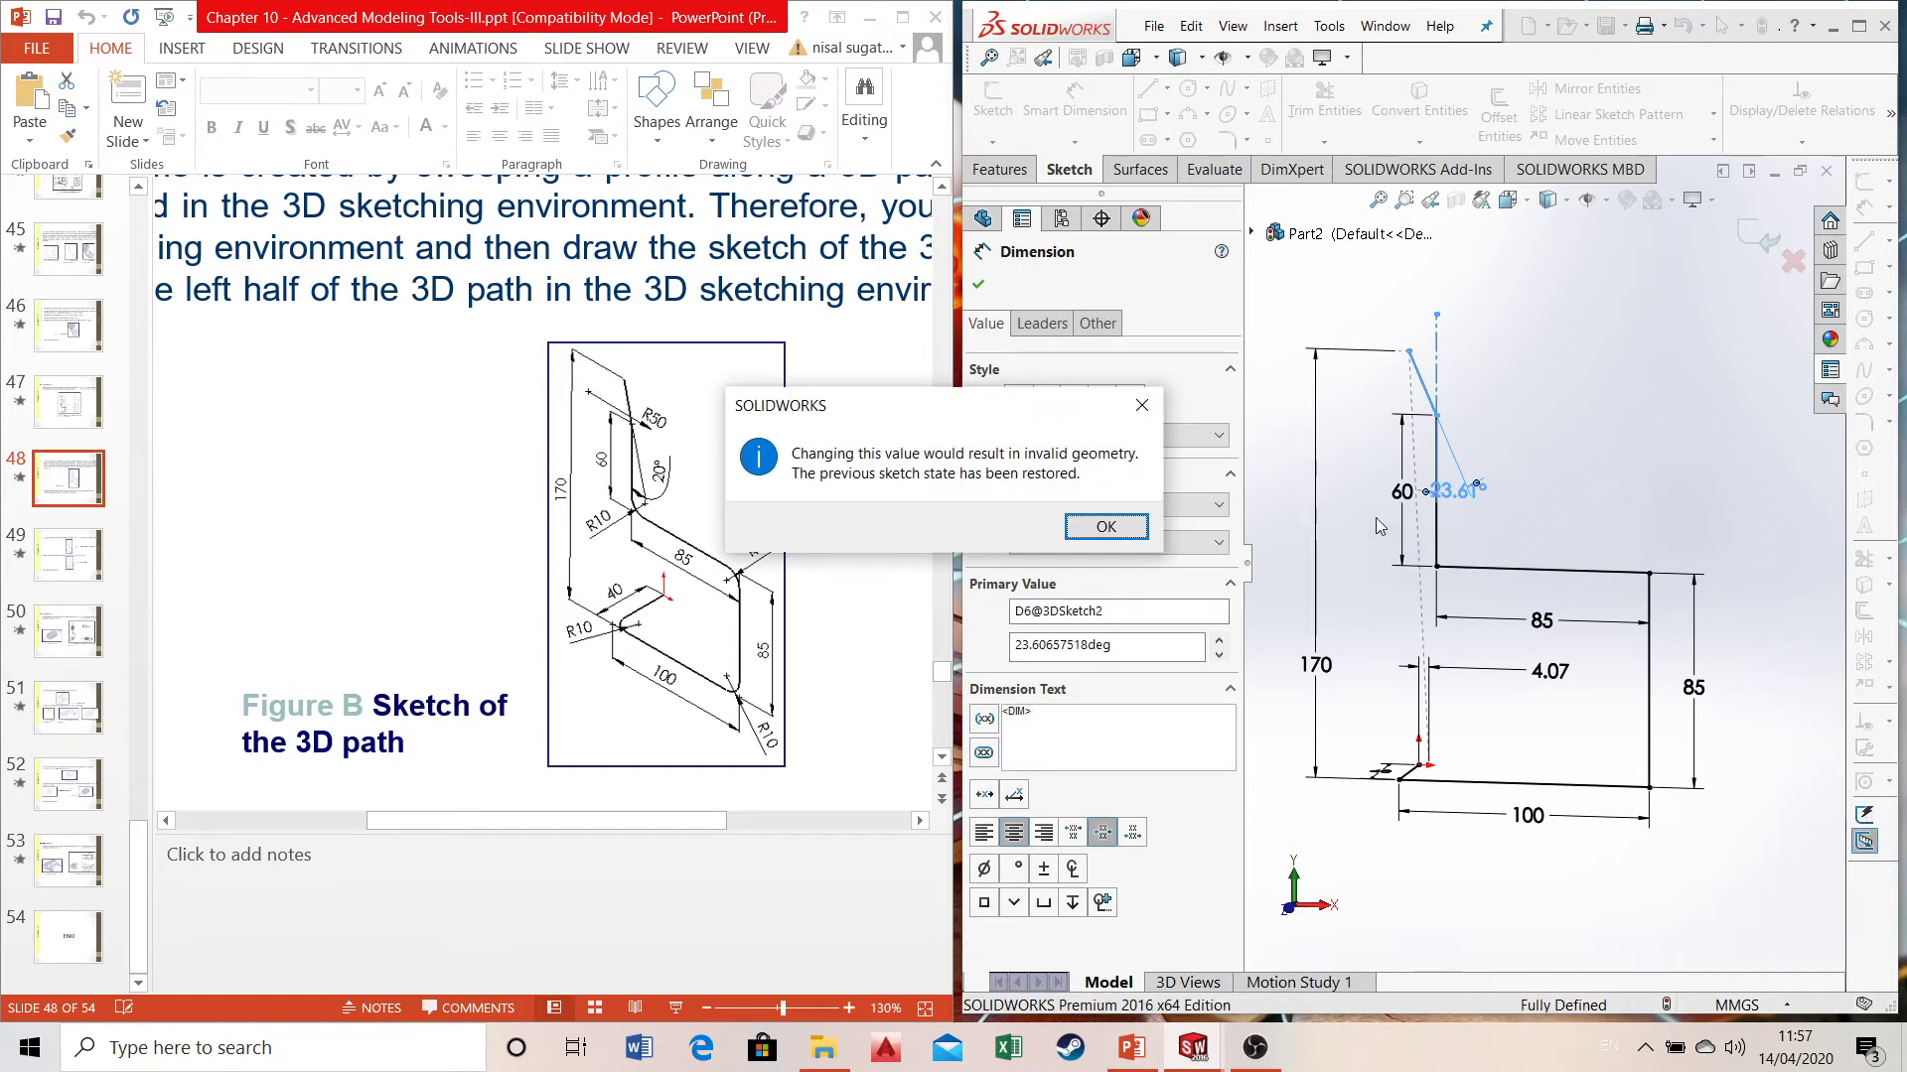
click(1142, 405)
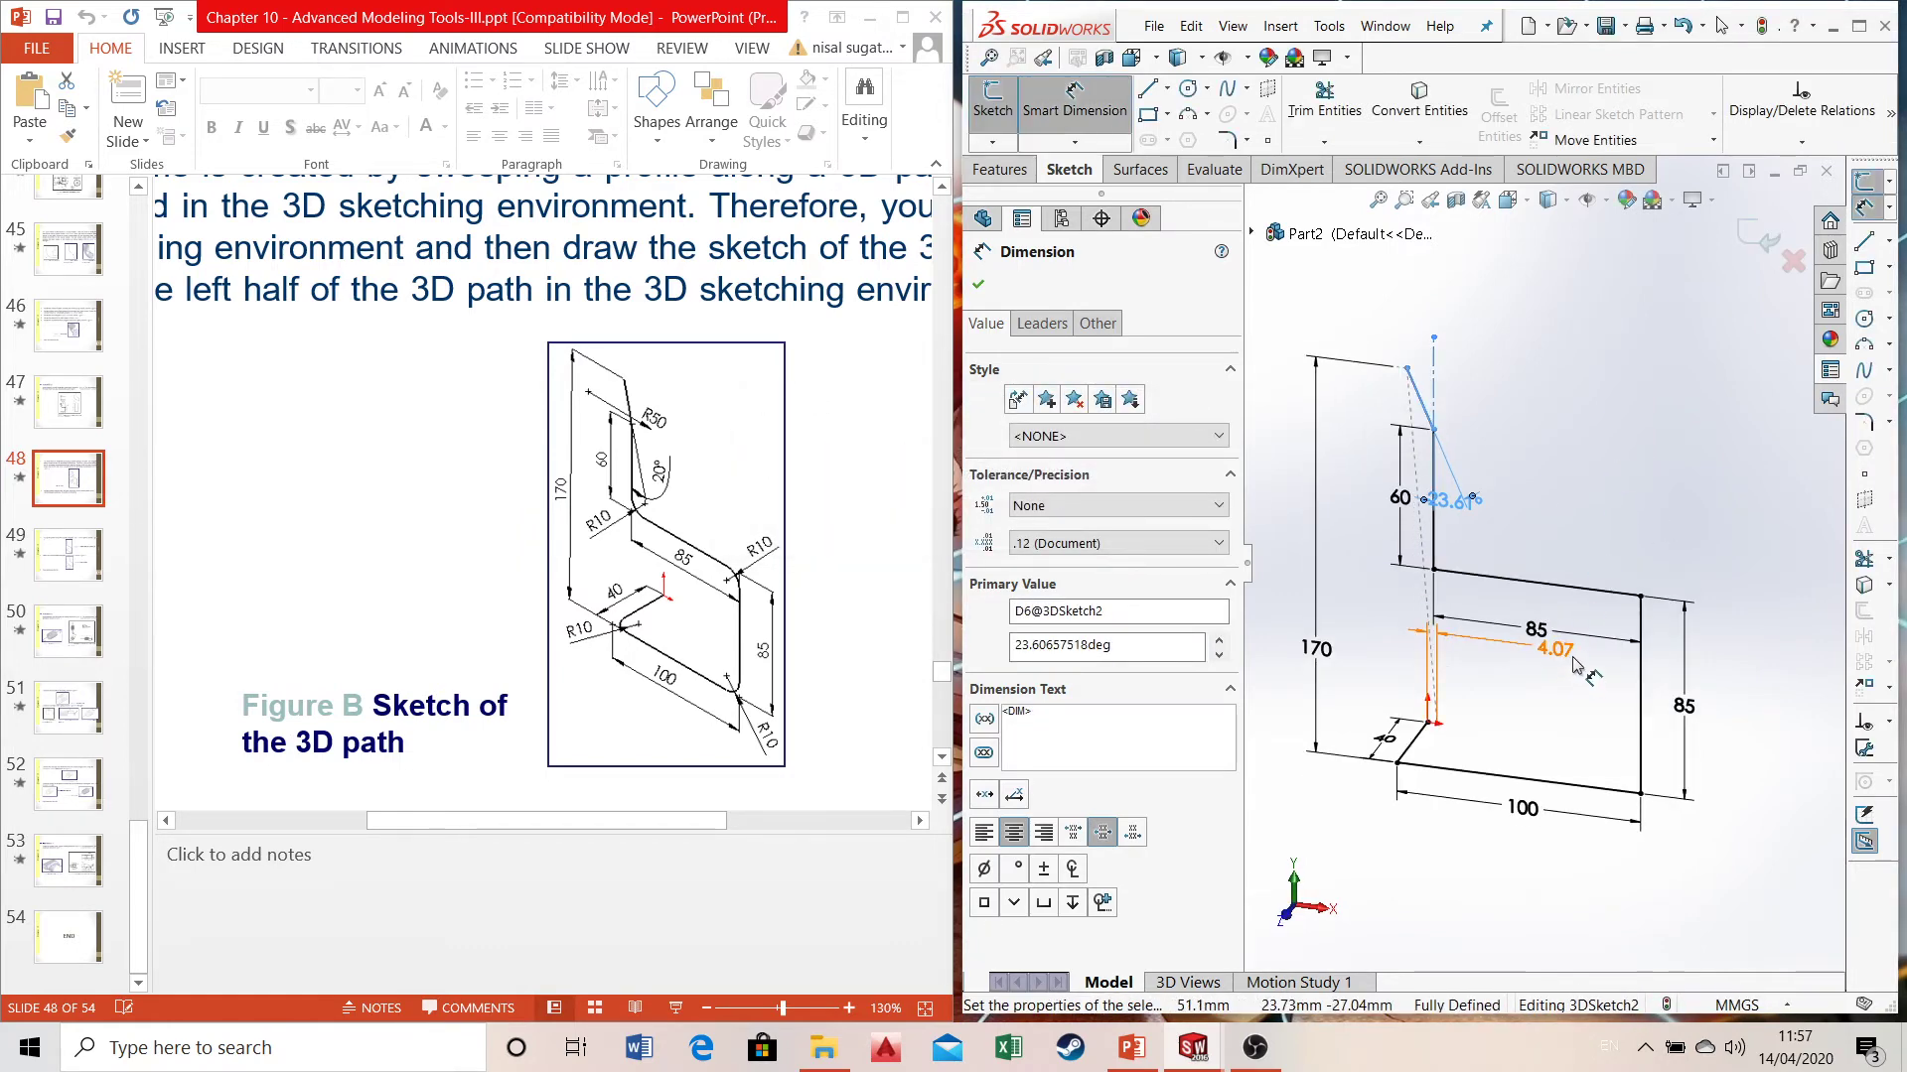
- Delete the X-axis distance dimension between the backrest's upper end and the origin
right_click(1570, 657)
click(1529, 697)
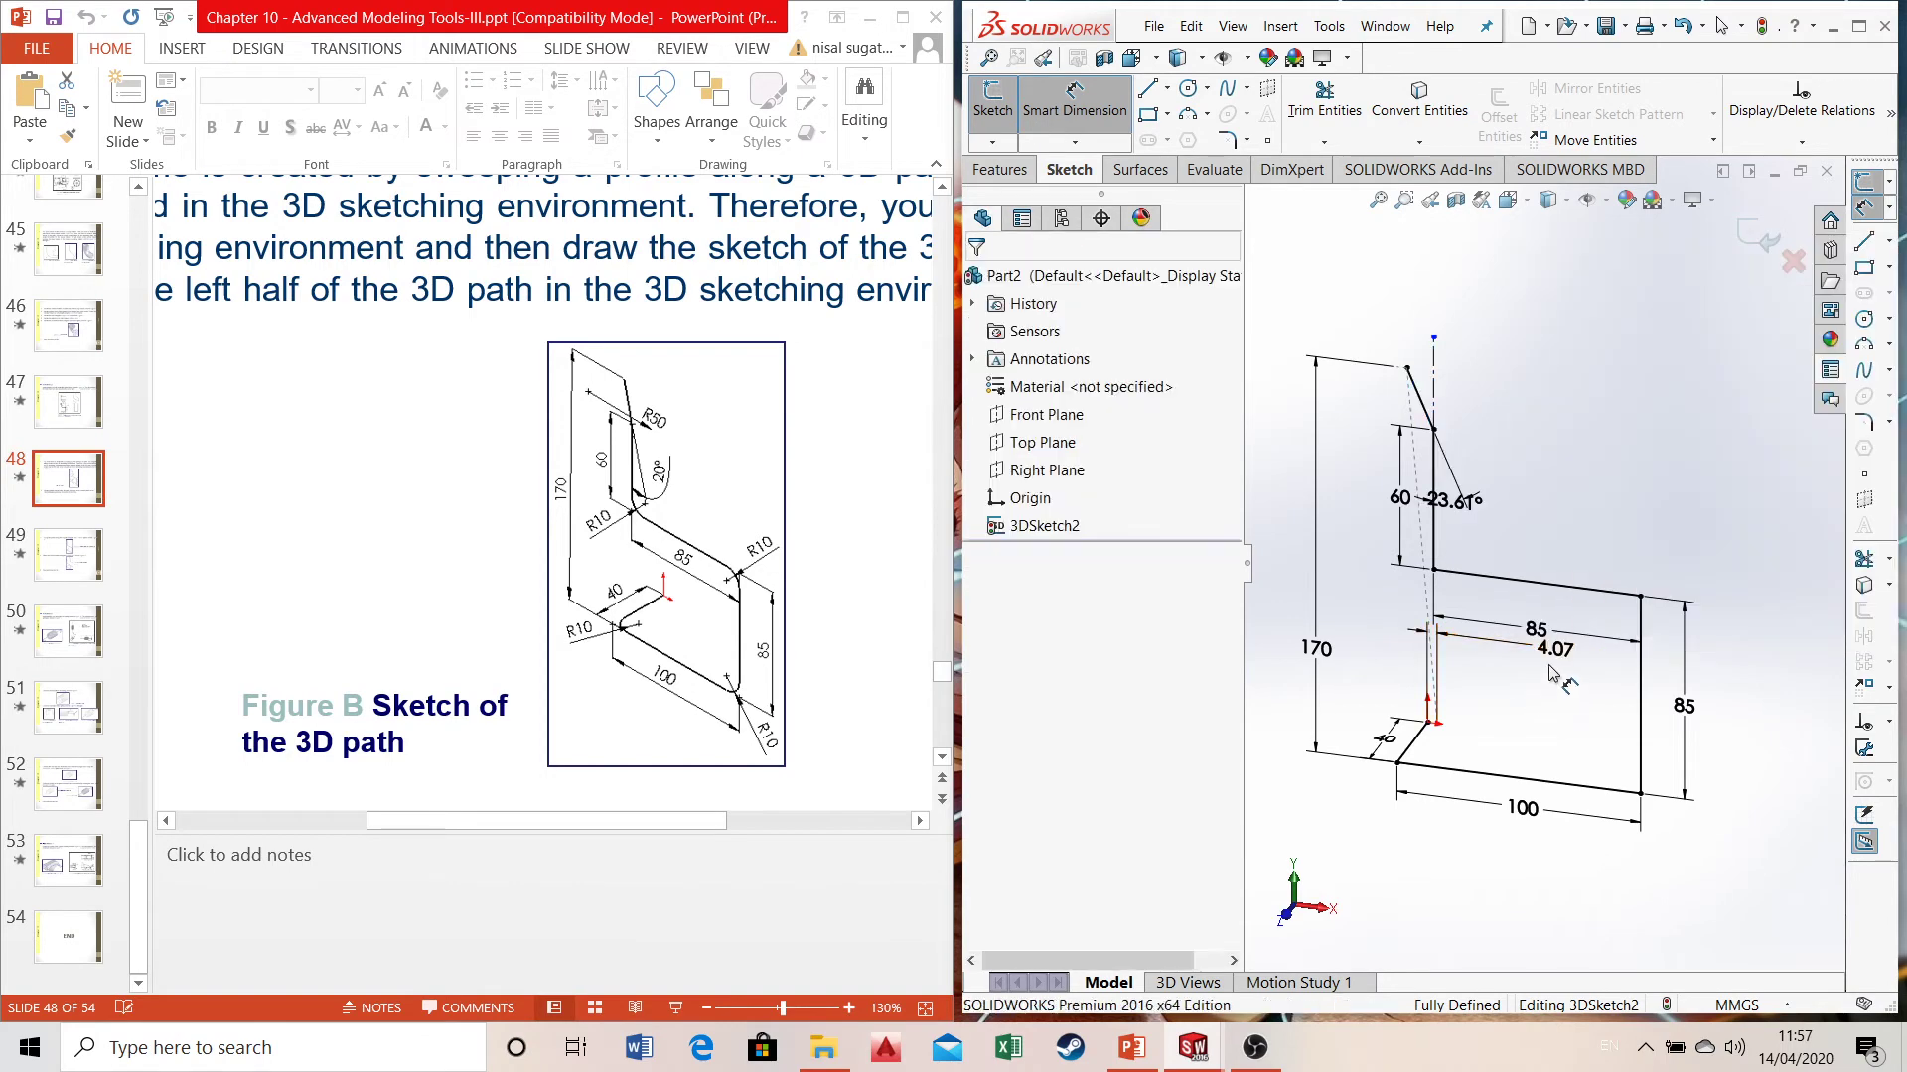
right_click(1559, 655)
key(Escape)
key(Escape)
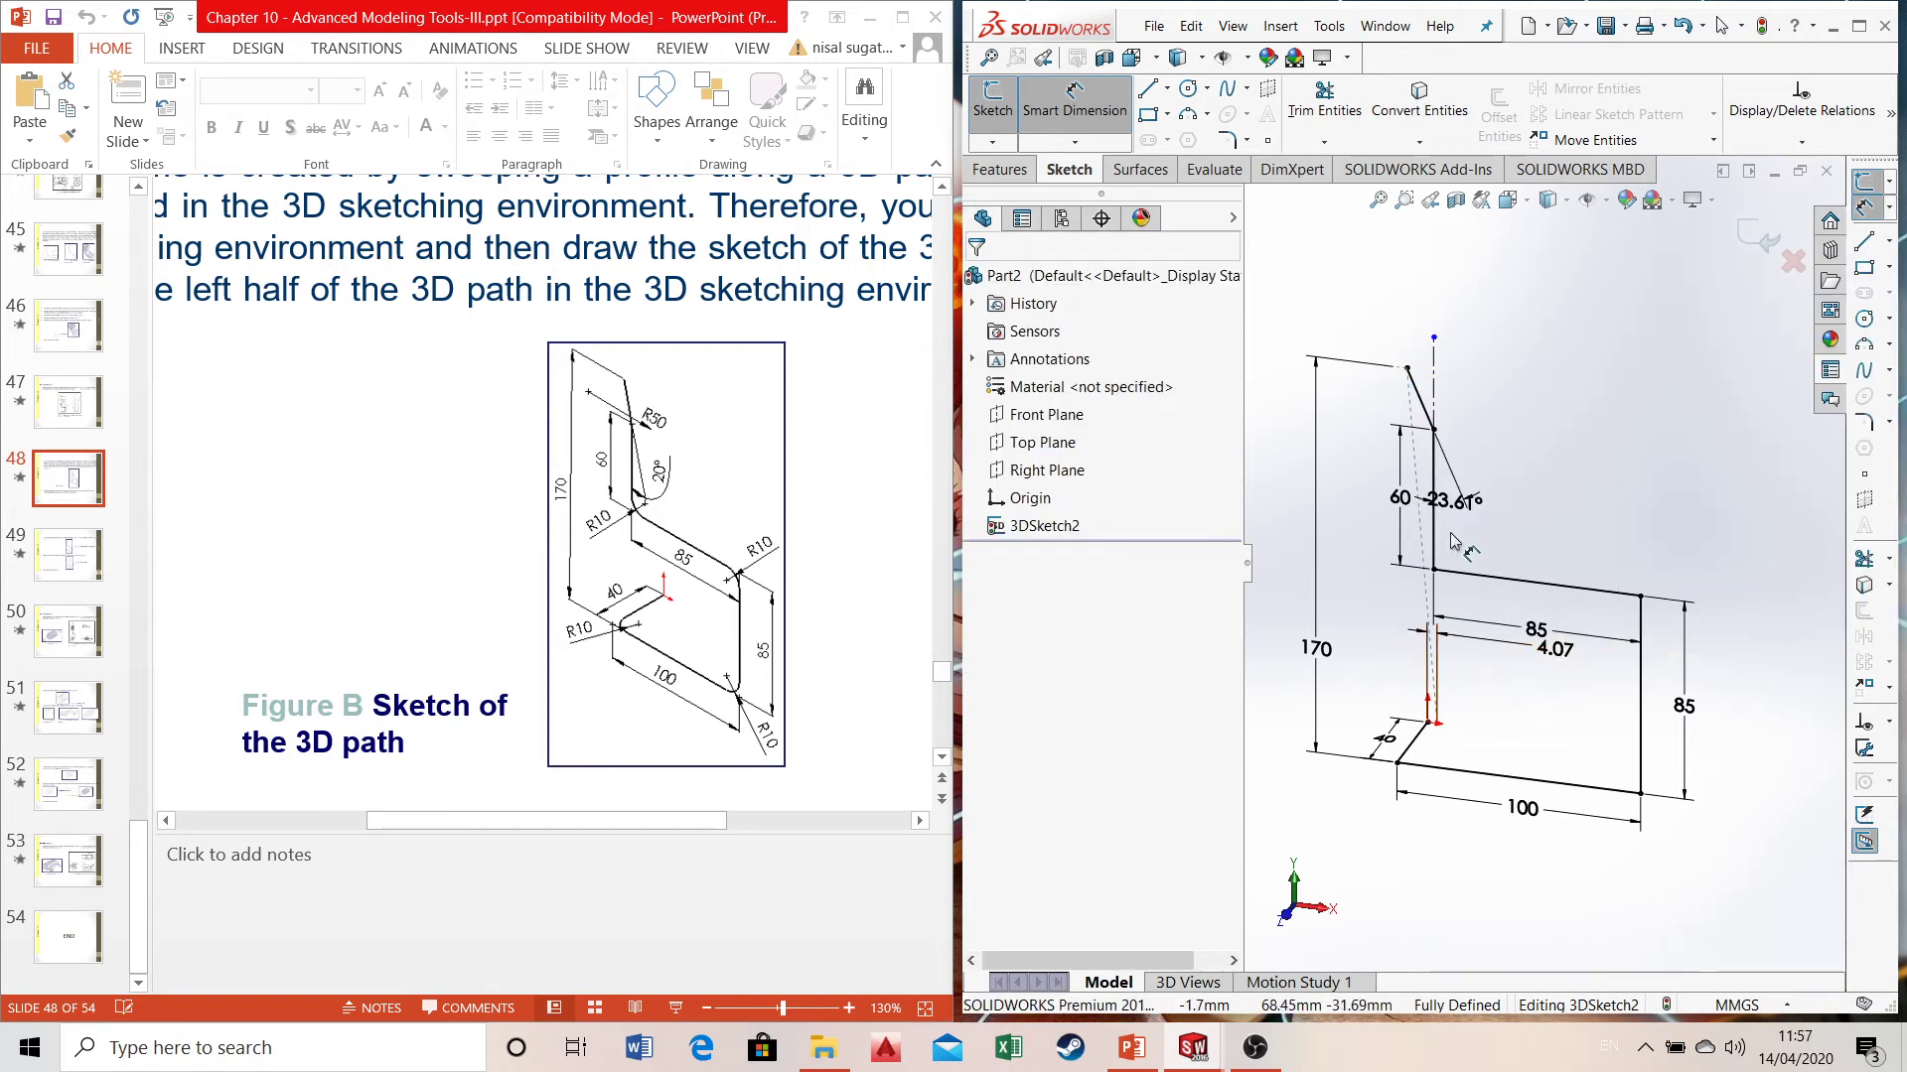
click(1562, 655)
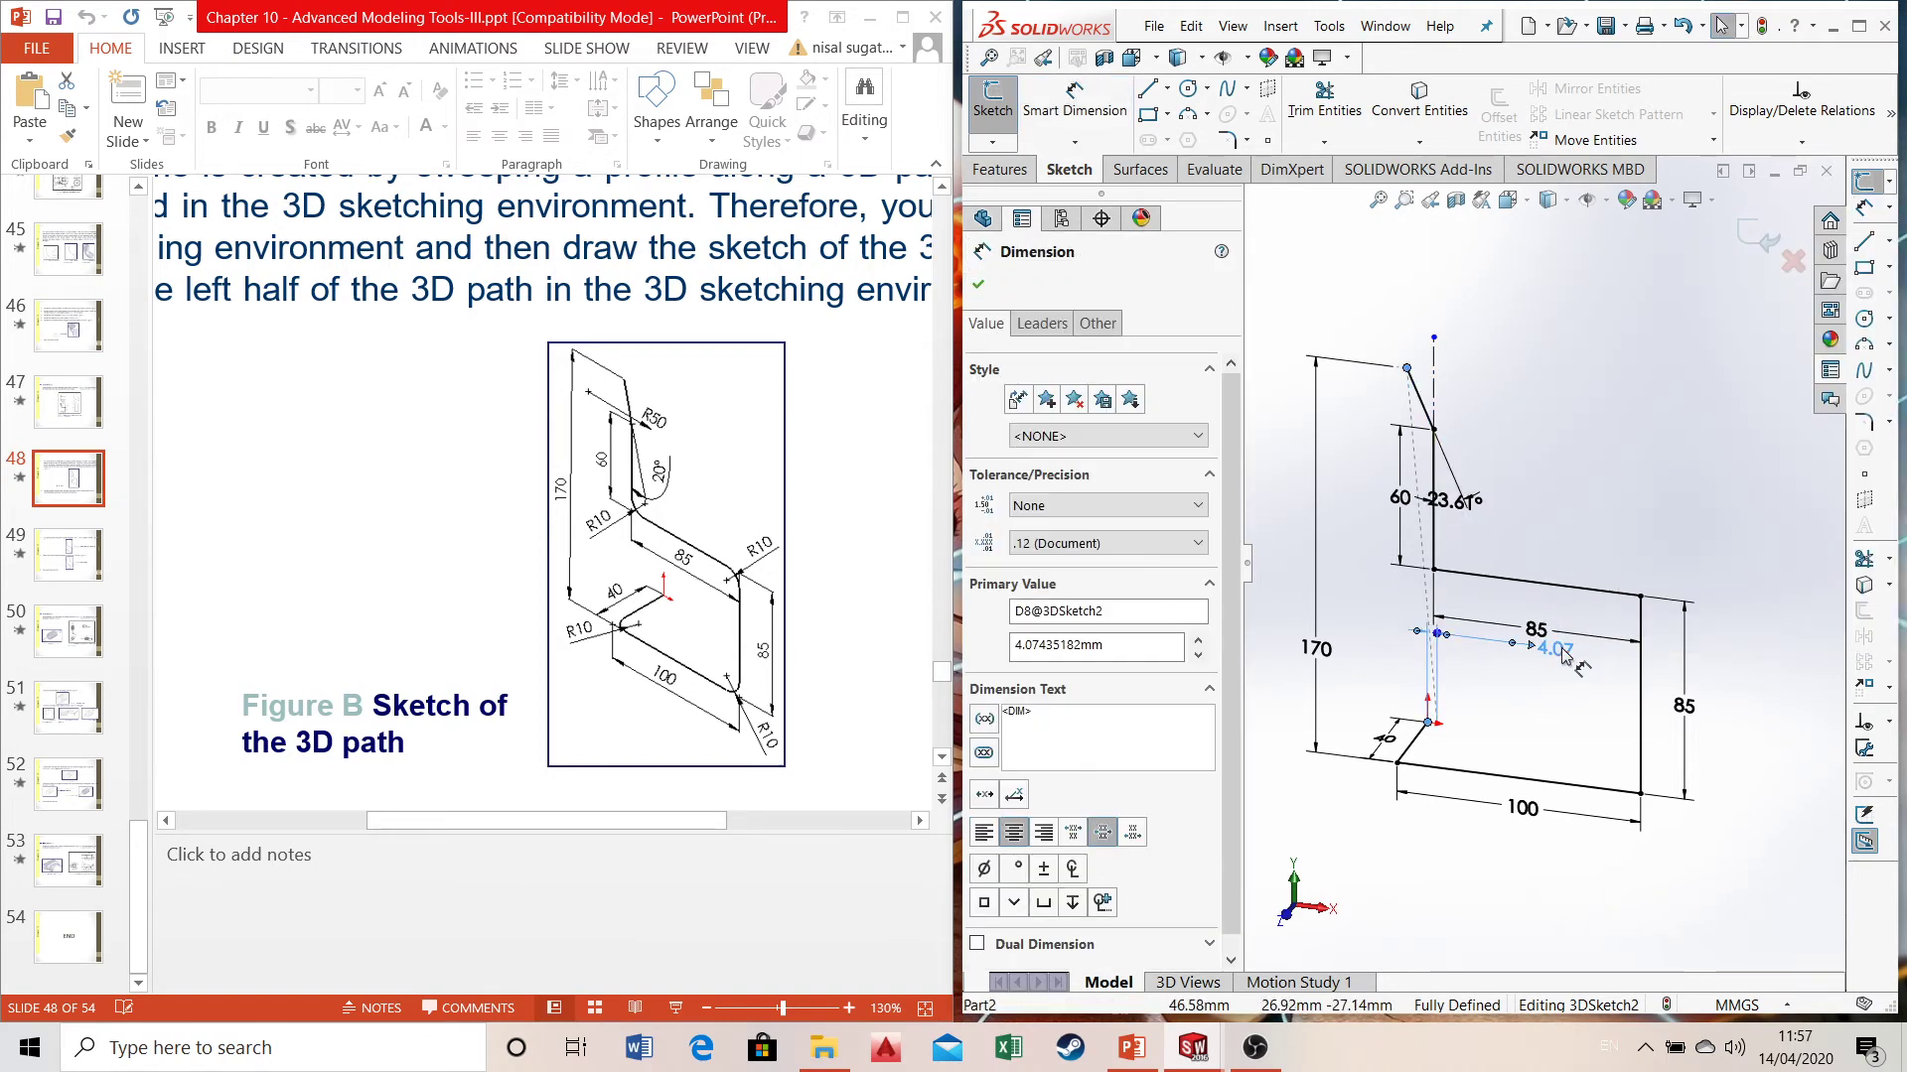
right_click(1562, 655)
click(1599, 820)
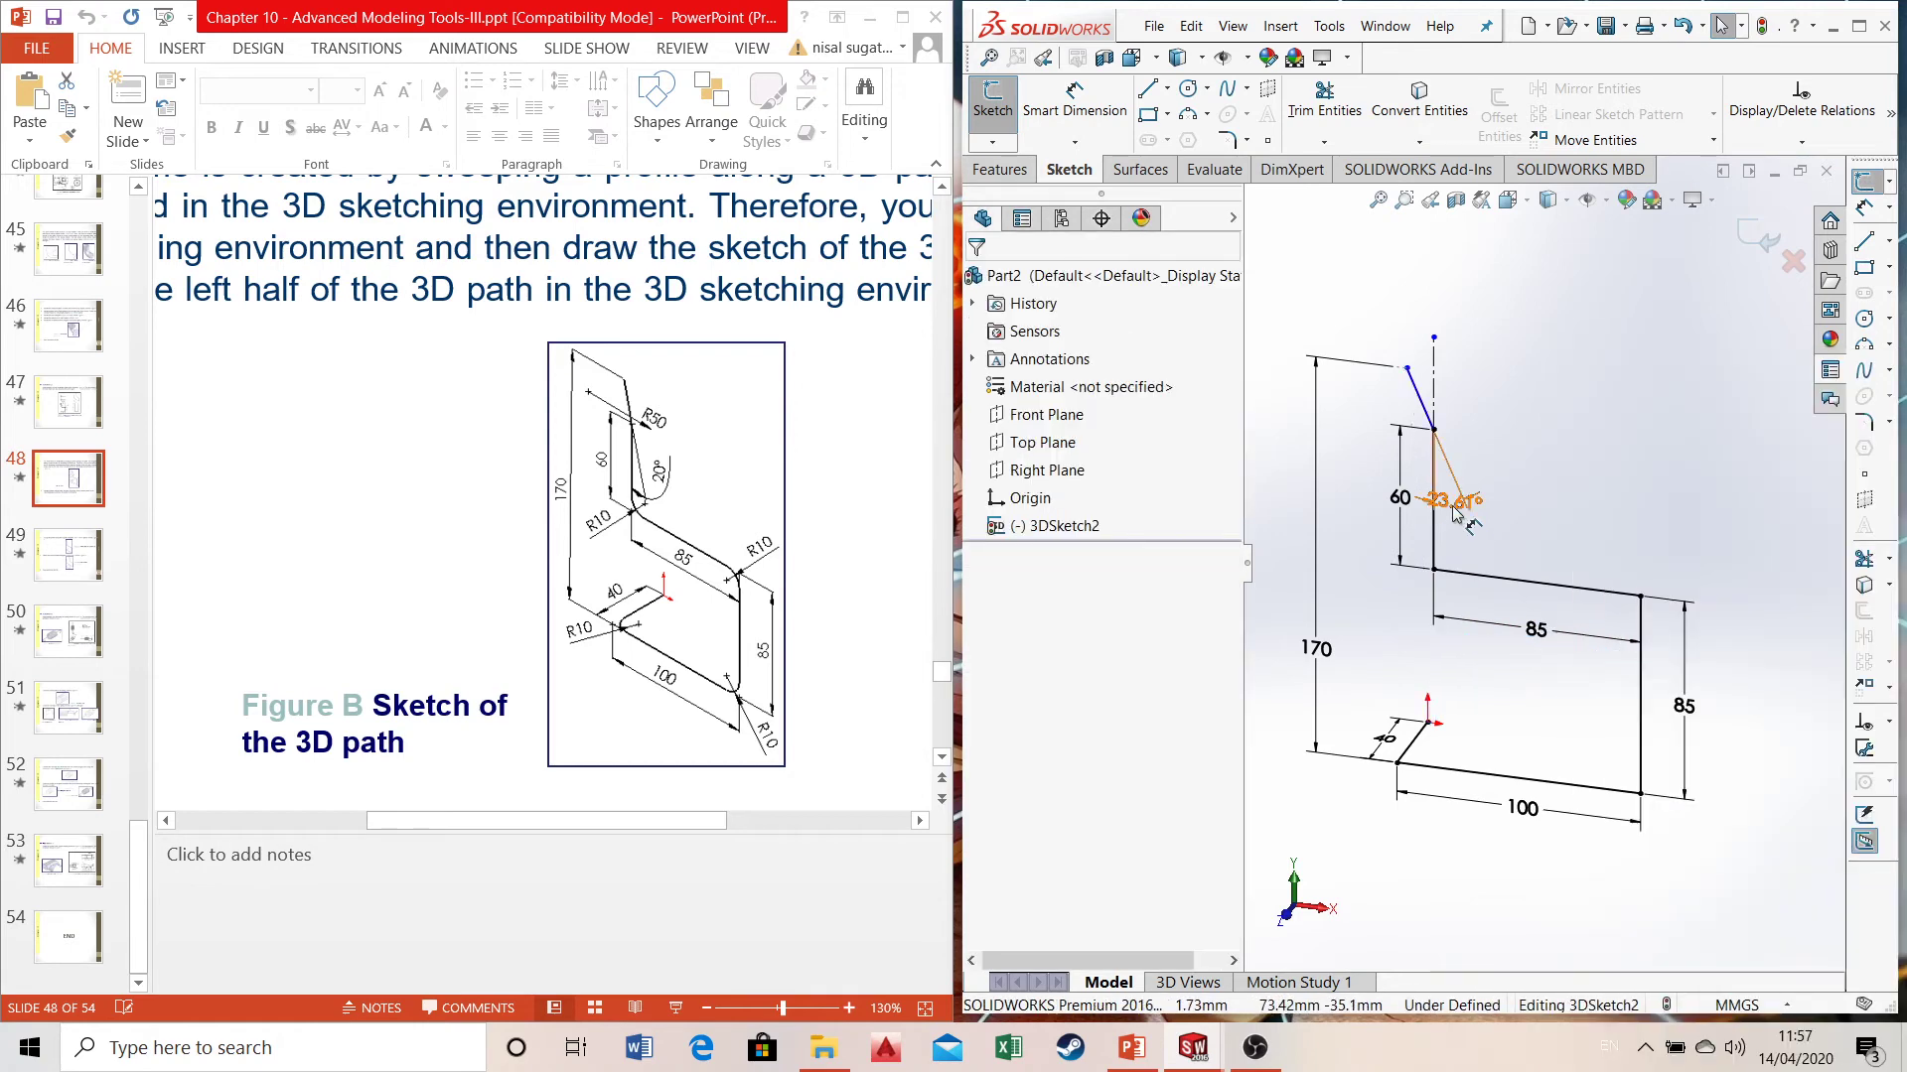
- Set the angle between the slanting backrest line and the vertical centerline to 20 degrees
double_click(1449, 512)
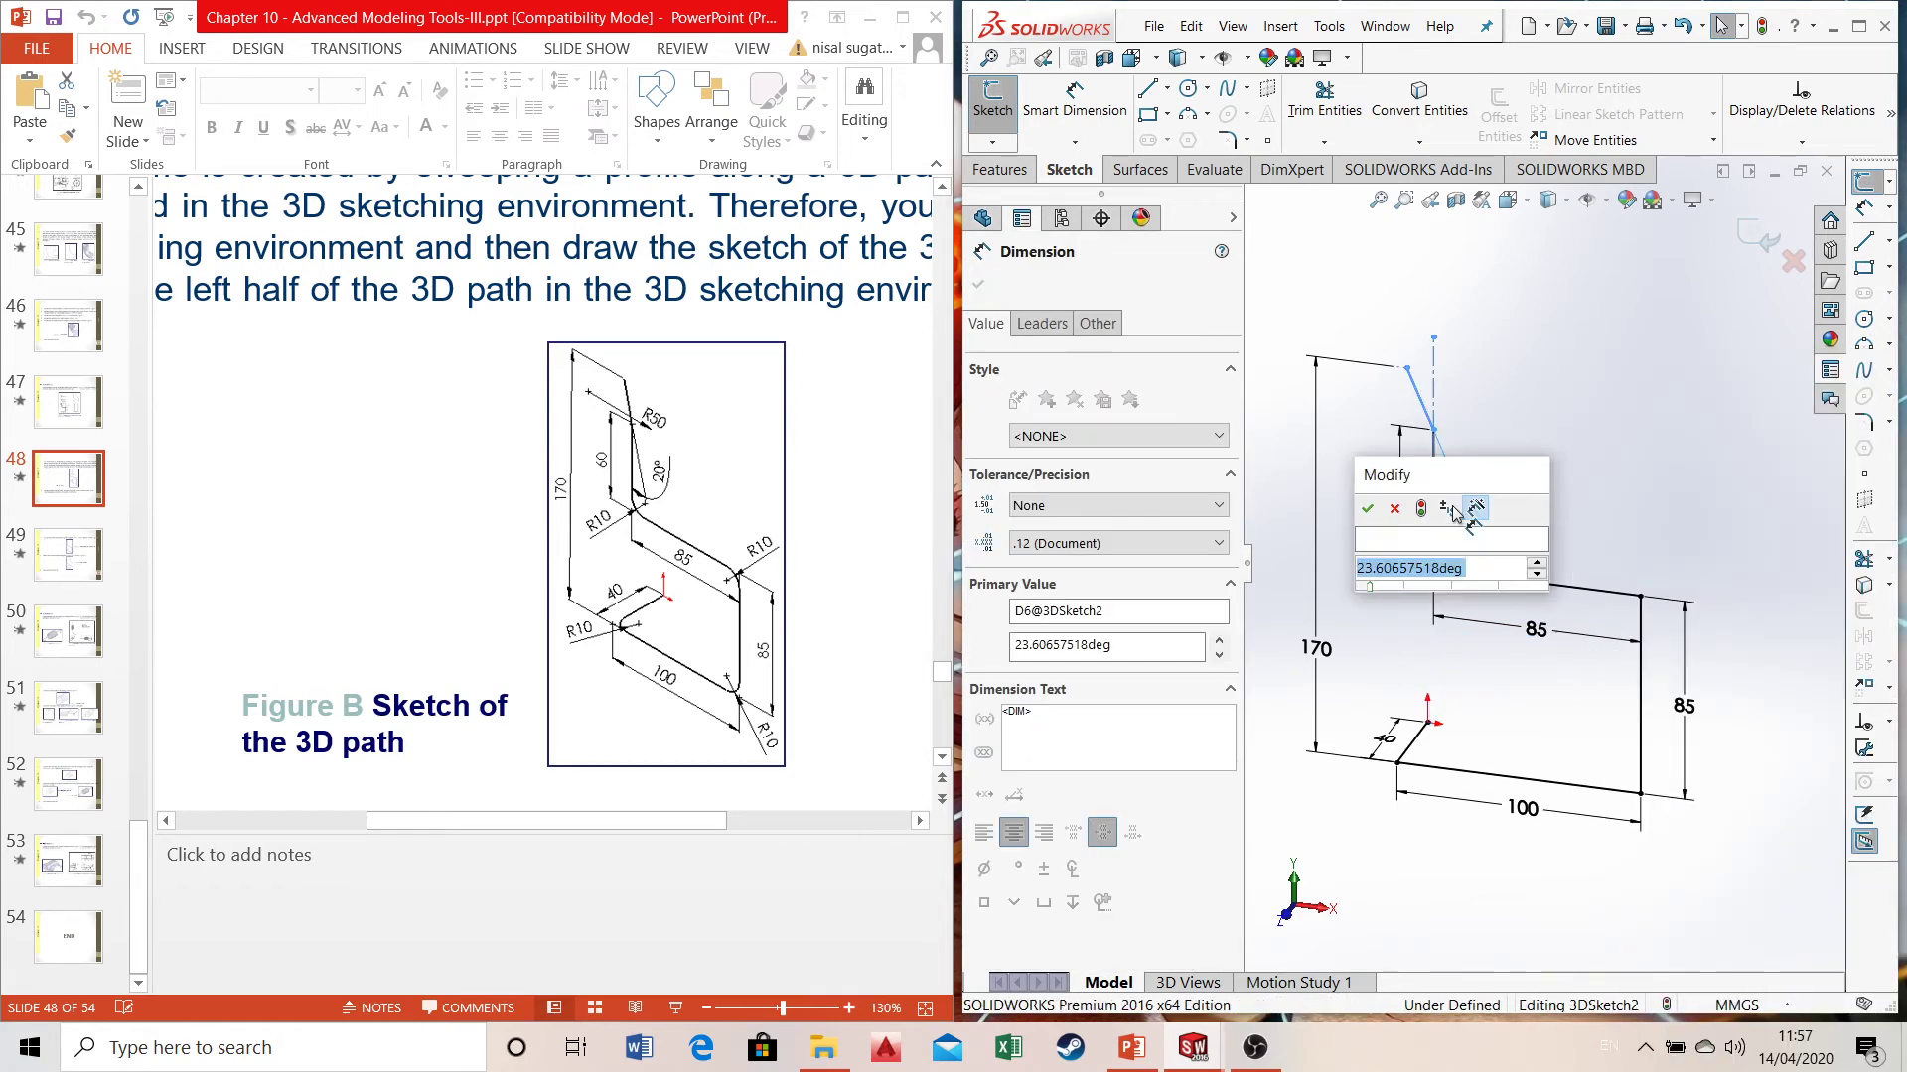
key(Escape)
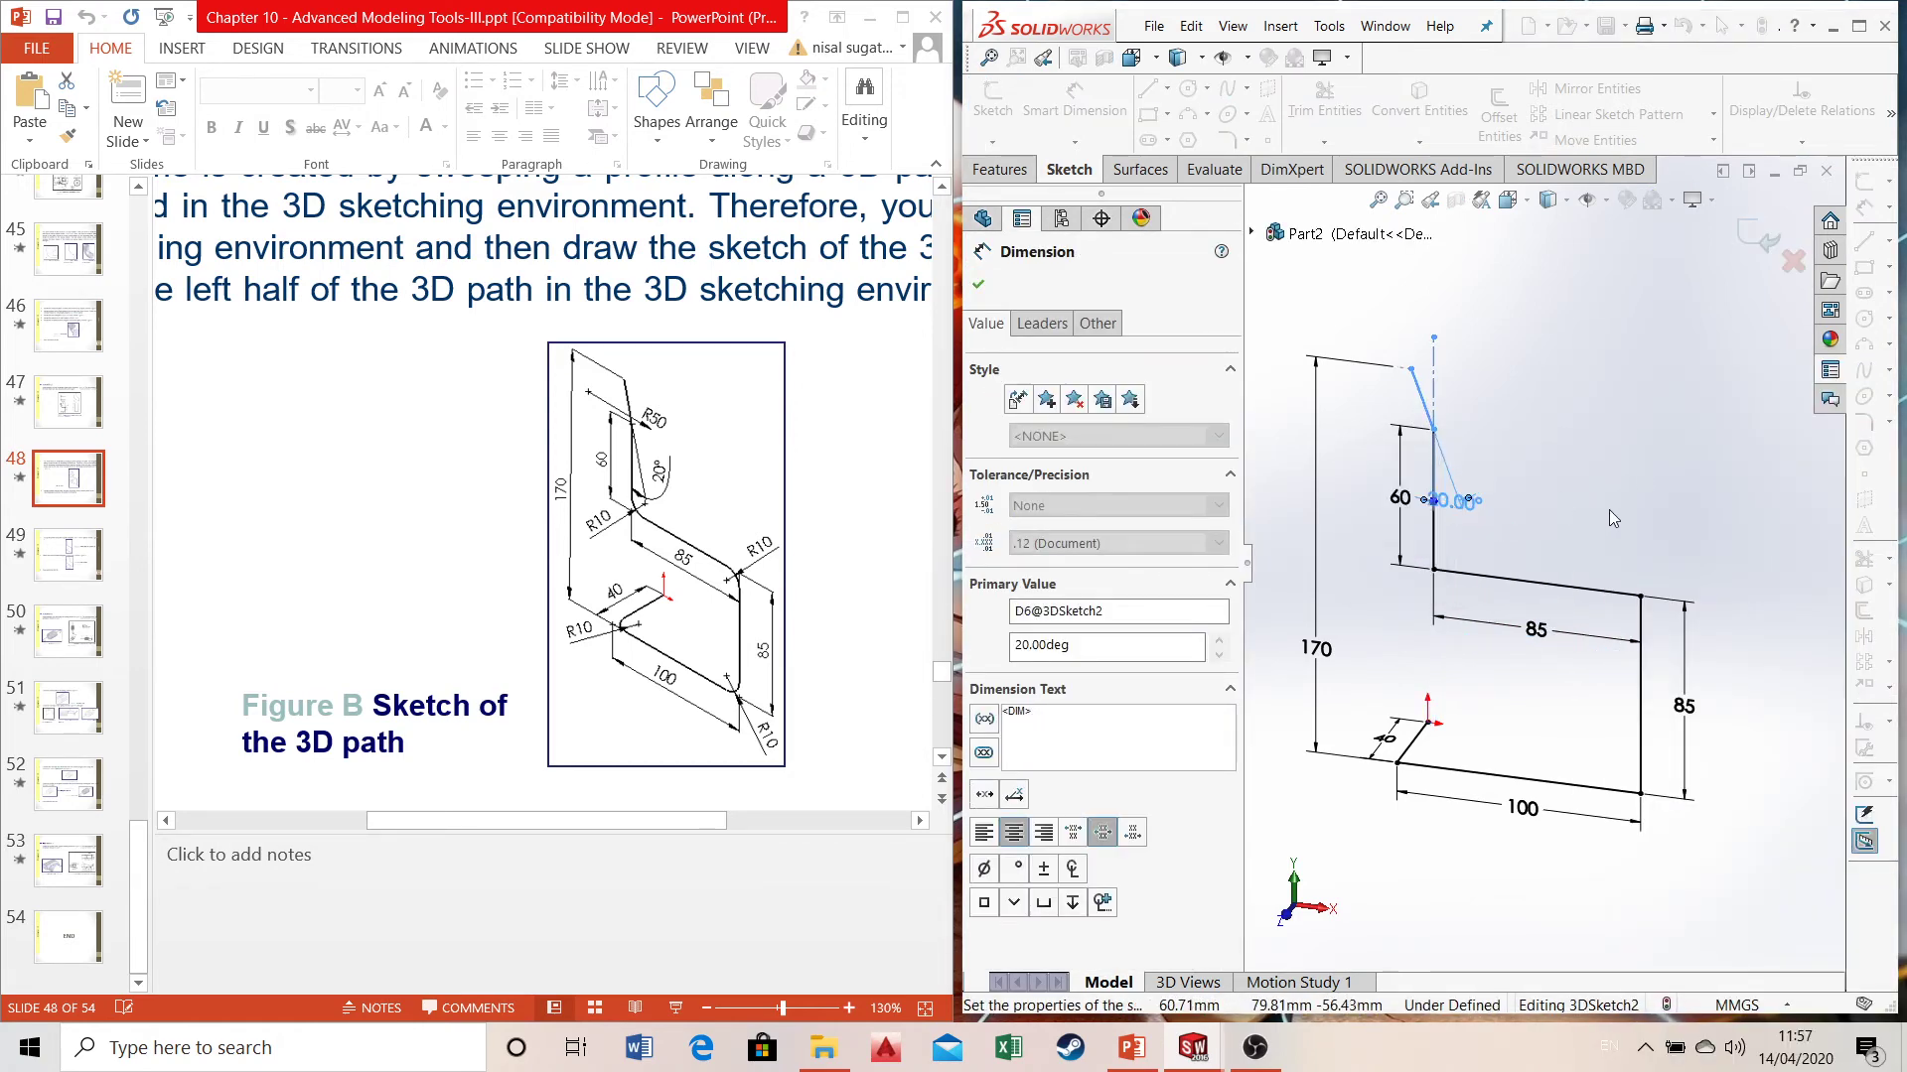
click(1524, 452)
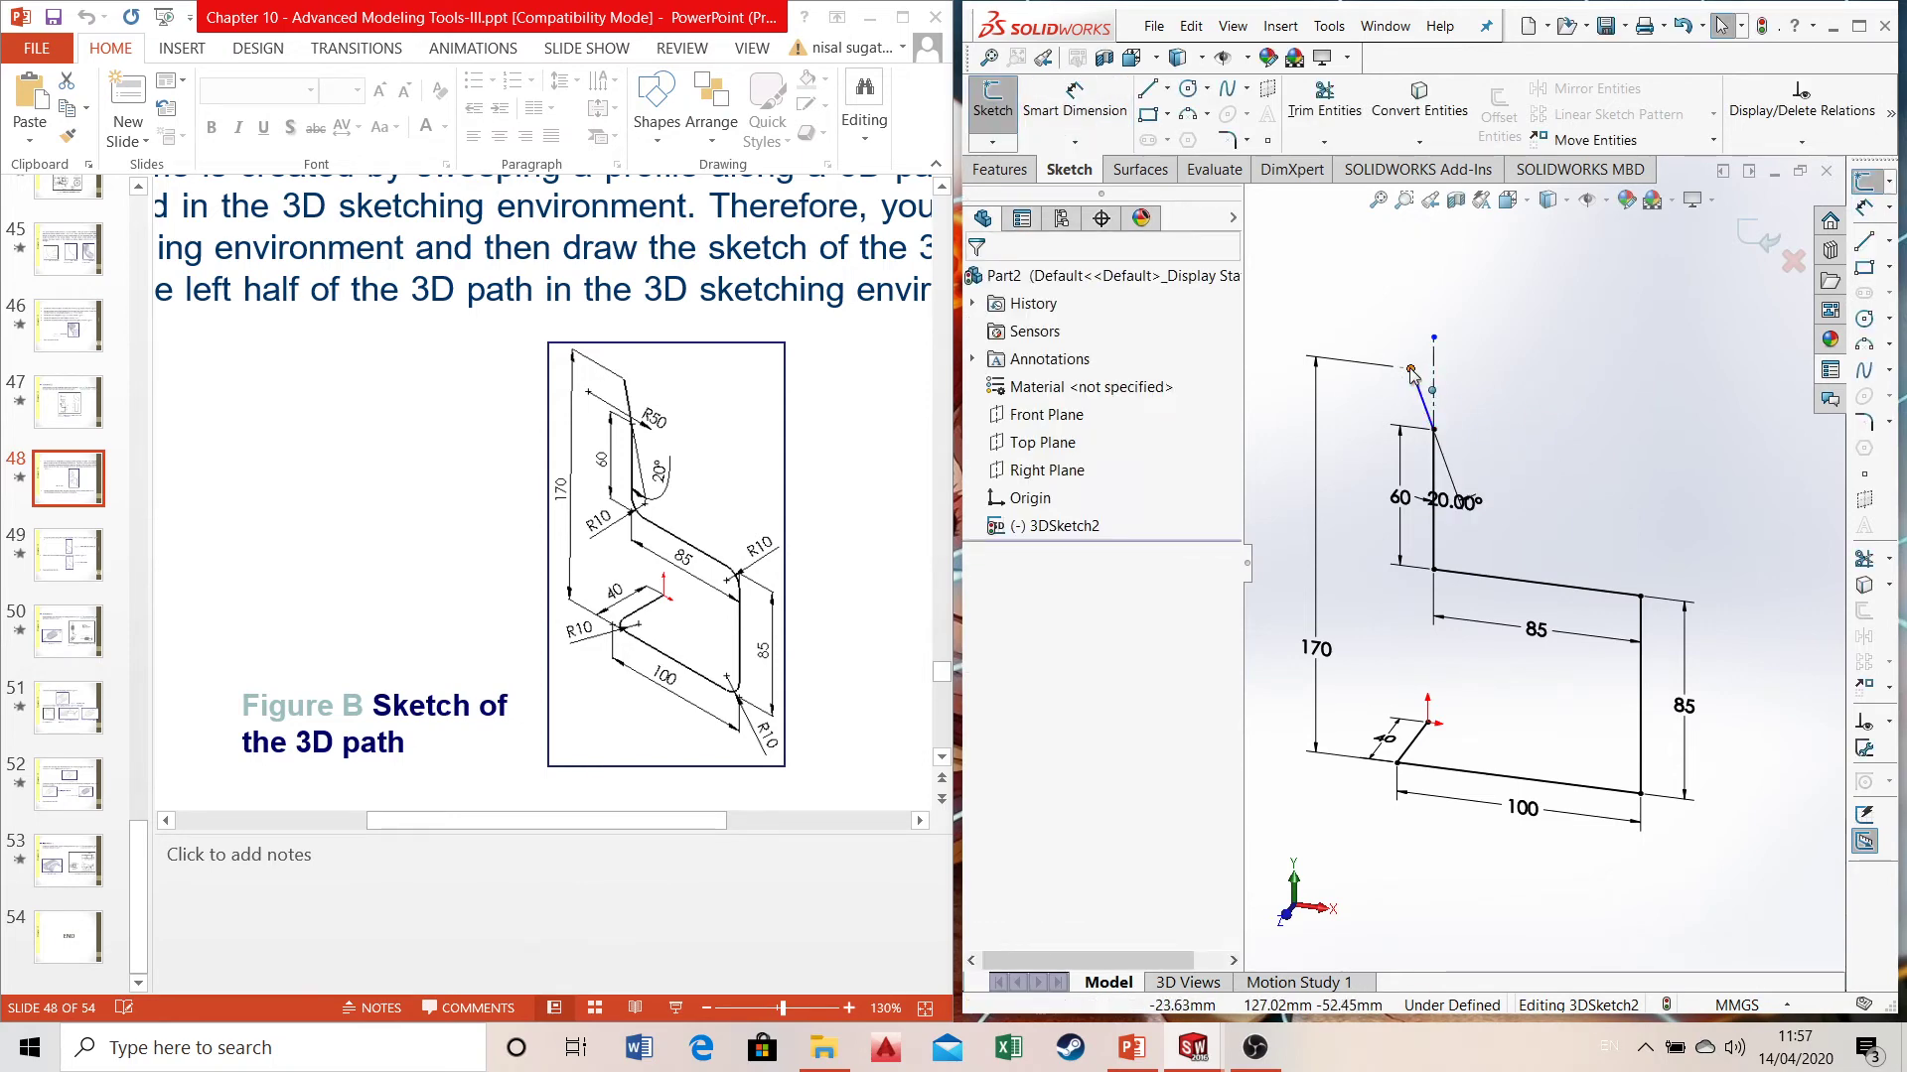
- Dimension the X-axis distance from the origin to the upper end of the slanting backrest line, accepting the measured value
click(1427, 723)
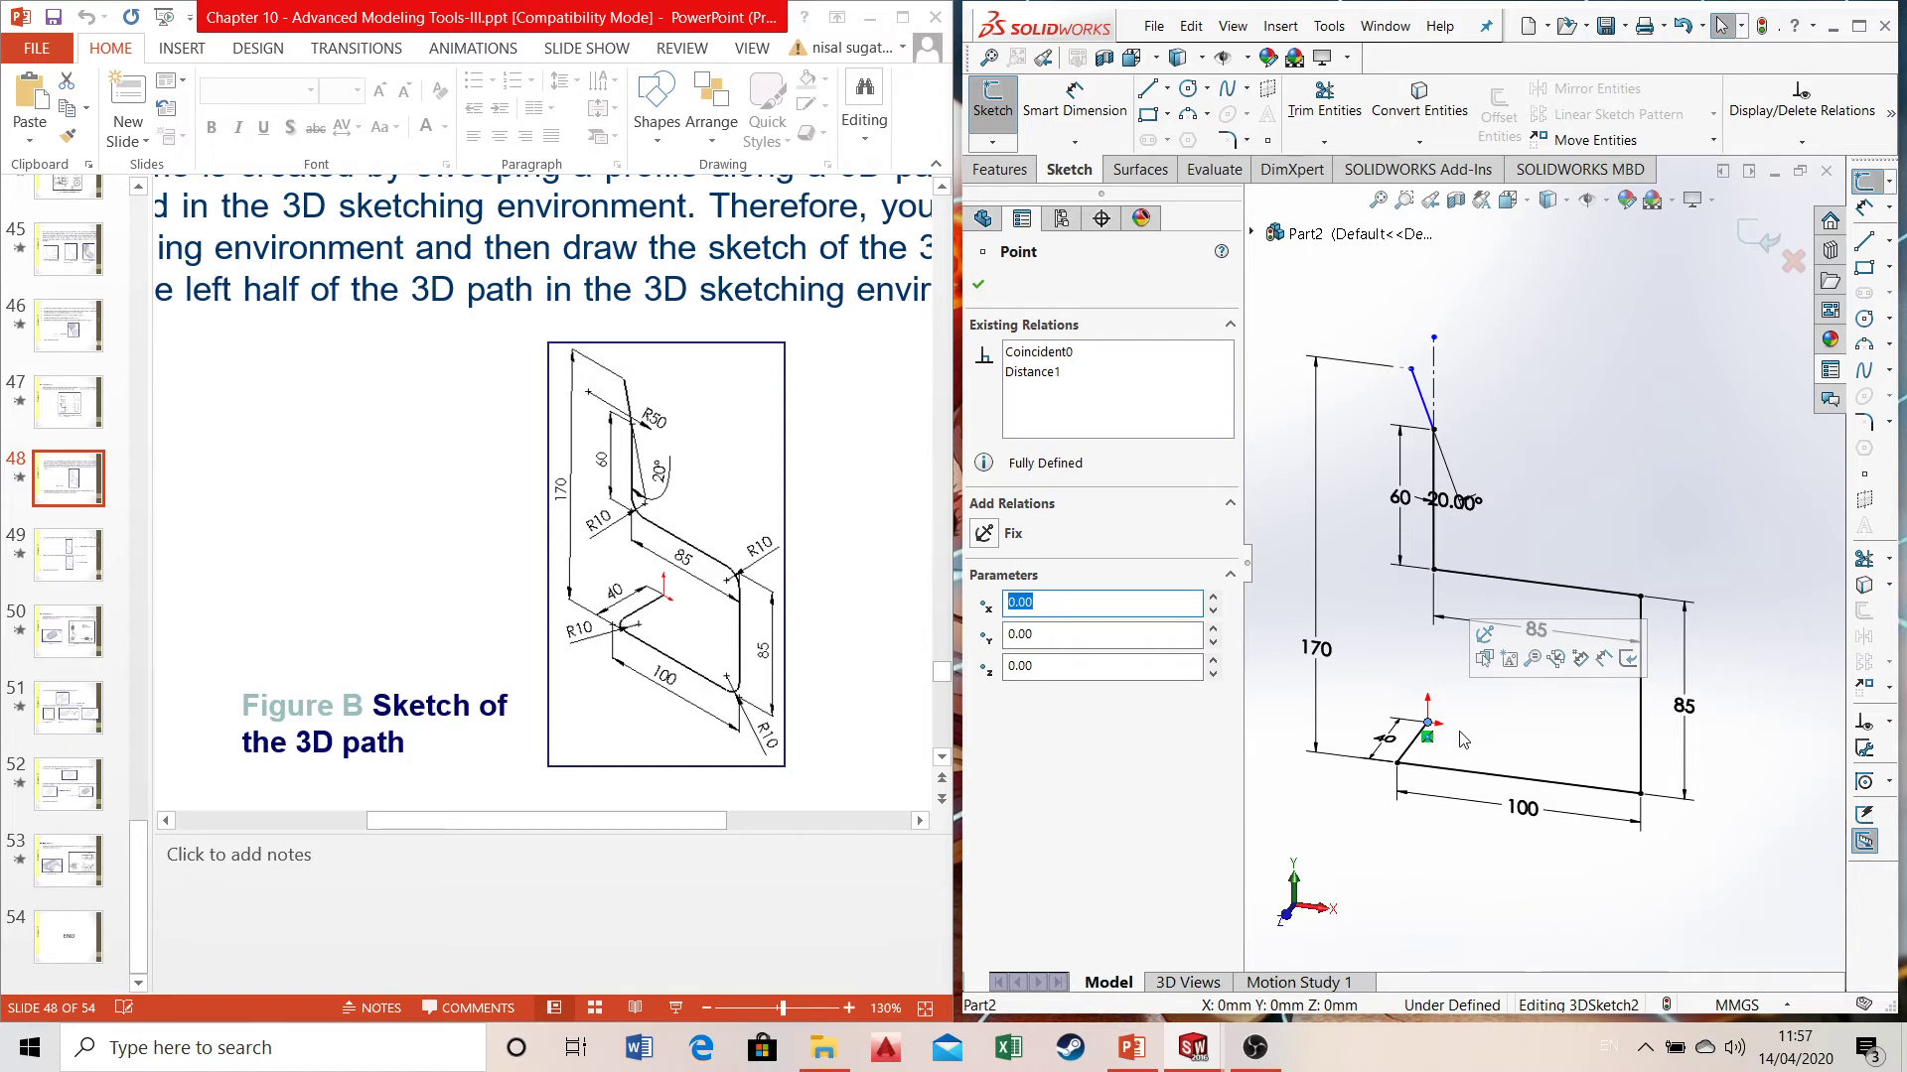
click(1074, 99)
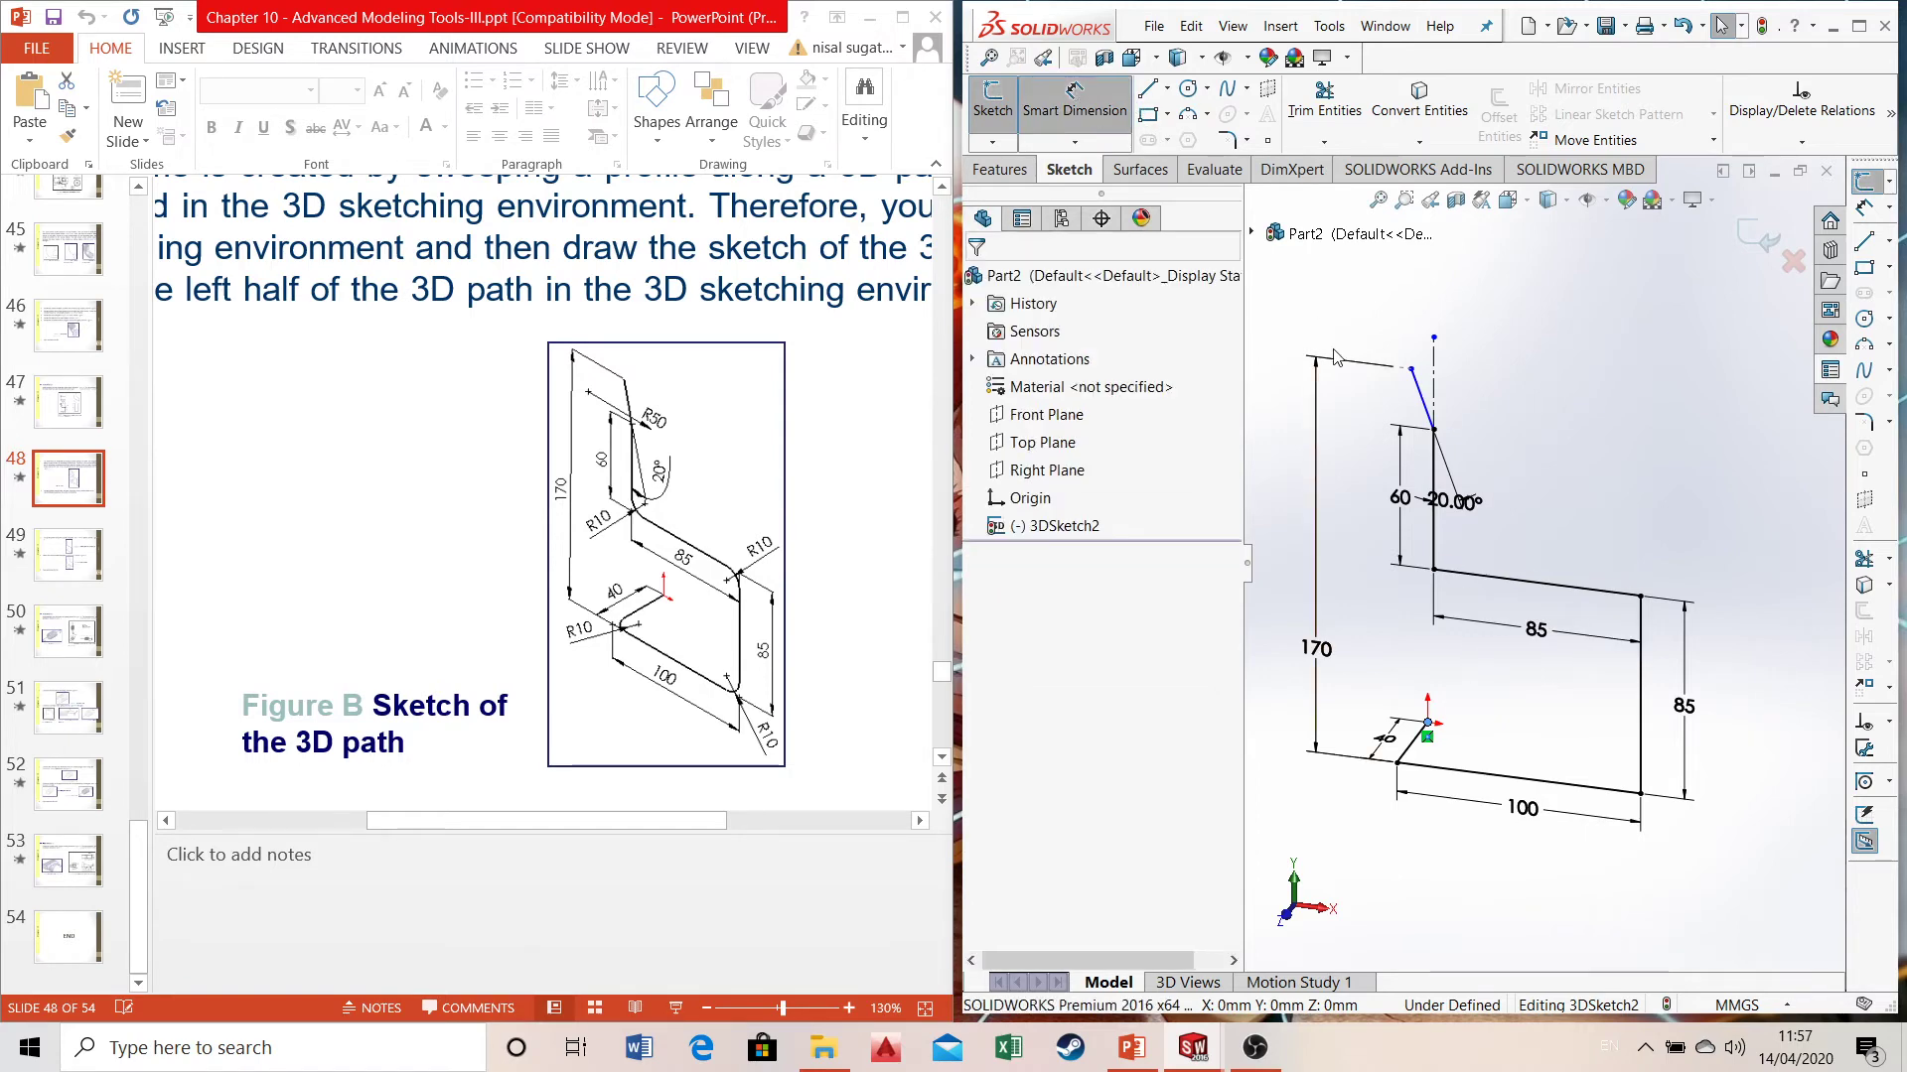
click(1410, 369)
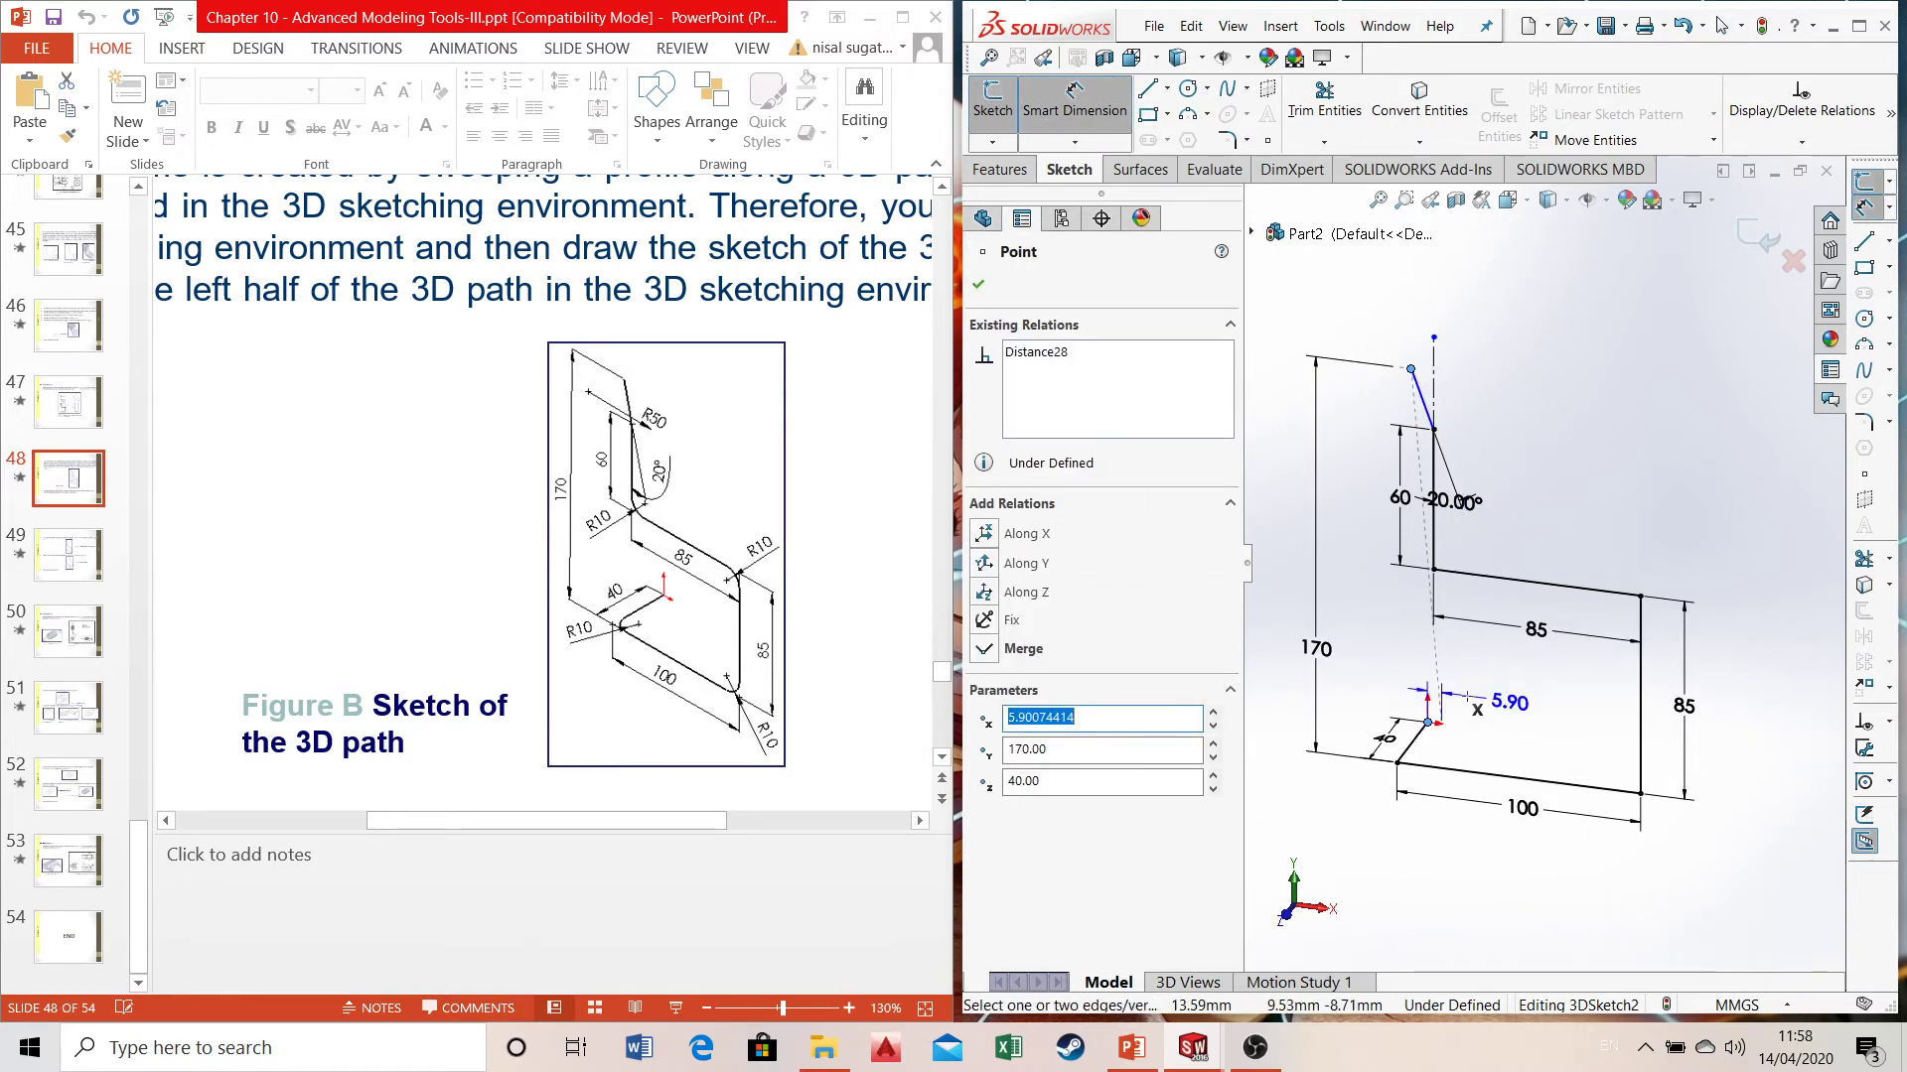
click(1479, 707)
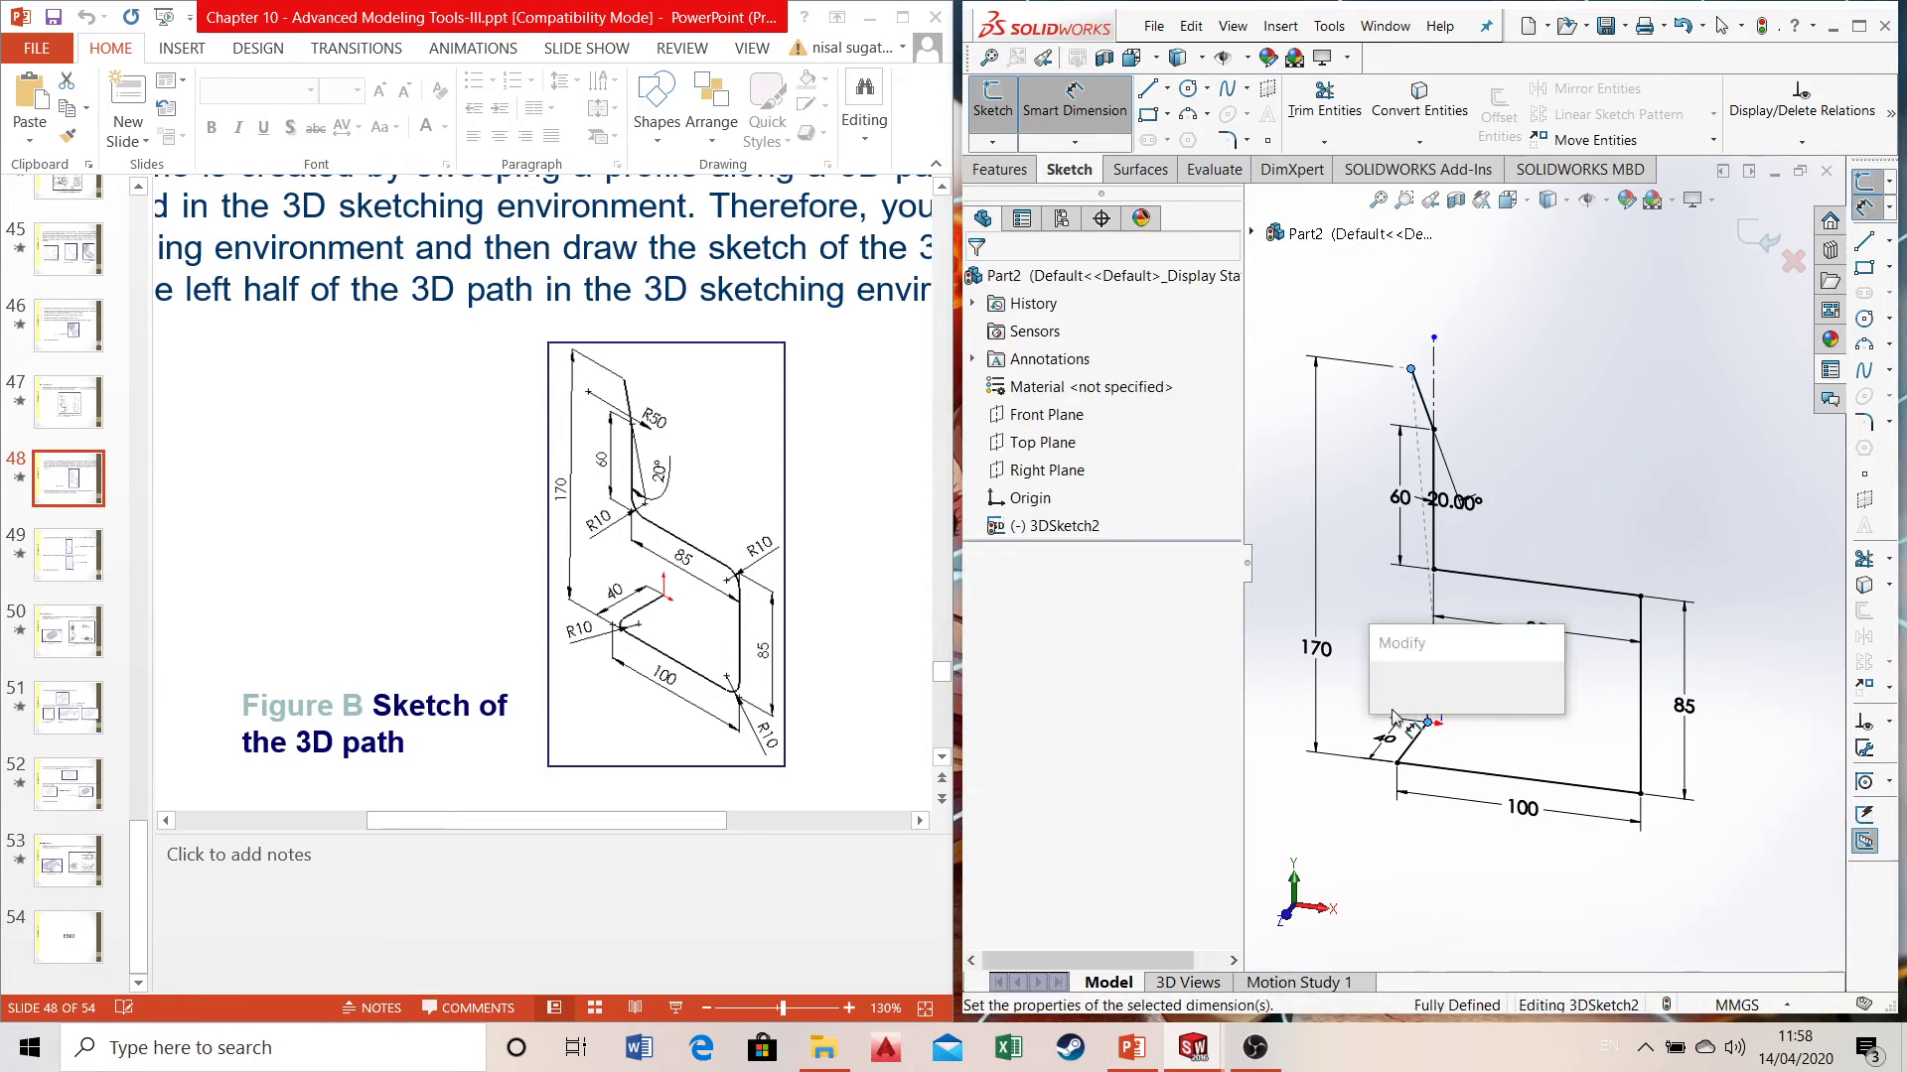
click(1381, 699)
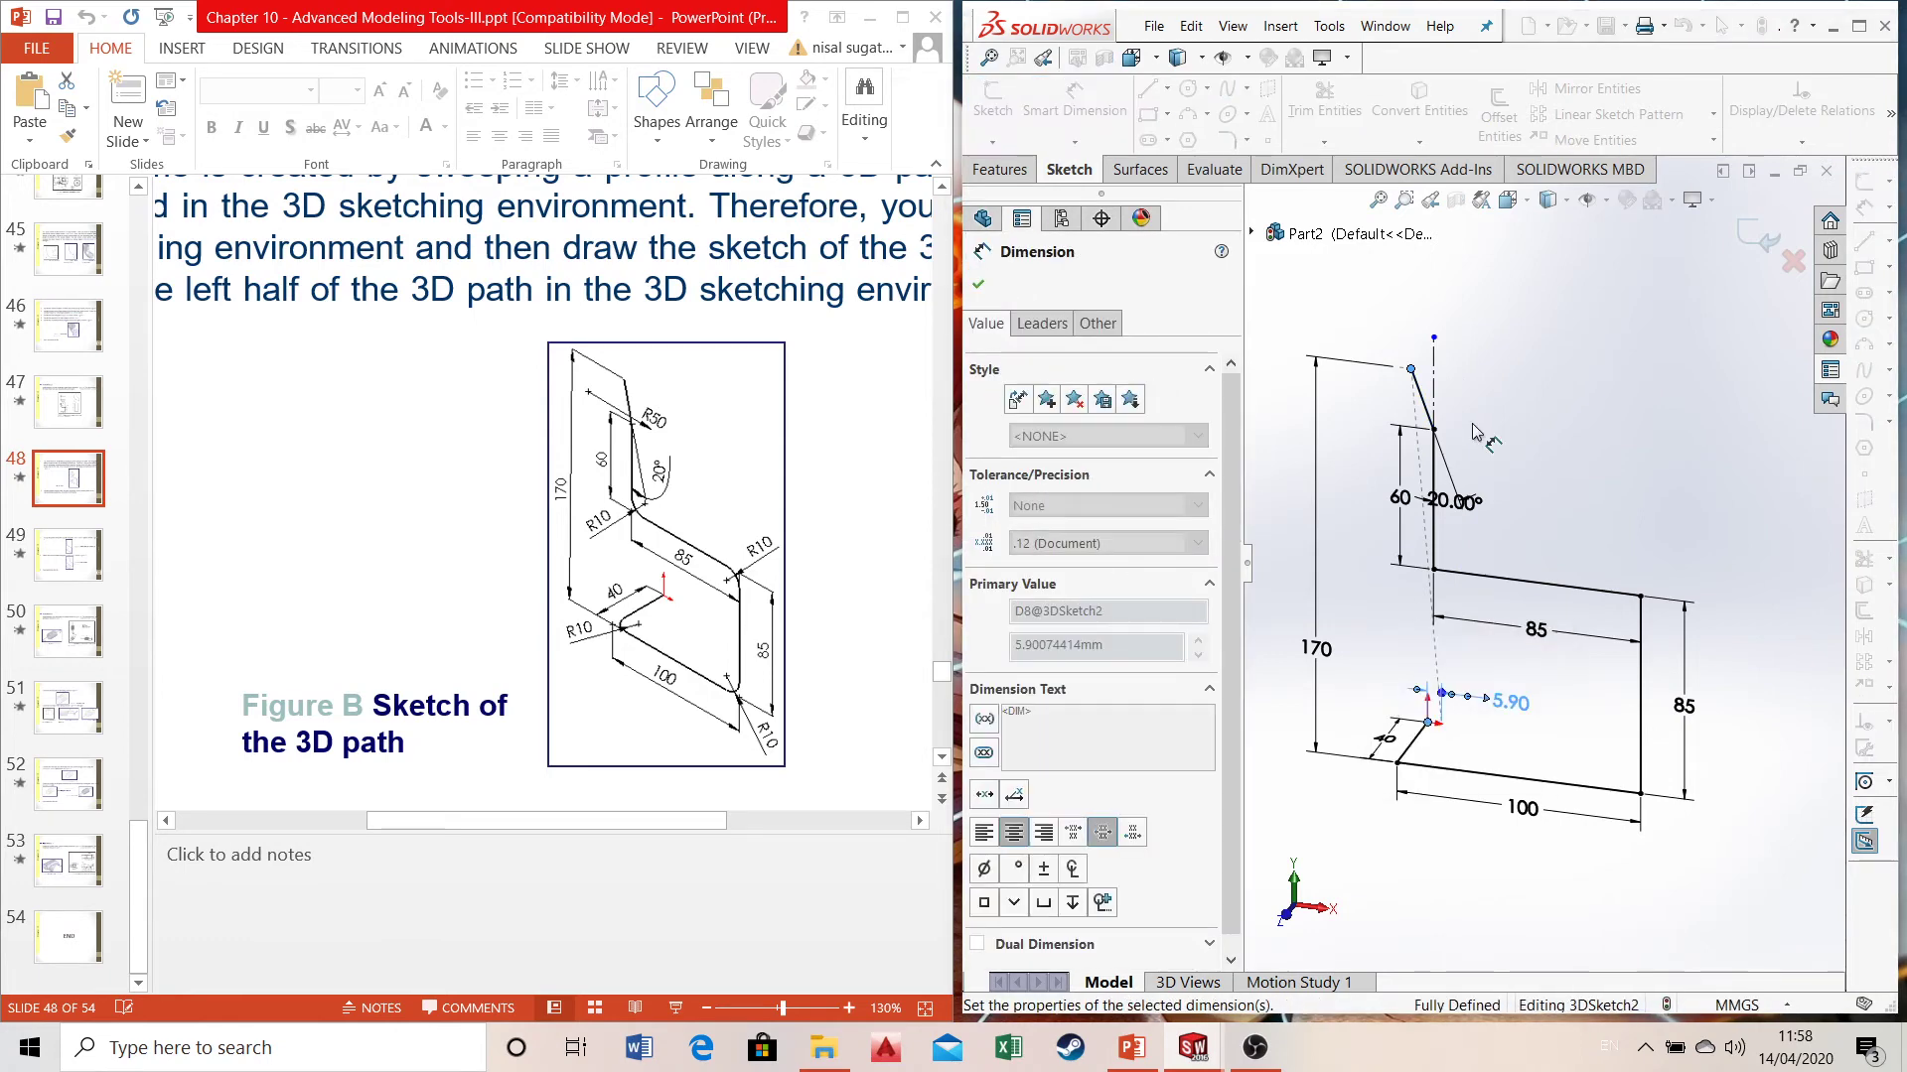